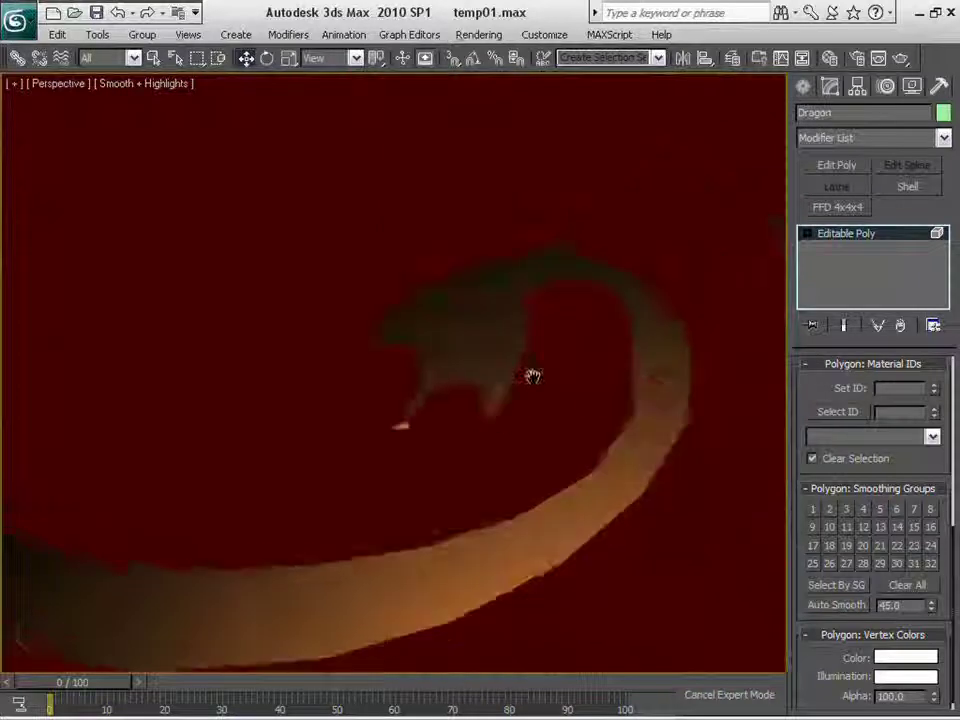
Step: Change the material ID of the stray light-coloured polygon at the tip of the dragon's tail, then clear the selection
scroll(572, 371, "up", 3)
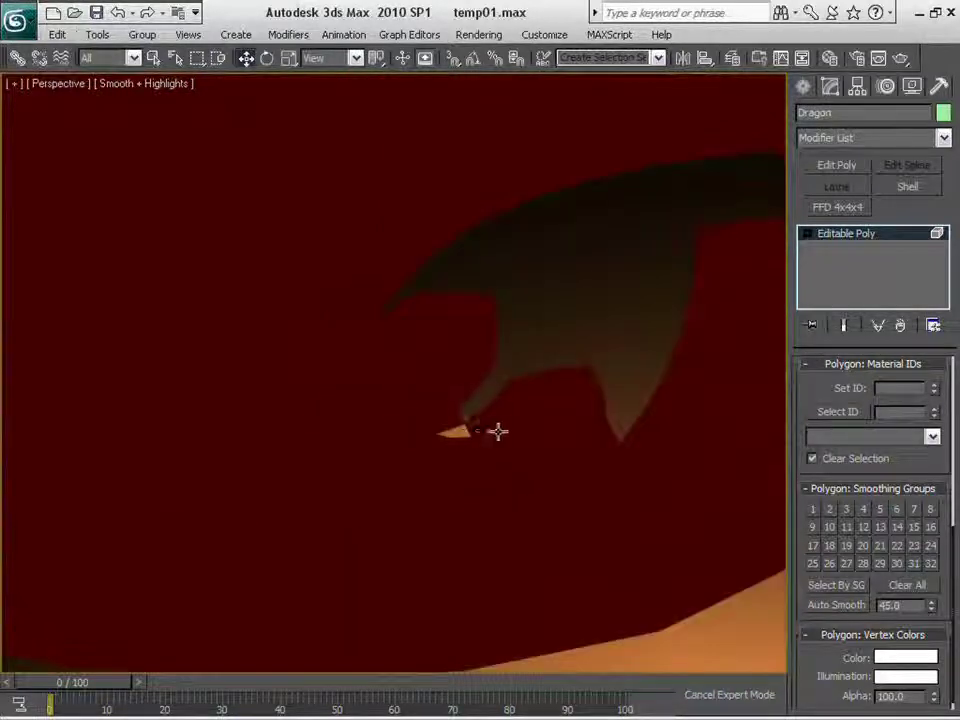
key("4")
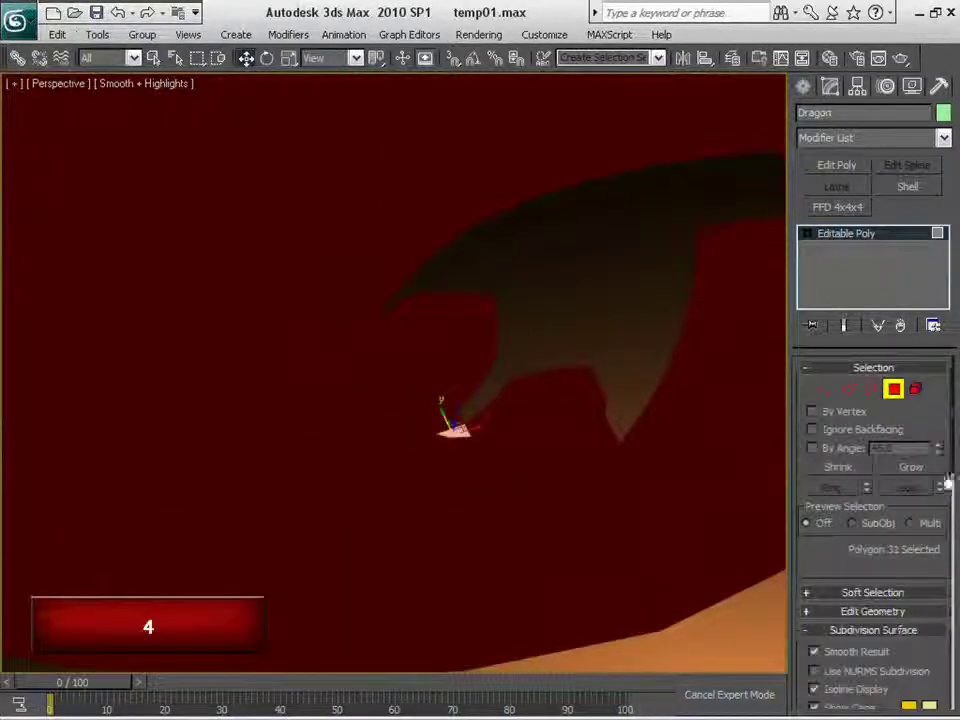
left_click_drag(871, 581, 886, 497)
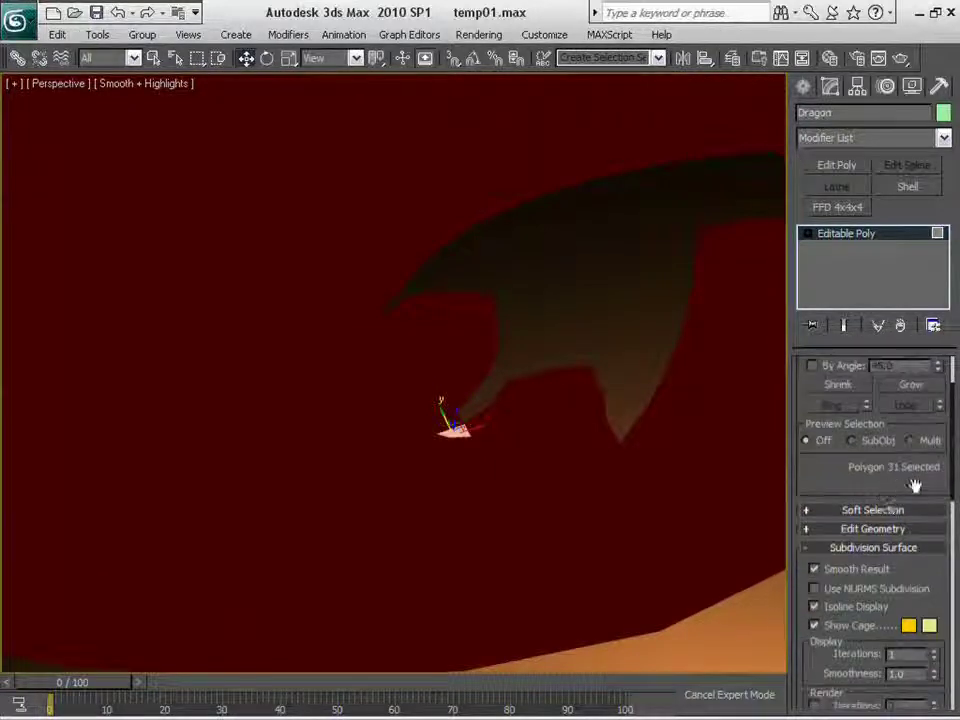
right_click(855, 483)
left_click(845, 416)
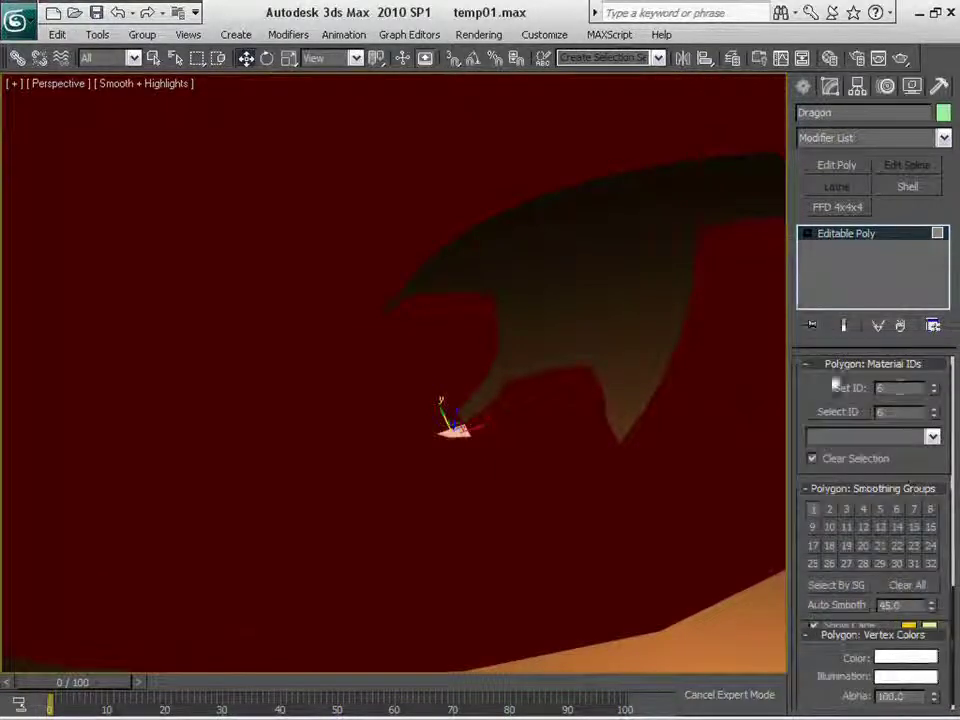
key("Return")
left_click(536, 482)
scroll(536, 482, "down", 8)
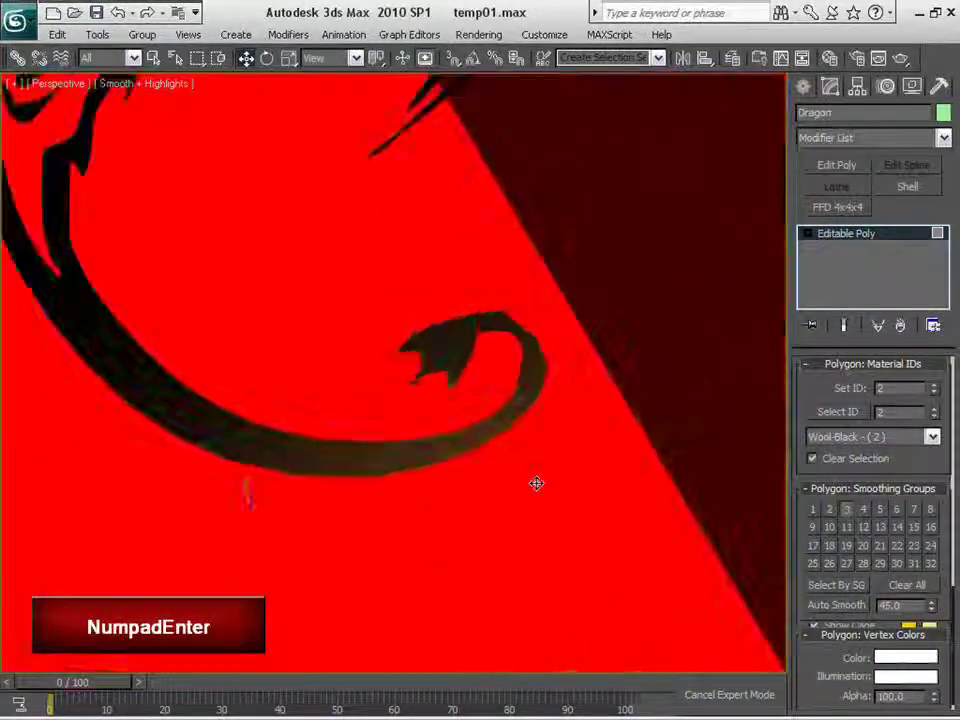
left_click(555, 268)
scroll(555, 268, "down", 5)
left_click(553, 246)
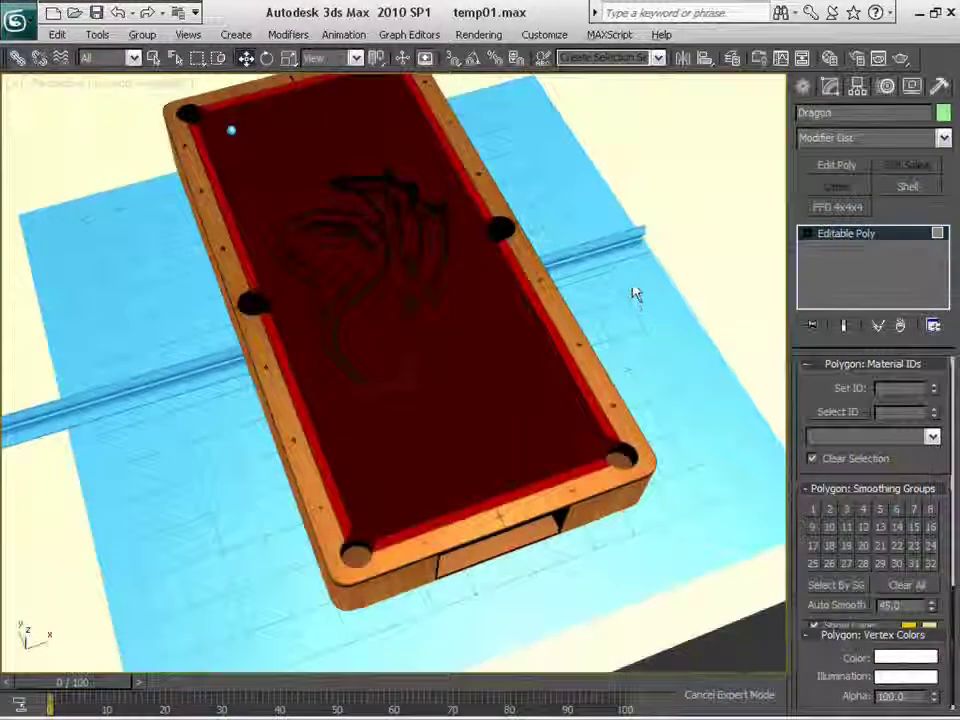
Step: Set the material ID of the mismatched sliver polygon near the dragon's head to 4, Pocket Rubber
middle_click_drag(686, 303, 624, 271, "alt")
scroll(676, 343, "up", 5)
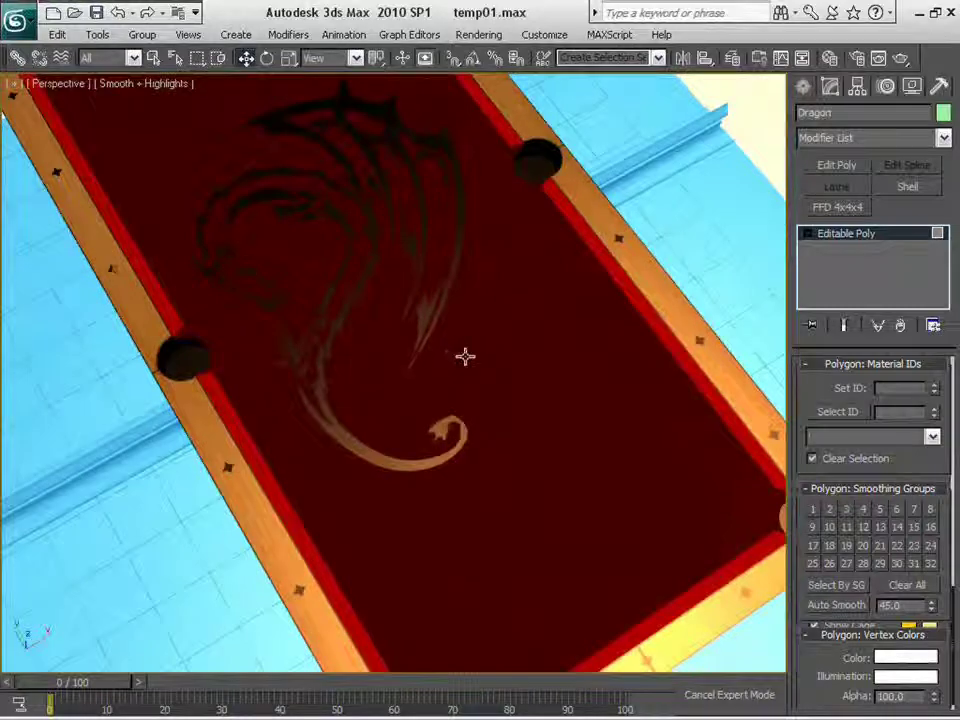
scroll(467, 360, "down", 5)
middle_click_drag(469, 375, 452, 317, "alt")
scroll(621, 403, "up", 5)
scroll(621, 403, "down", 5)
middle_click_drag(621, 403, 415, 327, "alt")
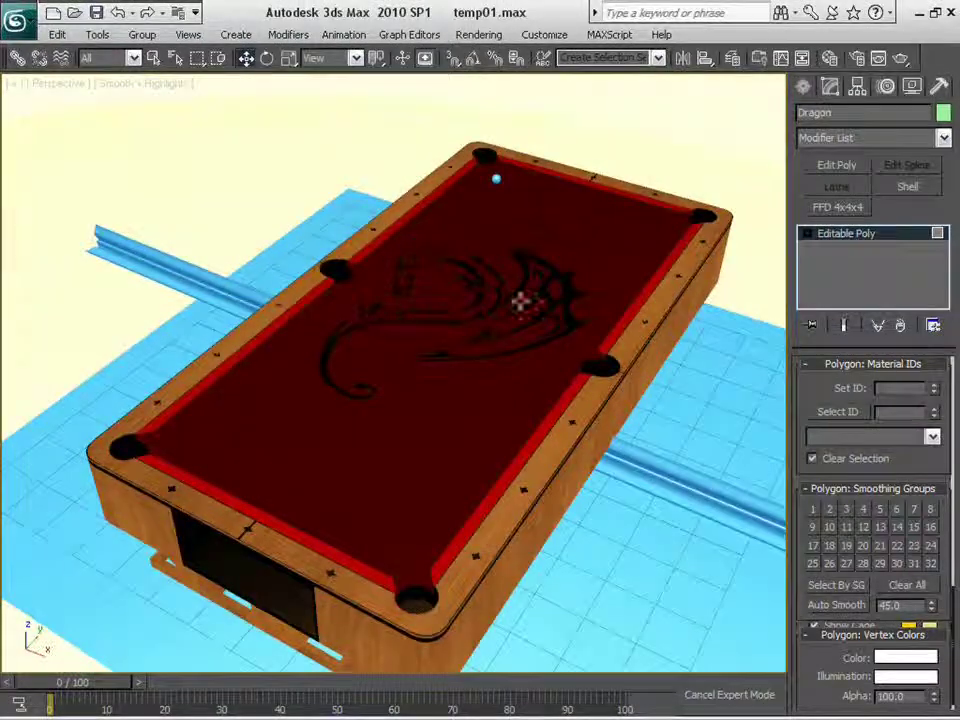
middle_click_drag(448, 439, 544, 486, "alt")
scroll(491, 375, "up", 5)
middle_click_drag(491, 375, 500, 468)
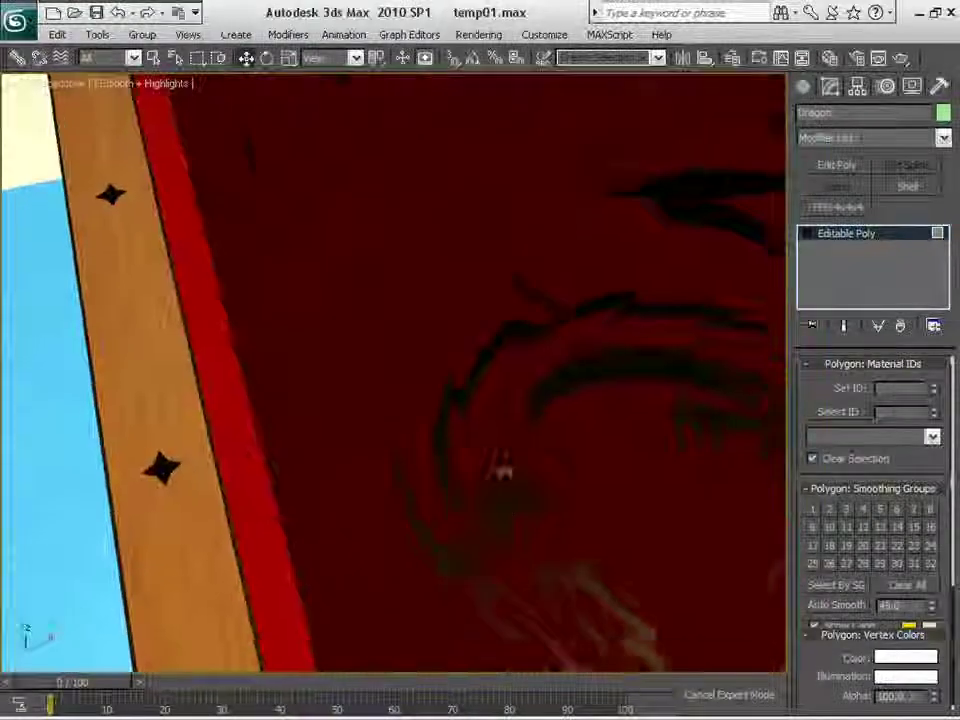
scroll(505, 467, "up", 5)
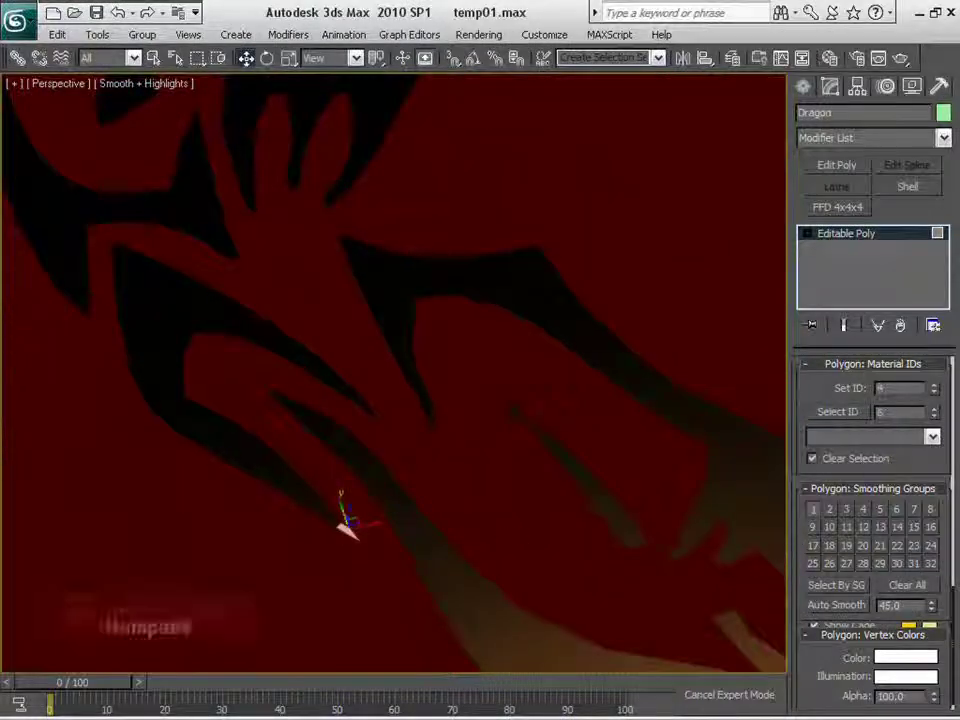
key("KP_Enter")
scroll(517, 419, "down", 7)
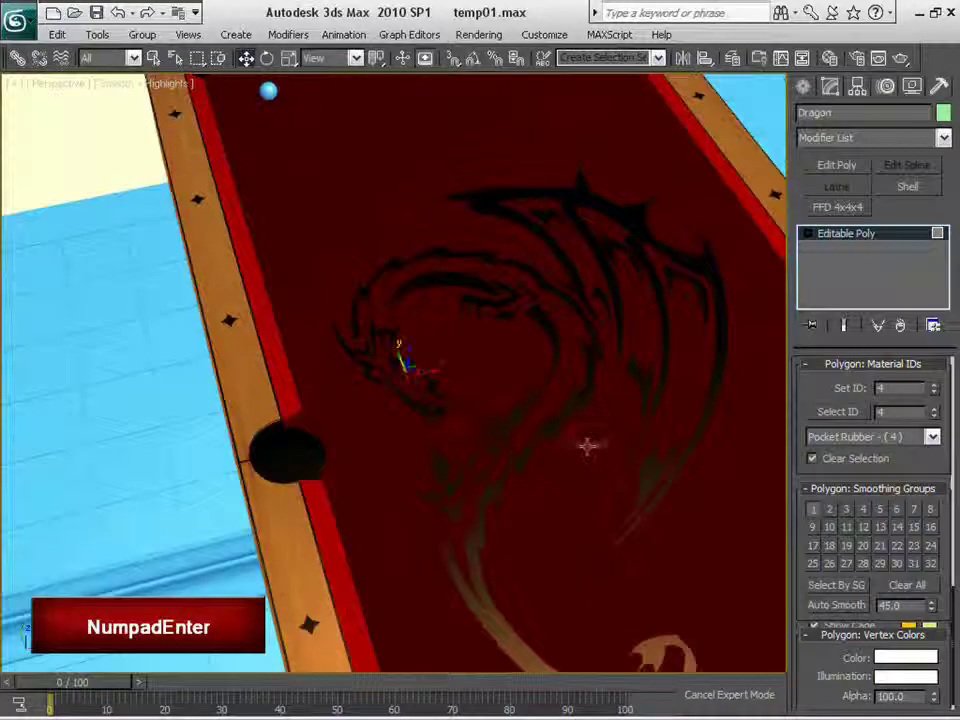
Step: Deselect the polygon and examine the blue moulding piece and wooden base beside the pool table from both sides
scroll(585, 446, "down", 1)
middle_click_drag(585, 446, 456, 369)
scroll(456, 369, "down", 1)
middle_click_drag(505, 454, 625, 414, "alt")
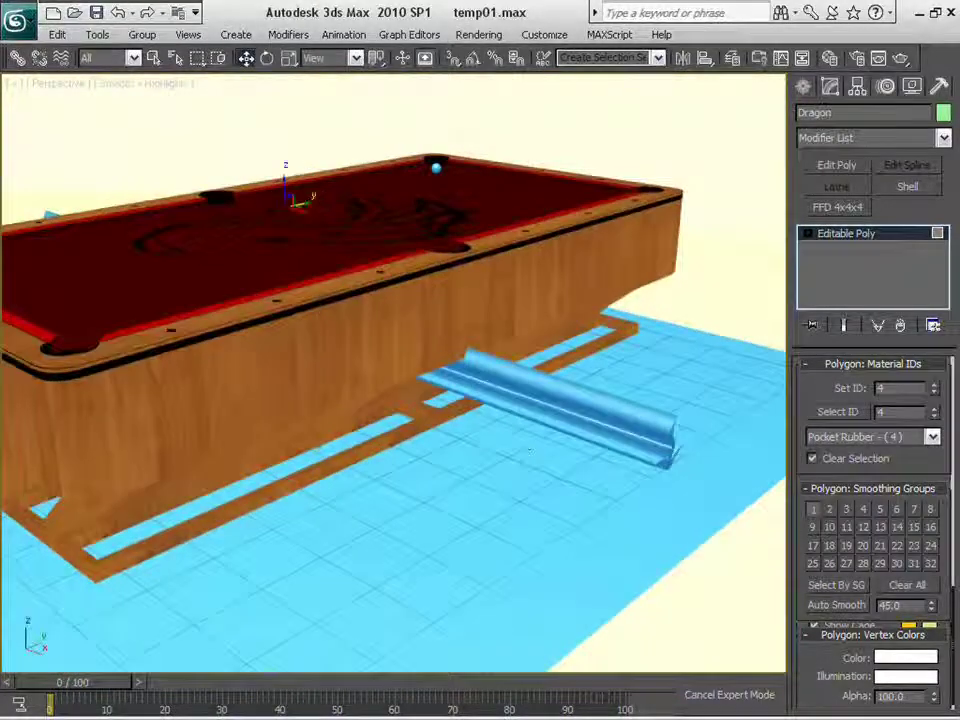
left_click(621, 435)
middle_click_drag(560, 527, 600, 484, "alt")
scroll(502, 491, "up", 3)
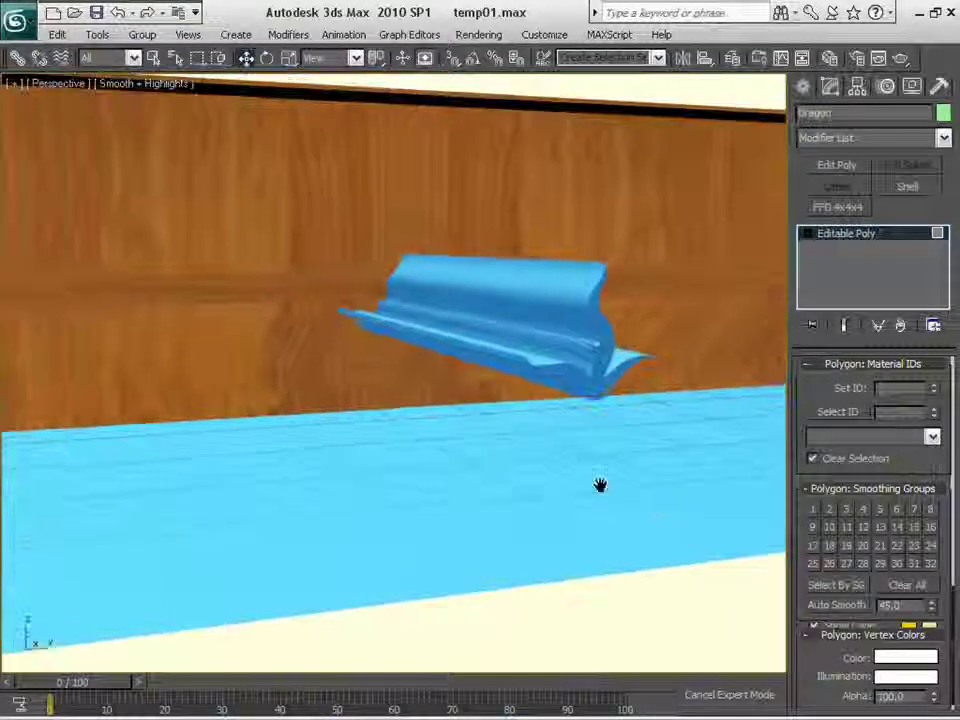
middle_click_drag(636, 545, 705, 560, "alt")
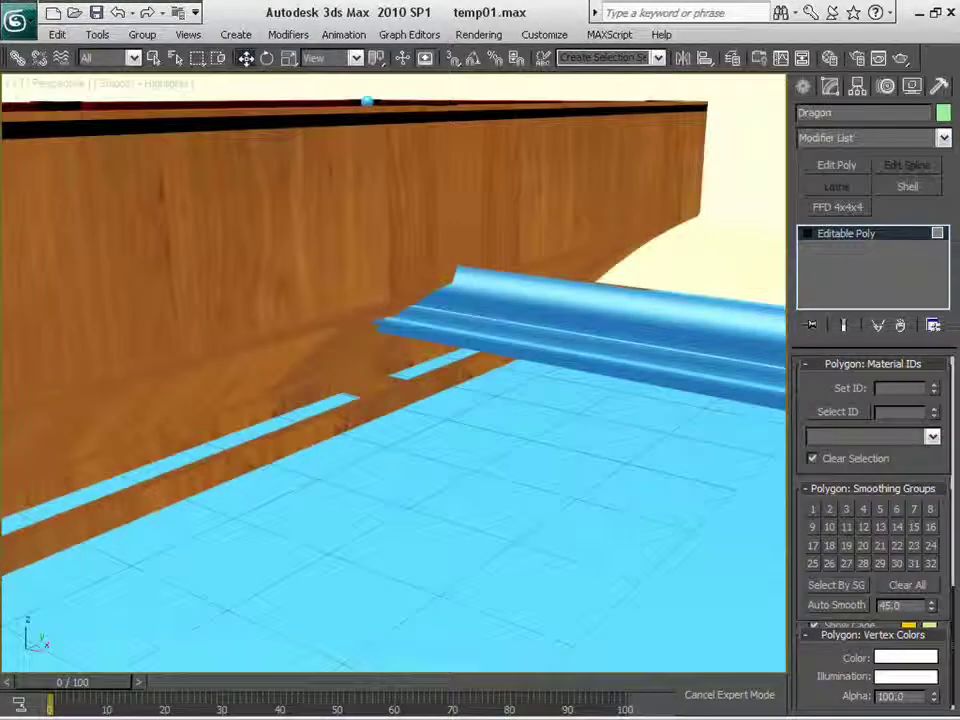
scroll(542, 521, "down", 5)
mouse_move(542, 521)
middle_mouse_down("alt")
mouse_move(604, 538)
mouse_move(677, 512)
mouse_move(546, 497)
middle_mouse_up("alt")
scroll(677, 512, "up", 2)
scroll(396, 394, "up", 4)
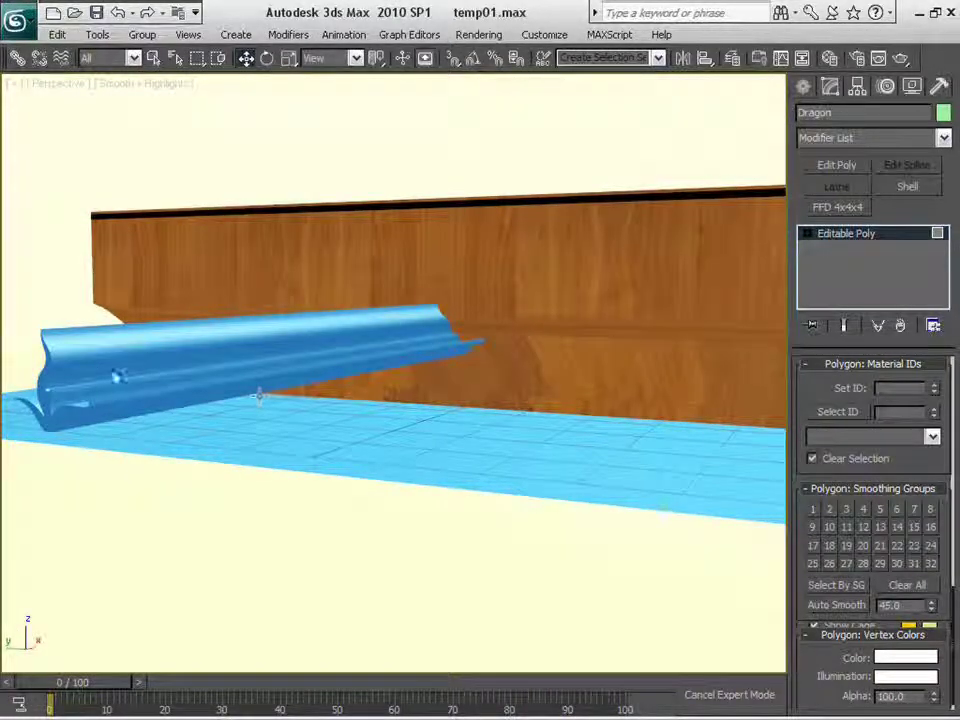
Step: Examine the whole pool table from its end and its long side to review the current state of the model
scroll(367, 606, "down", 4)
middle_click_drag(528, 588, 452, 630, "alt")
scroll(452, 630, "down", 2)
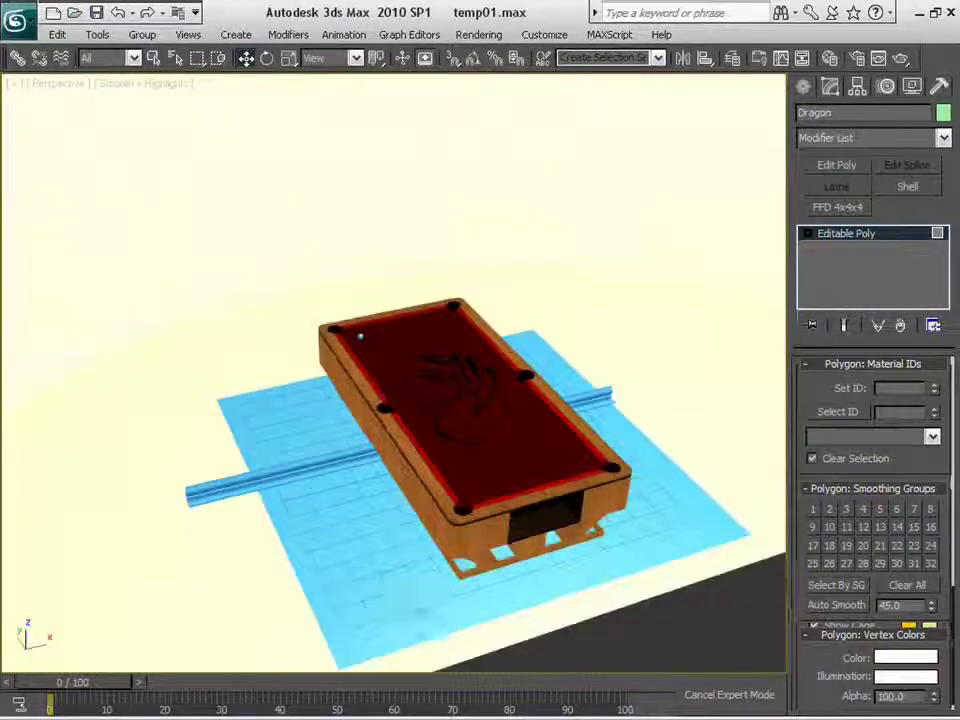
middle_click_drag(392, 592, 268, 499)
scroll(352, 532, "up", 3)
scroll(268, 499, "down", 3)
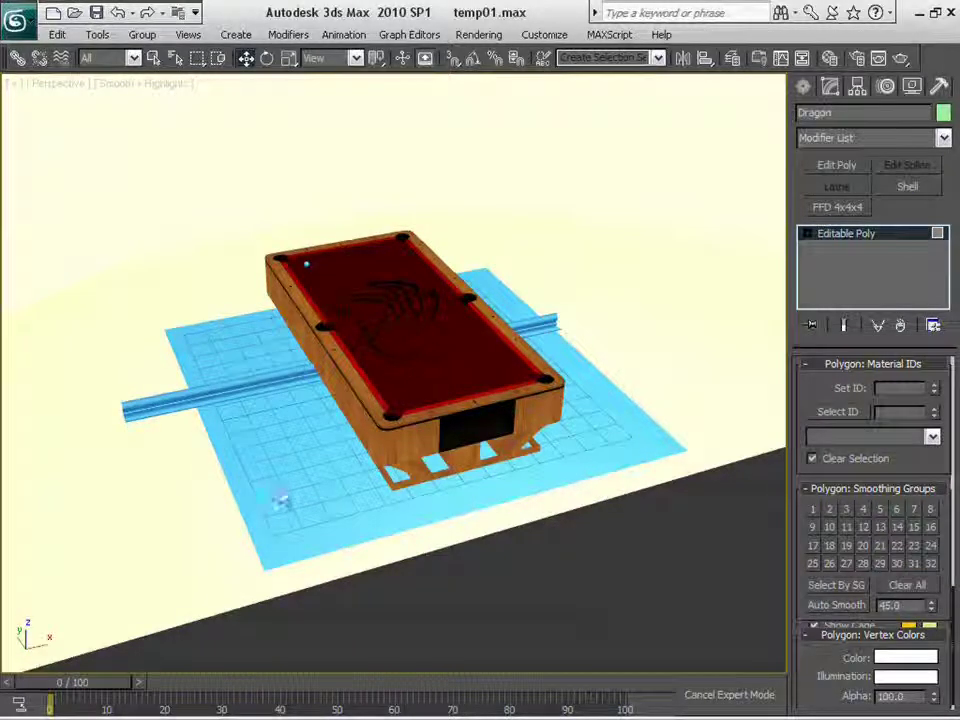
middle_click_drag(298, 490, 369, 508, "alt")
scroll(494, 492, "up", 2)
middle_click_drag(494, 492, 328, 510)
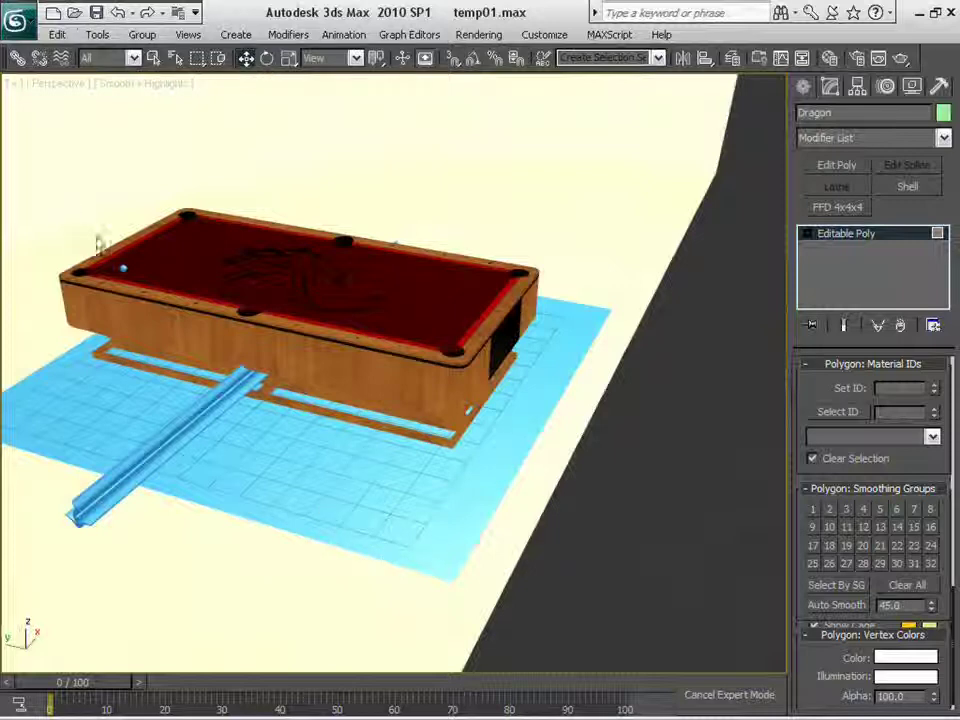
Step: Start another 3ds Max session and open Pool Table14.max from the Temp folder
key("super")
left_click(90, 167)
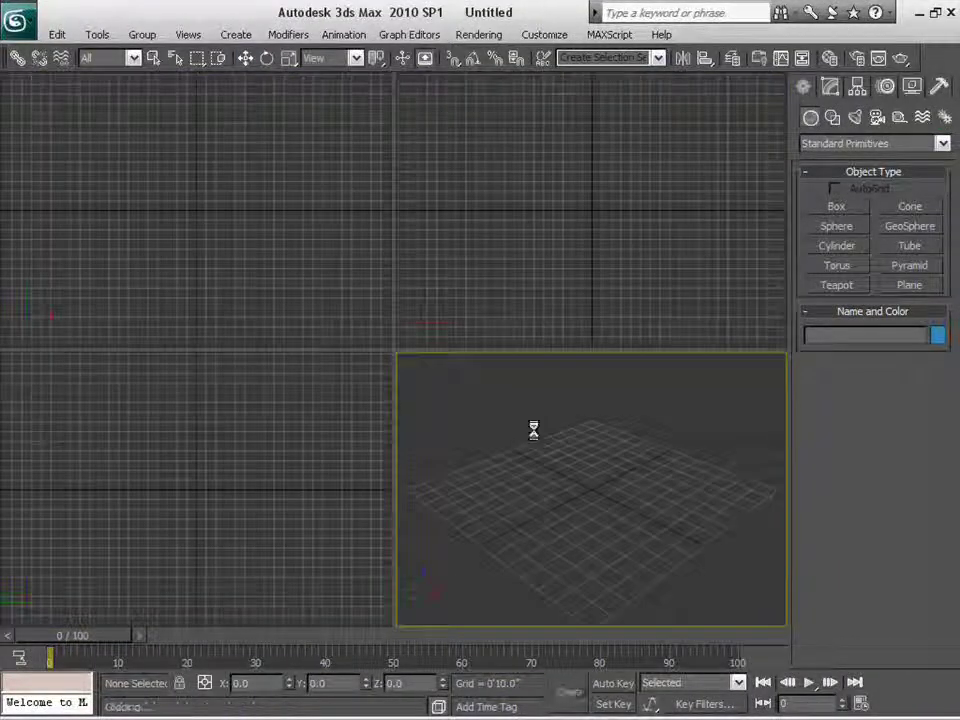
key("ctrl+o")
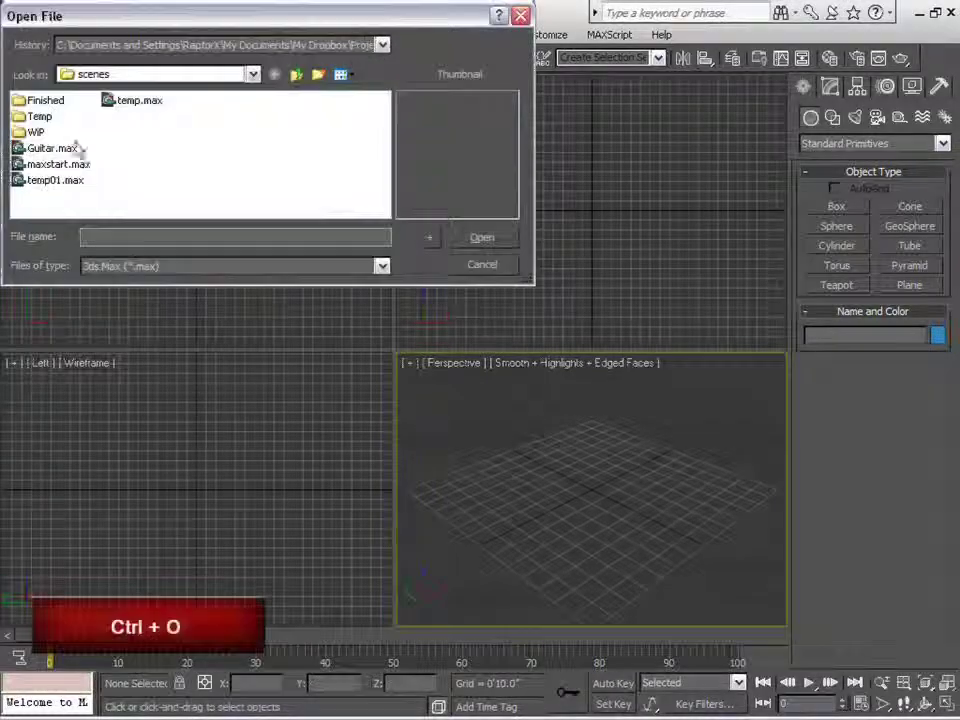
double_click(42, 119)
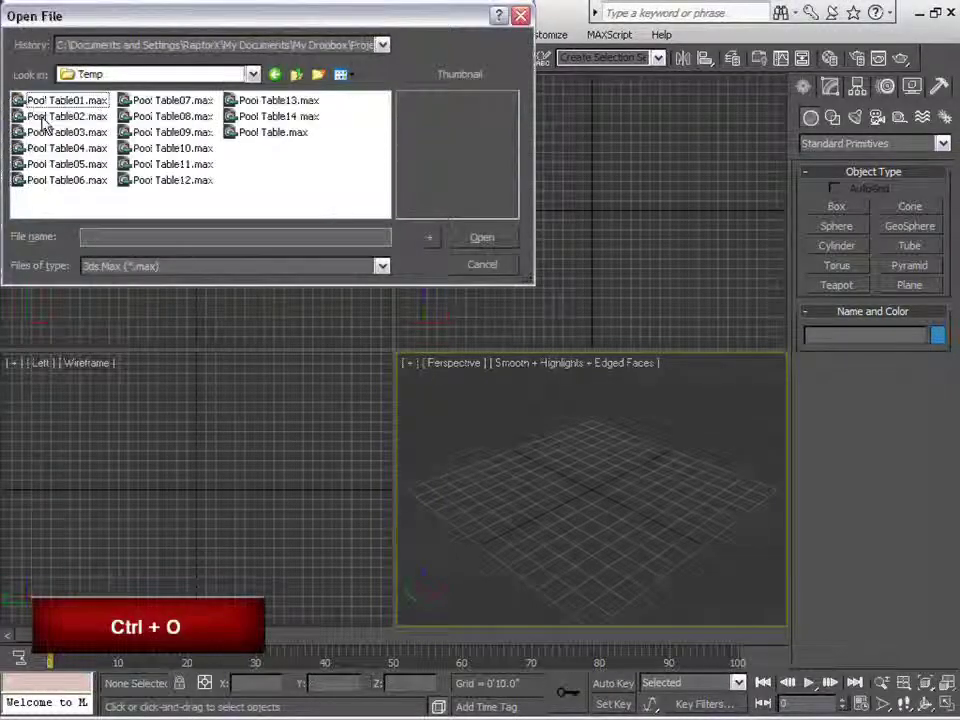
left_click(303, 120)
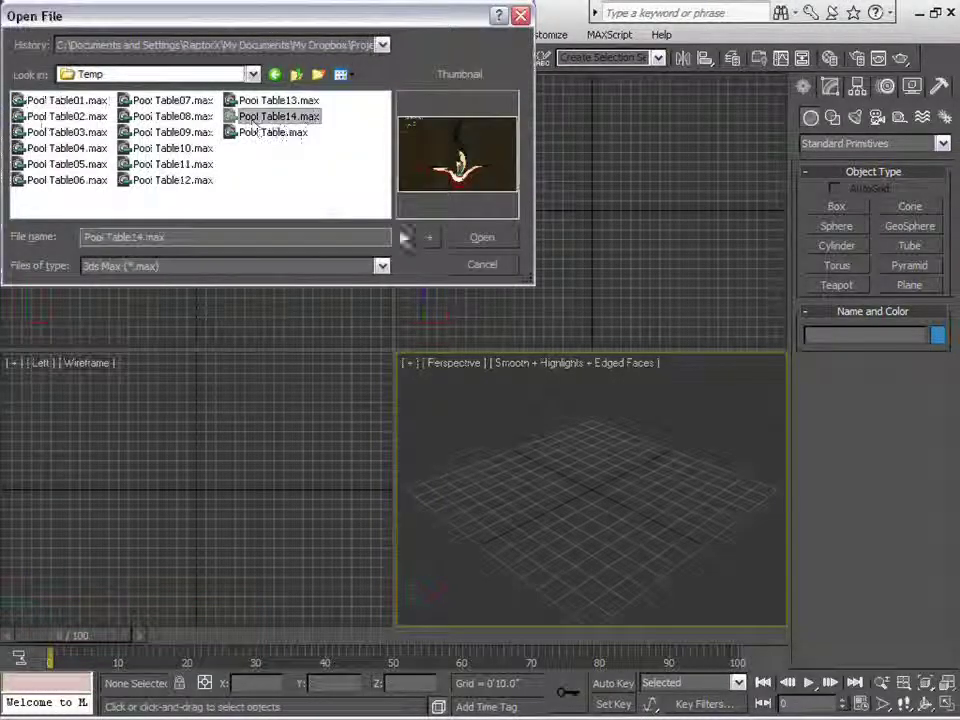
left_click(495, 237)
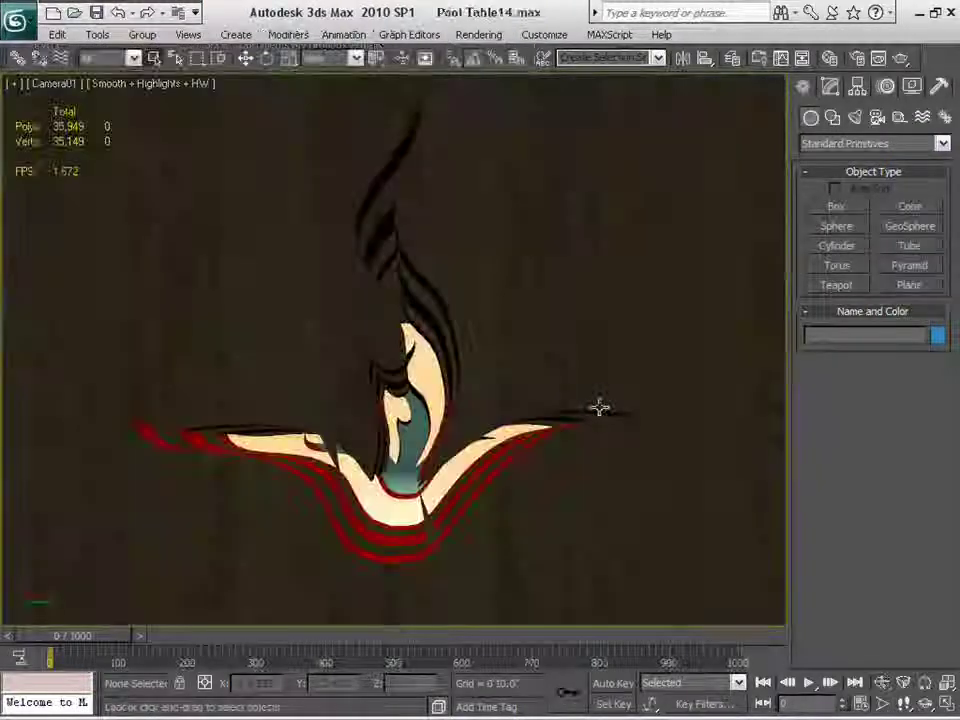
Step: Switch from the camera to the Perspective view and examine the table's end with the red-lined opening
key("p")
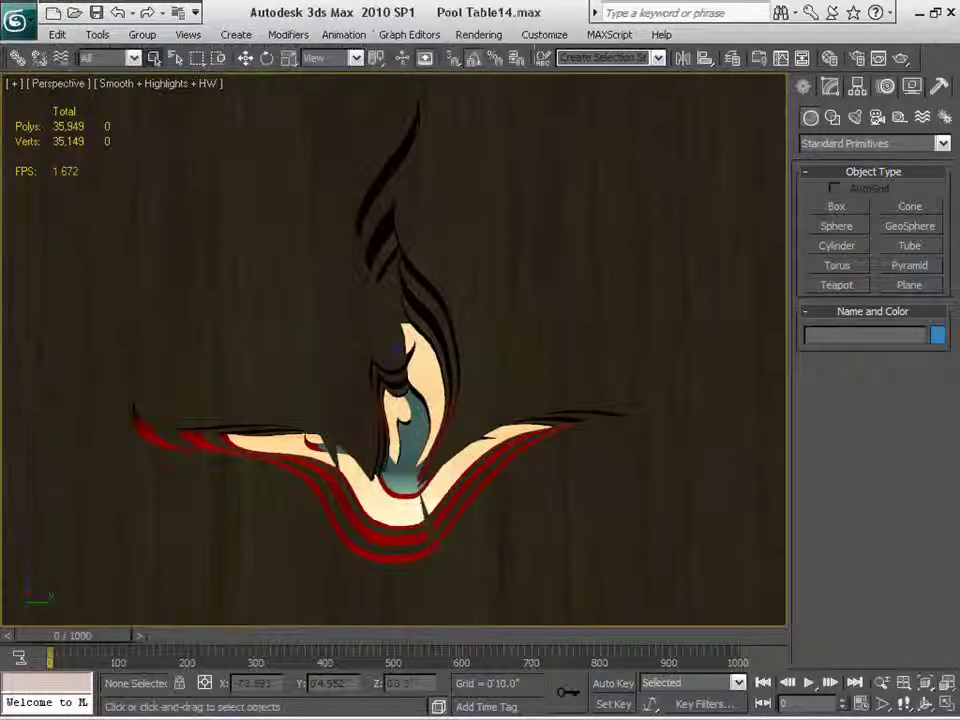
middle_click_drag(330, 468, 454, 377, "alt")
scroll(454, 377, "up", 1)
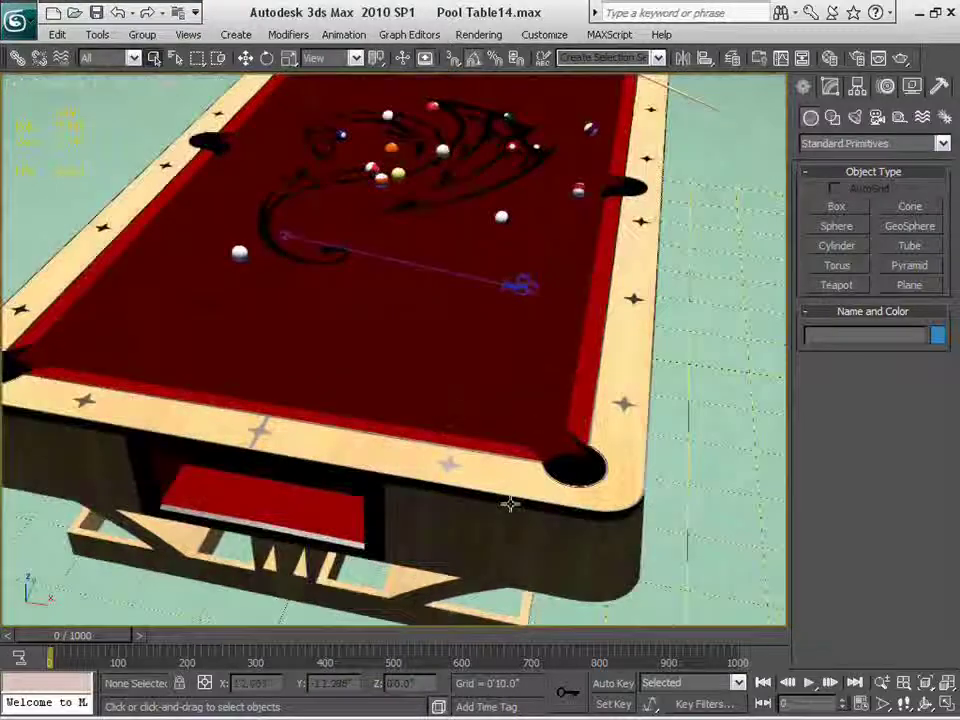
scroll(344, 440, "down", 1)
middle_click_drag(368, 437, 348, 302, "alt")
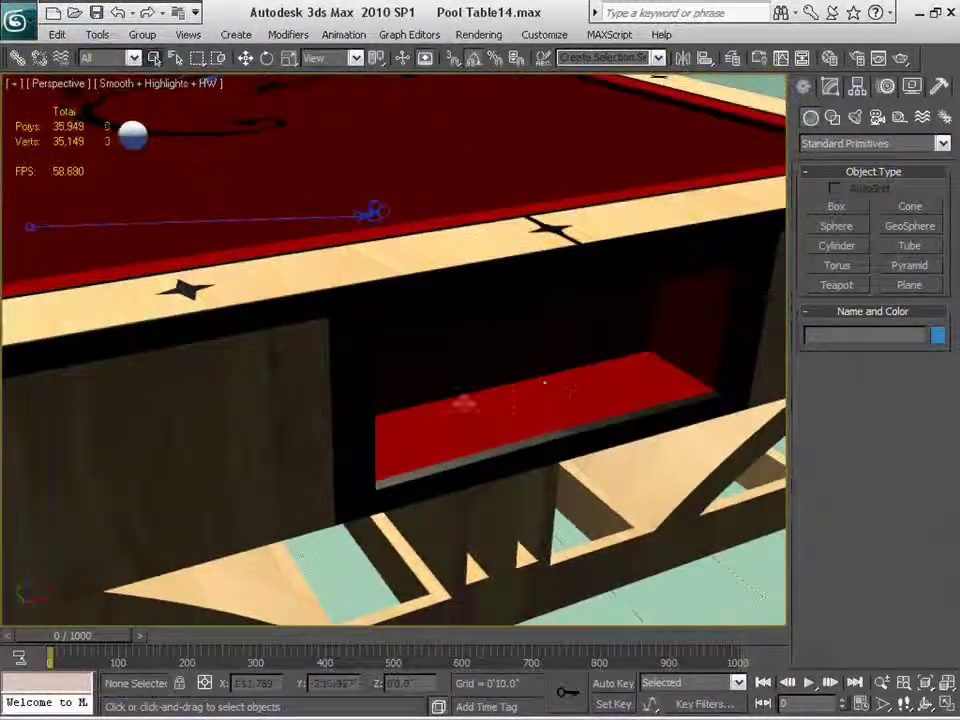
Step: Select the Pool Table object and inspect the red-lined opening and supports at its end up close
left_click(662, 356)
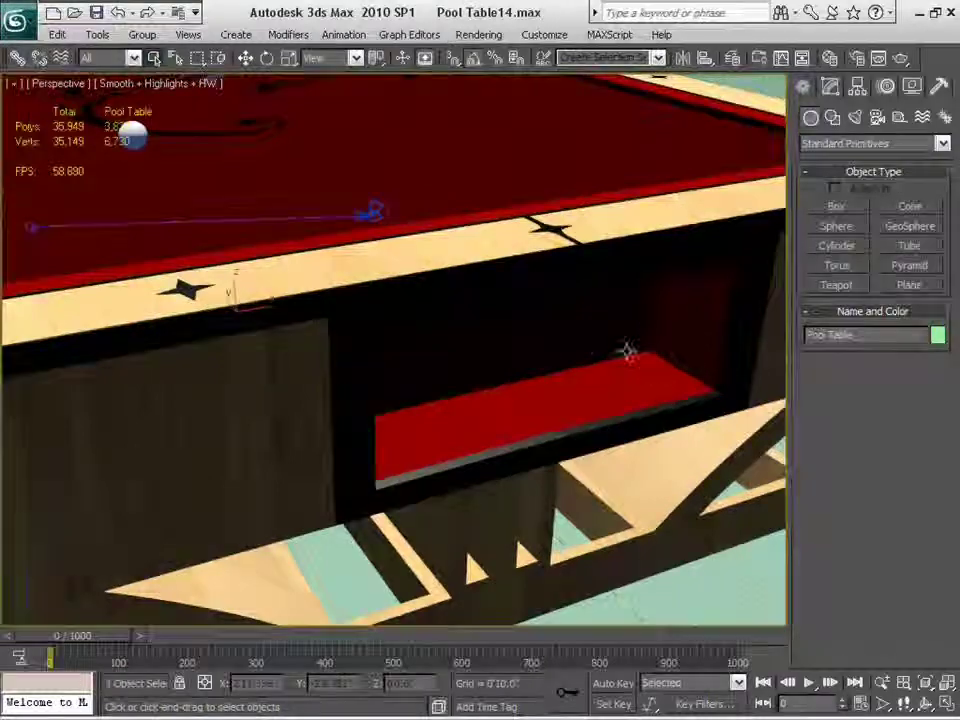
key("z")
scroll(496, 432, "down", 2)
scroll(496, 432, "up", 4)
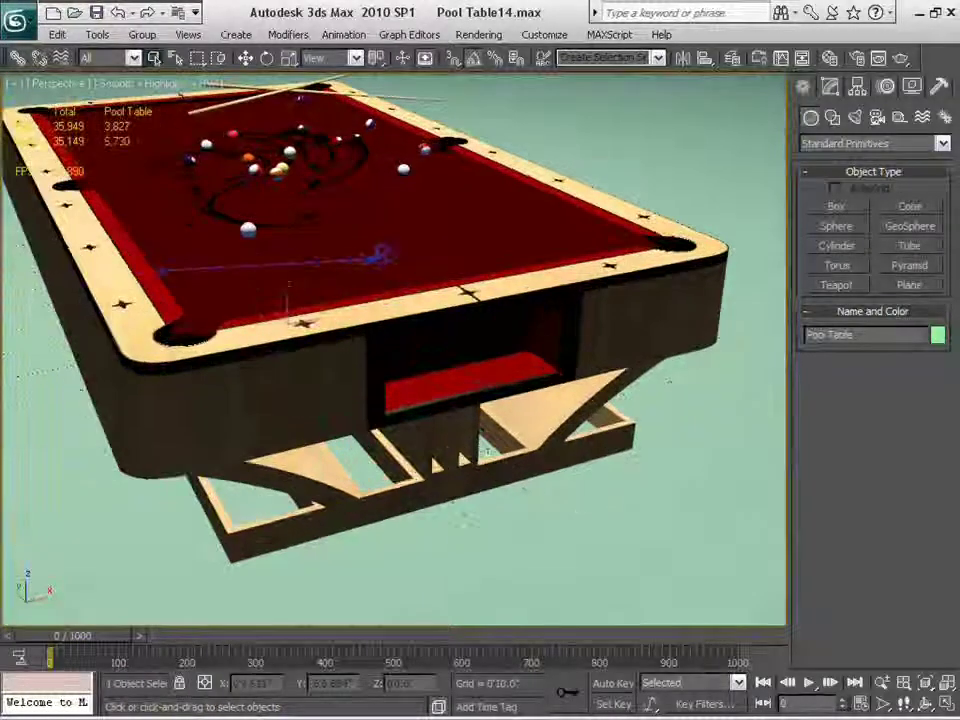
key("z")
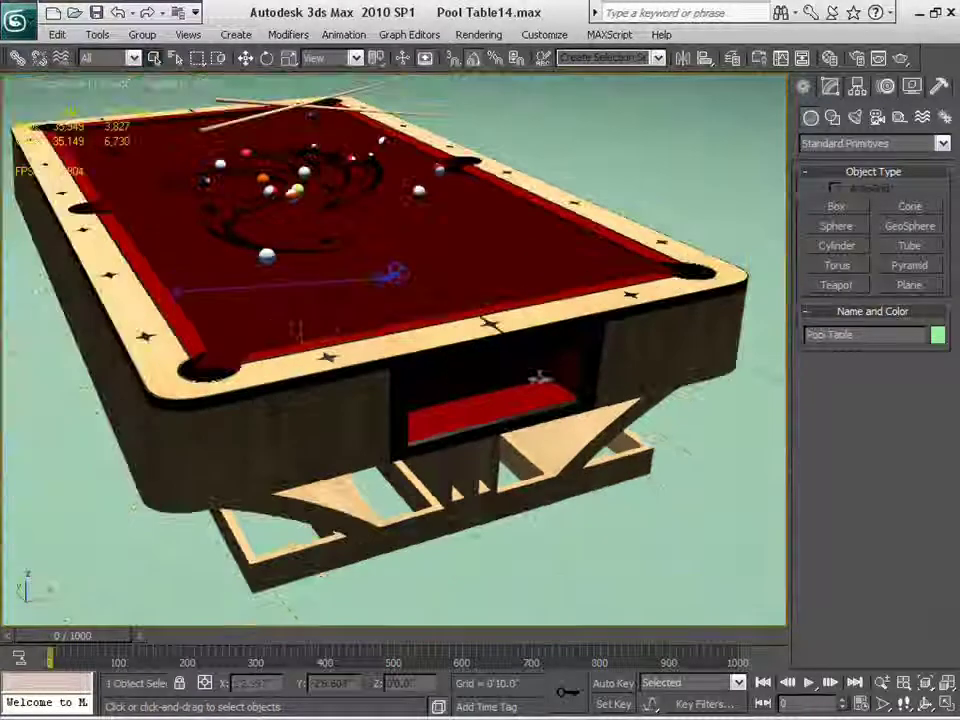
middle_click_drag(543, 428, 582, 464)
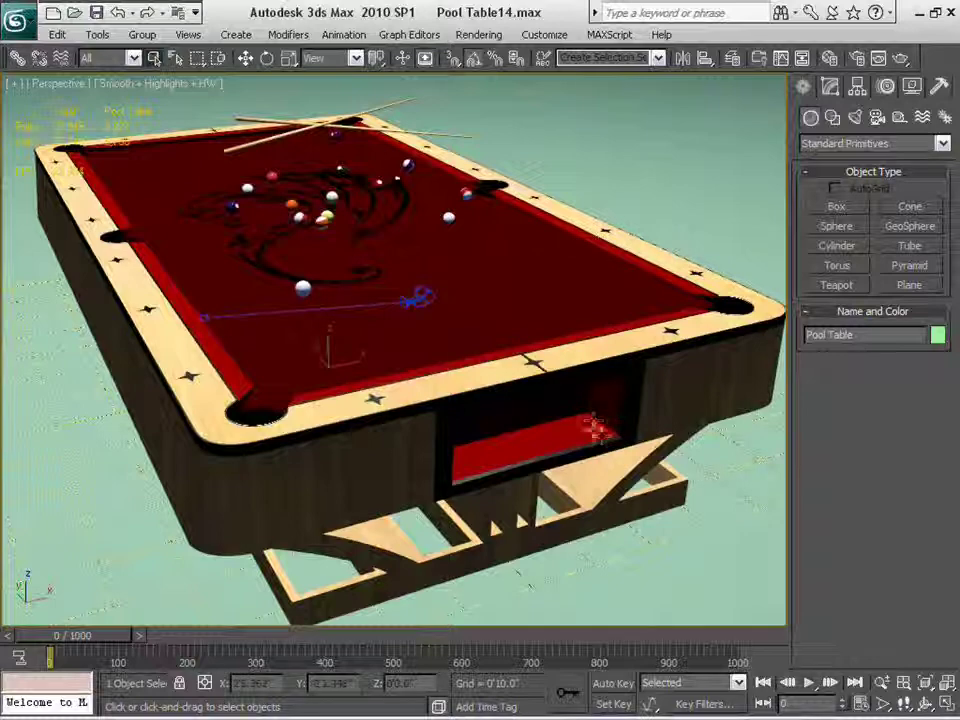
scroll(521, 375, "up", 4)
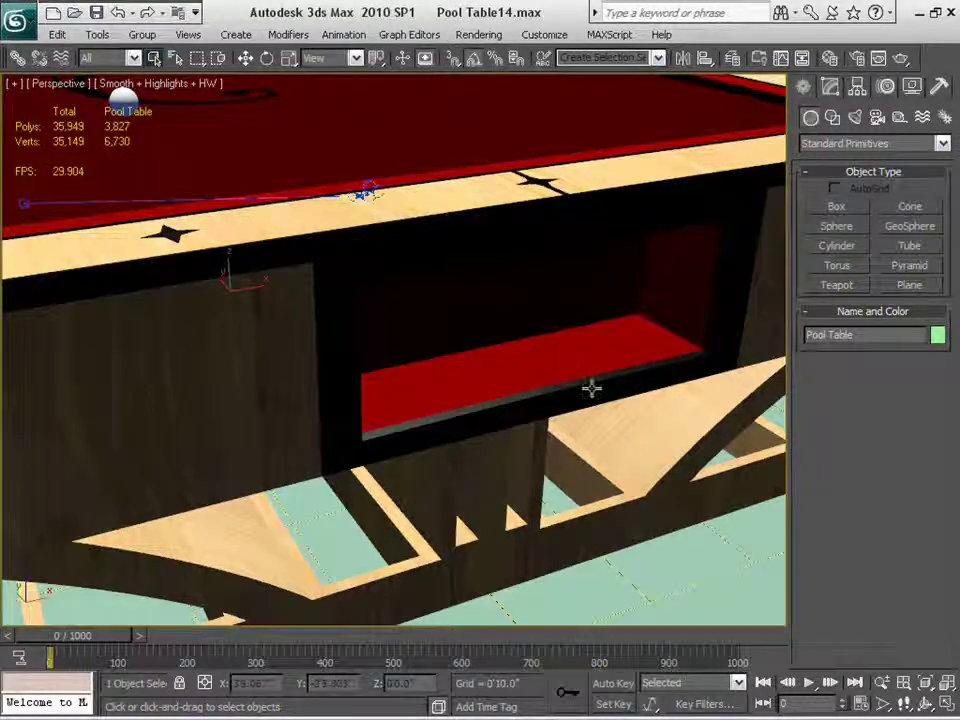
middle_click_drag(591, 388, 273, 317)
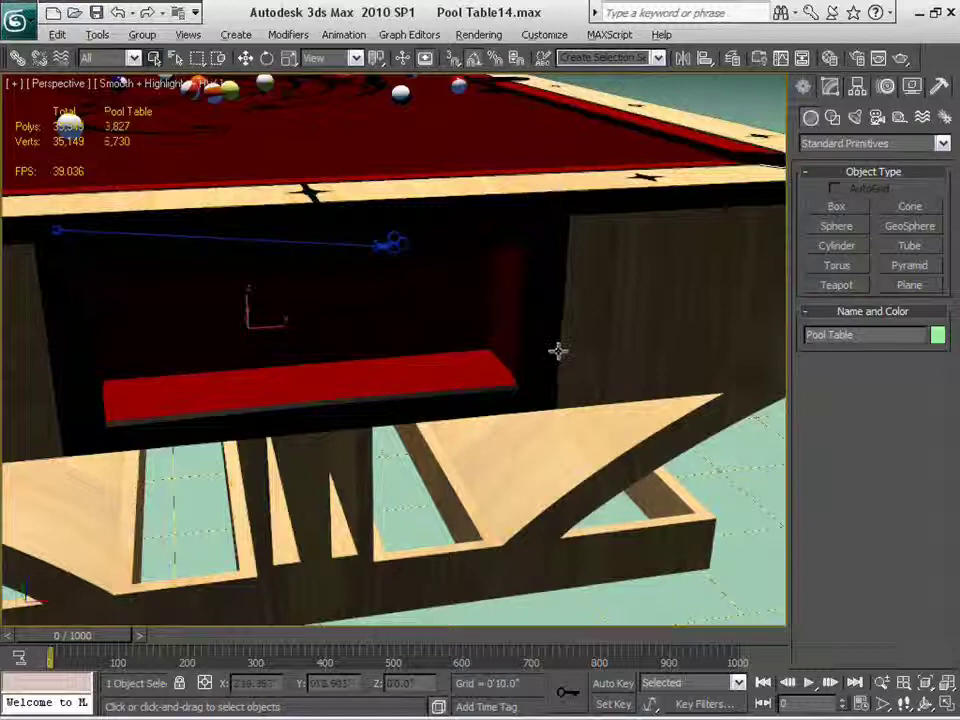
Step: Show edged faces temporarily to inspect the polygon layout around the end opening and the base, then hide them
mouse_move(558, 350)
middle_mouse_down("alt")
mouse_move(602, 369)
mouse_move(587, 422)
mouse_move(602, 356)
mouse_move(562, 368)
middle_mouse_up("alt")
key("F4")
scroll(595, 363, "down", 2)
scroll(562, 366, "up", 2)
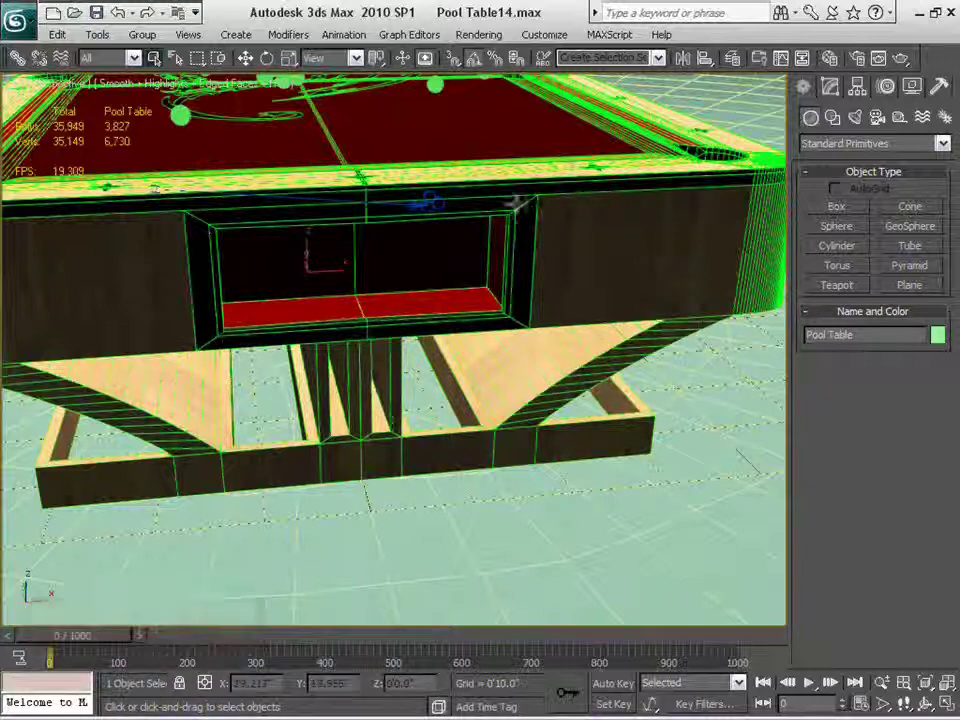
key("F4")
Step: Examine the dragon design, balls and cues on the playing surface from above
middle_click_drag(677, 392, 645, 478, "alt")
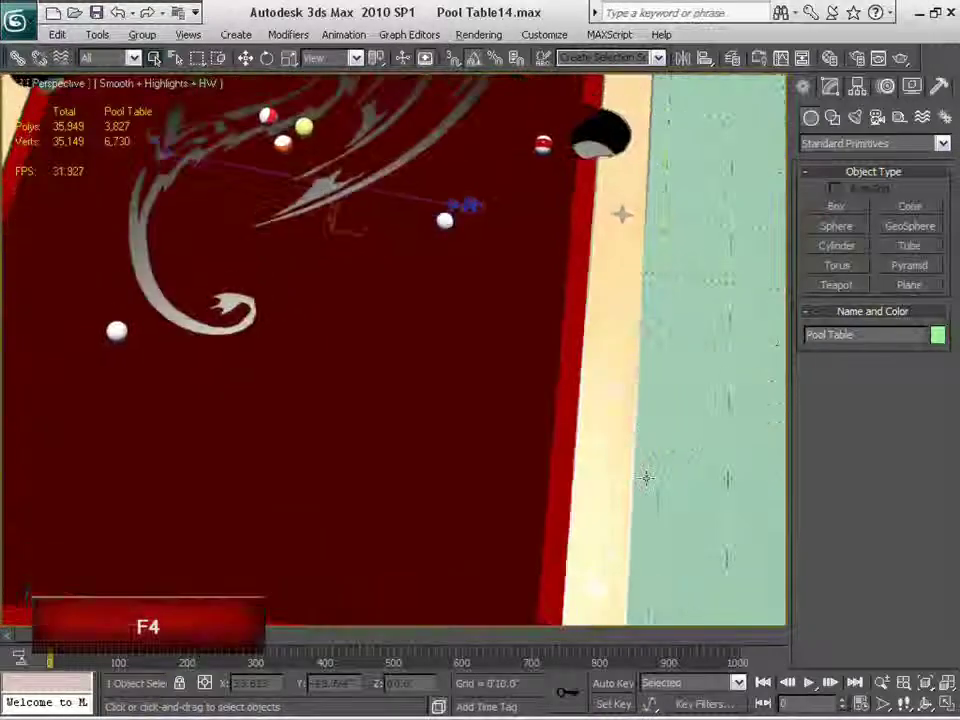
scroll(469, 390, "down", 4)
middle_click_drag(469, 390, 503, 407)
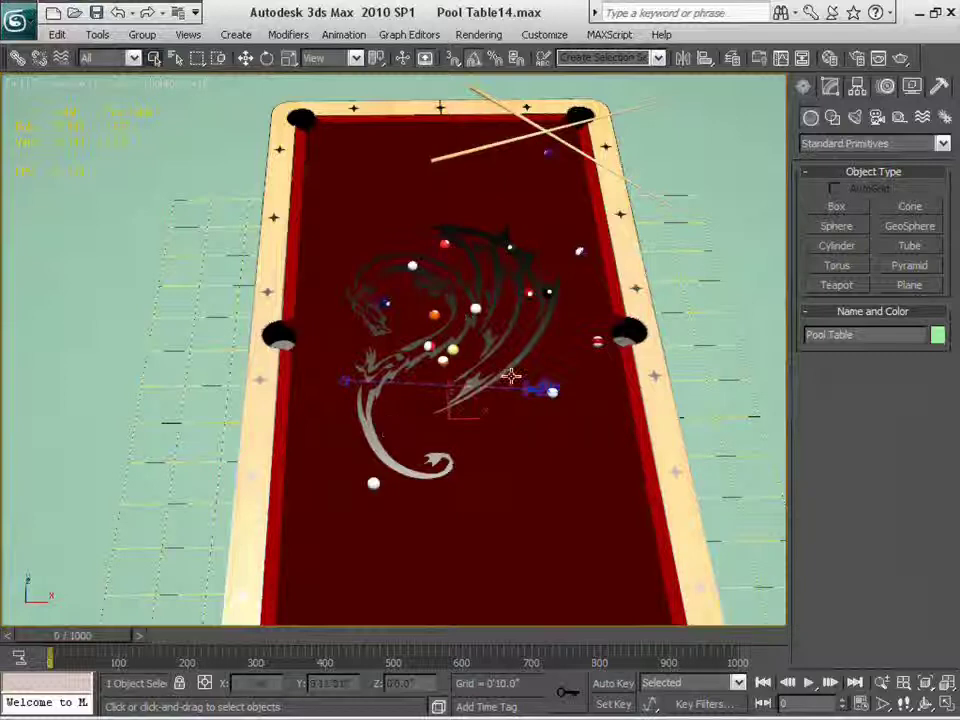
Step: Switch to the images folder window, open the Ref Images folder and widen the name column to show the full file names
key("alt+Tab")
key("alt+Tab")
key("alt+Tab")
key("alt+Tab")
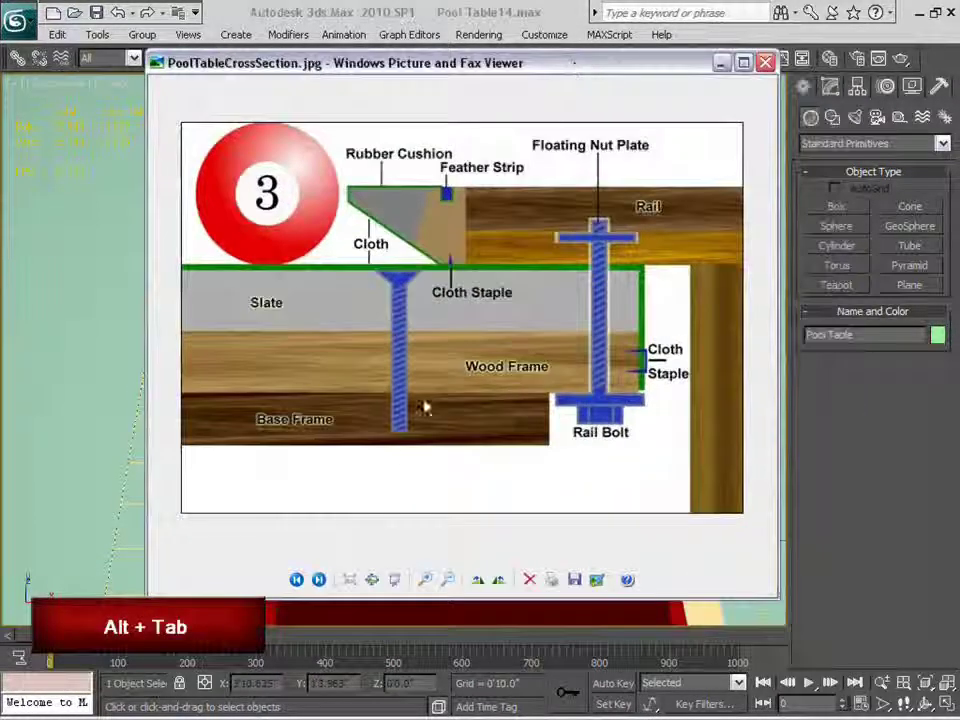
key("alt+Tab")
key("alt+Tab")
key("alt+Tab")
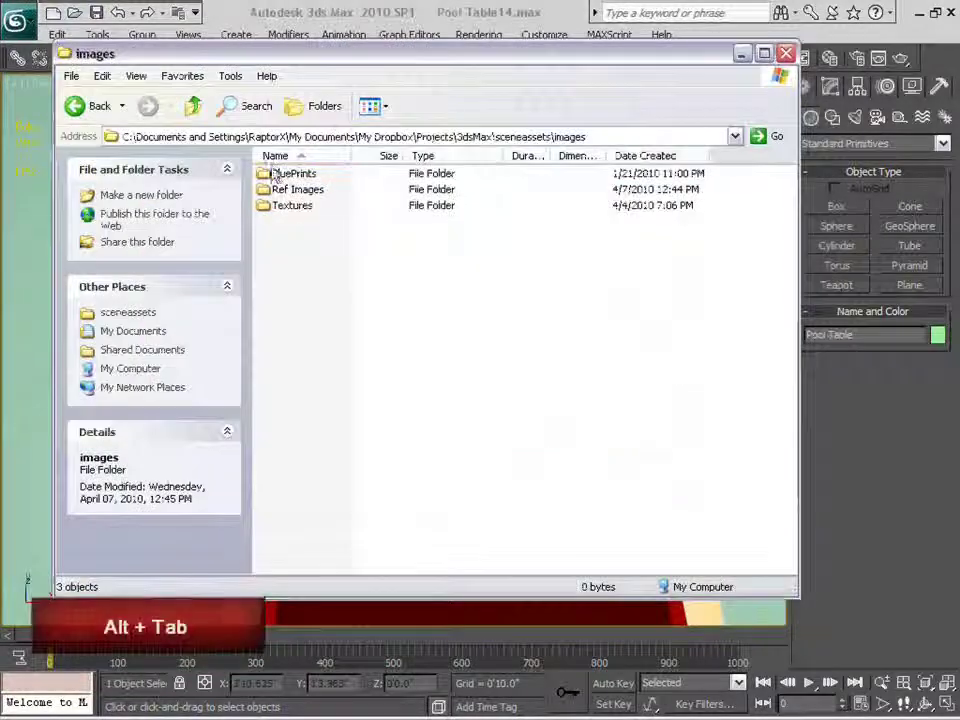
left_click(299, 191)
double_click(300, 192)
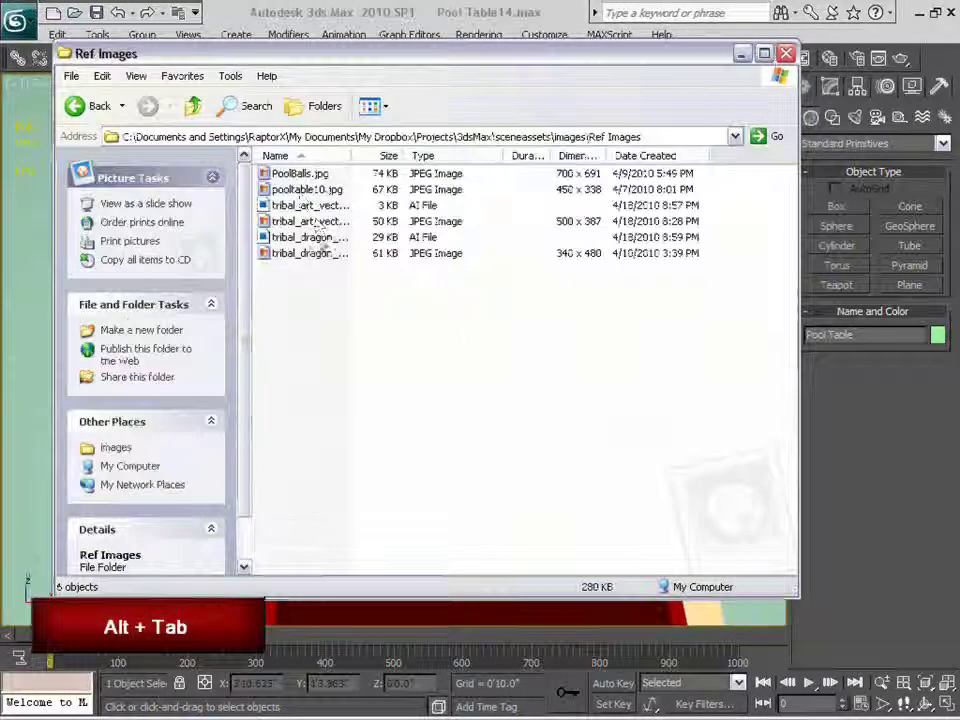
left_click_drag(349, 150, 439, 158)
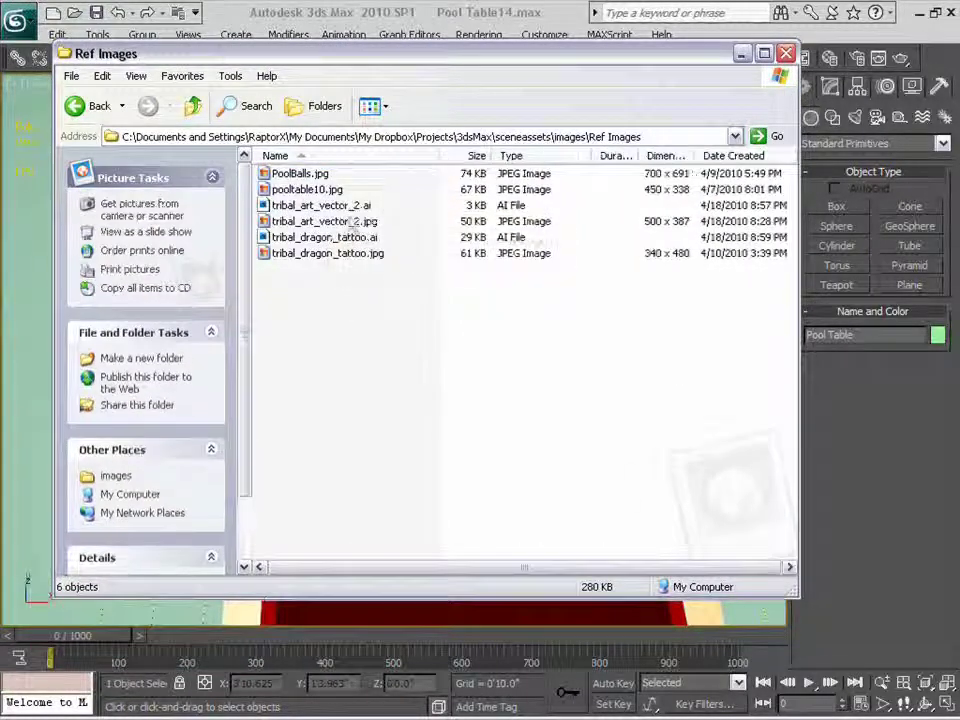
Step: Compare the two Illustrator files in Ref Images and view the tribal designs in tribal_art_vector_2.jpg, closing the viewer when done
left_click(362, 206)
left_click(362, 238)
left_click(368, 206)
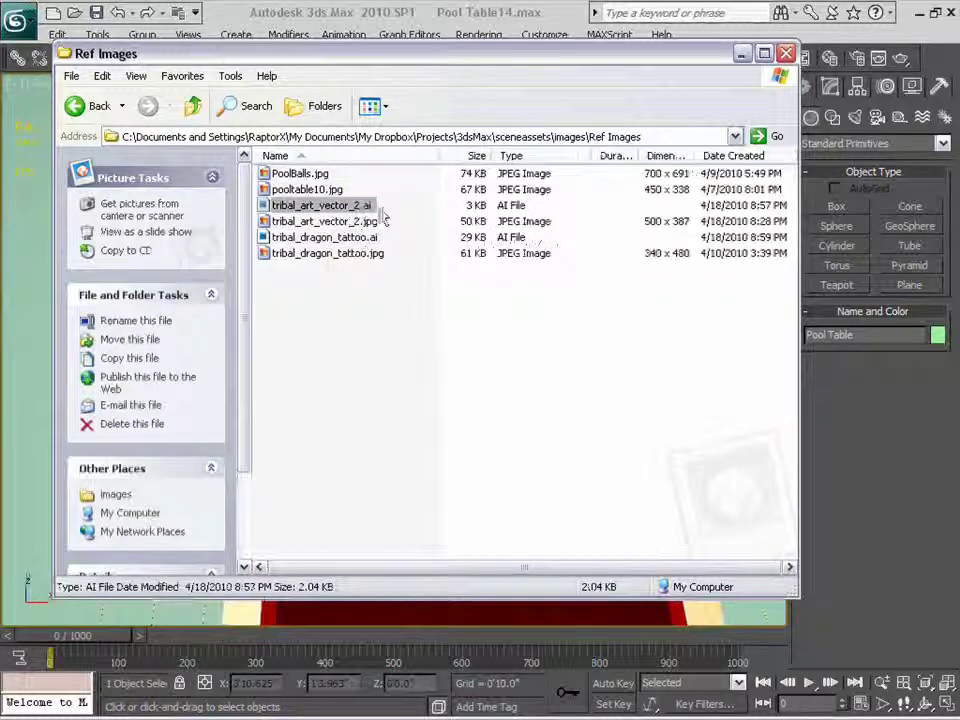
double_click(330, 221)
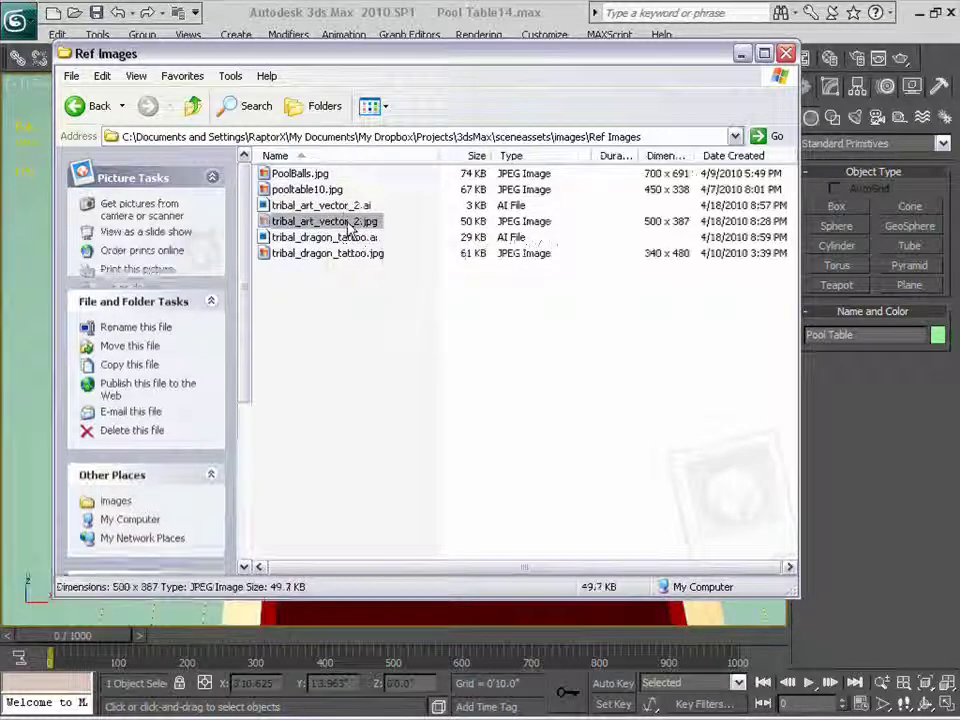
left_click_drag(578, 66, 666, 61)
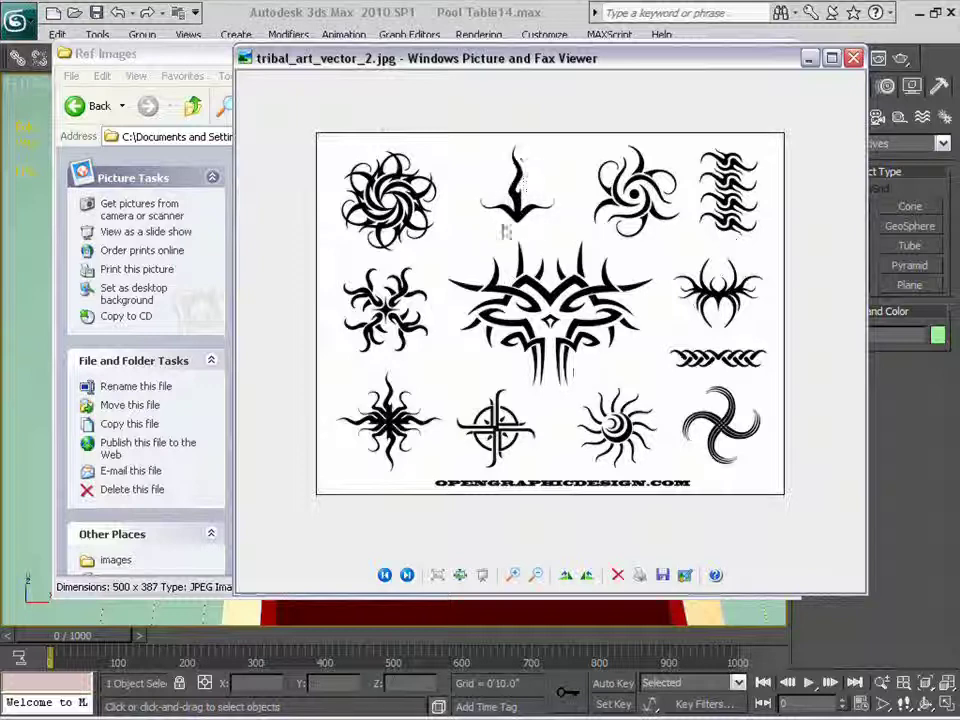
left_click(853, 58)
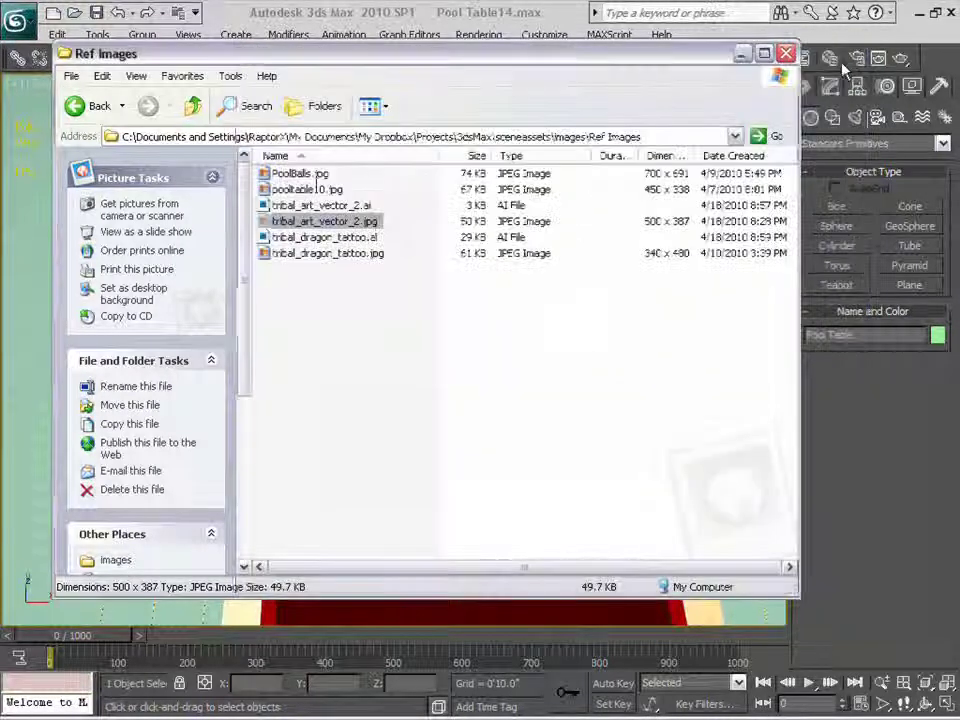
Step: Try opening tribal_dragon_tattoo.ai in Photoshop, rasterized at 340 x 480 pixels, and quit Photoshop without saving
left_click(340, 238)
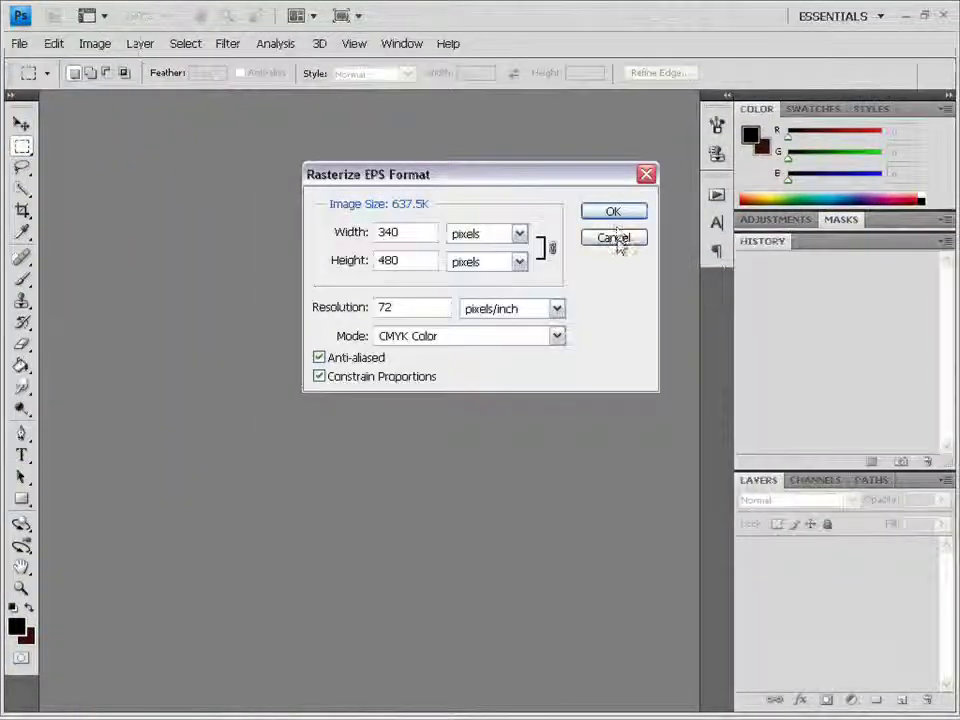
left_click(614, 211)
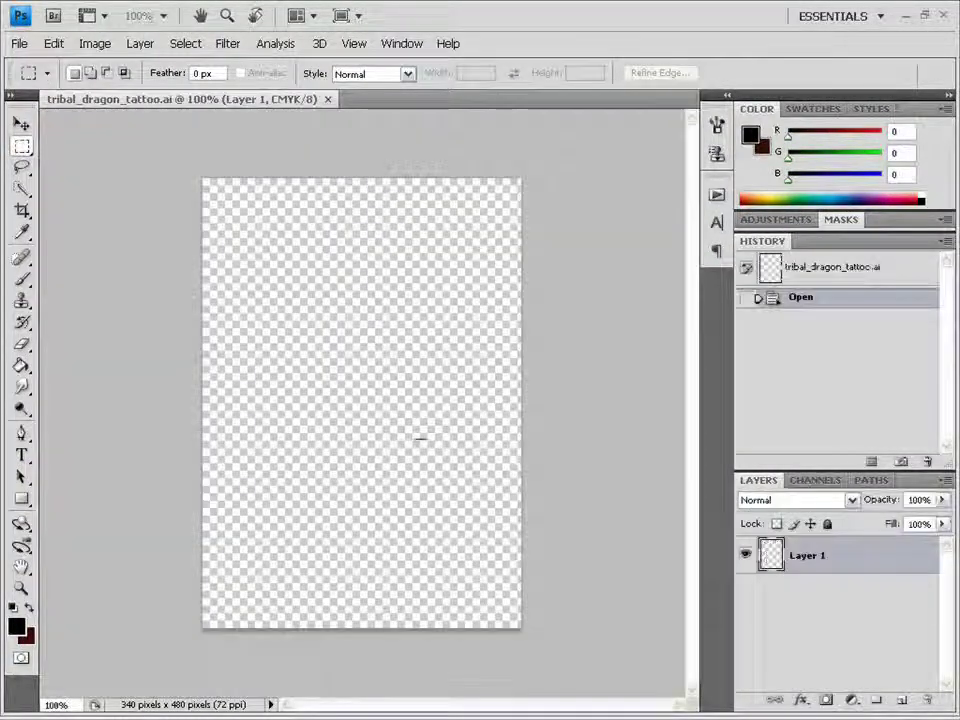
left_click(944, 15)
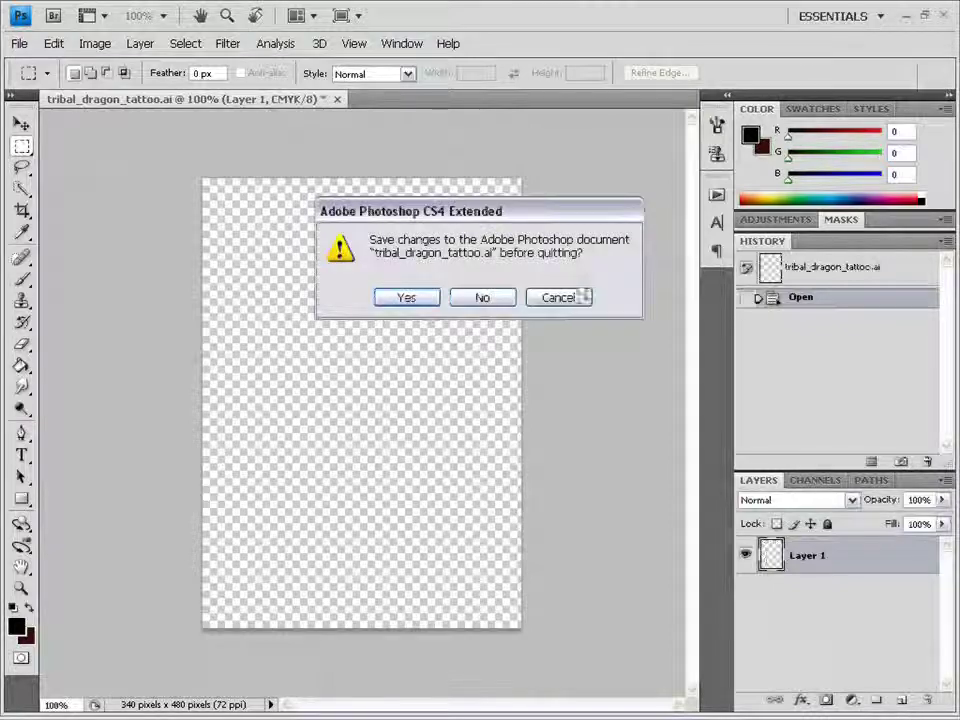
left_click(482, 300)
Step: View the dragon artwork in tribal_dragon_tattoo.jpg, and close the viewer and the Ref Images folder
left_click(322, 254)
double_click(322, 256)
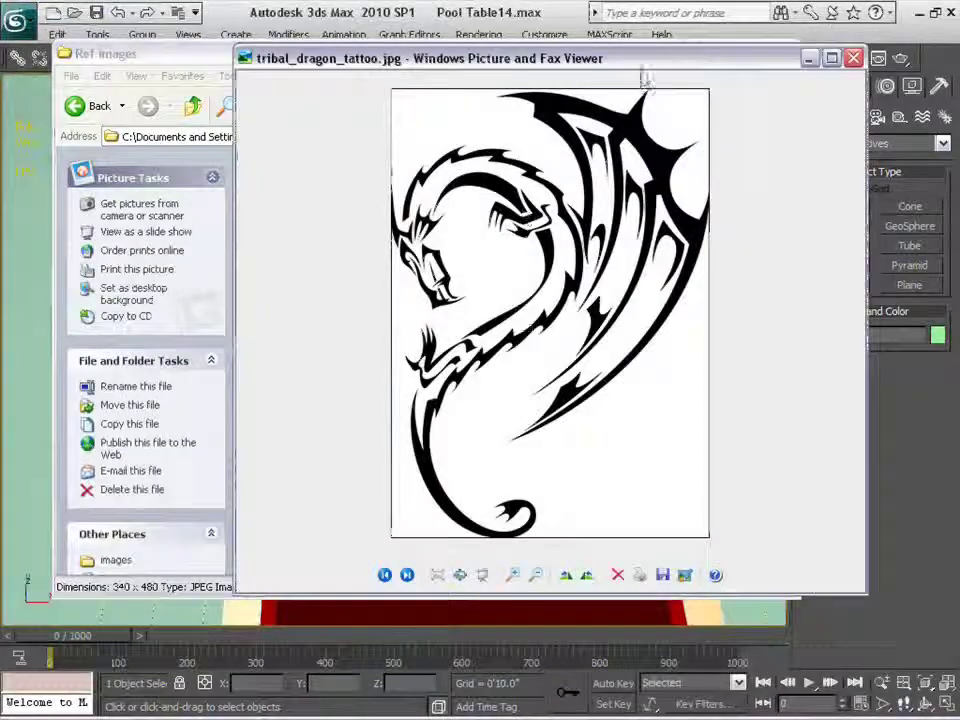
left_click_drag(480, 52, 422, 107)
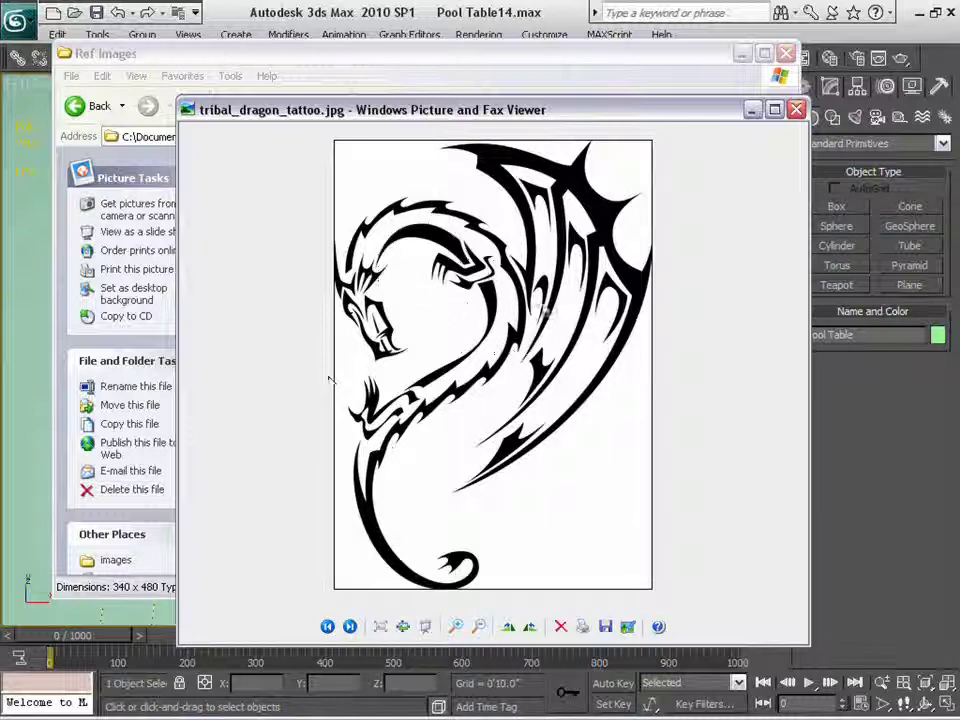
left_click(796, 109)
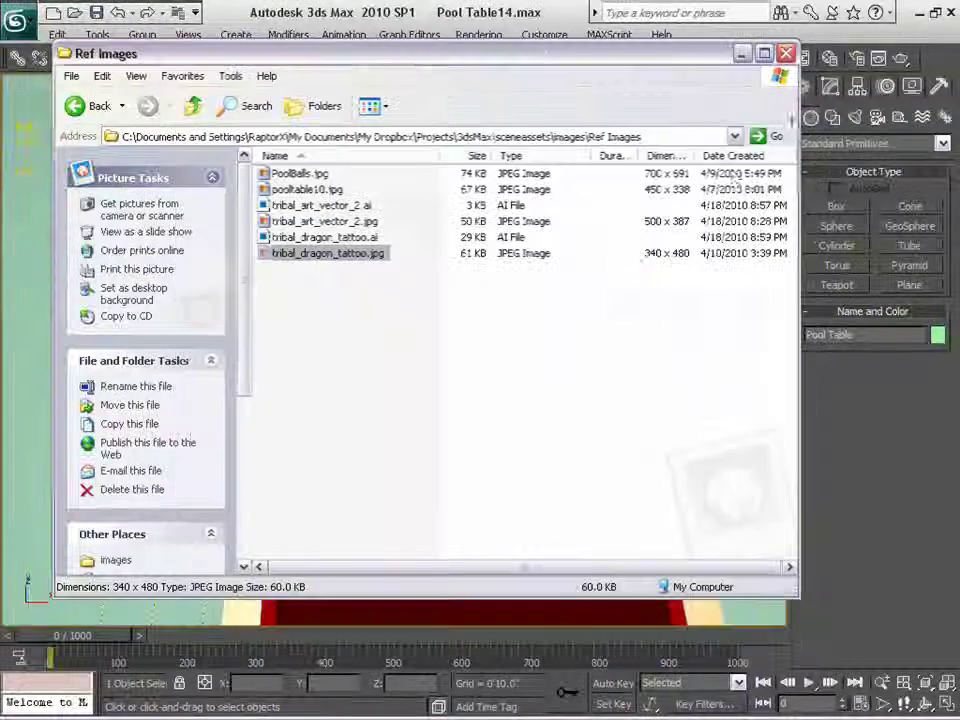
left_click(370, 238)
left_click(786, 54)
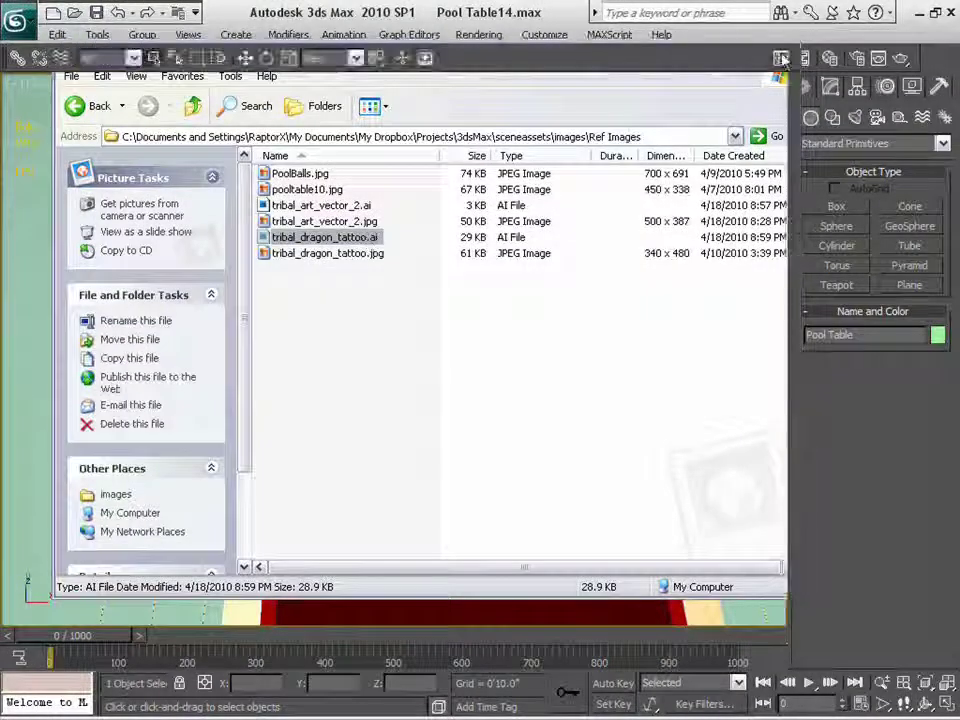
Step: Check the import option for Adobe Illustrator (*.AI) files, and cancel without importing anything
left_click(30, 18)
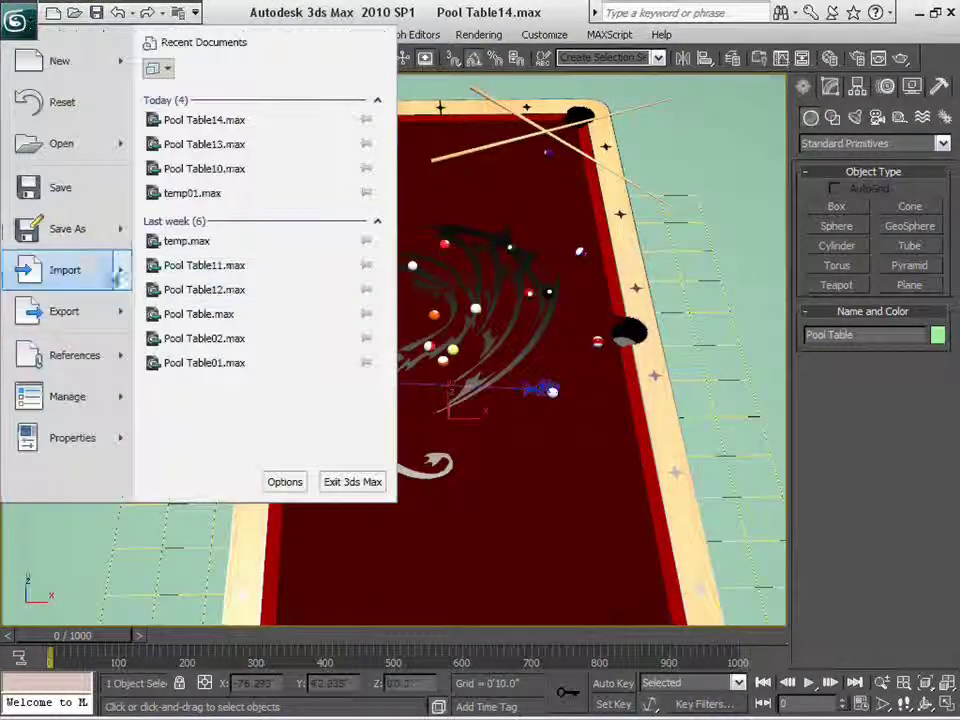
mouse_move(120, 272)
left_click(182, 90)
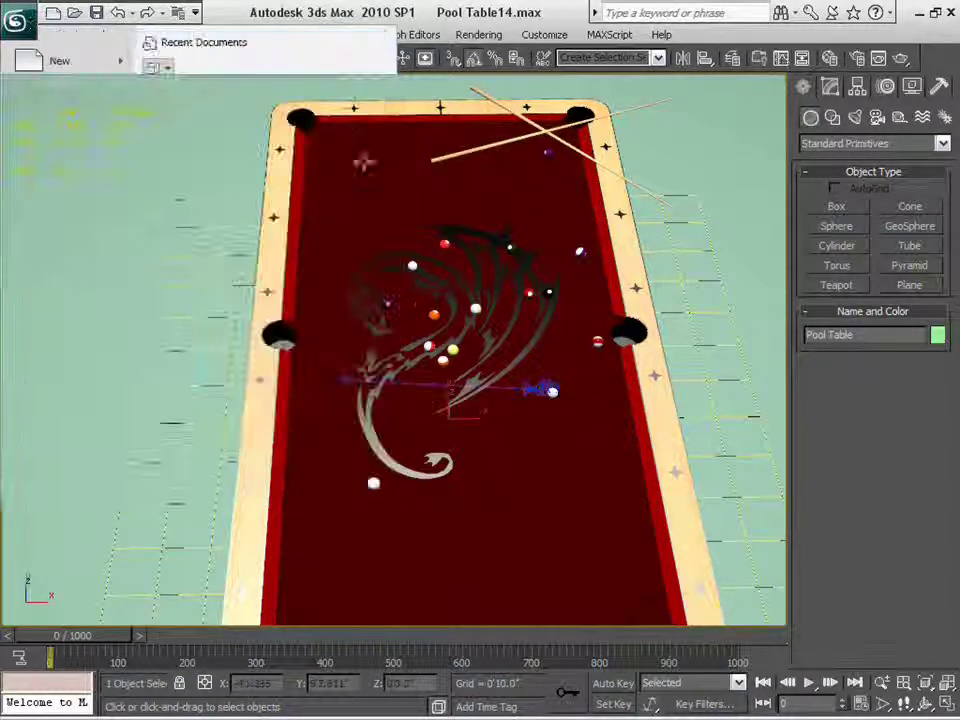
left_click(195, 266)
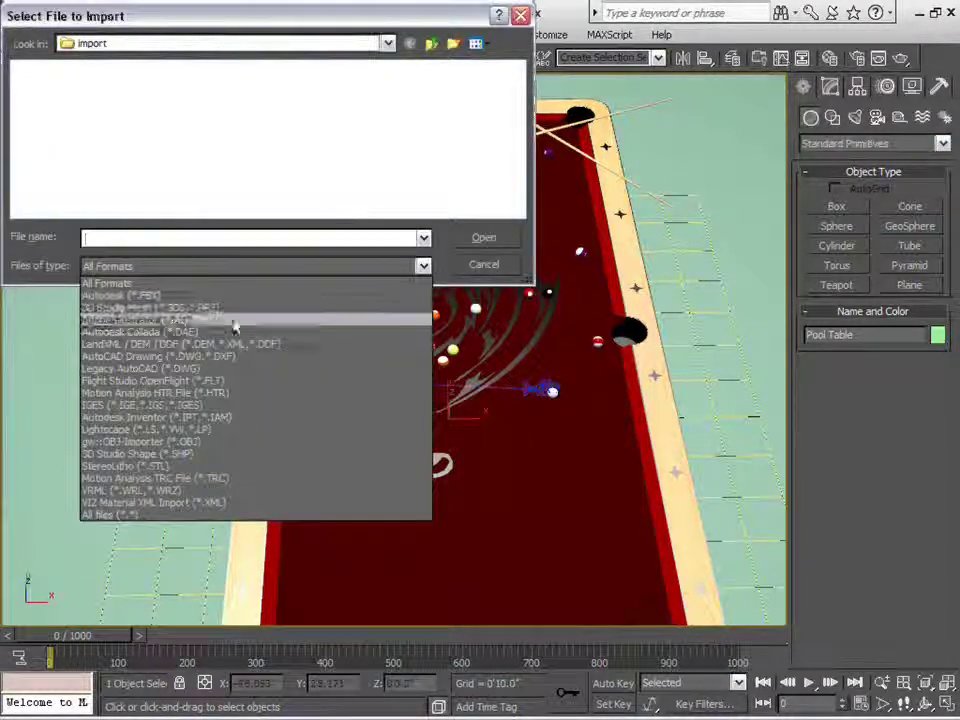
left_click(279, 322)
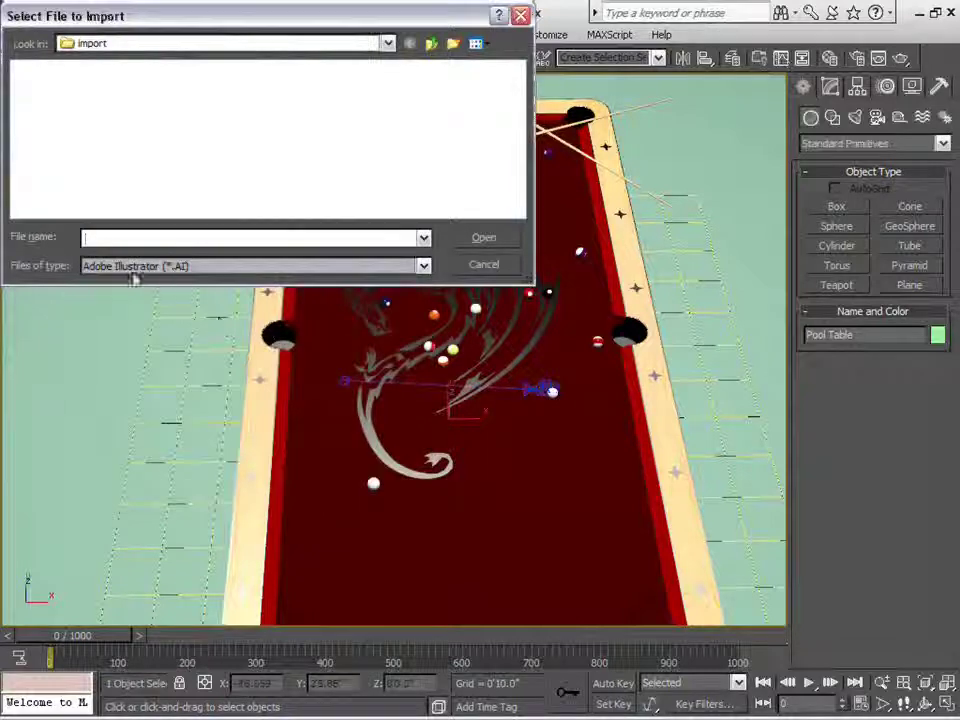
left_click(470, 271)
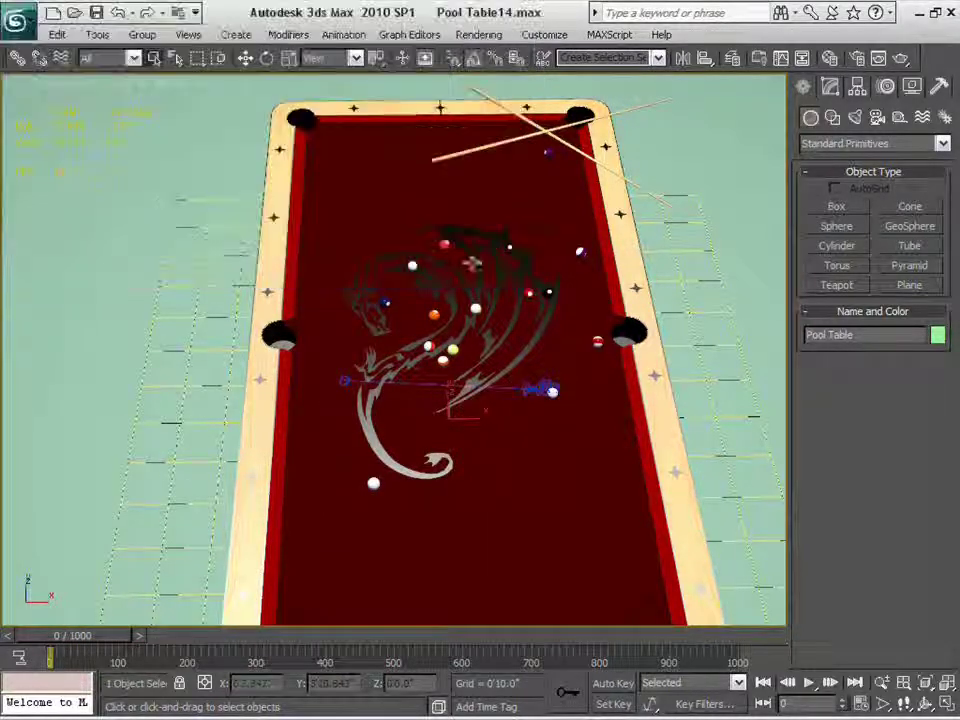
Step: Examine the dragon design on the playing surface, the whole pool table and the lower side of its base in Pool Table14.max
middle_click_drag(566, 425, 527, 405)
scroll(527, 405, "down", 3)
scroll(500, 483, "up", 2)
scroll(388, 305, "up", 3)
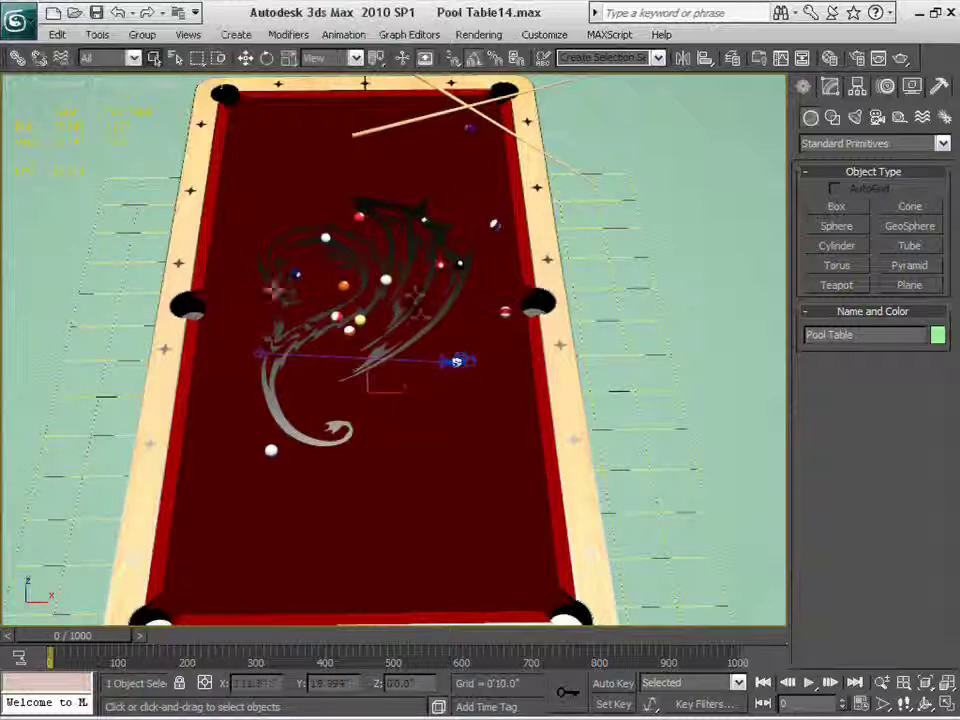
scroll(402, 410, "down", 4)
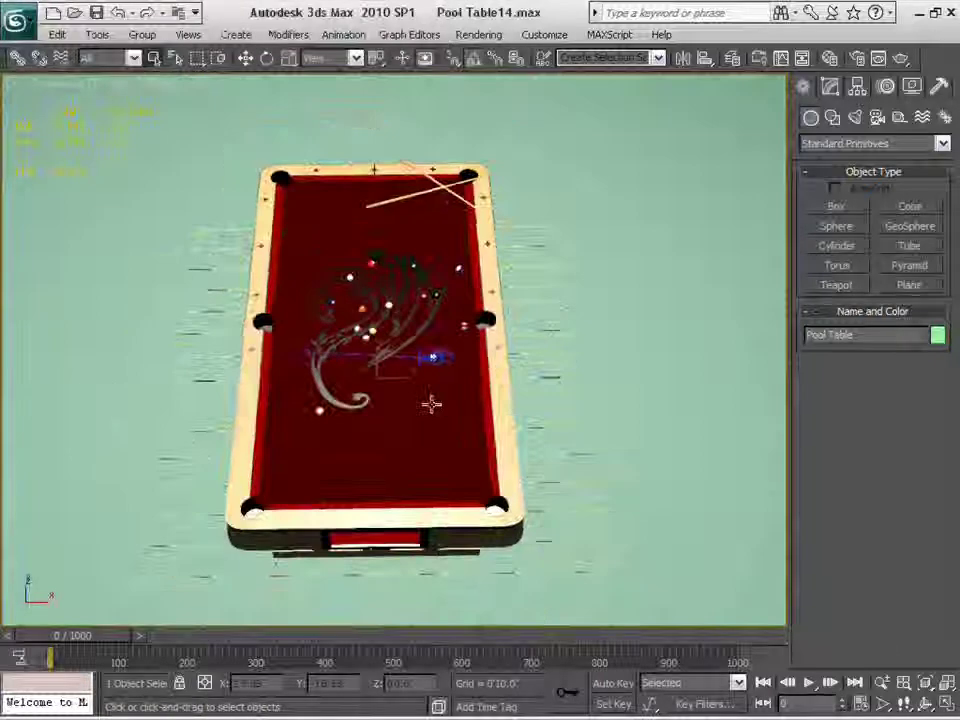
scroll(431, 403, "up", 3)
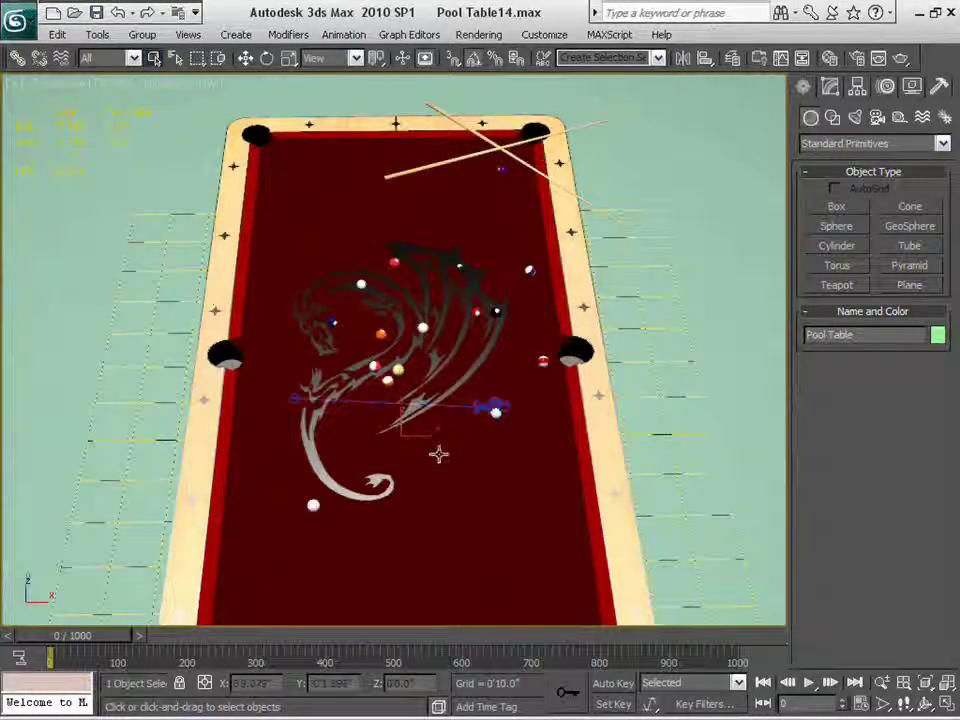
scroll(438, 455, "down", 4)
scroll(388, 399, "up", 4)
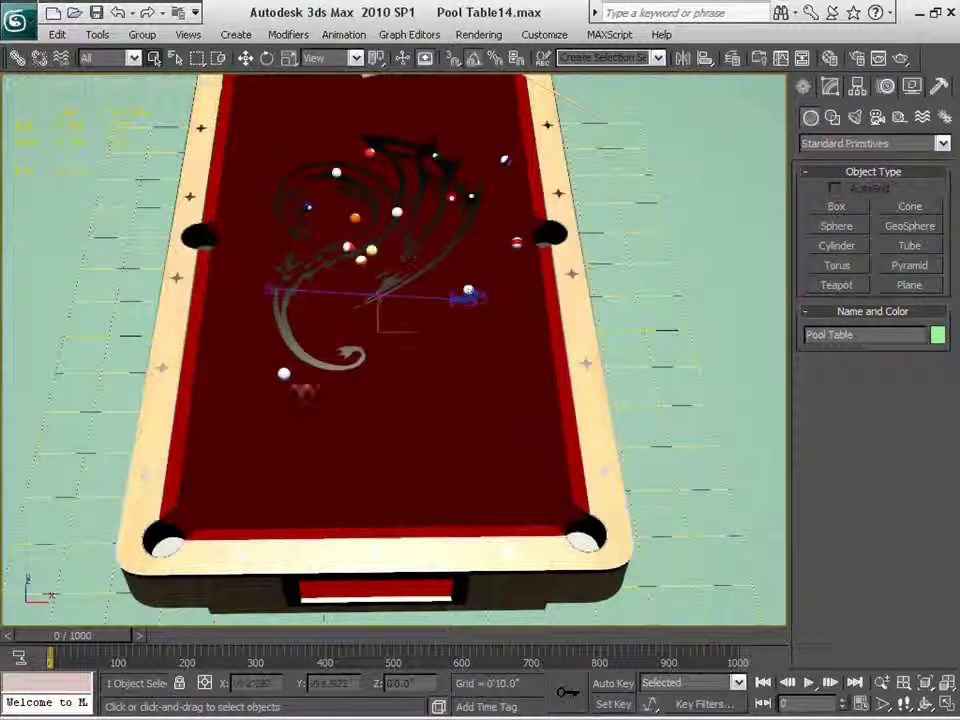
scroll(377, 383, "down", 5)
middle_click_drag(392, 376, 261, 321, "alt")
scroll(332, 381, "up", 3)
middle_click_drag(332, 381, 349, 467, "alt")
scroll(384, 364, "up", 5)
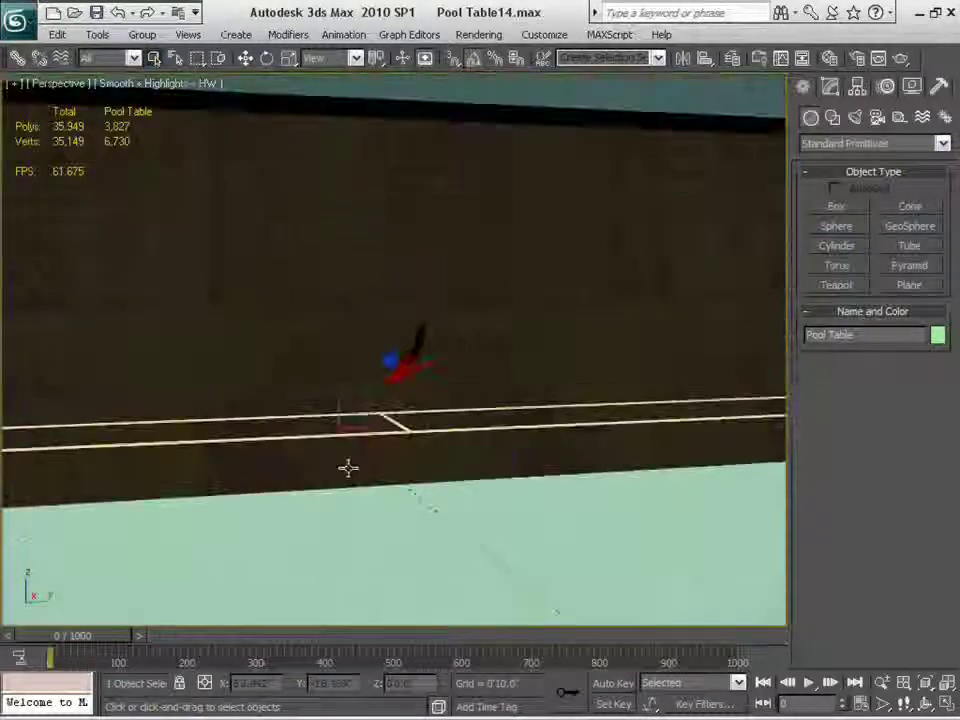
Step: Close Pool Table14.max and inspect the blue extruded profile beside the pool table in temp01.max
left_click(951, 13)
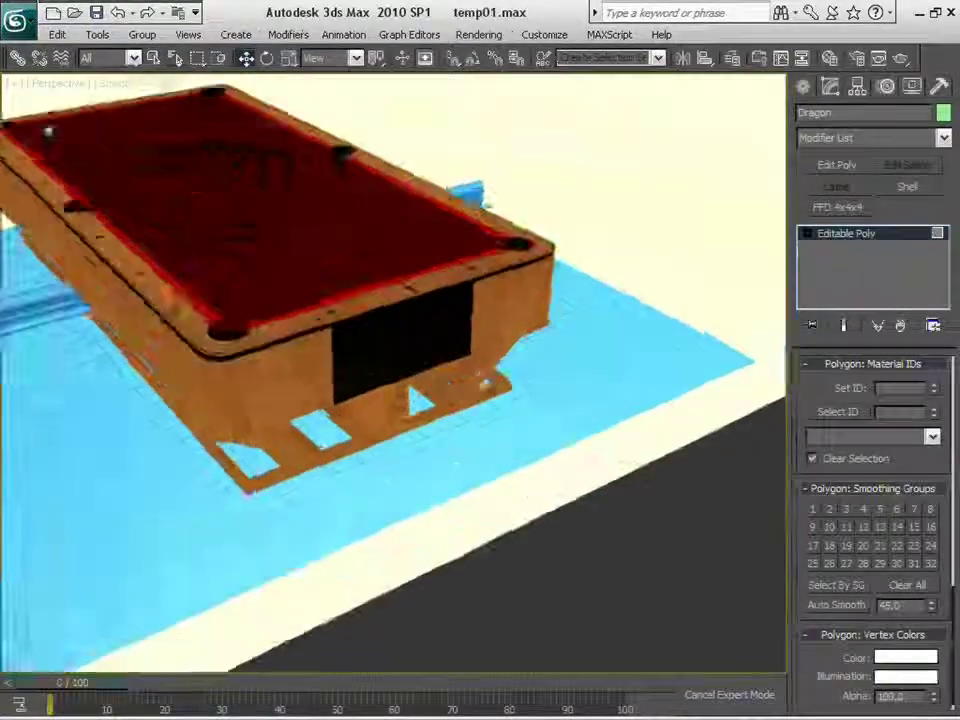
middle_click_drag(420, 400, 576, 371, "alt")
scroll(405, 437, "up", 3)
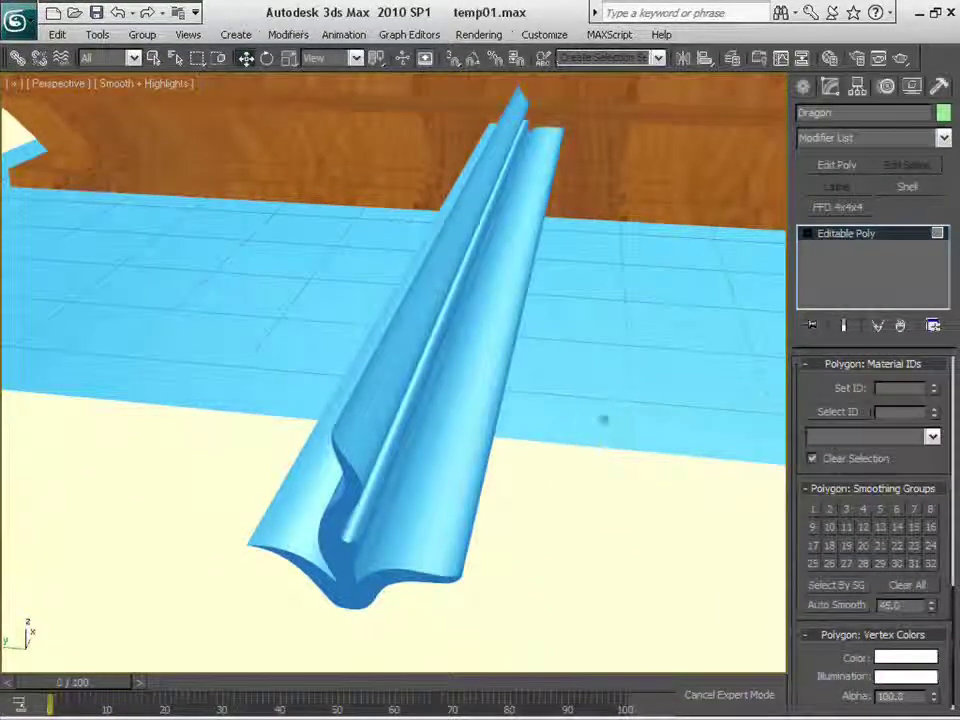
scroll(603, 420, "down", 6)
scroll(579, 497, "up", 4)
middle_click_drag(540, 360, 548, 488)
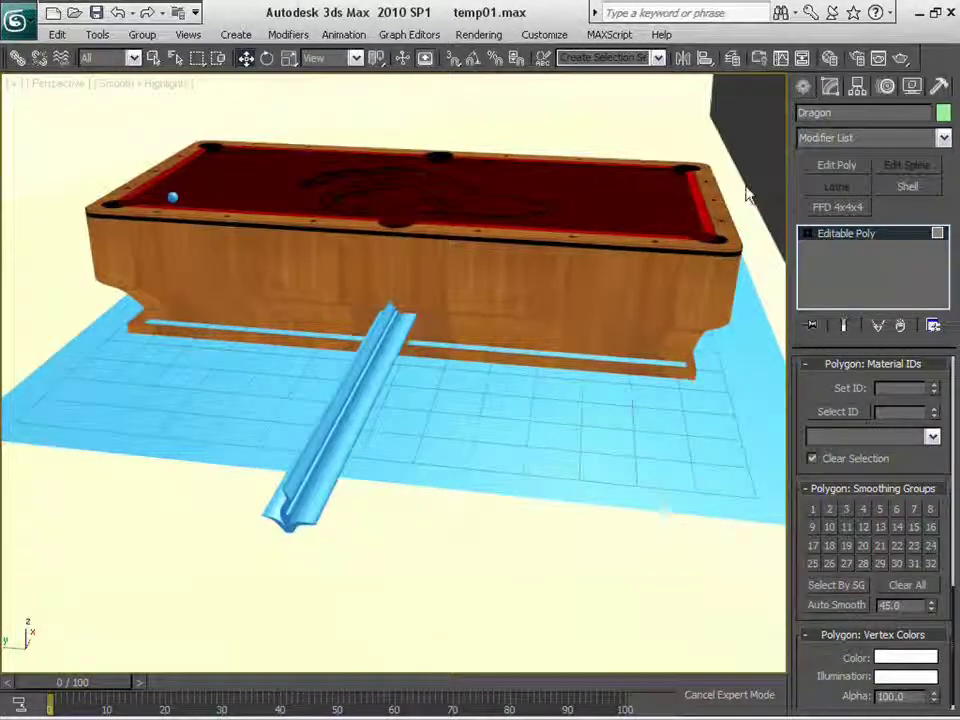
Step: Select the blue extruded profile at the table's long side and scale it down slightly
key("ctrl+b")
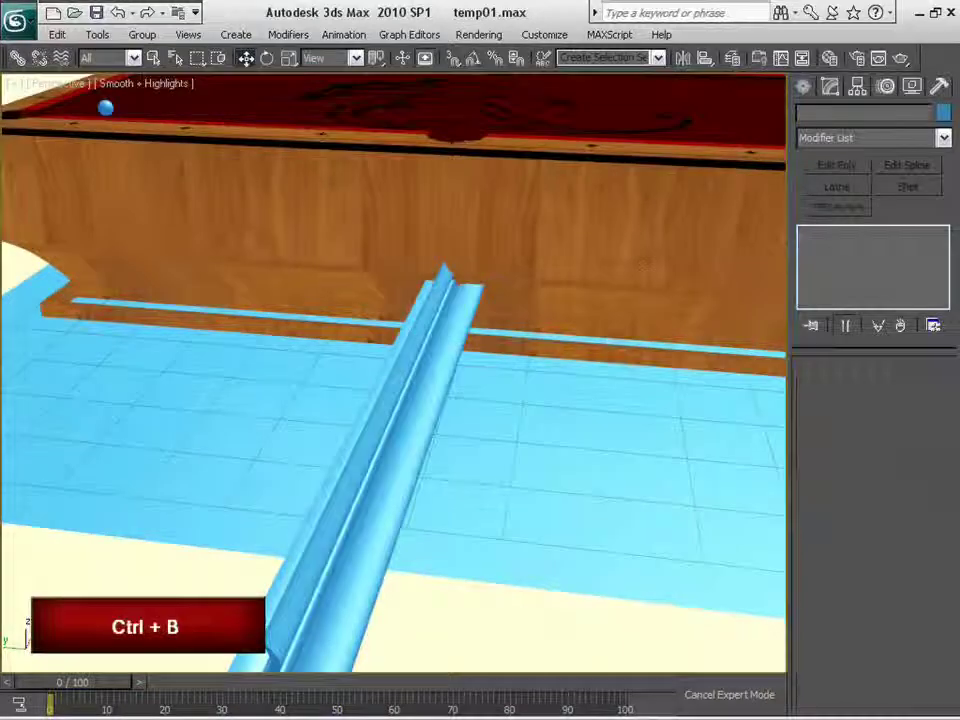
left_click(354, 456)
scroll(511, 514, "down", 3)
middle_click_drag(516, 484, 588, 476)
scroll(593, 402, "up", 3)
scroll(574, 407, "up", 1)
key("r")
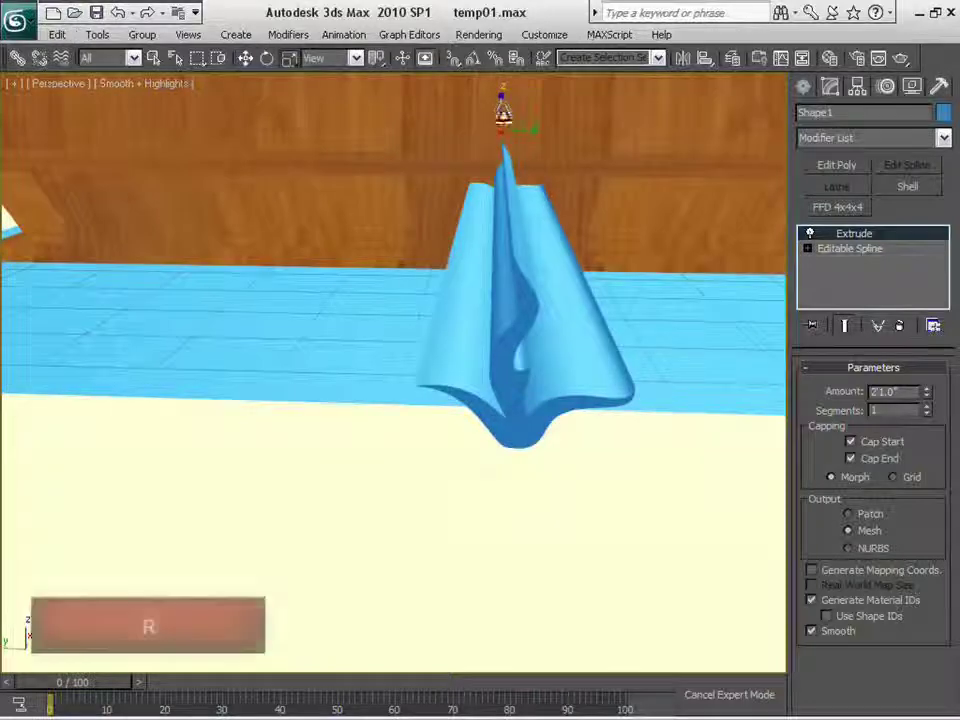
left_click_drag(507, 124, 476, 143)
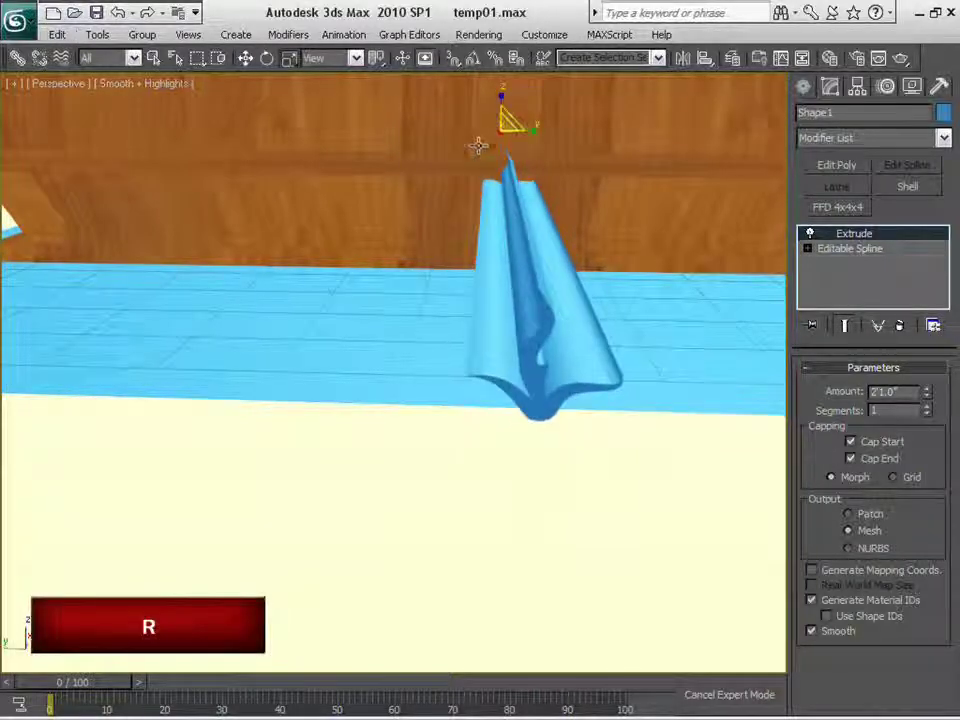
Step: Move the blue extruded profile downward along the Z axis at the table's long side
middle_click_drag(712, 354, 660, 360, "alt")
scroll(686, 354, "up", 2)
scroll(660, 360, "down", 2)
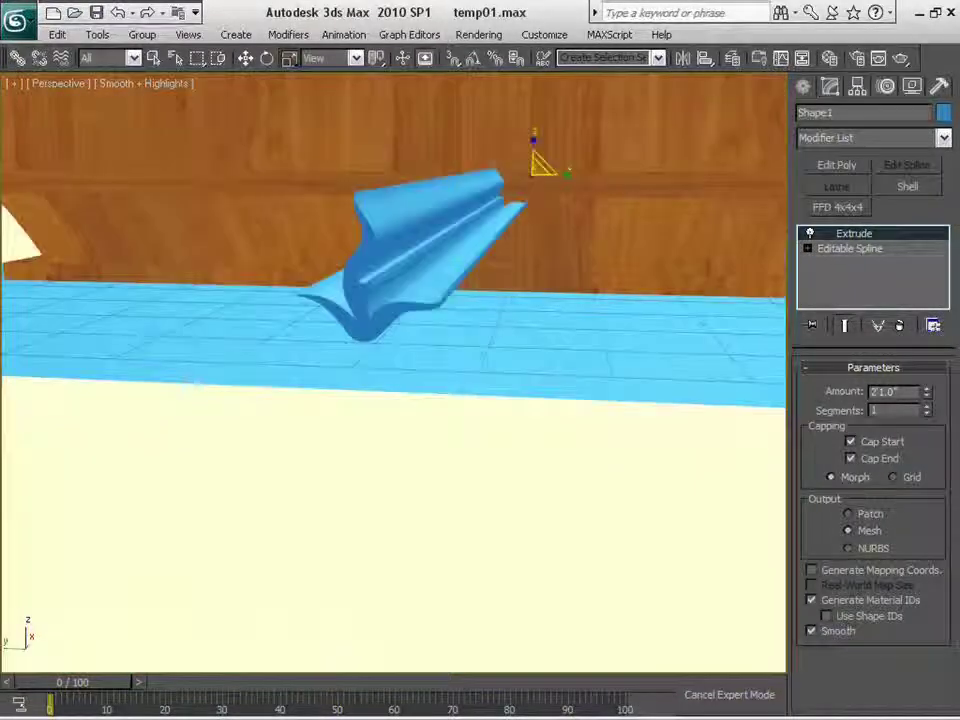
key("w")
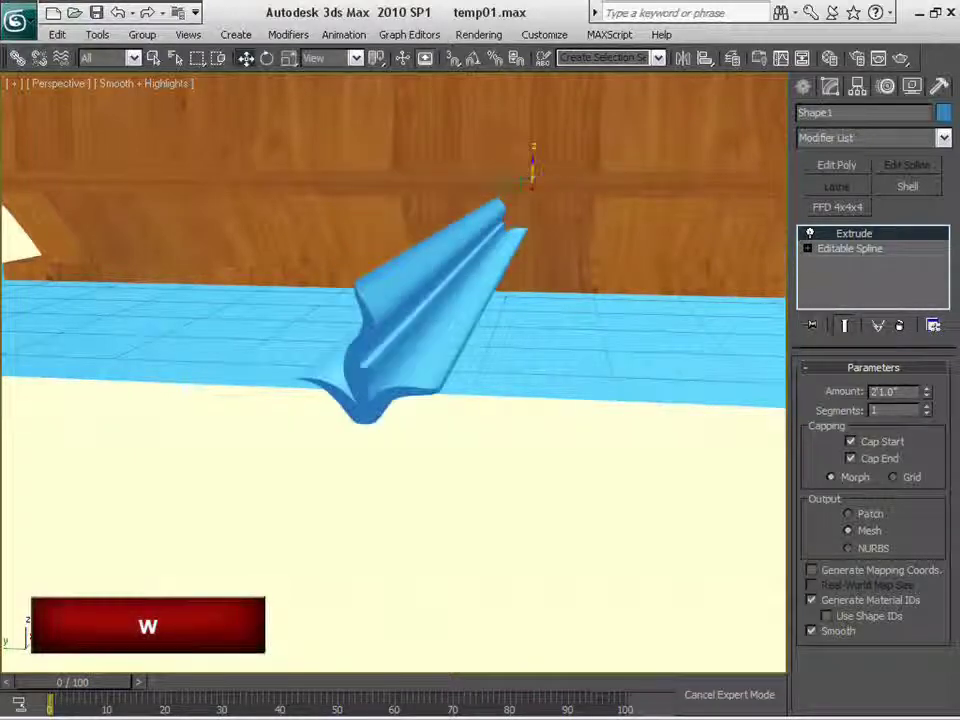
middle_click_drag(532, 330, 490, 361, "alt")
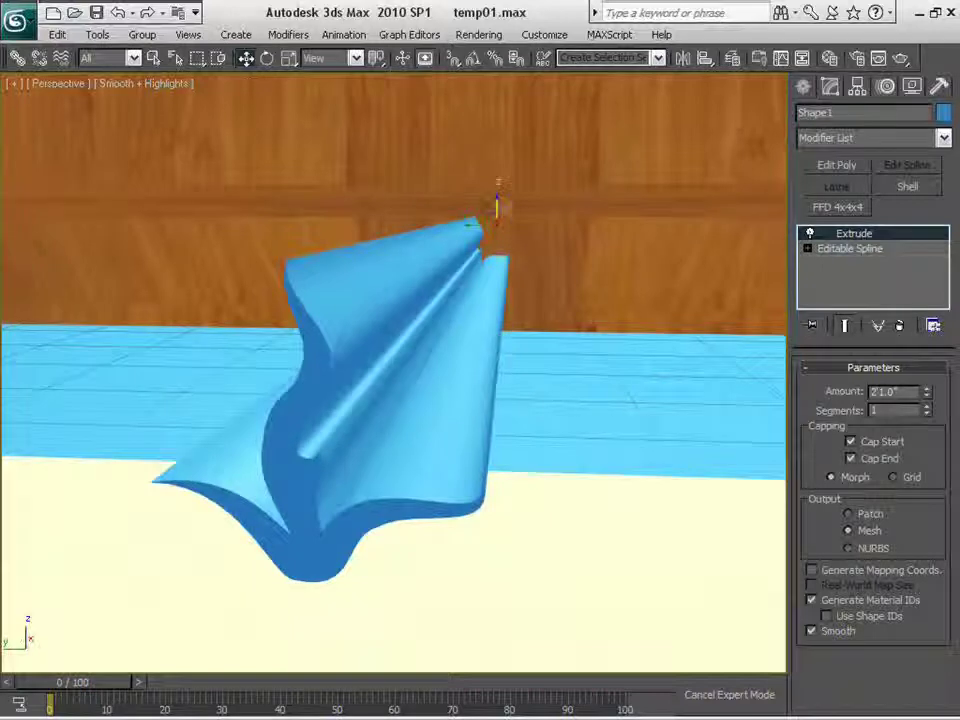
left_click_drag(496, 200, 503, 222)
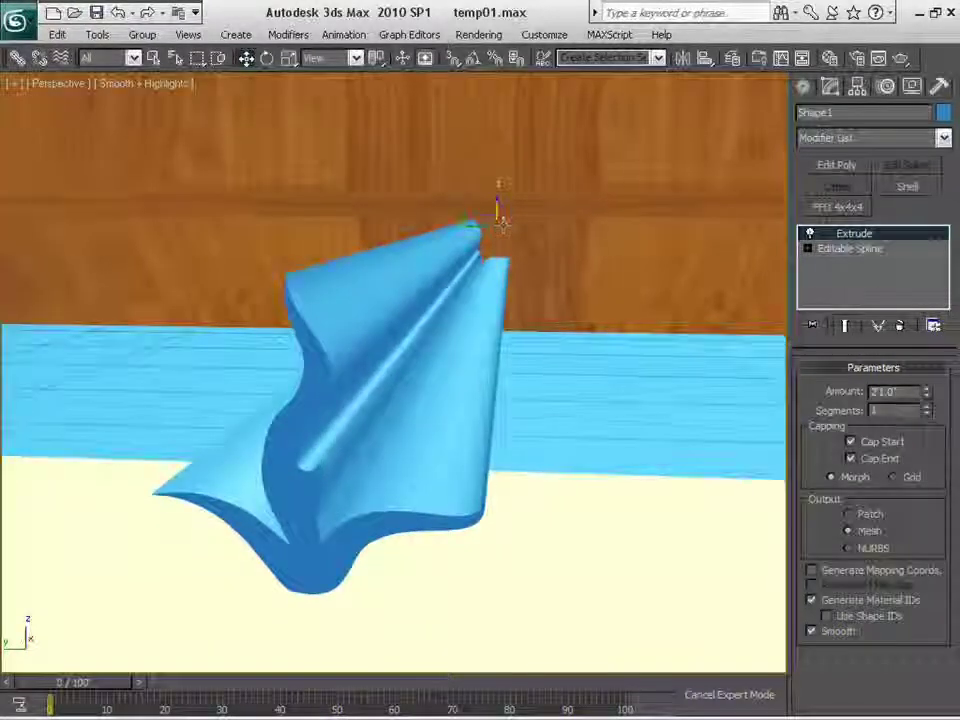
Step: Select the pool table at its end compartment and switch to polygon editing
middle_click_drag(503, 224, 609, 349, "alt")
left_click(689, 238)
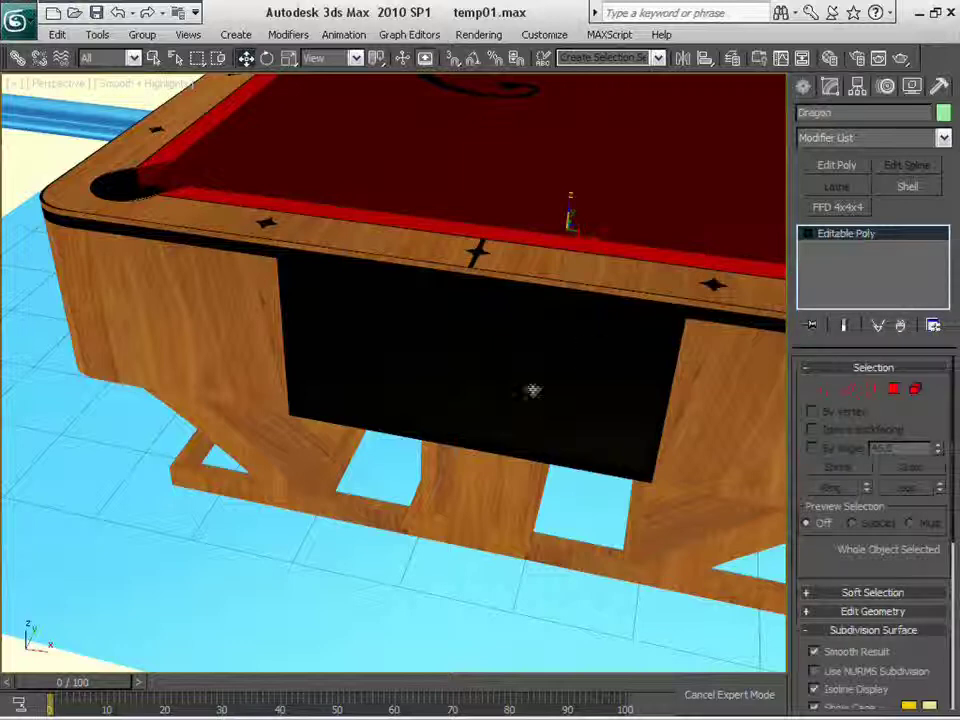
key("4")
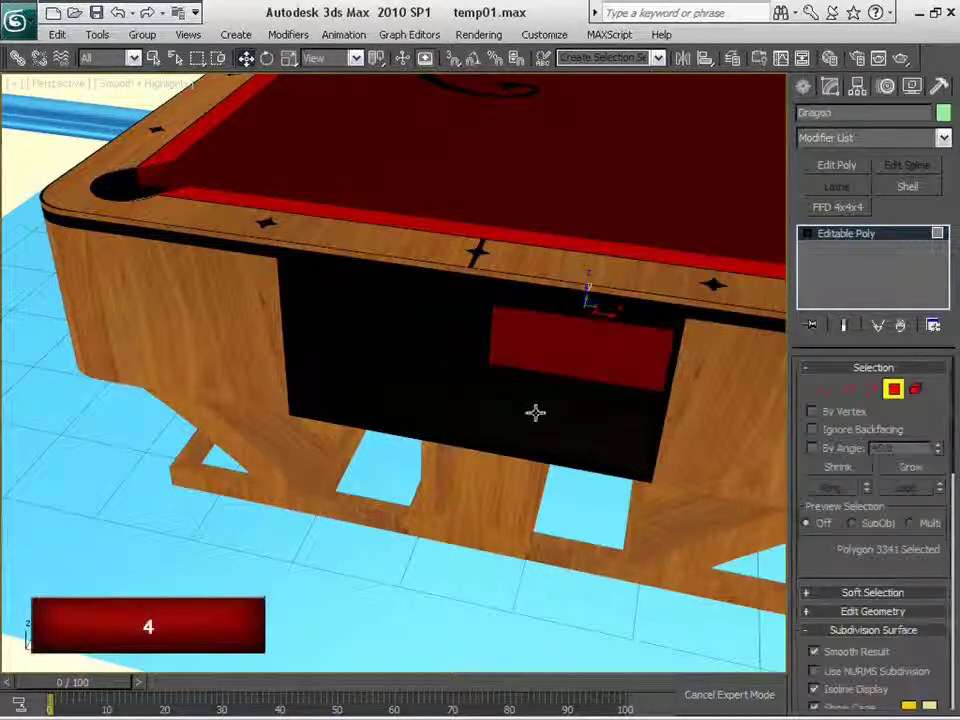
Step: Try to select the inner faces of the end compartment by using polygon loops
key("alt+l")
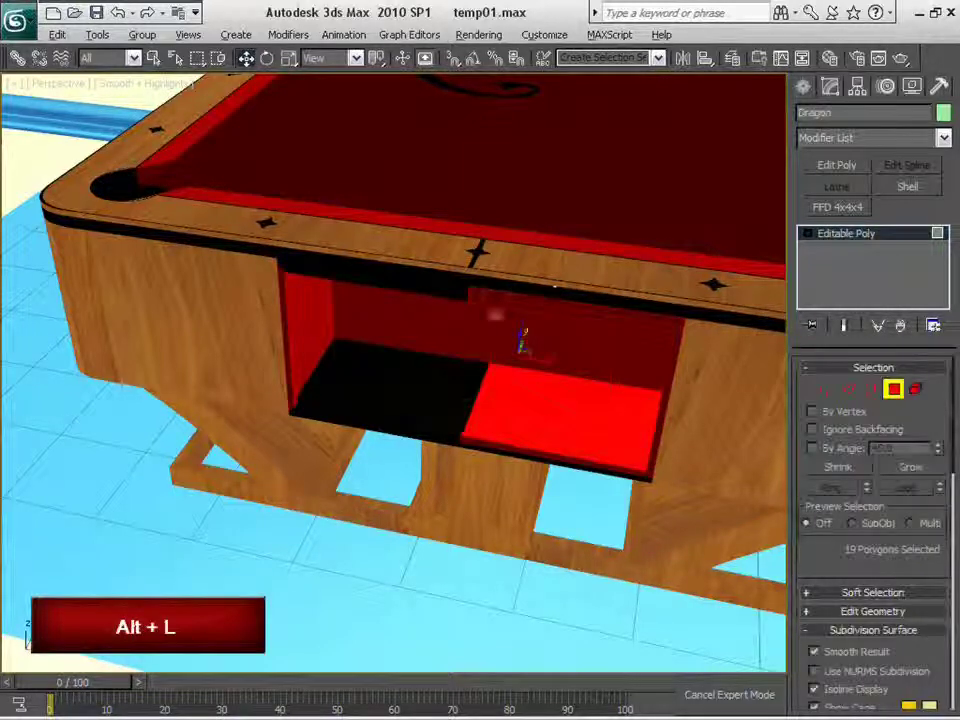
left_click(400, 380)
left_click(553, 398, "ctrl")
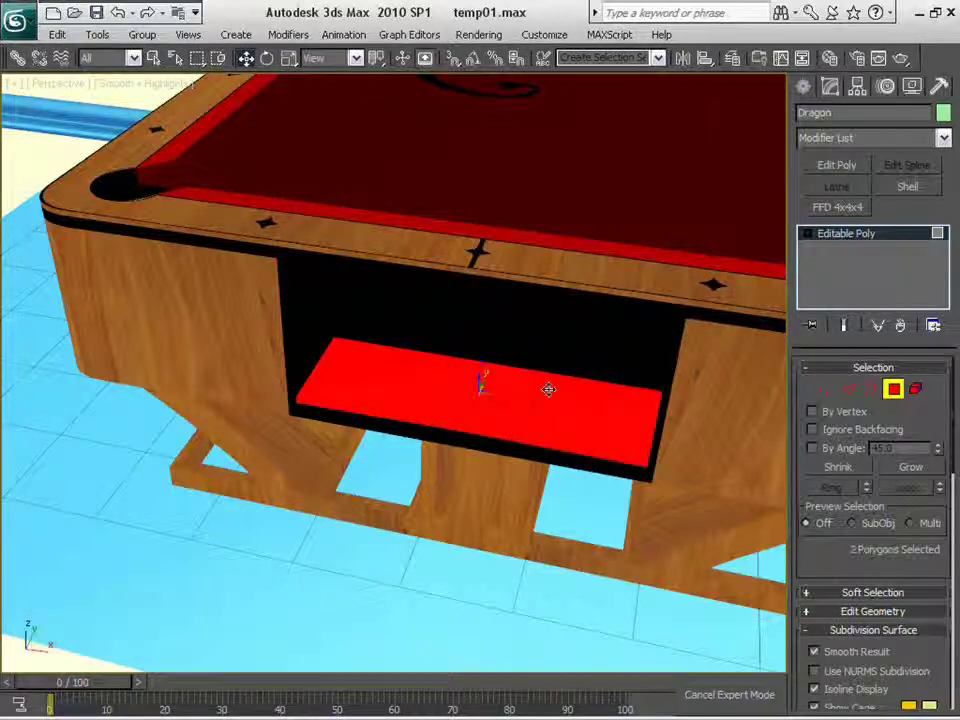
key("alt+l")
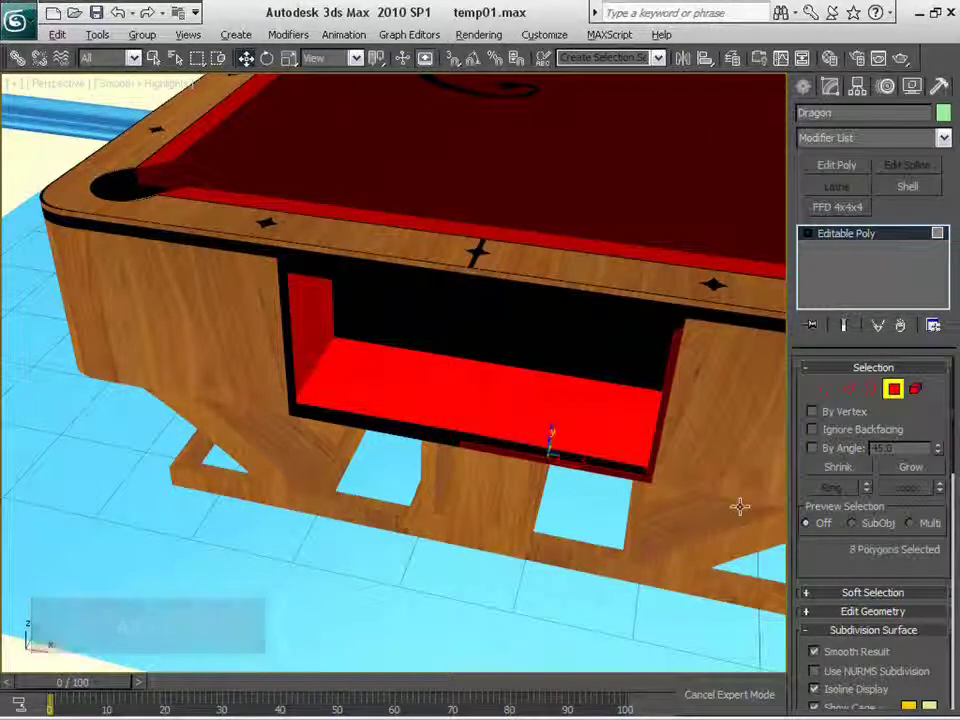
scroll(739, 506, "up", 2)
middle_click_drag(656, 429, 439, 400, "alt")
key("F4")
key("alt+l")
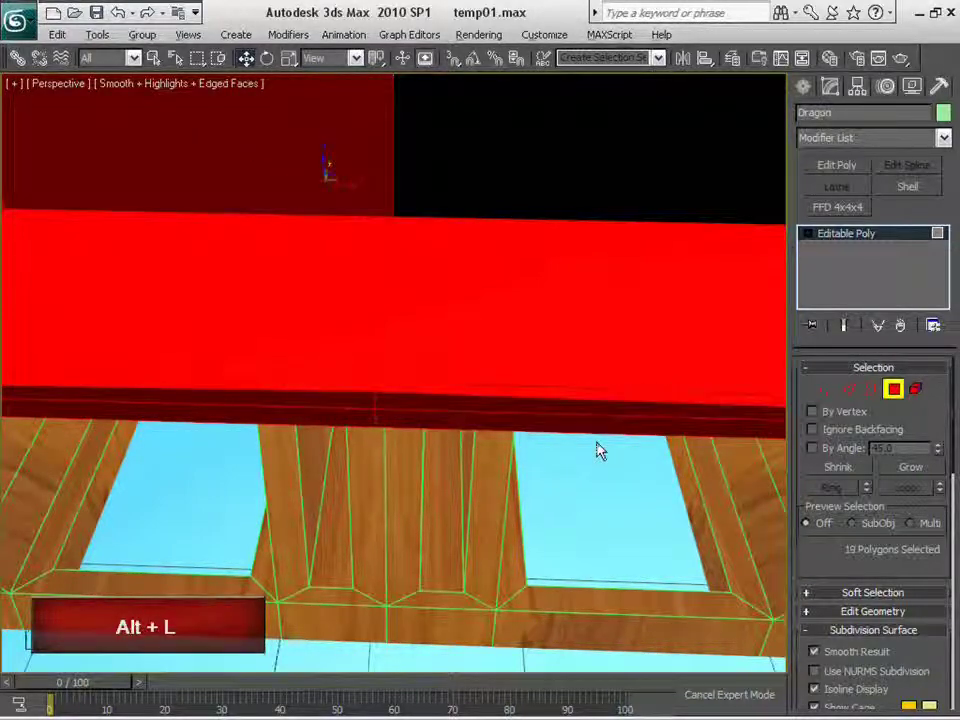
key("alt+l")
scroll(598, 450, "down", 4)
mouse_move(598, 450)
middle_mouse_down("alt")
mouse_move(589, 422)
mouse_move(616, 444)
mouse_move(583, 456)
middle_mouse_up("alt")
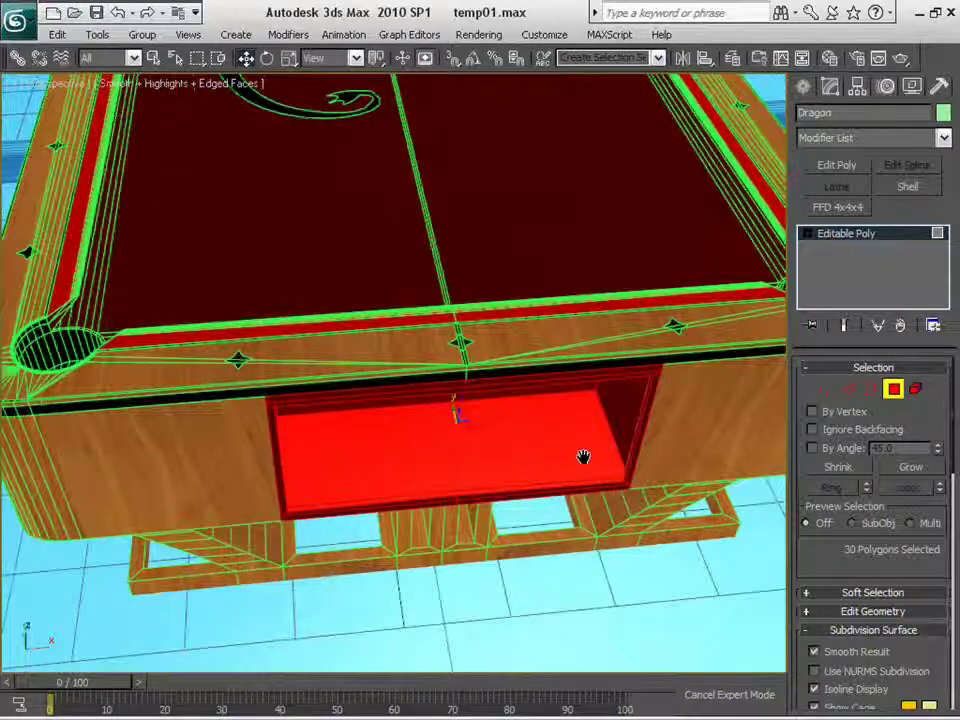
Step: Select the floor, side and ceiling polygons inside the end compartment as a loop, and add both back wall polygons
left_click(529, 439)
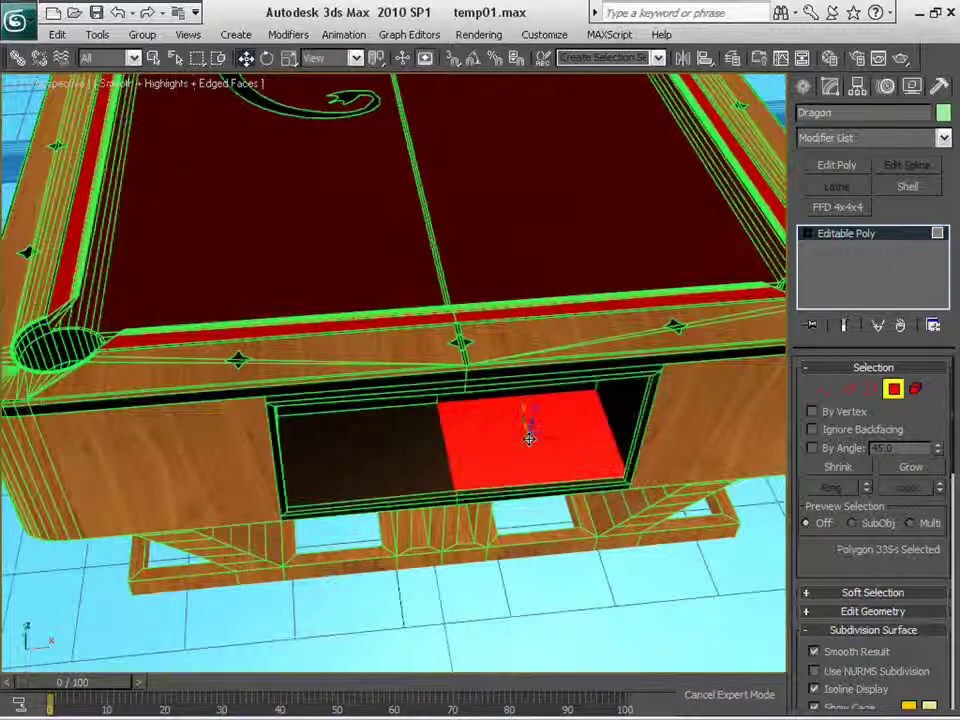
key("alt+l")
middle_click_drag(581, 448, 485, 640, "alt")
left_click(539, 307, "ctrl")
left_click(409, 297, "ctrl")
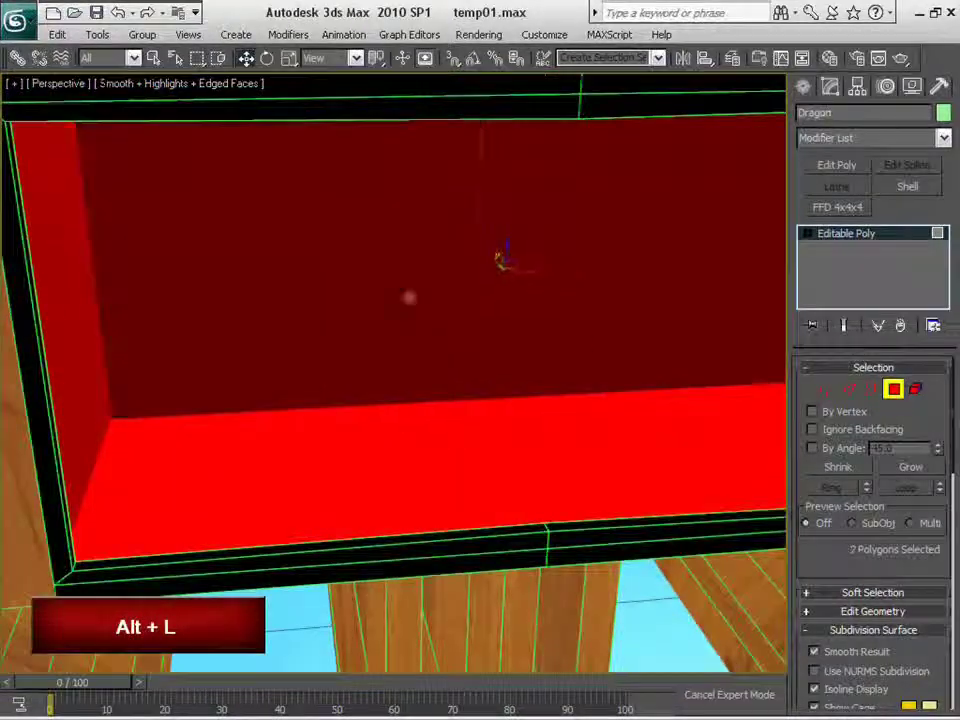
Step: Try the Wool-Black (2) material ID on the polygons inside the end compartment, and revert to the previous selection and material
left_click_drag(824, 559, 823, 555)
scroll(823, 555, "down", 5)
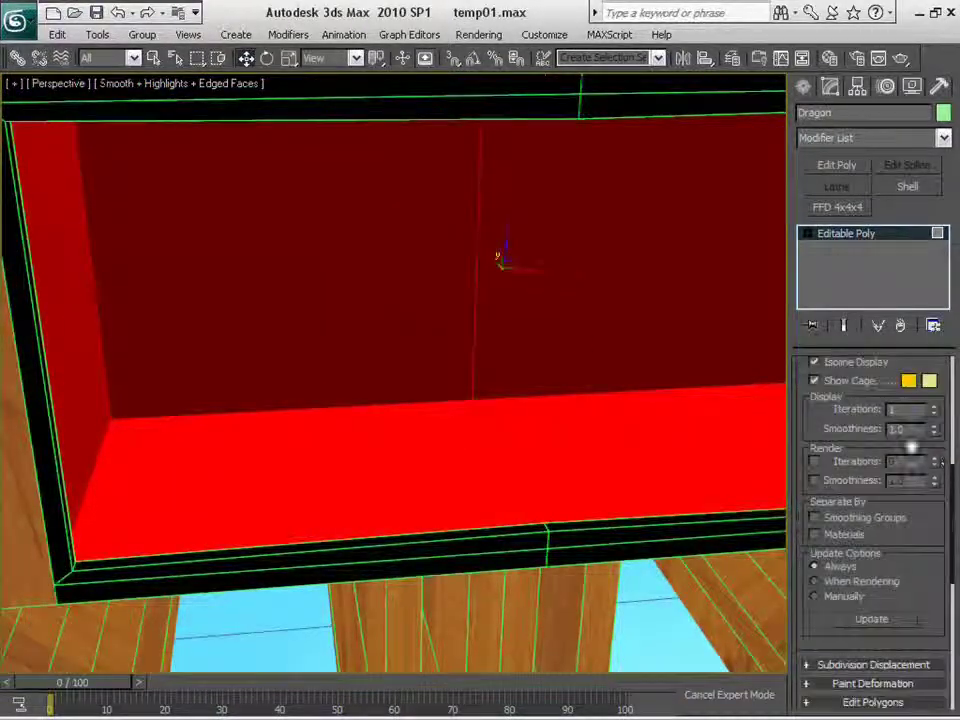
scroll(930, 558, "down", 3)
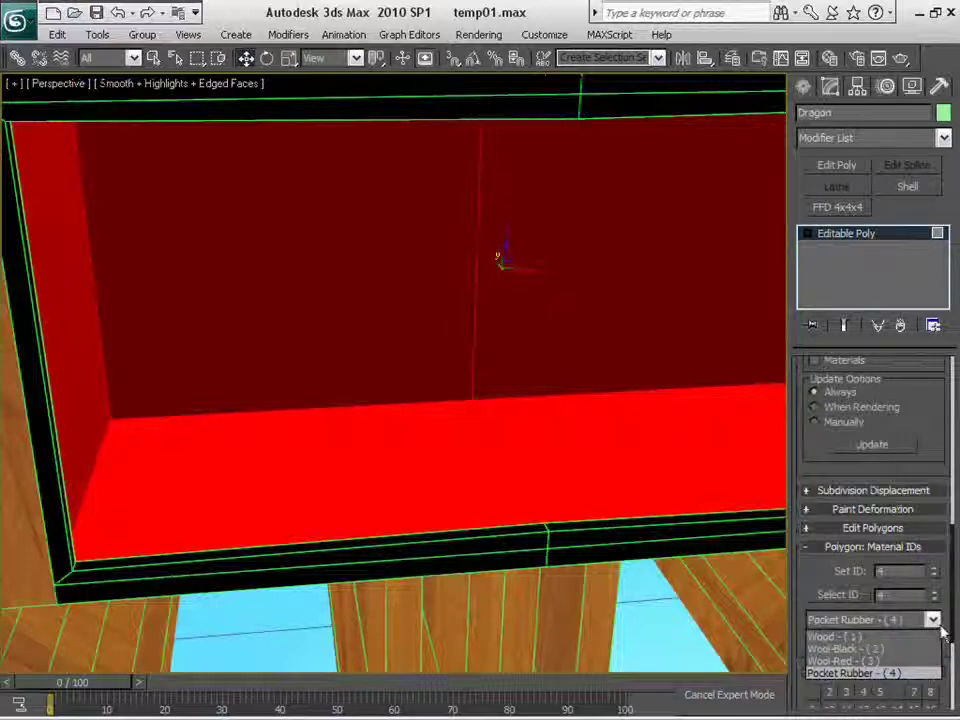
left_click(893, 650)
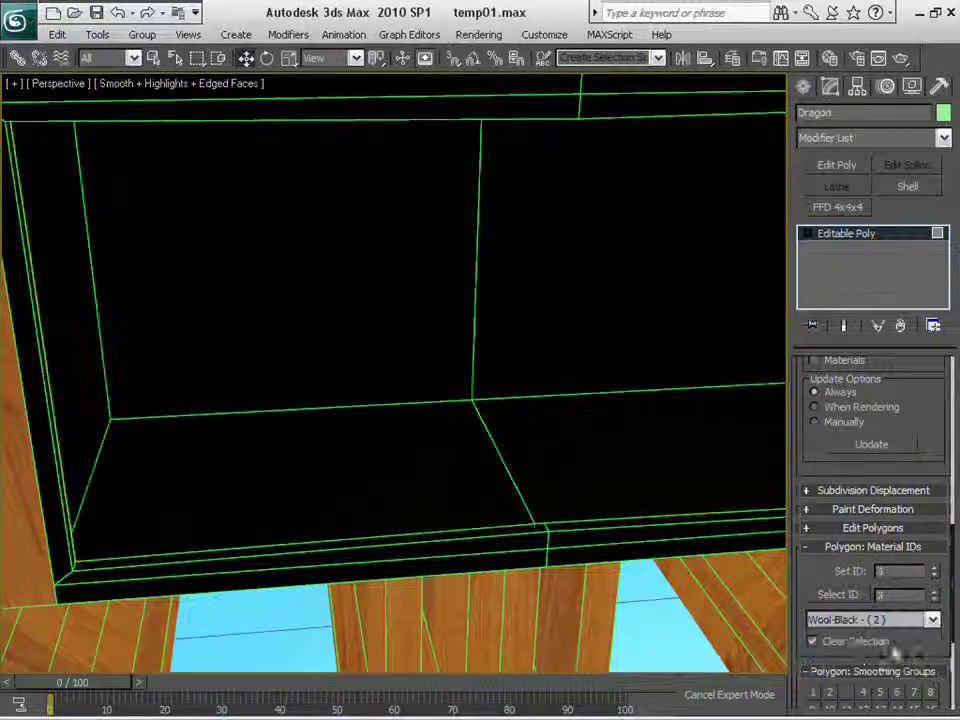
left_click(658, 443)
scroll(662, 454, "down", 4)
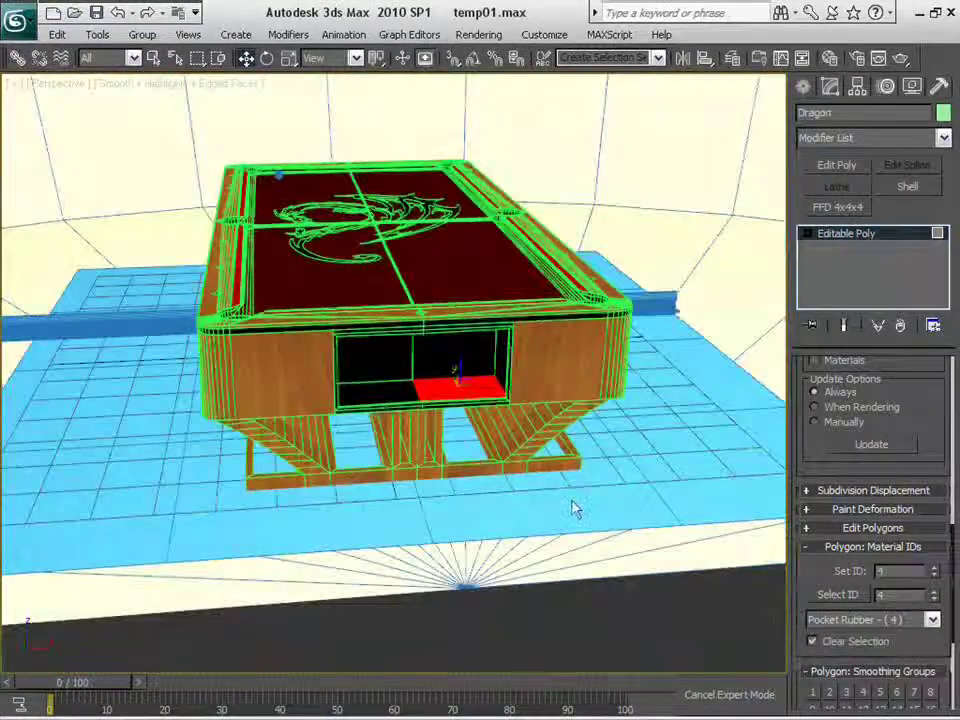
scroll(573, 506, "up", 2)
key("ctrl+z")
key("ctrl+z")
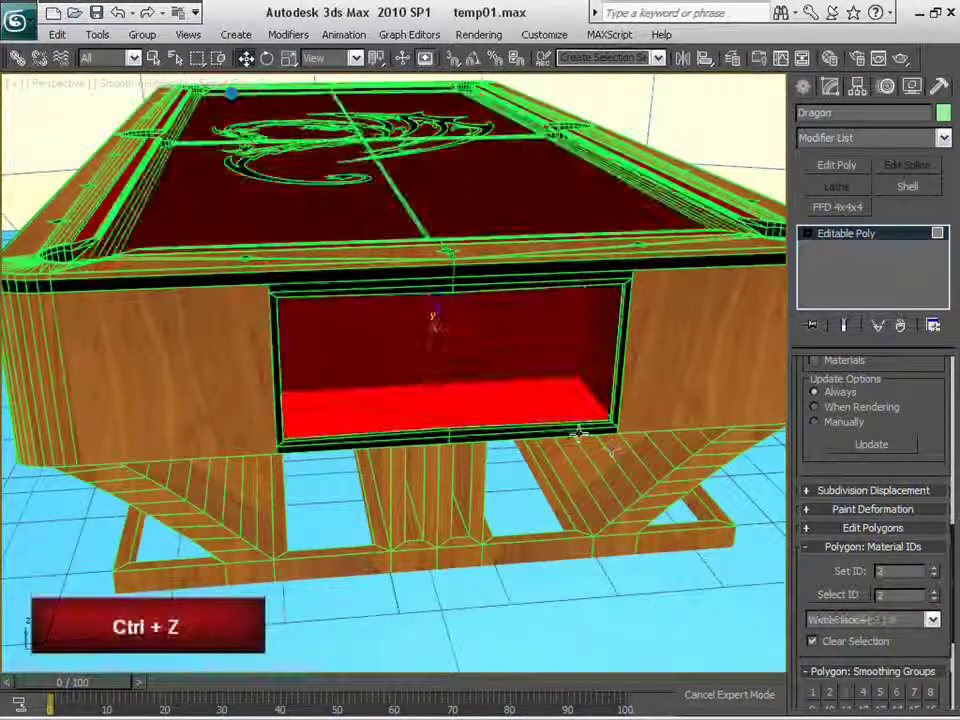
Step: Set the material ID of the selected inner compartment polygons to 3, and clear the polygon selection
left_click_drag(906, 585, 893, 566)
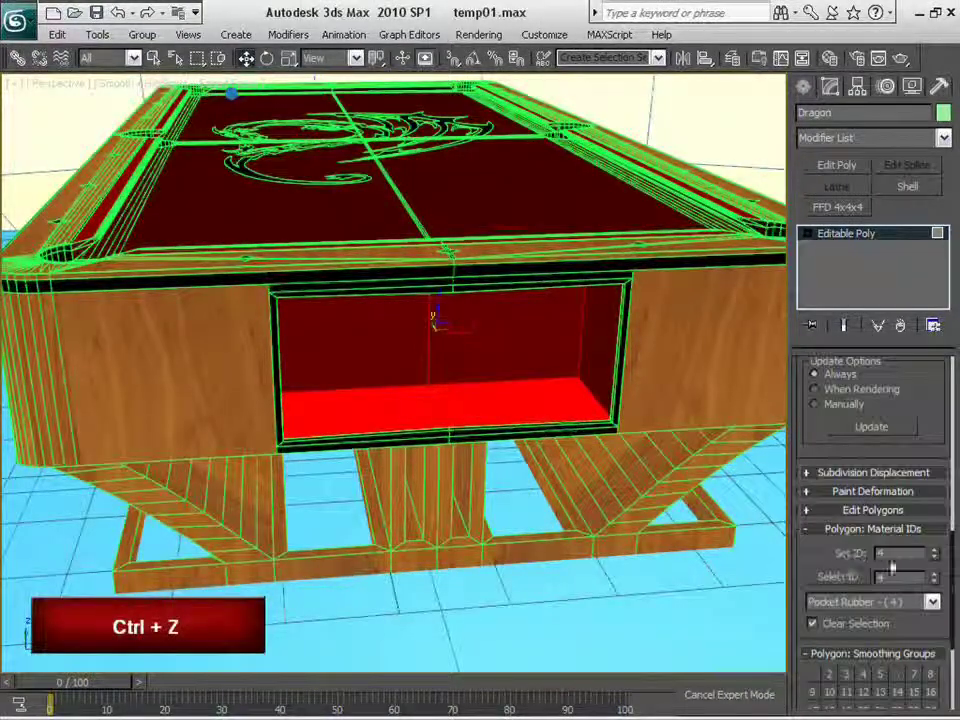
double_click(903, 553)
type("3")
key("KP_Enter")
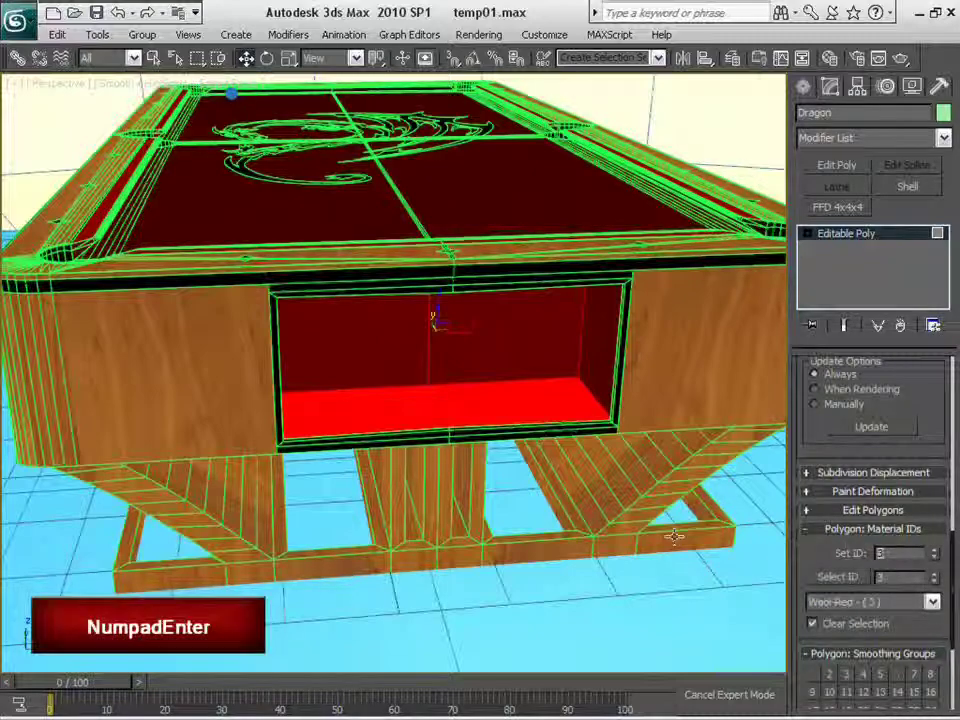
left_click(648, 582)
Step: Examine the end compartment's interior and the whole table from several angles, with edged faces turned off
middle_click_drag(630, 598, 634, 531, "alt")
scroll(619, 585, "up", 3)
scroll(630, 510, "down", 3)
scroll(587, 497, "down", 1)
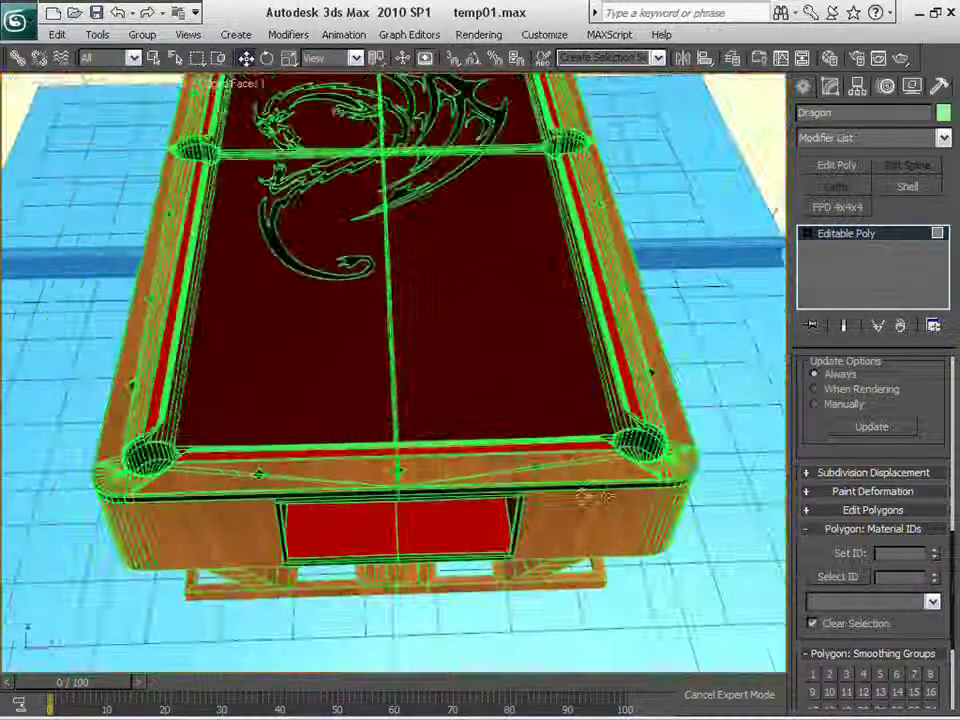
middle_click_drag(587, 497, 643, 465)
key("F4")
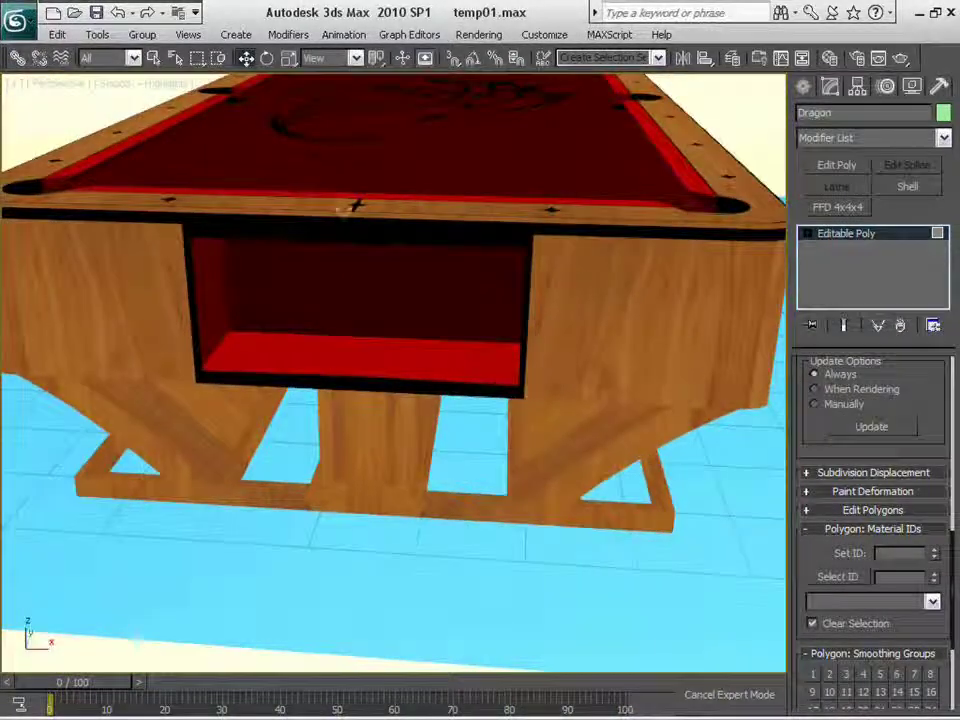
scroll(547, 377, "down", 3)
middle_click_drag(525, 390, 386, 386, "alt")
scroll(568, 438, "down", 1)
middle_click_drag(319, 309, 364, 380)
scroll(364, 378, "up", 1)
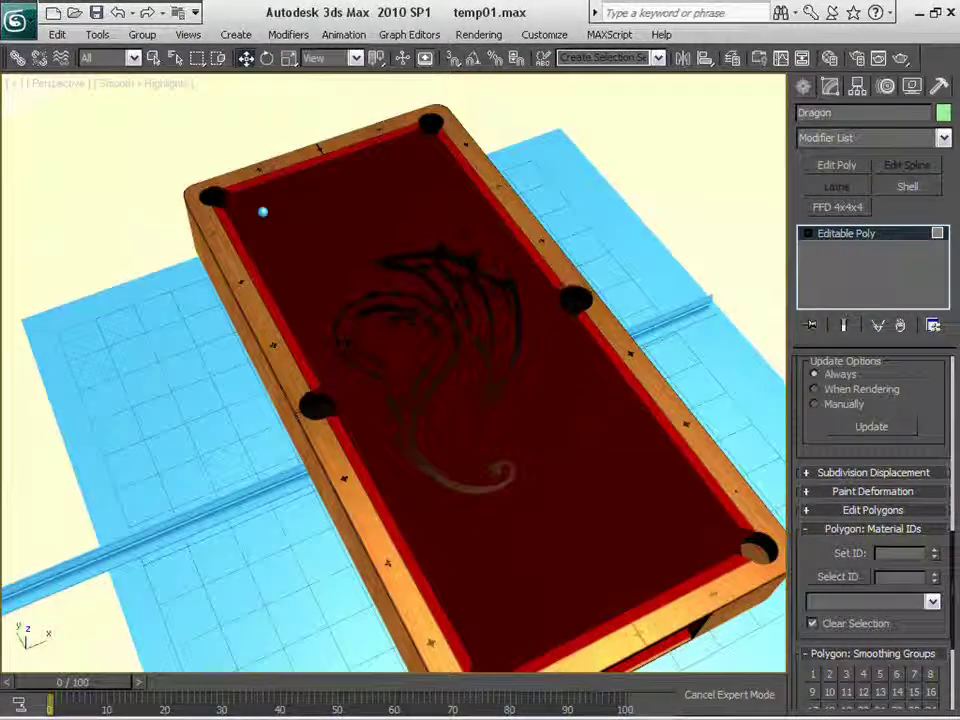
scroll(398, 358, "down", 2)
scroll(411, 431, "up", 3)
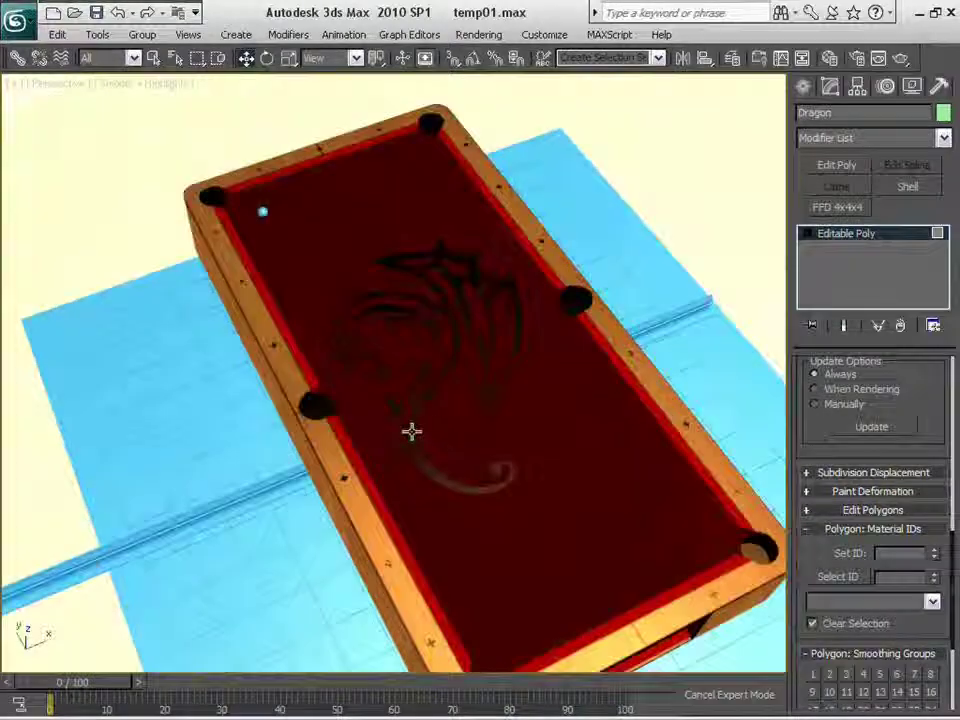
middle_click_drag(456, 406, 383, 350)
scroll(383, 350, "down", 2)
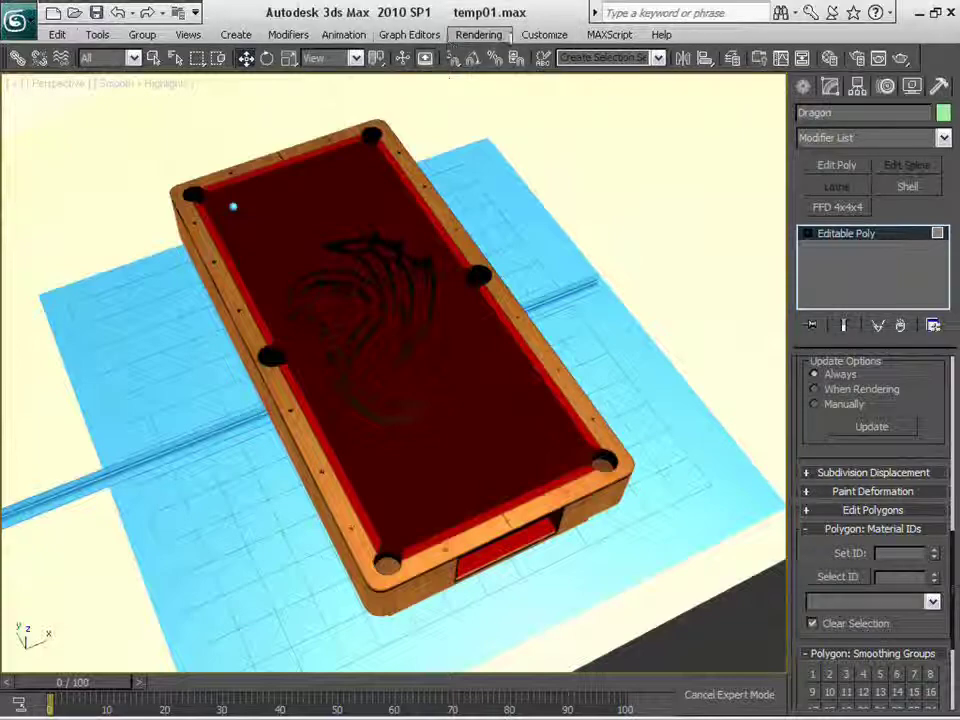
Step: Review the file handling and auto backup preferences, and leave the settings without changing them
left_click(544, 36)
left_click(556, 289)
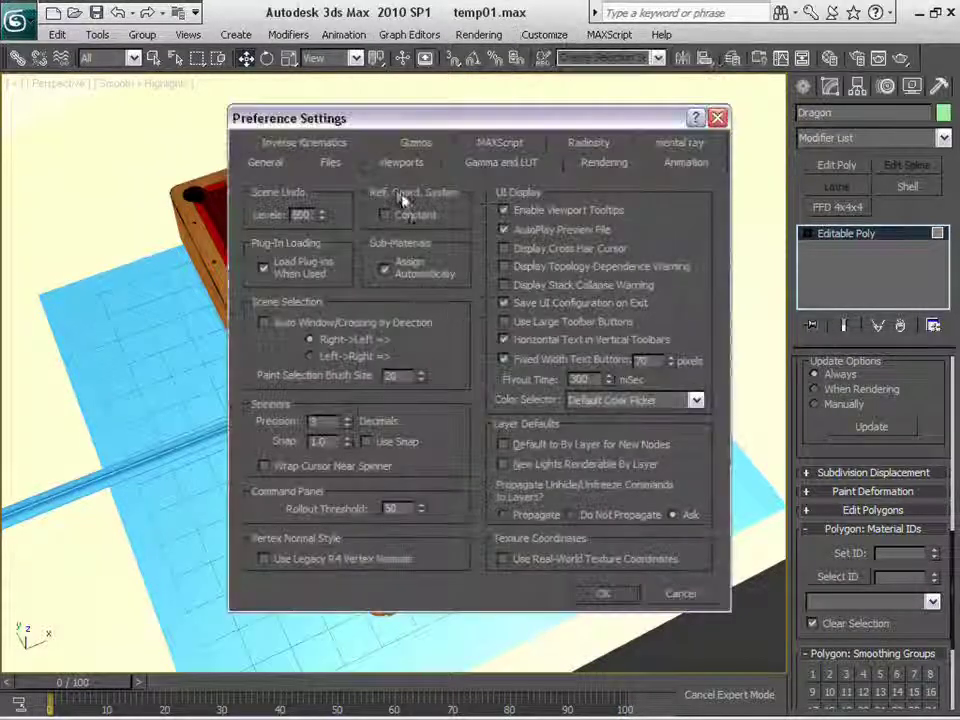
left_click_drag(330, 111, 356, 107)
left_click(359, 160)
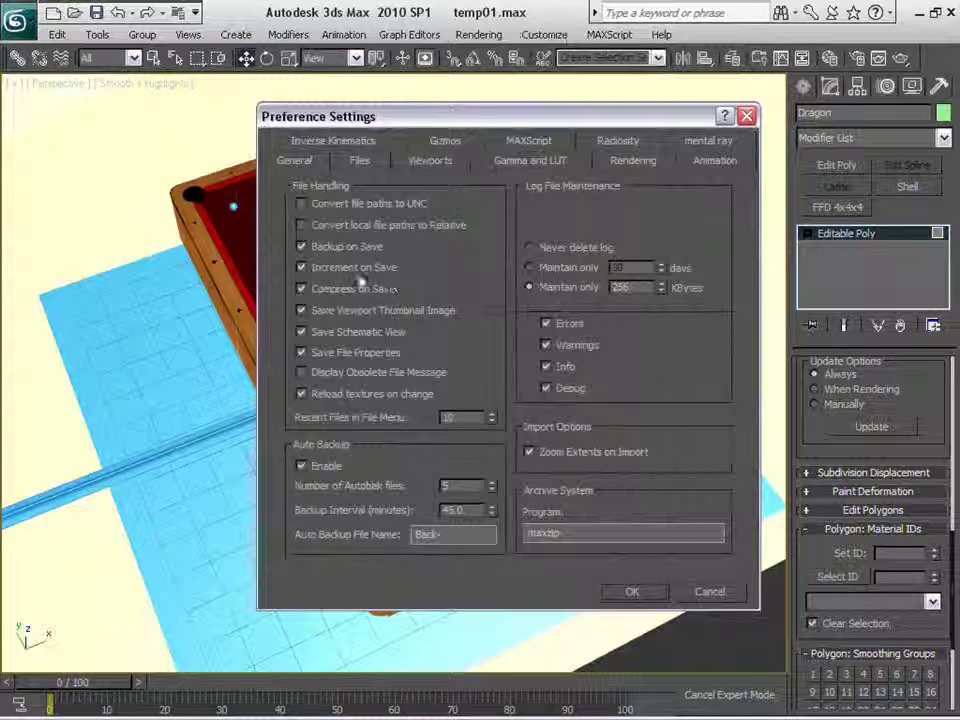
left_click(708, 592)
middle_click_drag(336, 315, 476, 358, "alt")
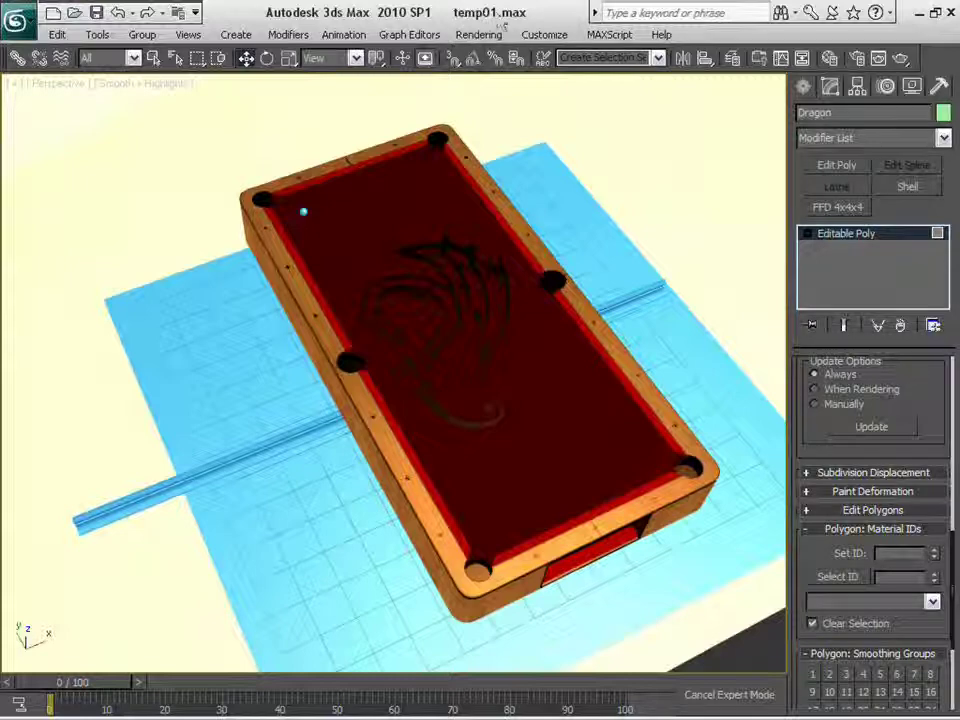
middle_click_drag(516, 250, 514, 171)
scroll(514, 171, "up", 1)
scroll(497, 302, "down", 2)
middle_click_drag(497, 302, 476, 378)
scroll(489, 328, "up", 1)
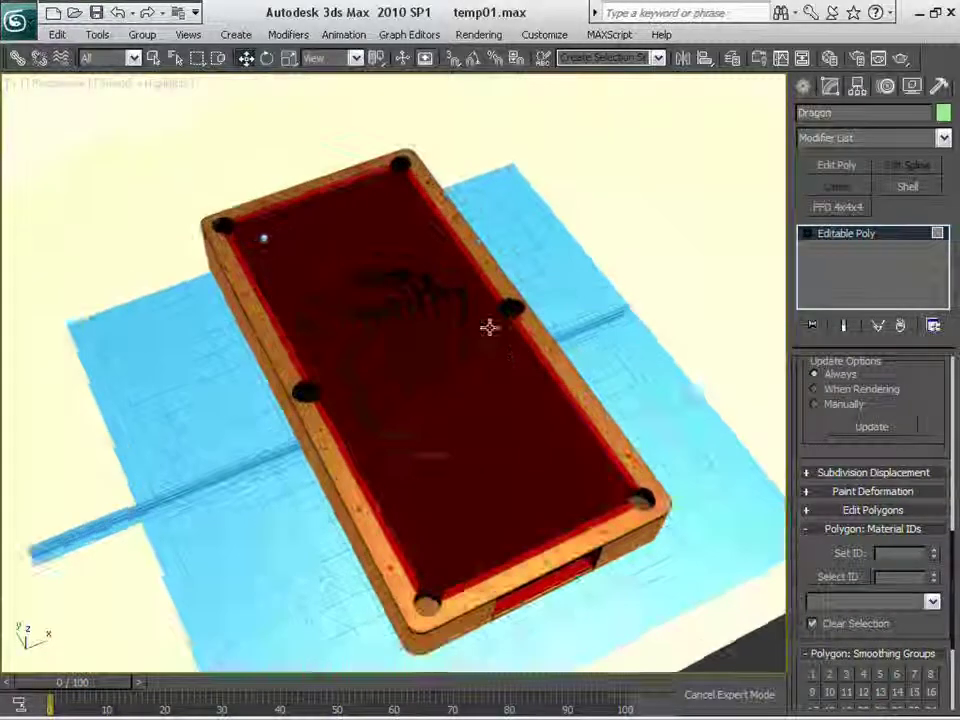
Step: Leave polygon editing and return to whole-object level on the pool table, viewed from its long side
middle_click_drag(489, 328, 538, 381)
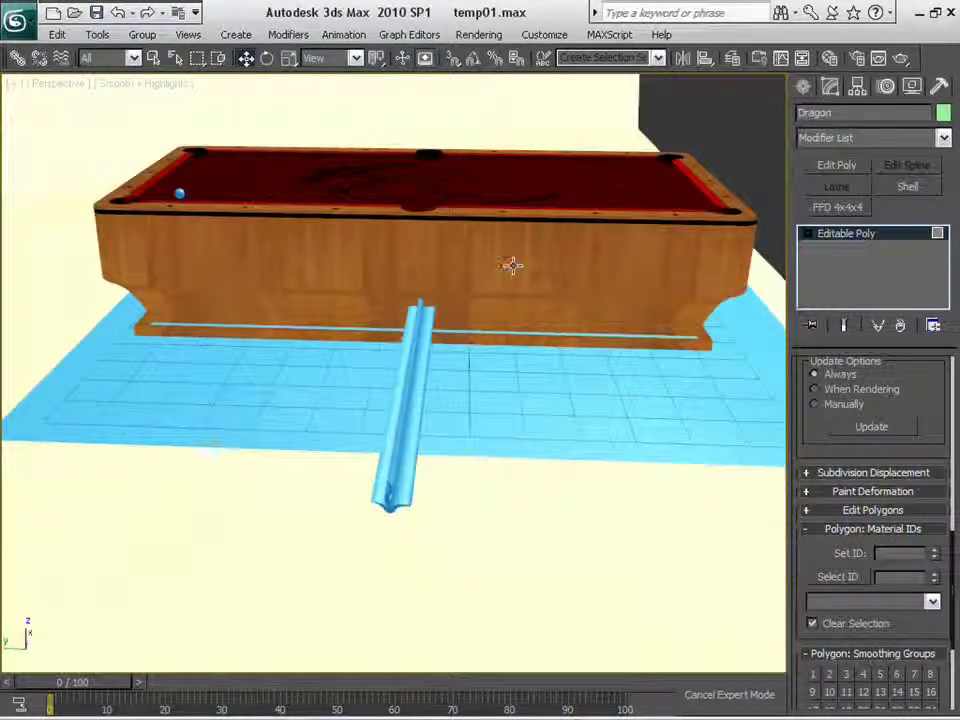
left_click(572, 243)
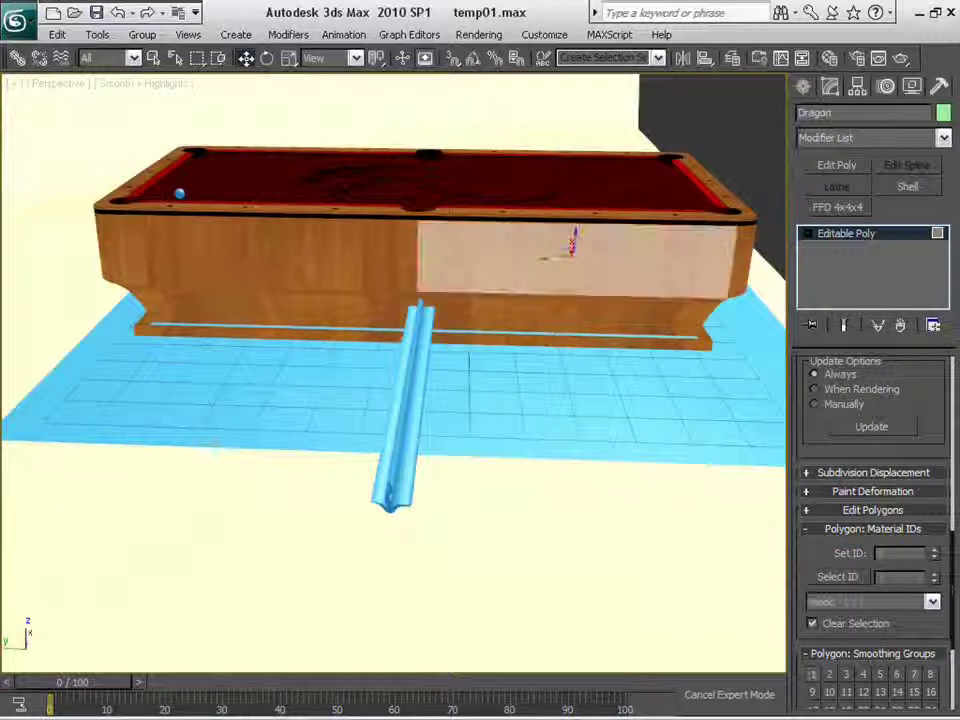
key("ctrl+b")
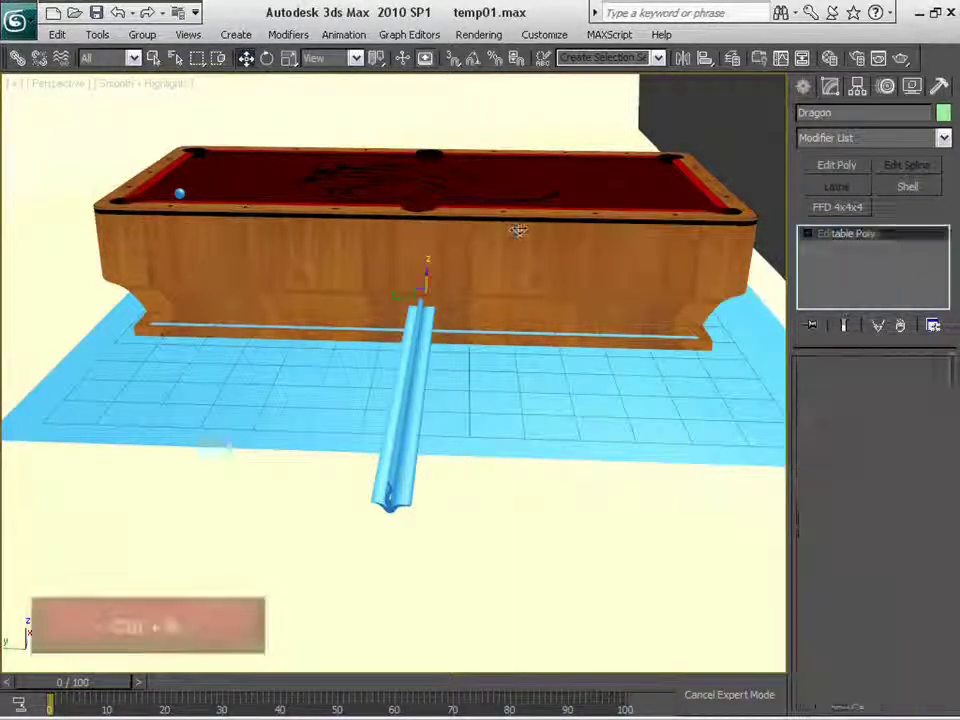
right_click(524, 242)
mouse_move(620, 440)
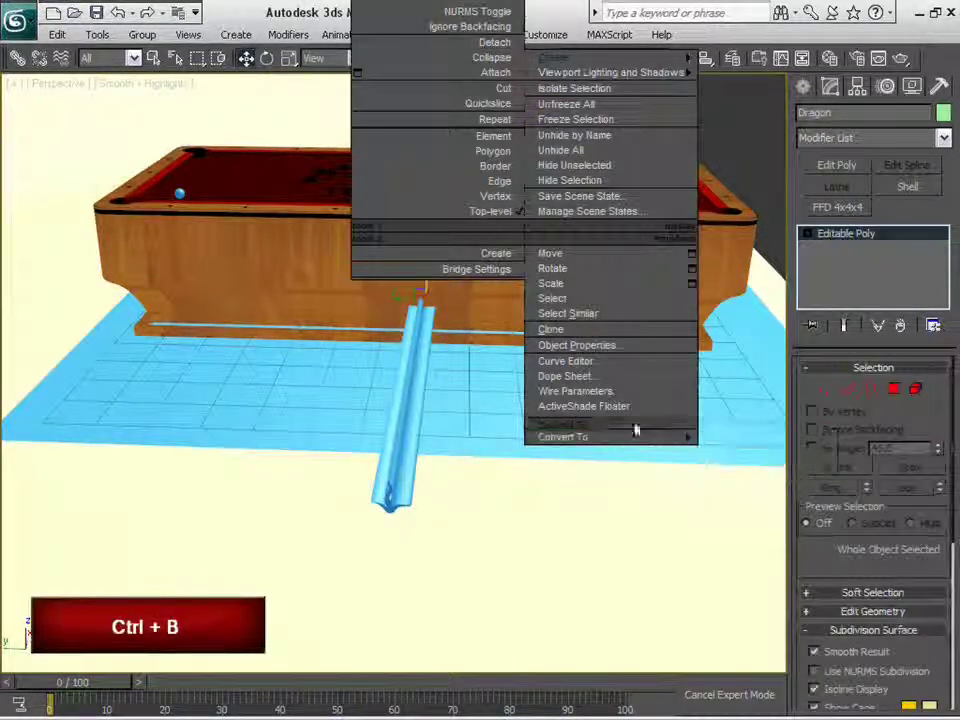
Step: Try to subtract the blue extruded profile from the pool table with ProBoolean, inspect the rail, and undo the operation
left_click(236, 34)
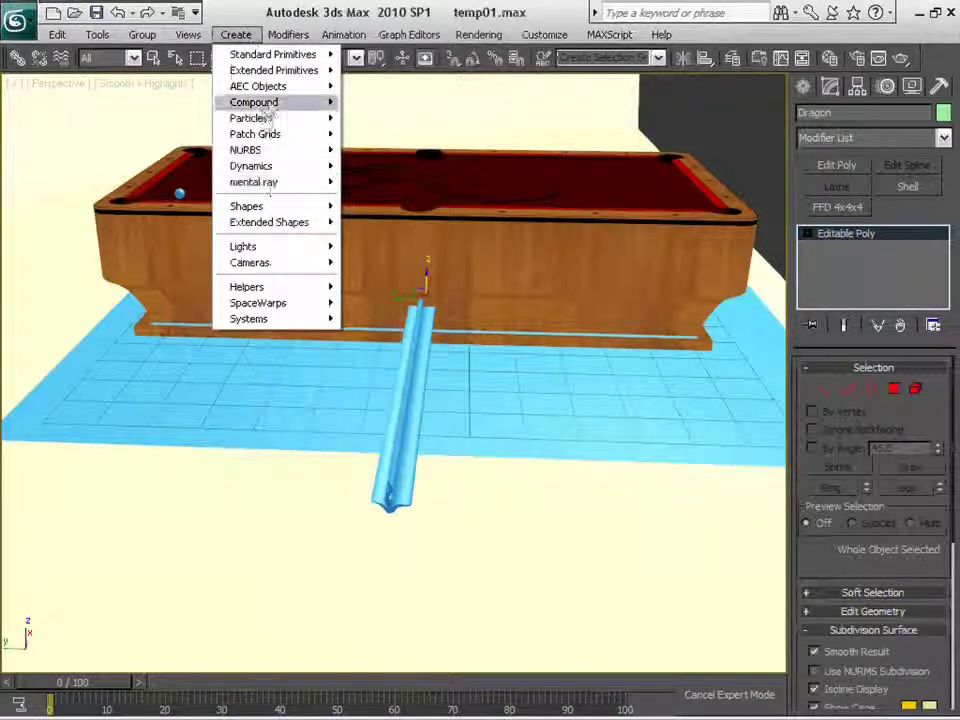
mouse_move(265, 102)
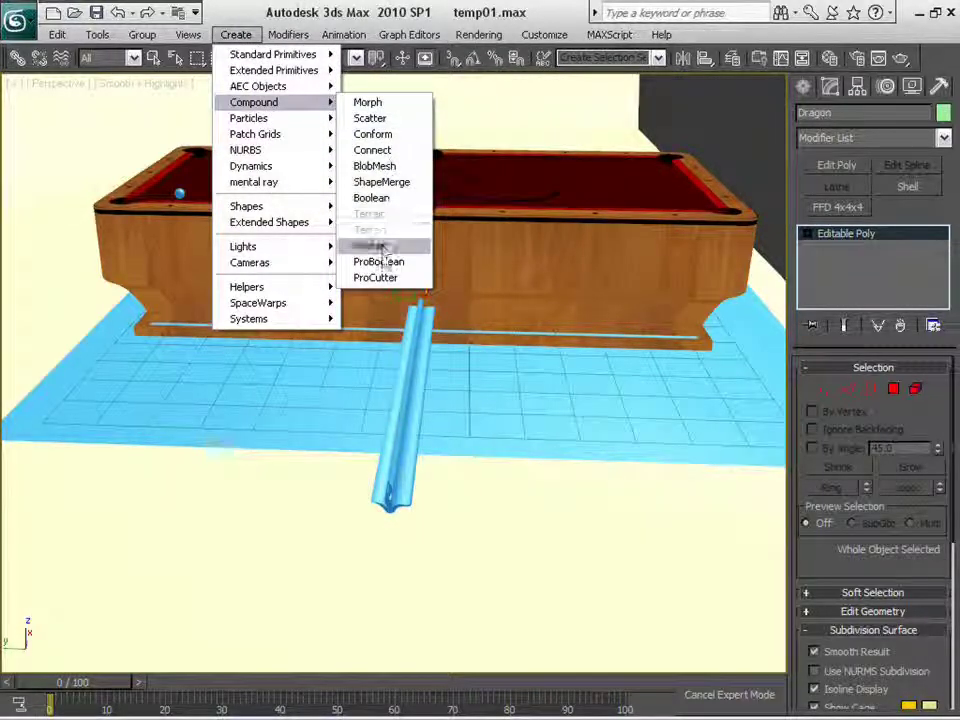
left_click(378, 261)
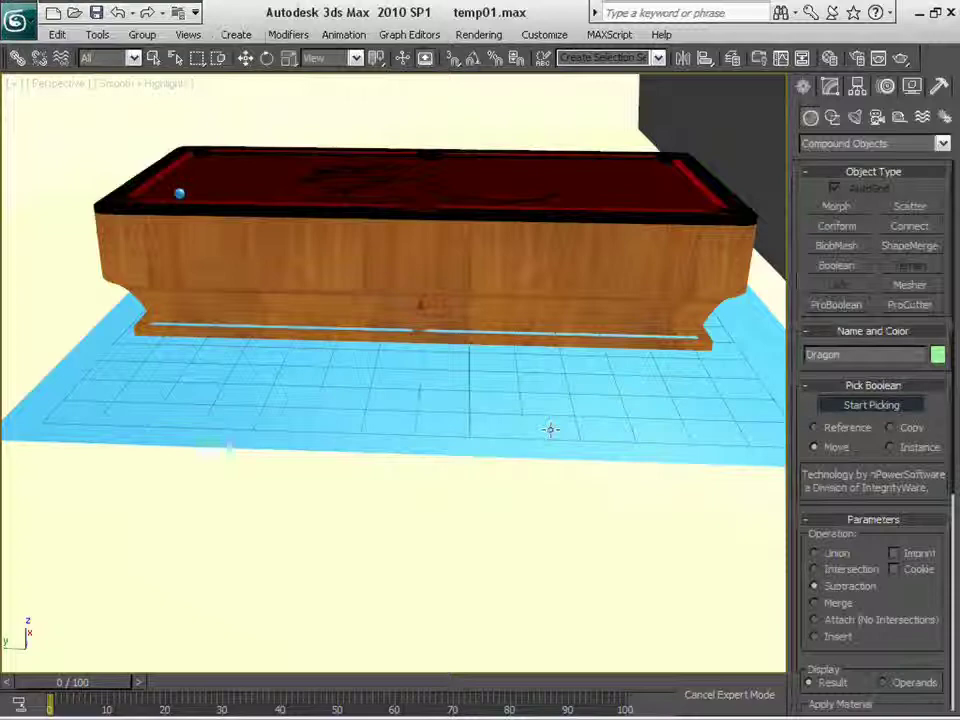
middle_click_drag(549, 425, 514, 507, "alt")
middle_click_drag(558, 543, 564, 537)
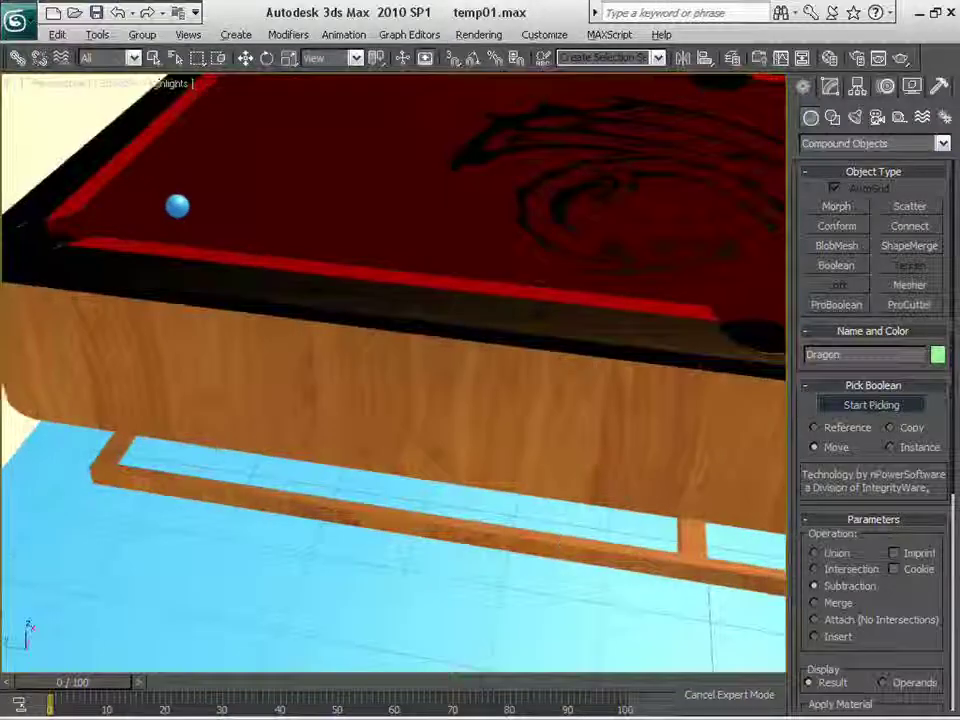
middle_click_drag(585, 467, 487, 328)
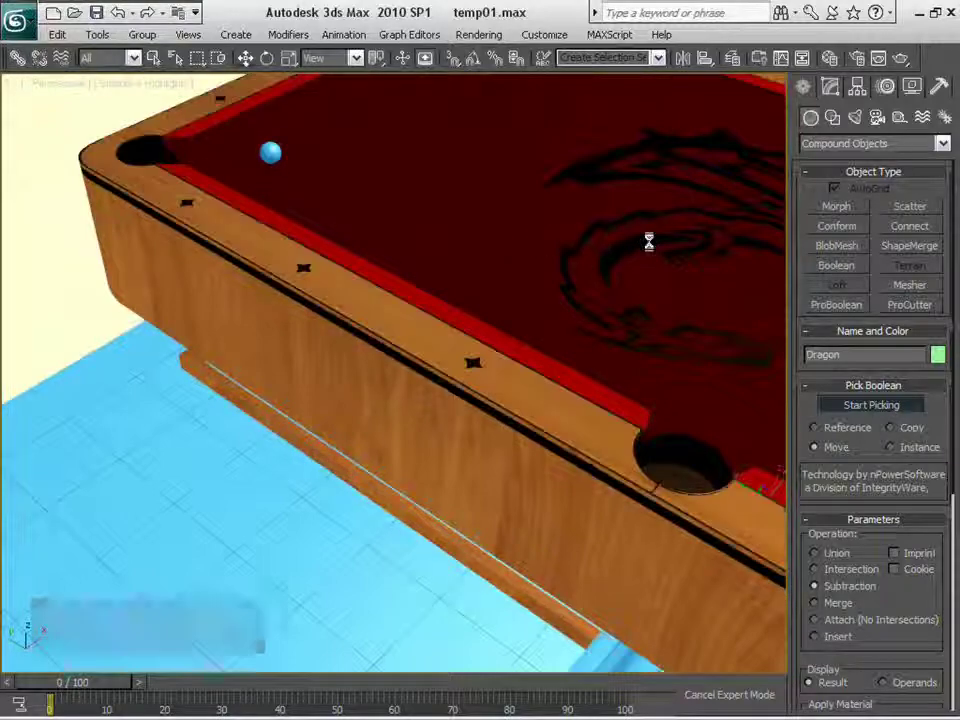
key("ctrl+z")
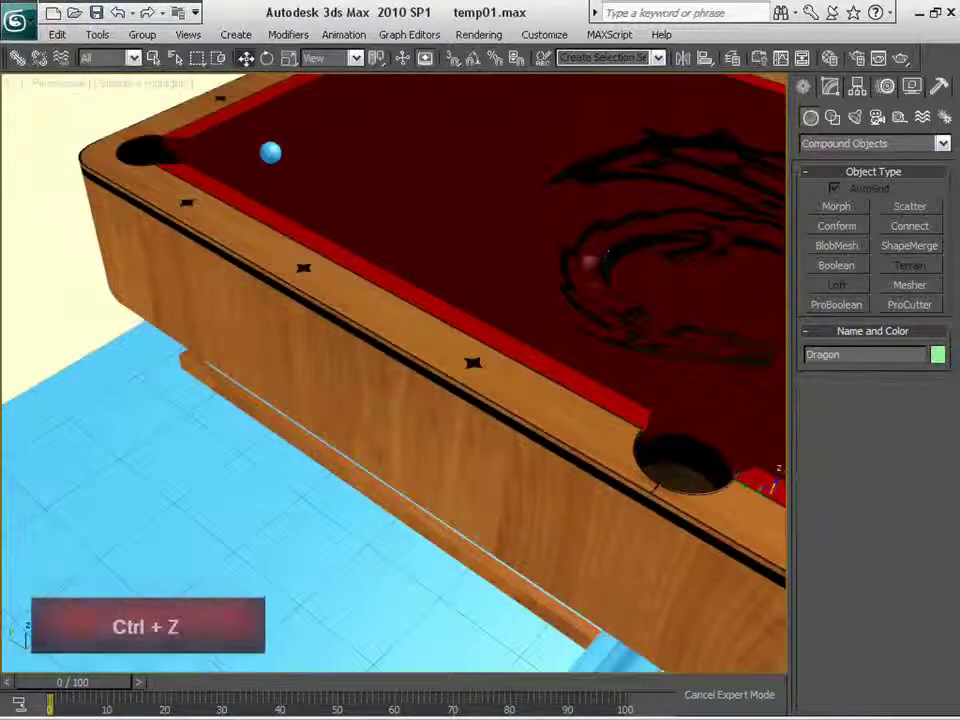
Step: Switch the Dragon pool table to vertex editing, pick a vertex on the dragon design, and undo that selection
left_click(830, 87)
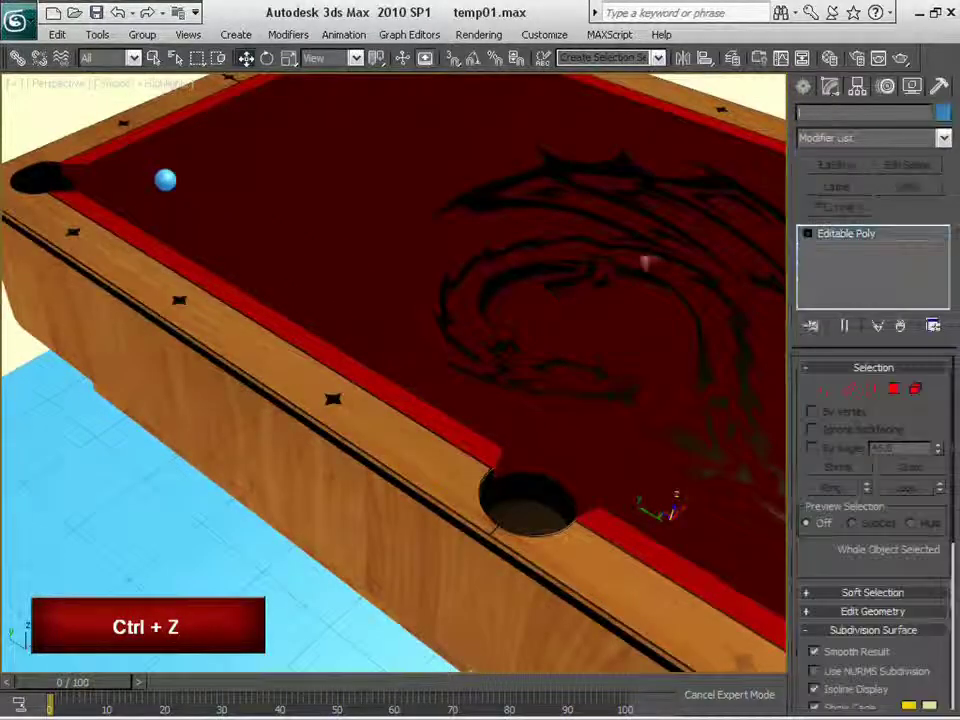
middle_click_drag(528, 338, 521, 264)
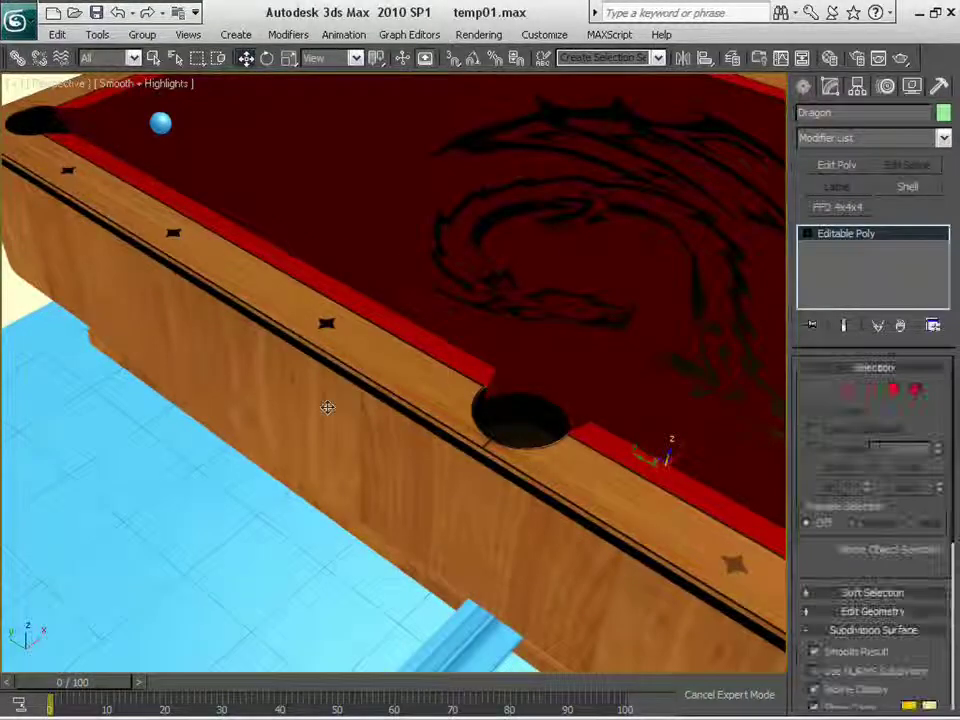
key("ctrl+b")
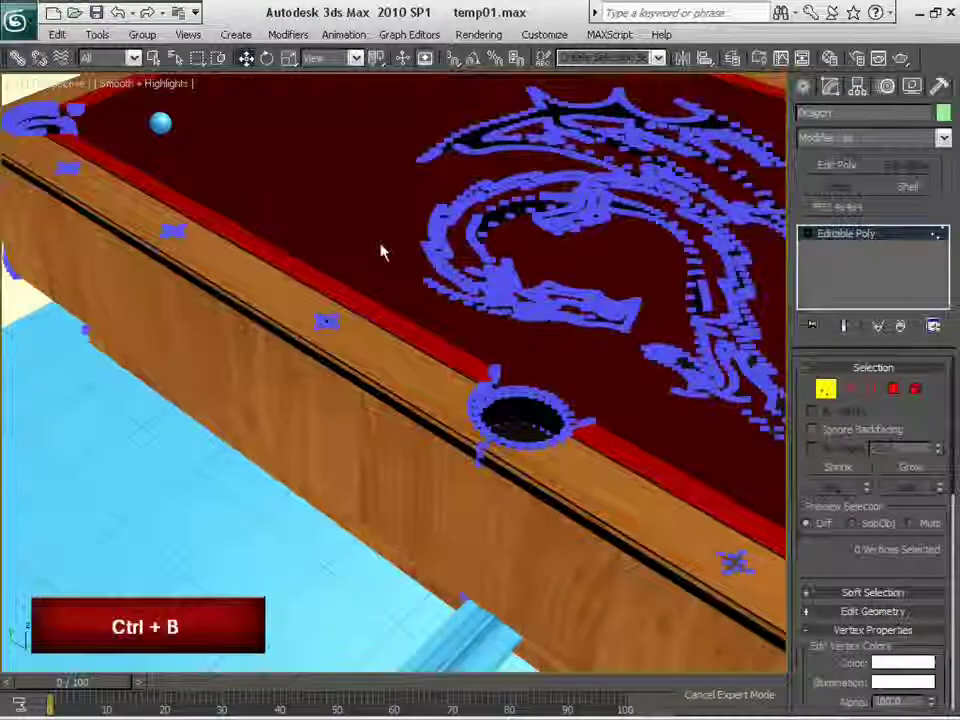
scroll(399, 223, "down", 5)
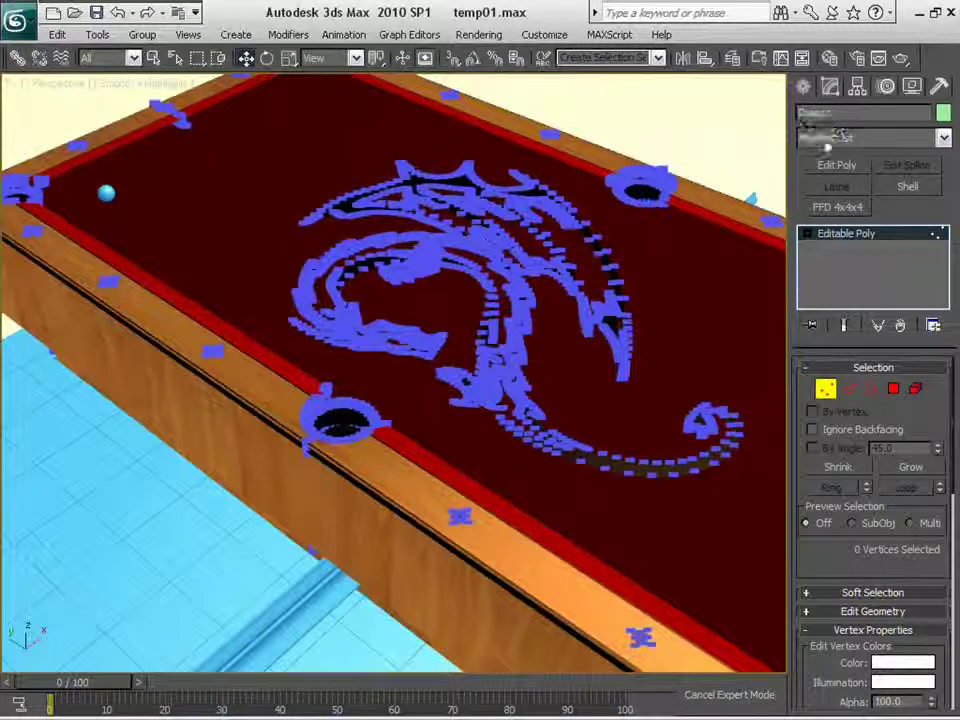
left_click(510, 263)
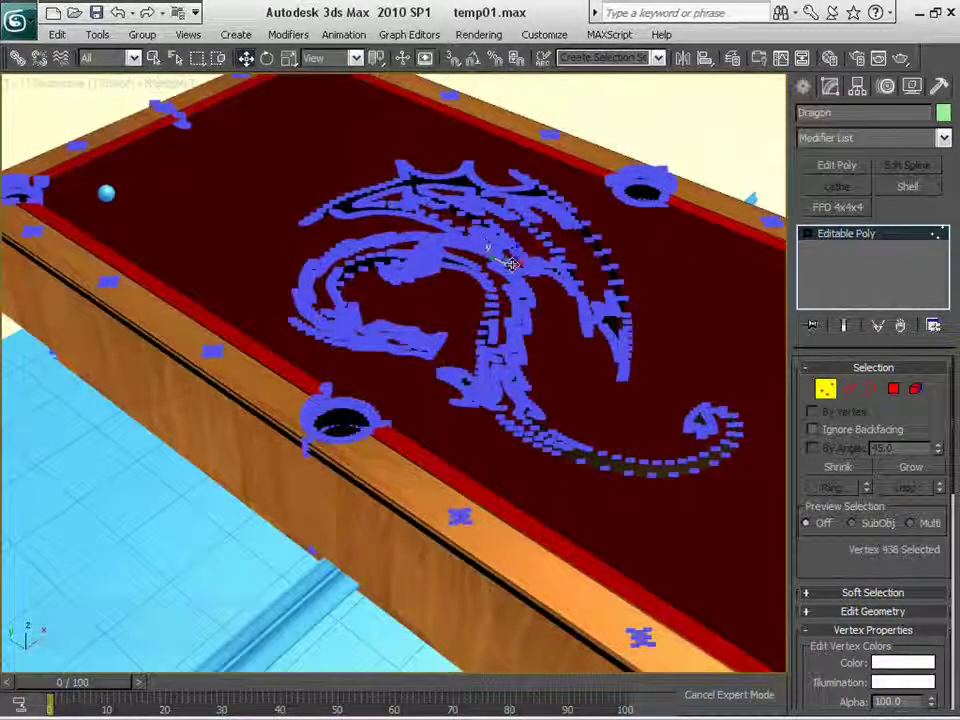
key("ctrl+z")
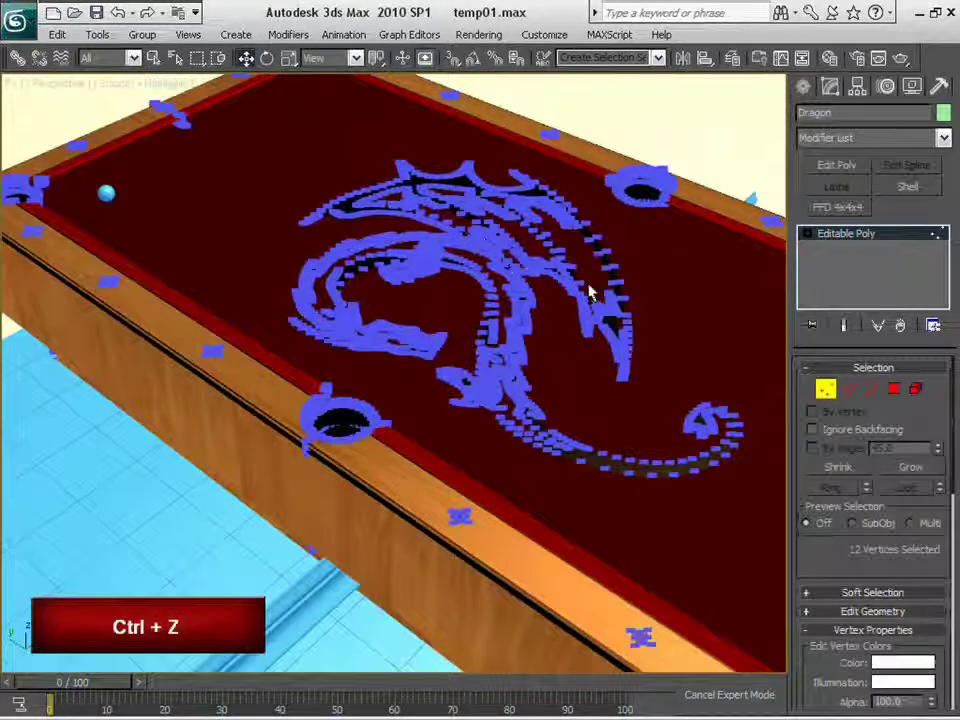
middle_click_drag(611, 285, 564, 255)
scroll(564, 255, "down", 2)
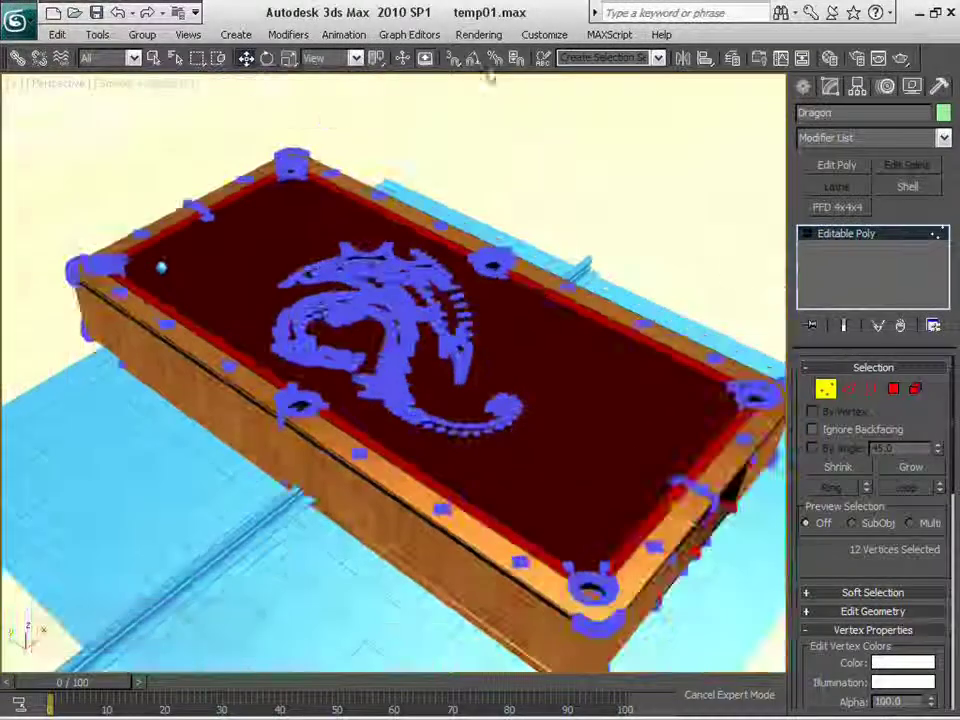
Step: Roll the undo history back past the Attach Object entry, and try to redo the undone commands
left_click(131, 12)
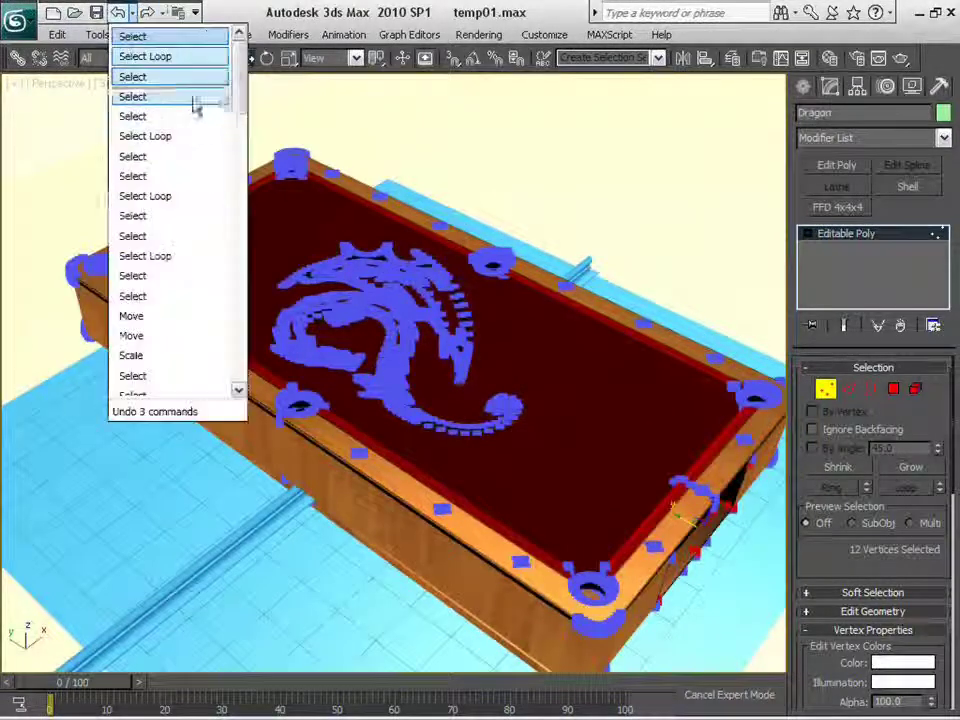
scroll(189, 336, "down", 4)
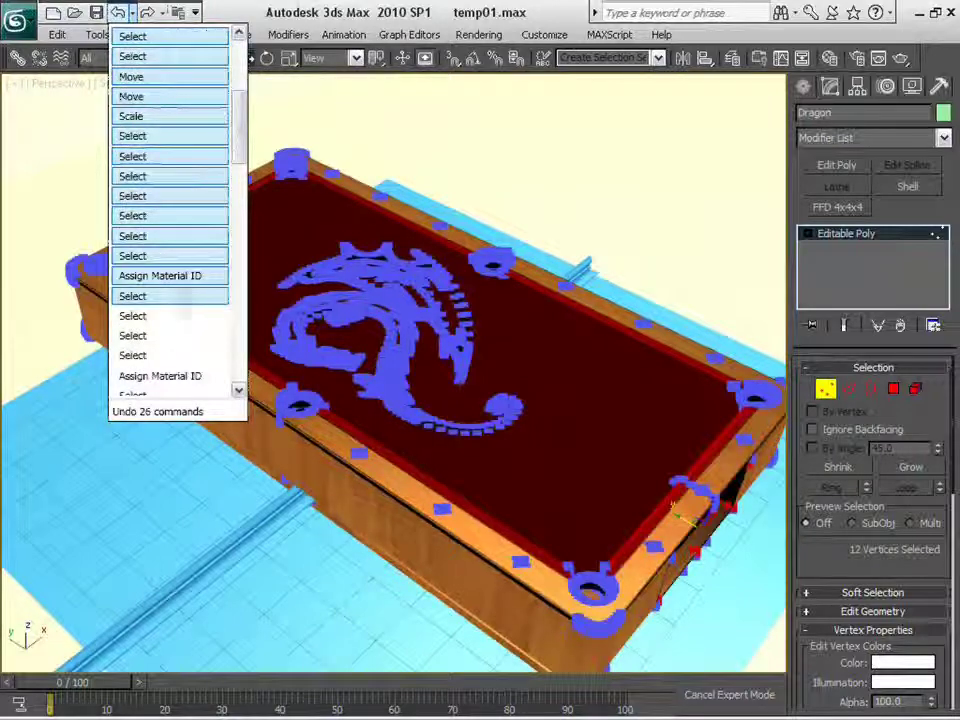
scroll(195, 285, "down", 15)
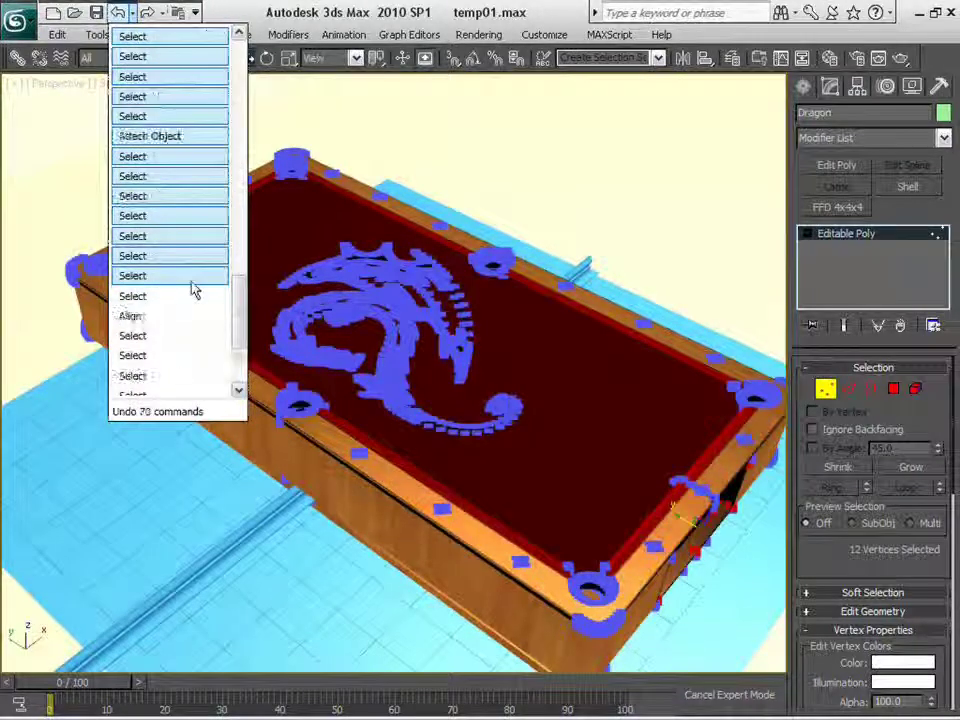
left_click(173, 157)
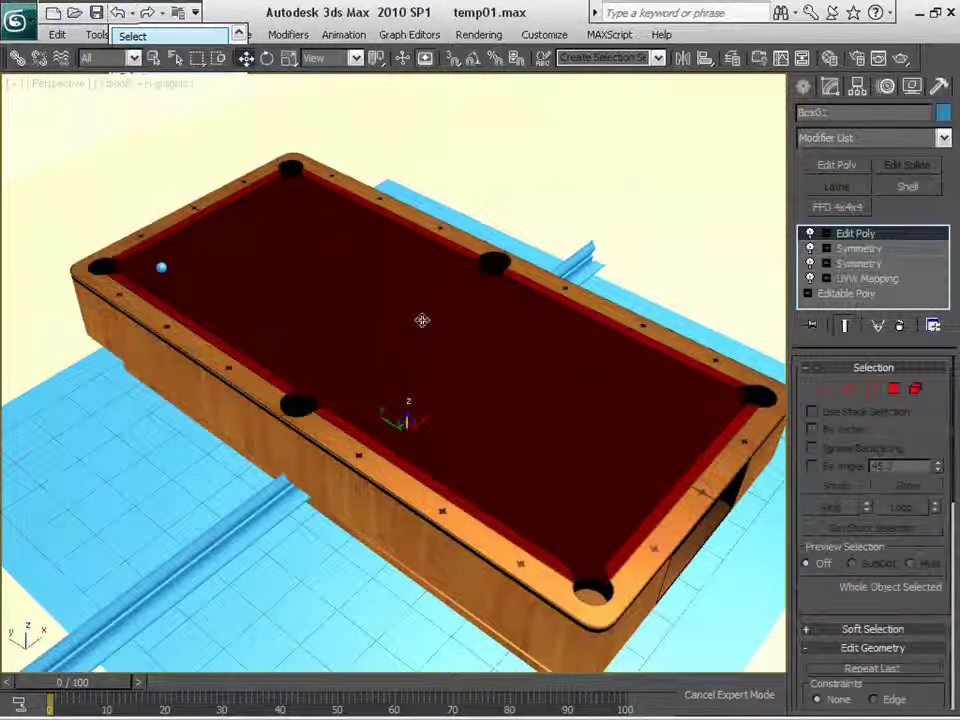
key("ctrl+y")
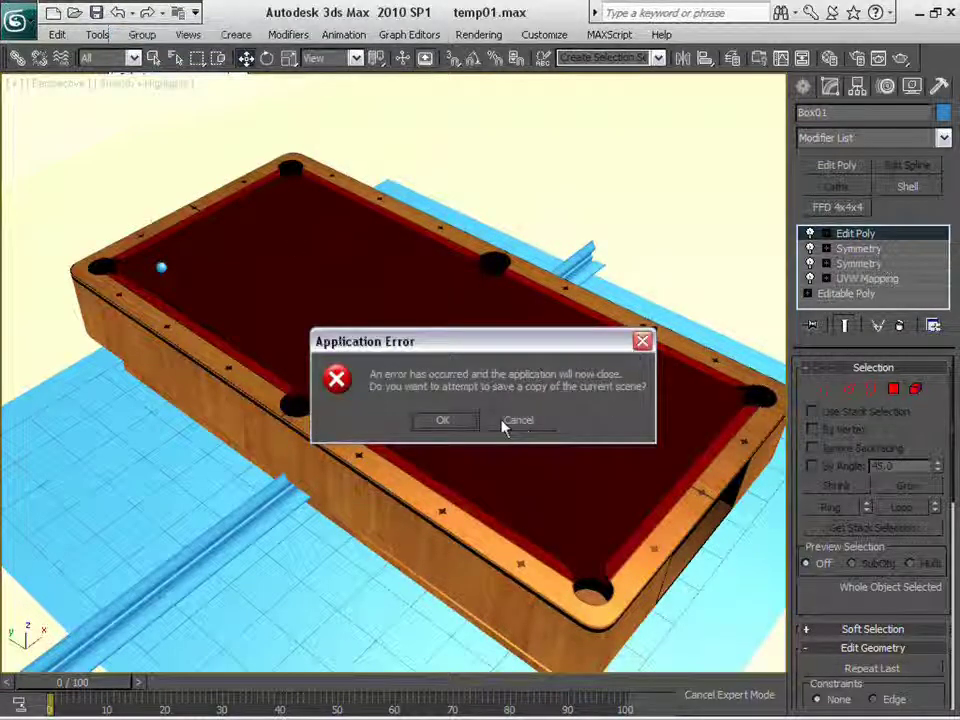
Step: Save a recovery copy of the current scene, and dismiss the error report without sending it
left_click(446, 423)
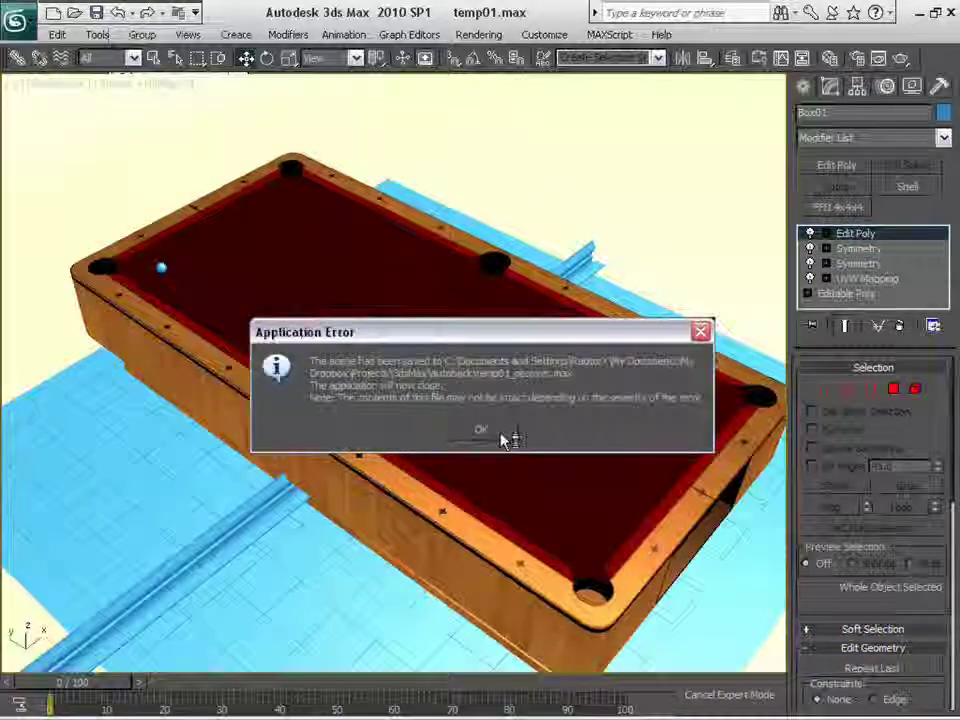
left_click(498, 434)
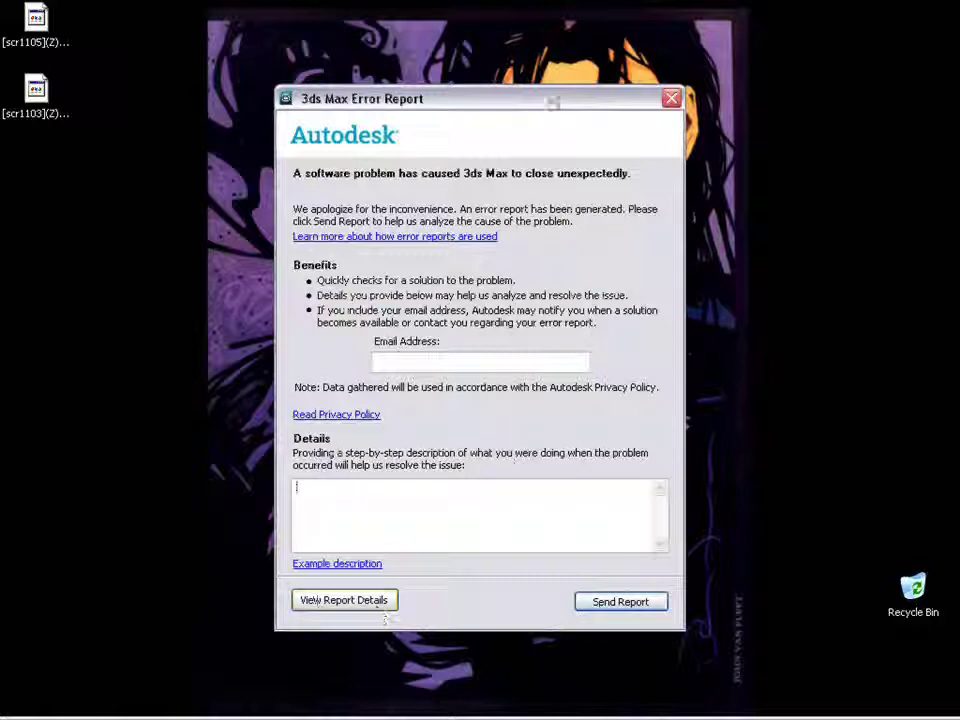
left_click(671, 99)
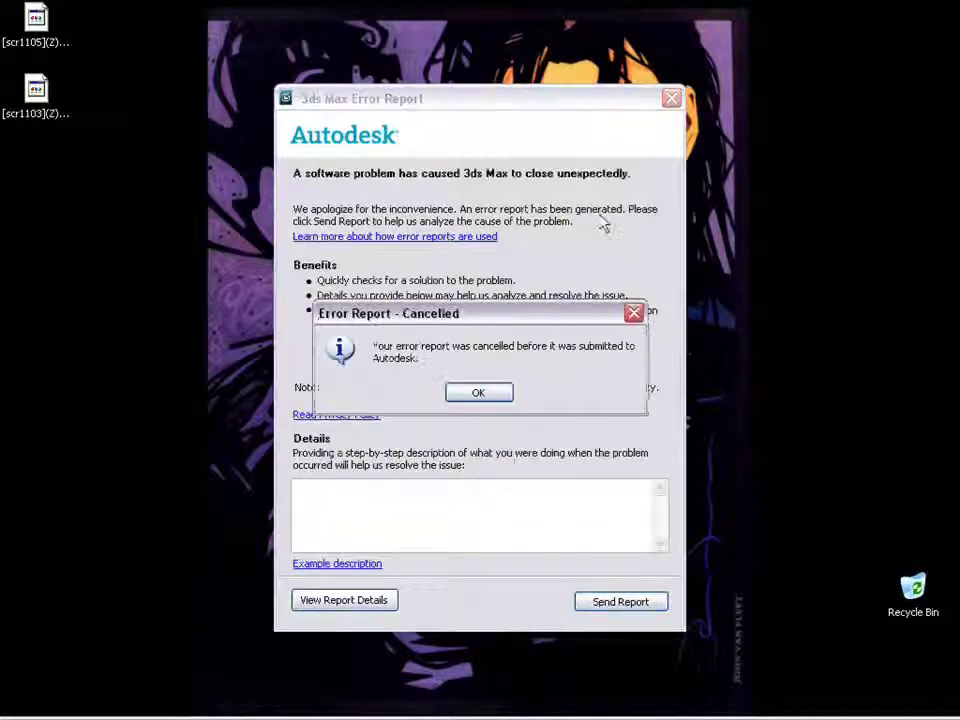
left_click(479, 392)
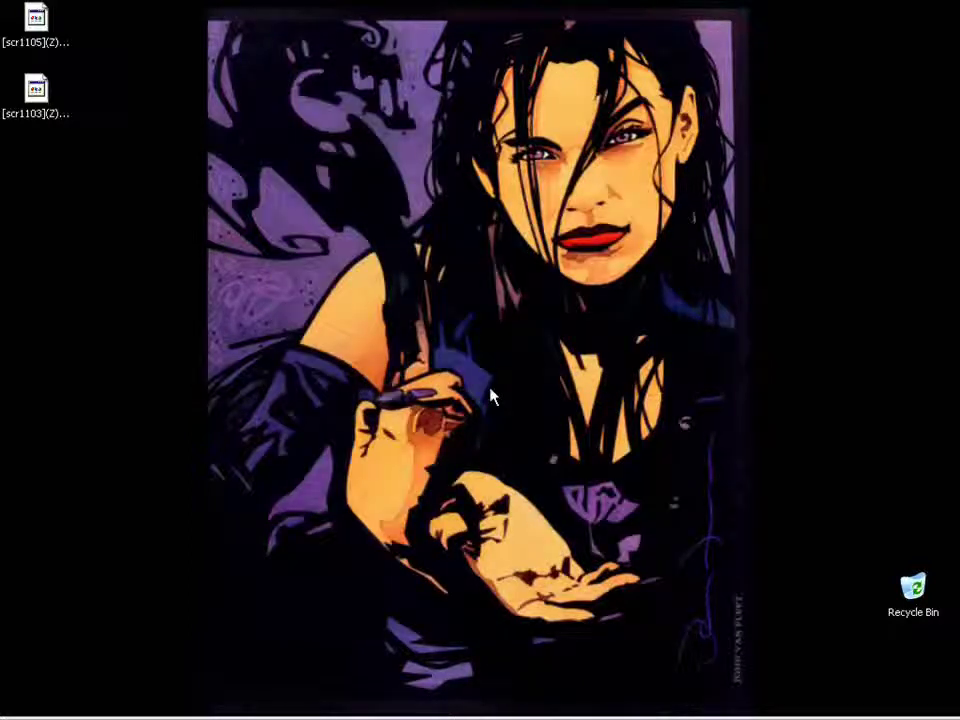
Step: Relaunch Autodesk 3ds Max 2010 from the desktop and start opening a scene file
key("super")
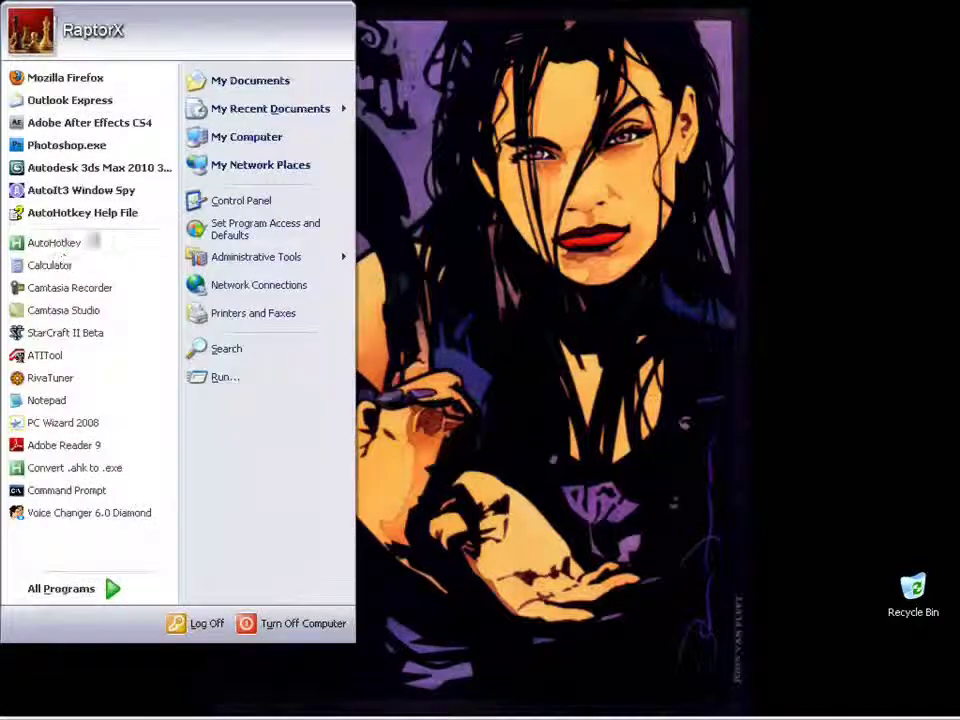
left_click(111, 169)
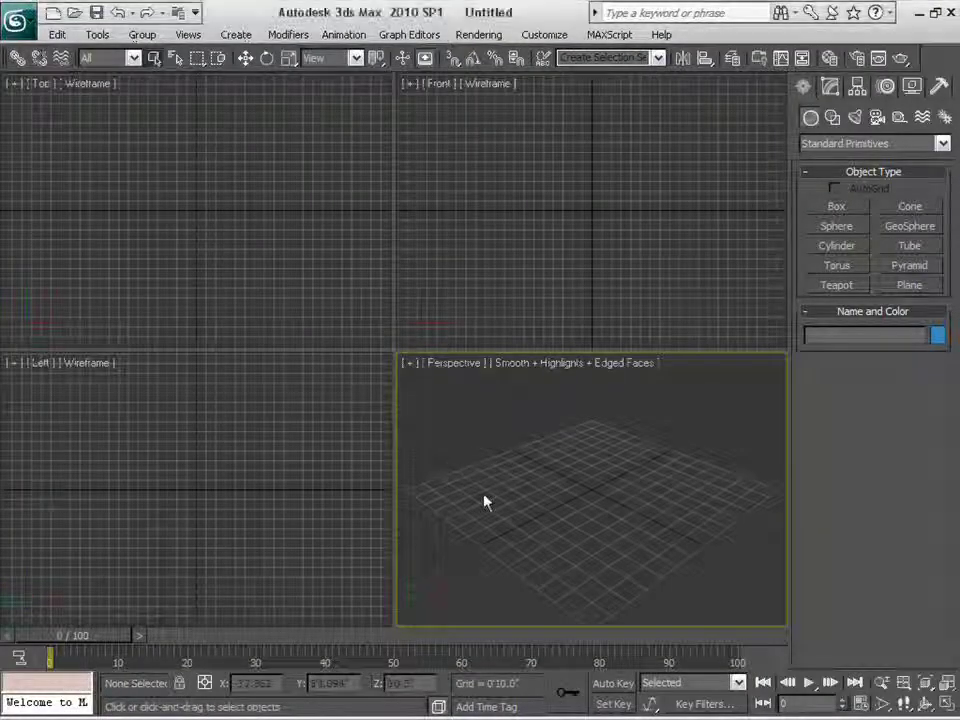
key("ctrl+o")
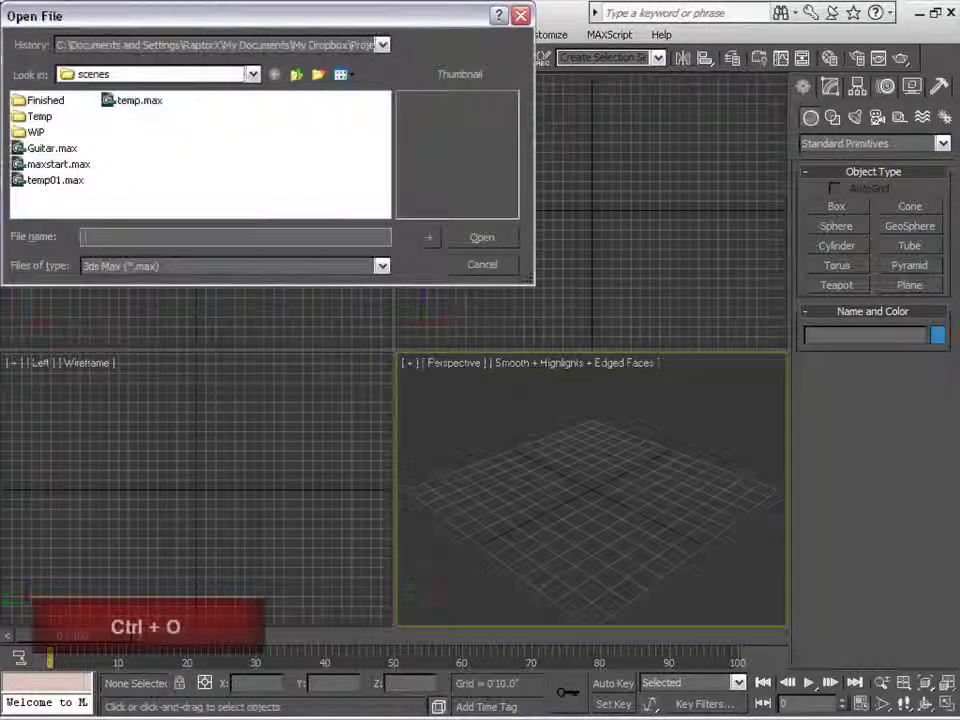
left_click(313, 76)
right_click(234, 142)
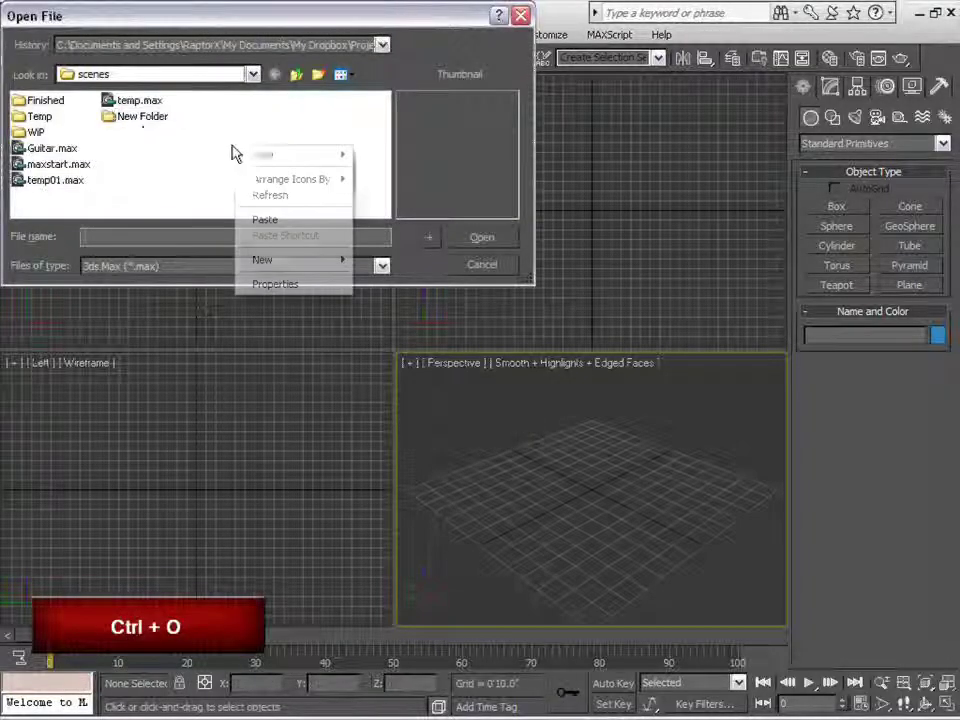
right_click(143, 118)
left_click(195, 511)
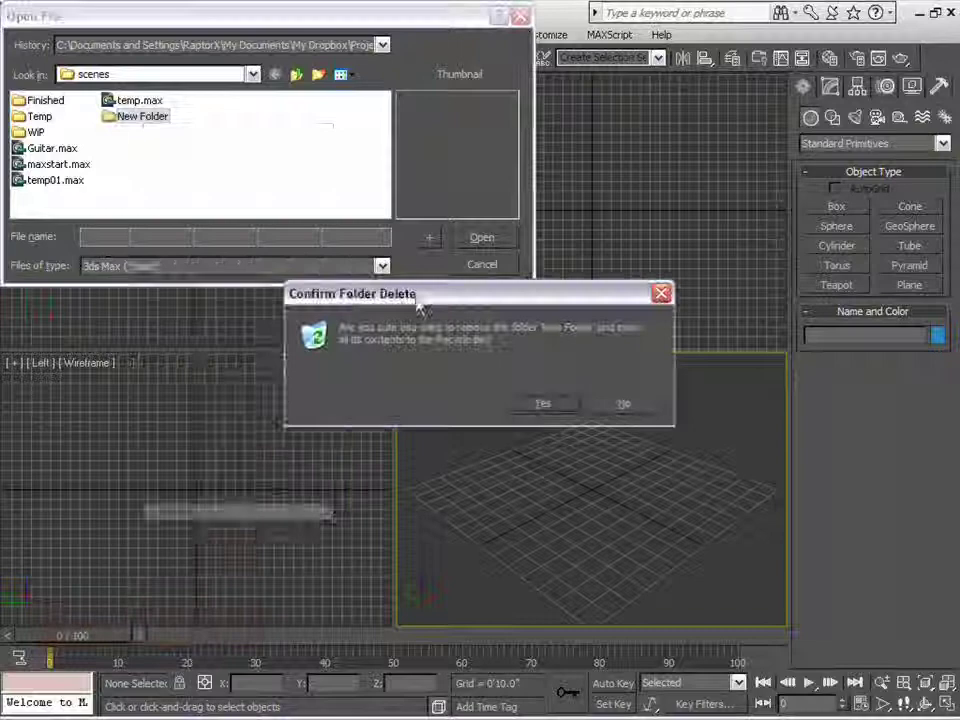
left_click(544, 402)
Step: Browse to the 3dsMax autoback folder and try to open temp01_recover.max
left_click(297, 76)
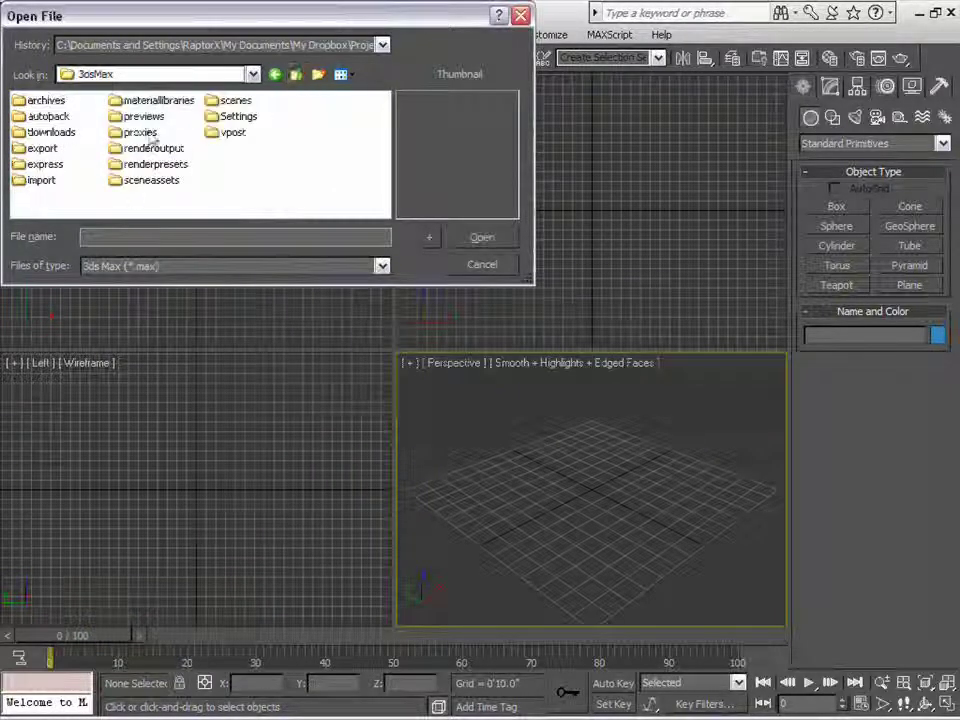
double_click(240, 99)
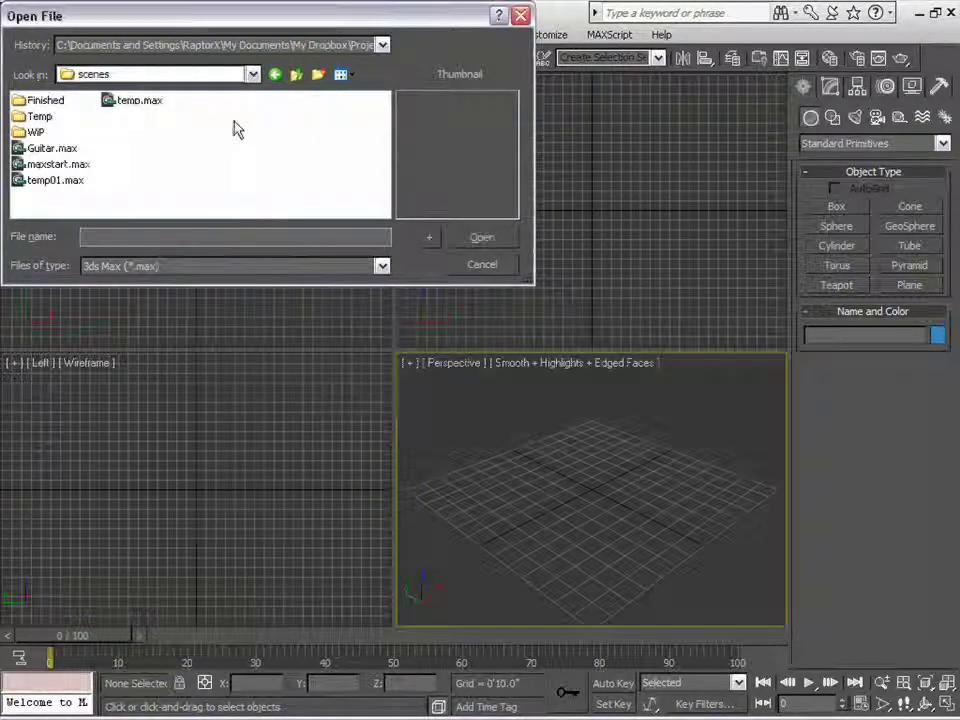
left_click(297, 76)
double_click(45, 116)
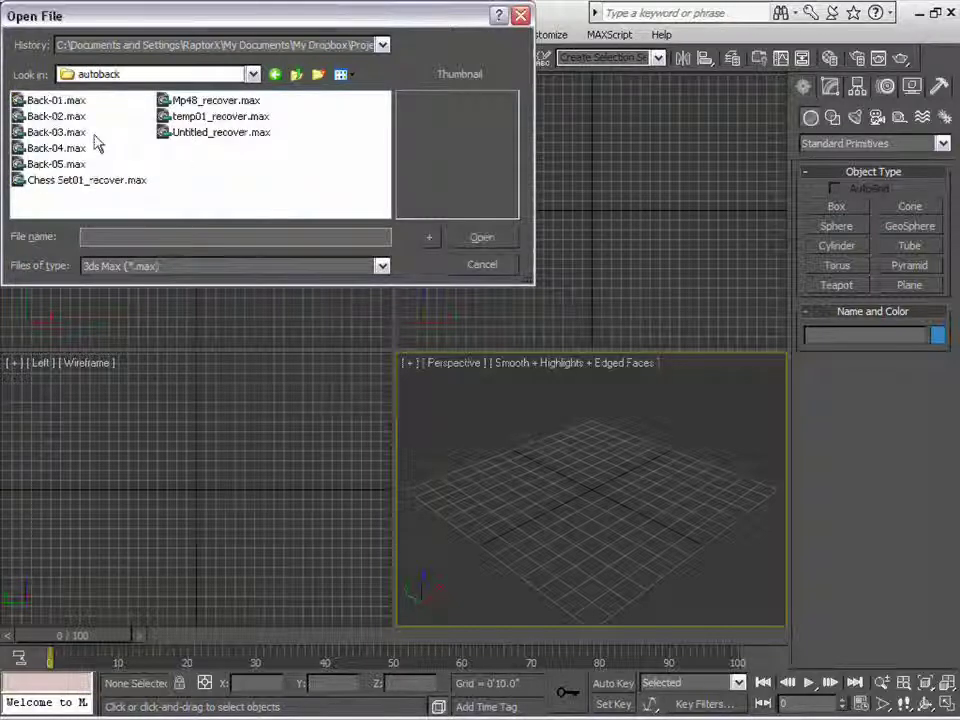
left_click(135, 184)
left_click(239, 134)
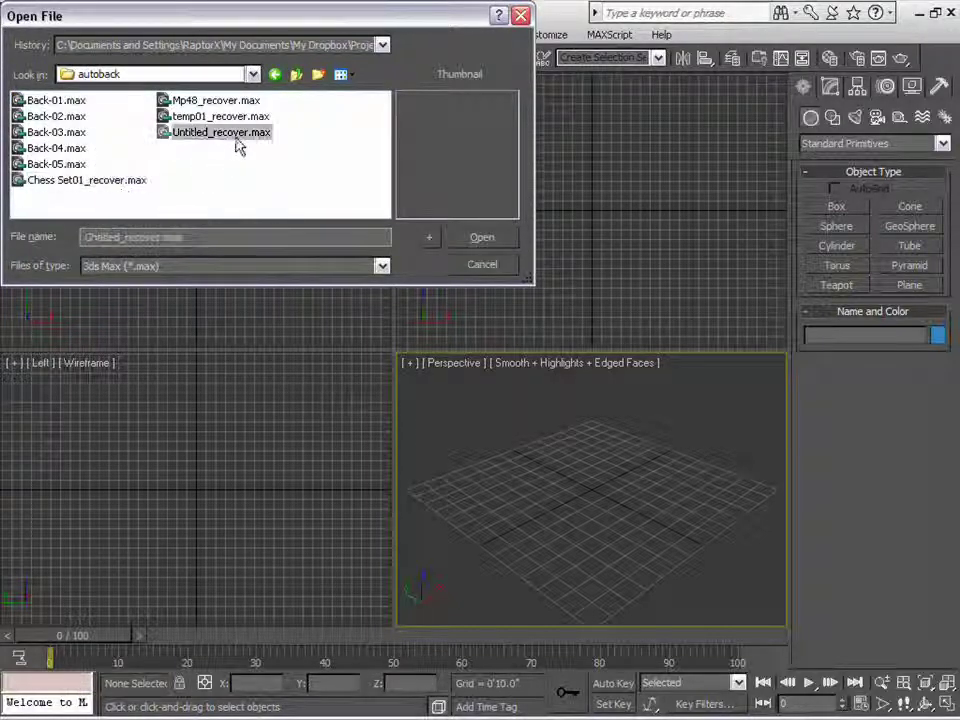
left_click(222, 117)
left_click(482, 238)
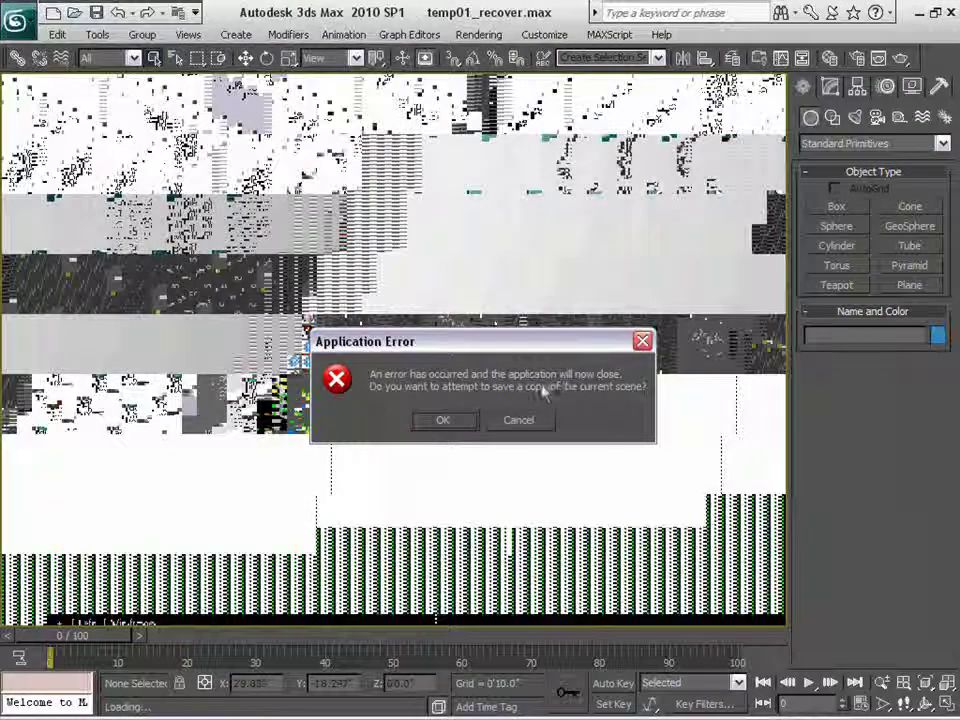
Step: Decline saving a copy of the scene, and cancel the error report without submitting it
left_click(517, 421)
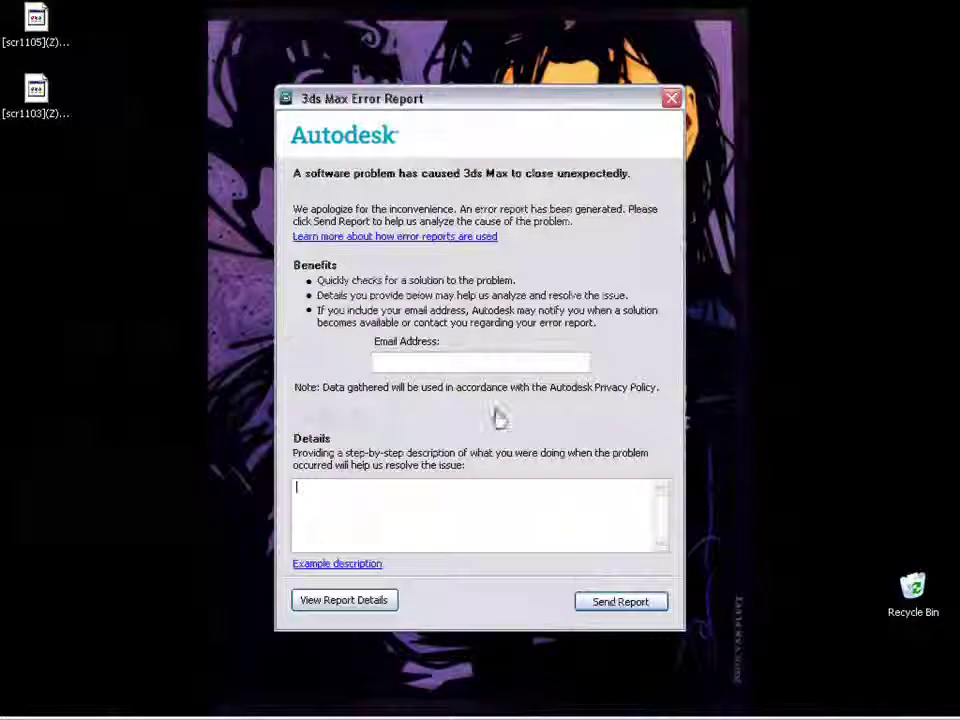
left_click(671, 98)
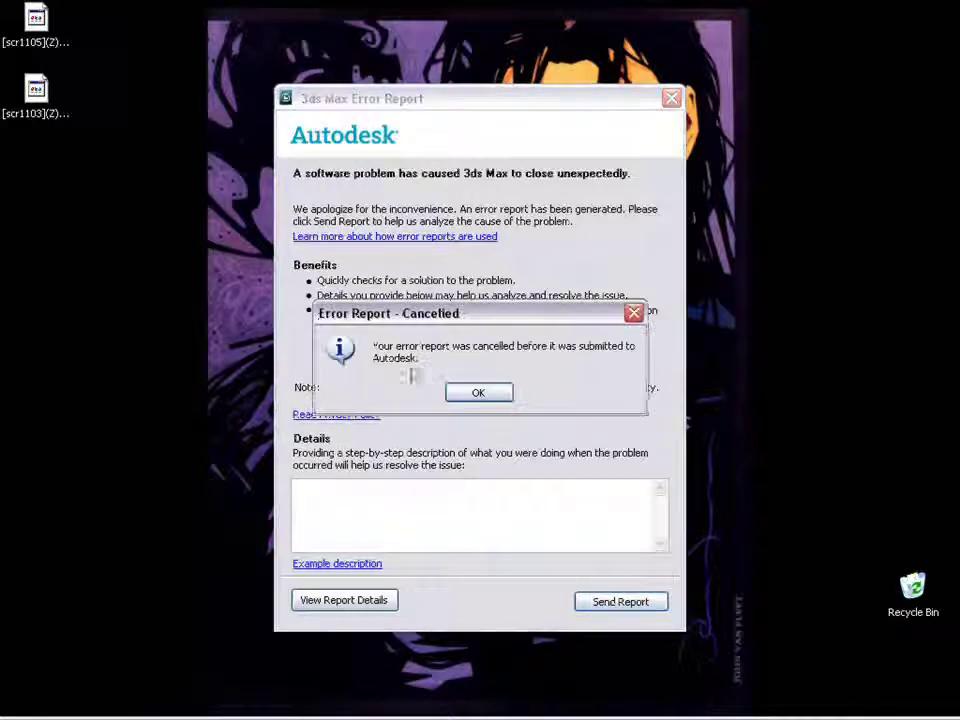
left_click(478, 392)
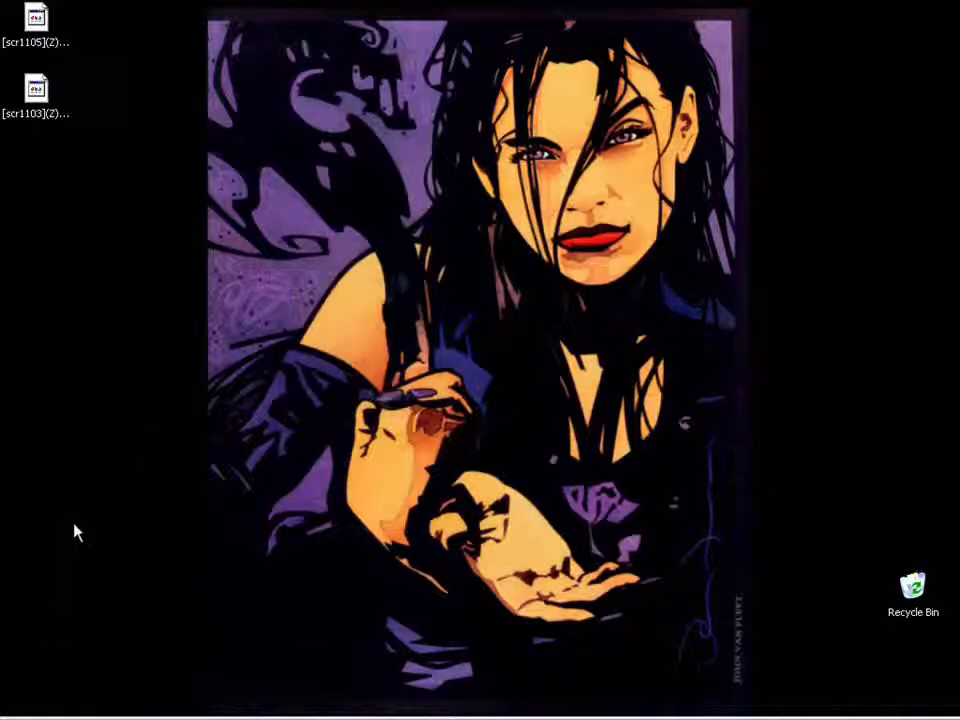
Step: Start Autodesk 3ds Max 2010 again from the desktop
key("ctrl+o")
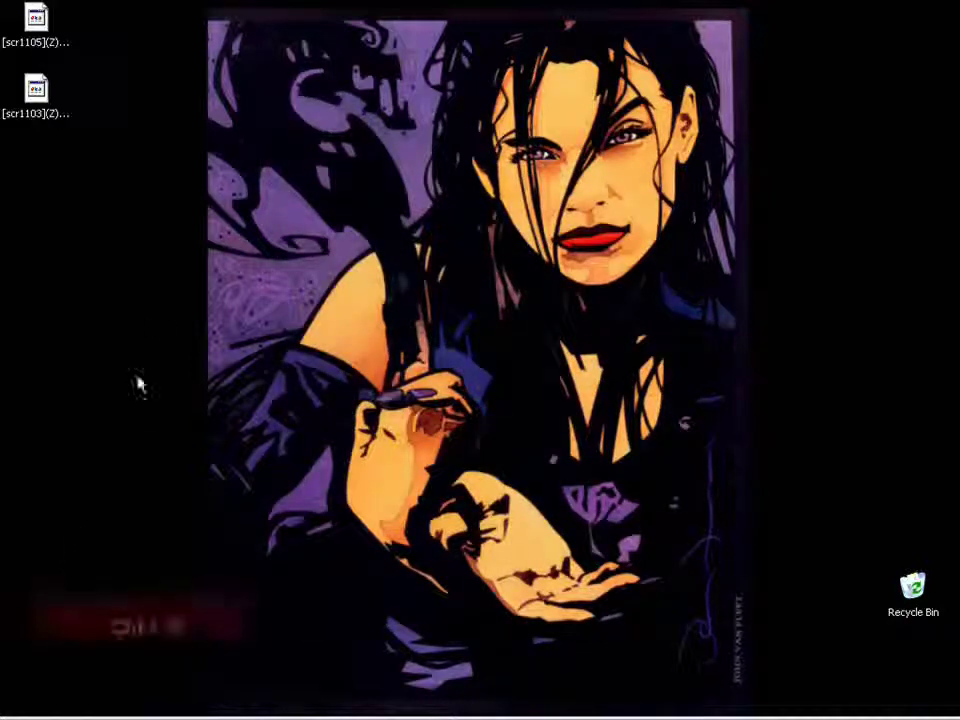
left_click(20, 713)
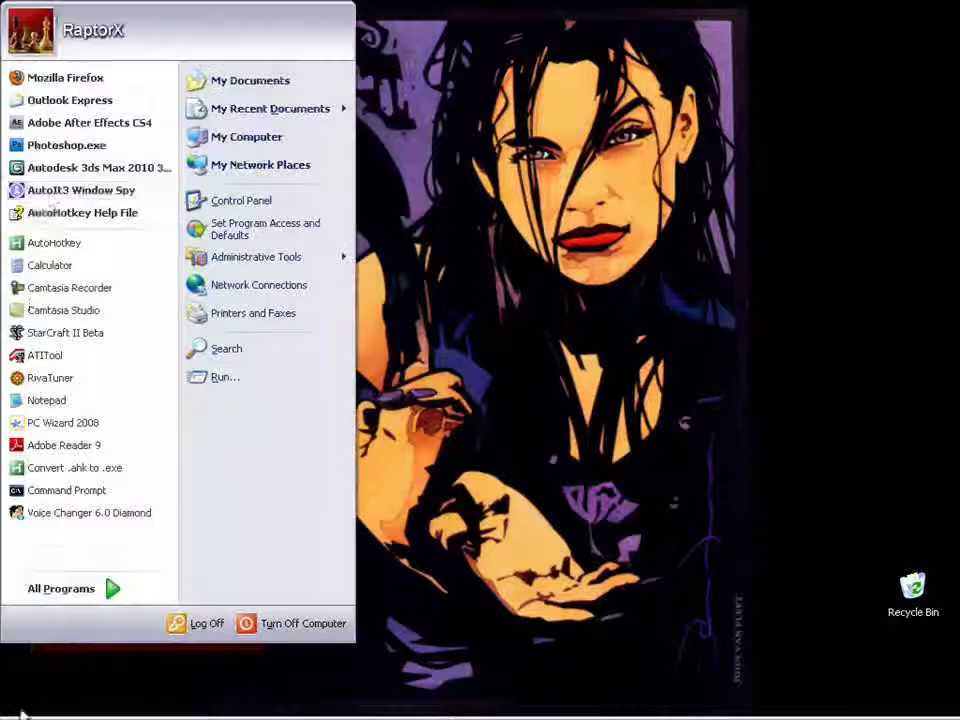
left_click(79, 165)
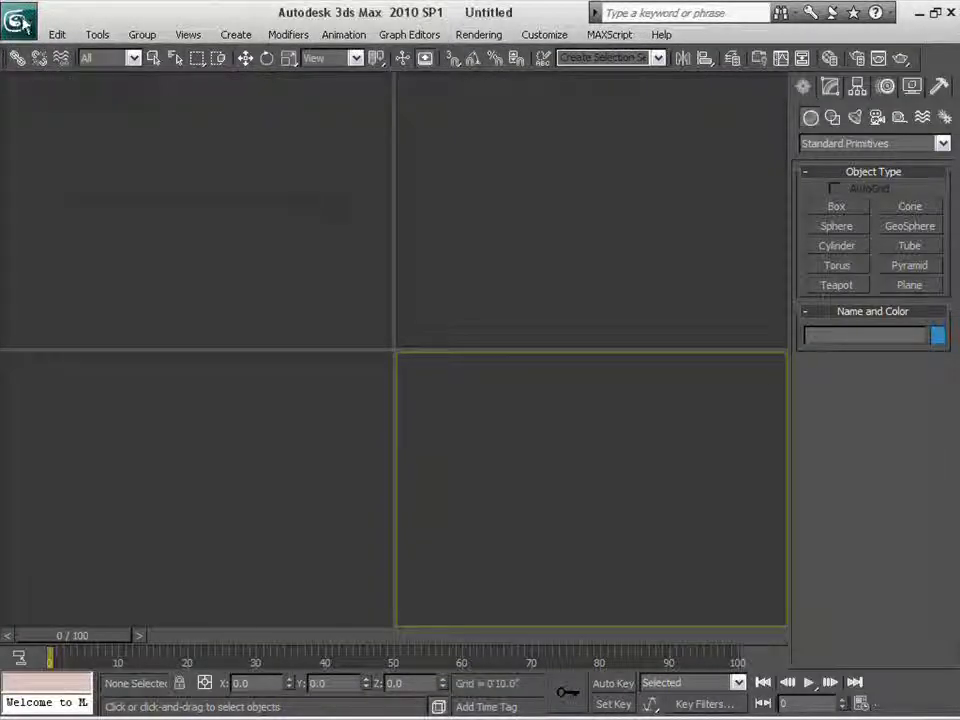
Step: Browse to the autoback folder, check the backup thumbnails and try again to open temp01_recover.max
left_click(26, 19)
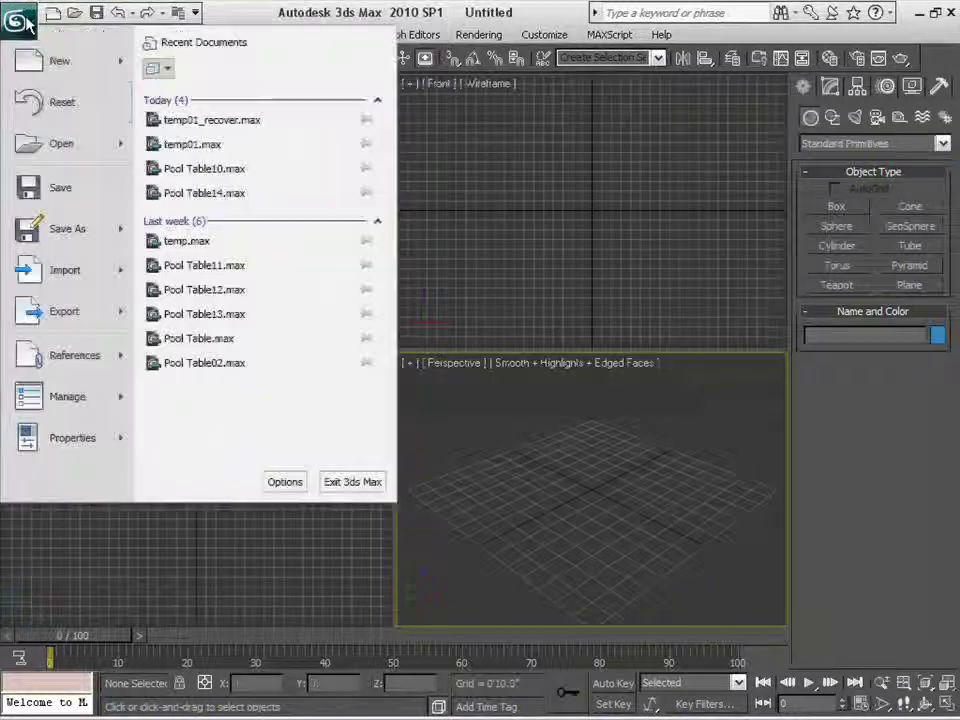
left_click(92, 147)
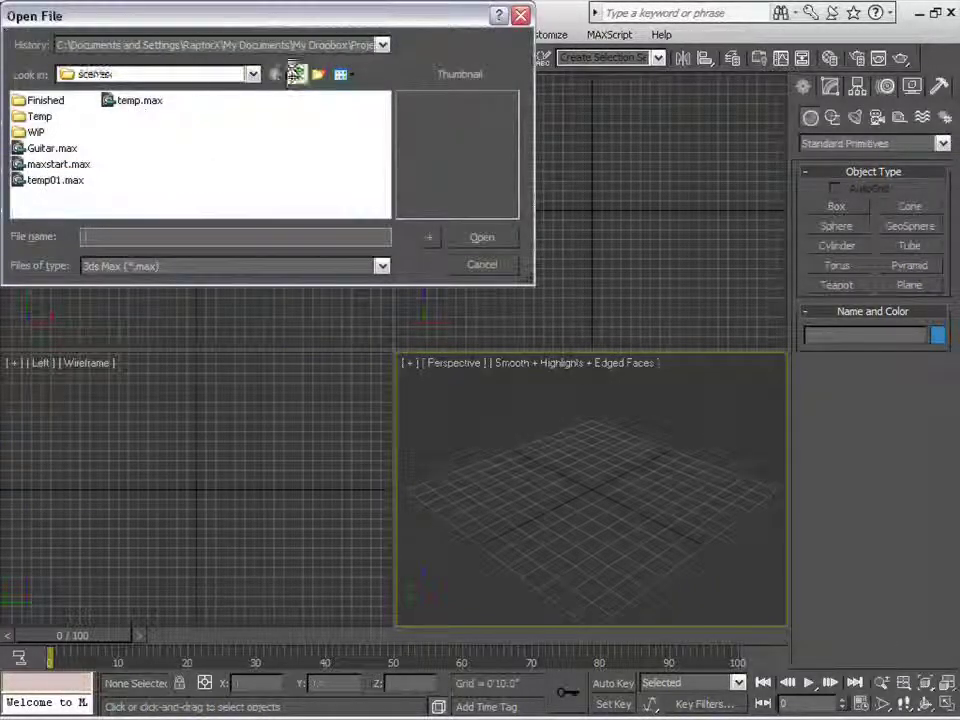
left_click(296, 74)
double_click(52, 117)
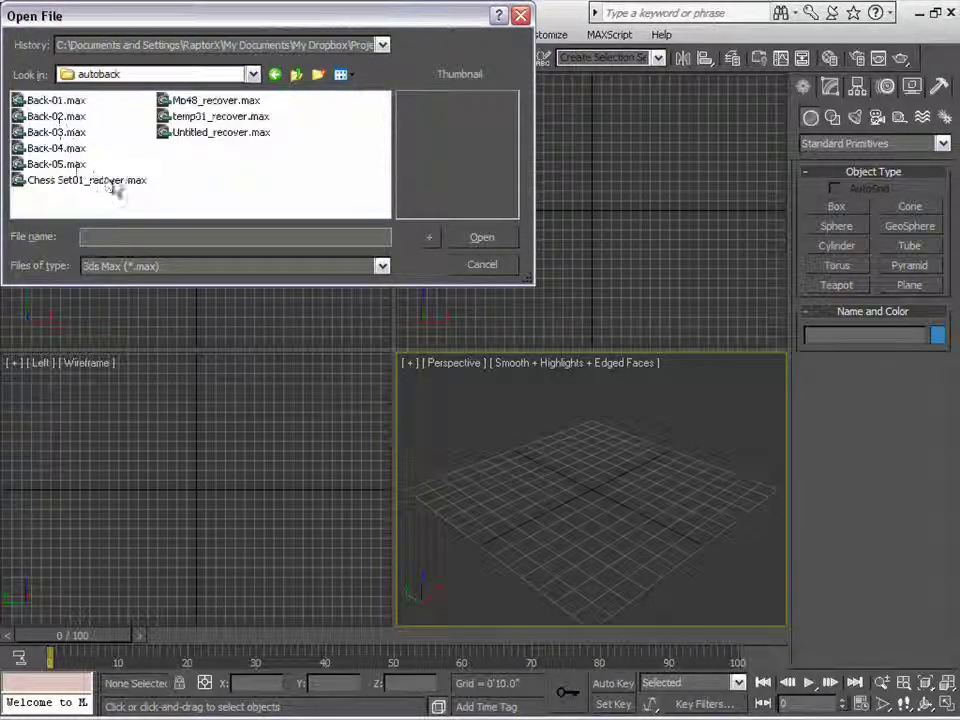
left_click(232, 136)
left_click(240, 117)
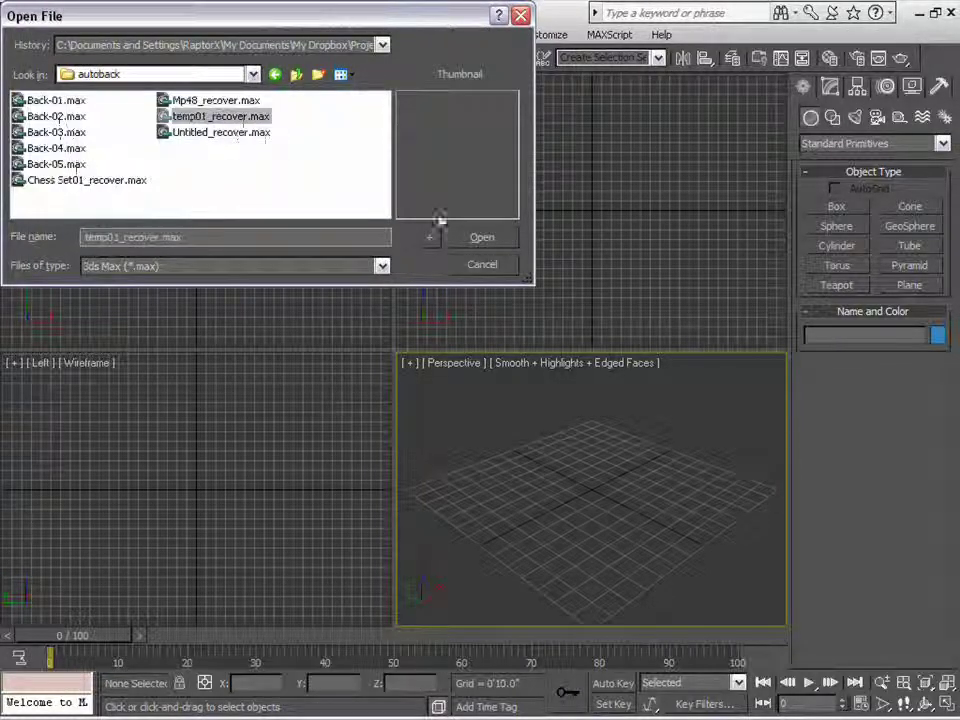
left_click(210, 100)
left_click(56, 116)
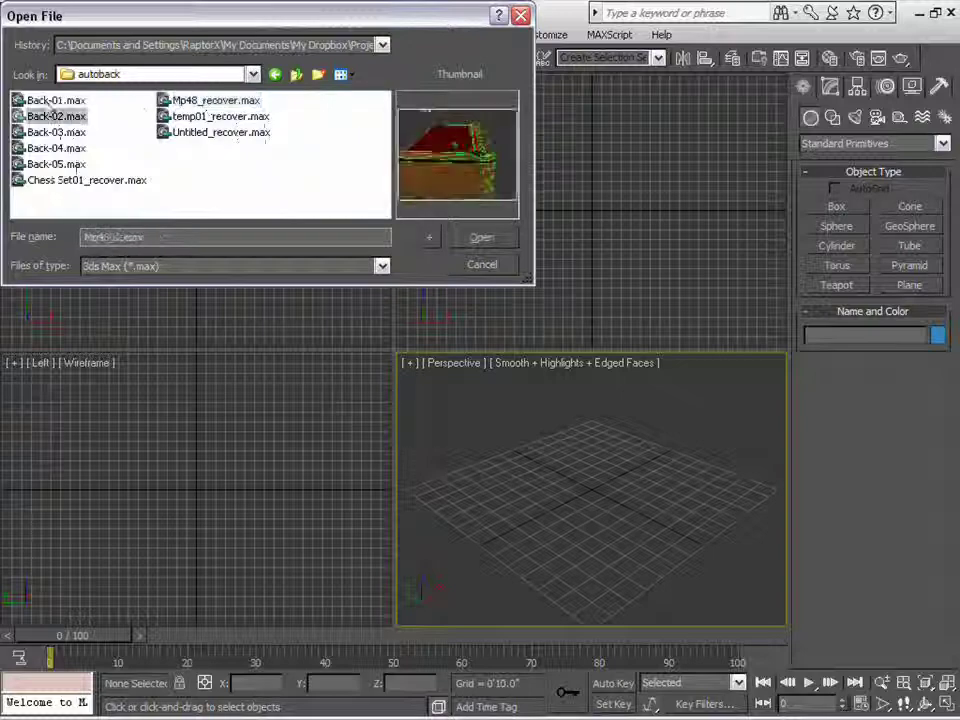
left_click(56, 100)
left_click(215, 100)
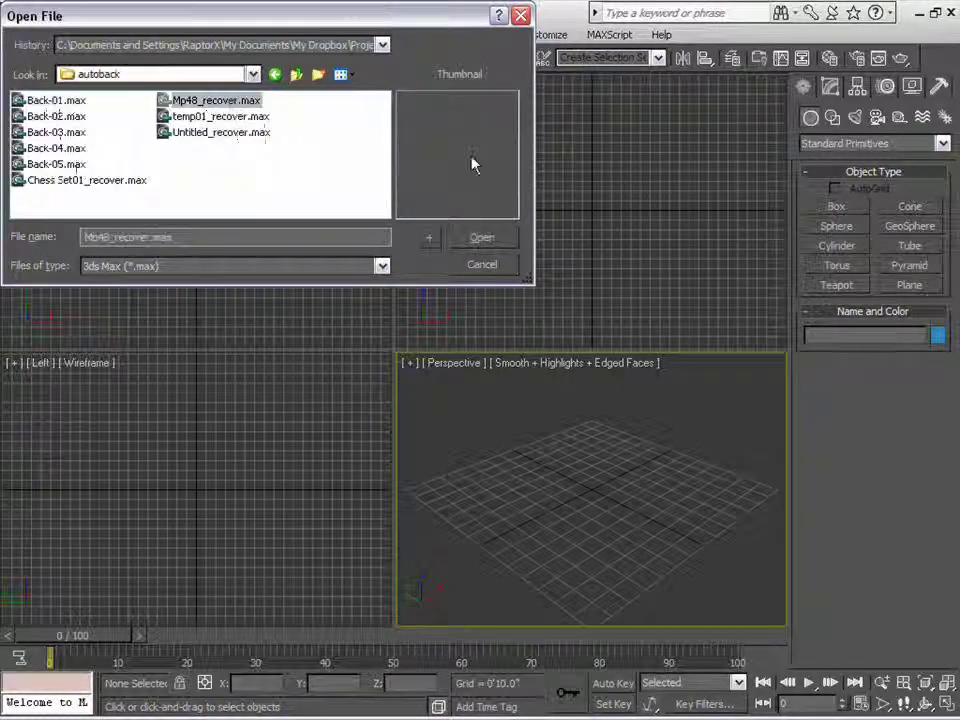
left_click(225, 117)
left_click(486, 242)
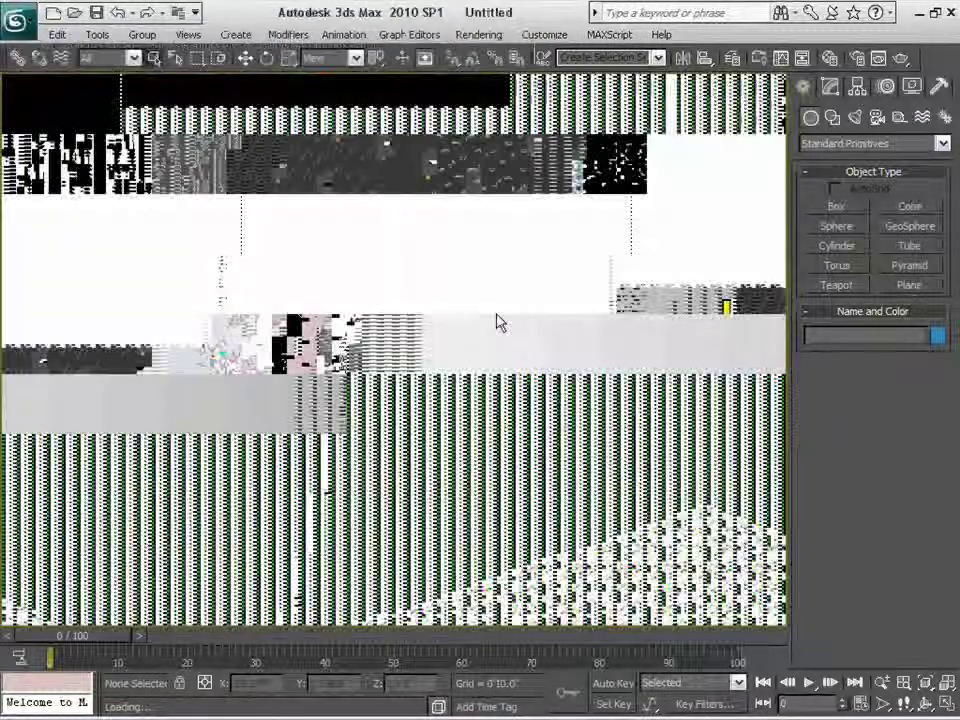
Step: Close the crash dialogs without saving a copy or submitting a report, and restart Autodesk 3ds Max 2010 from the desktop
left_click(518, 420)
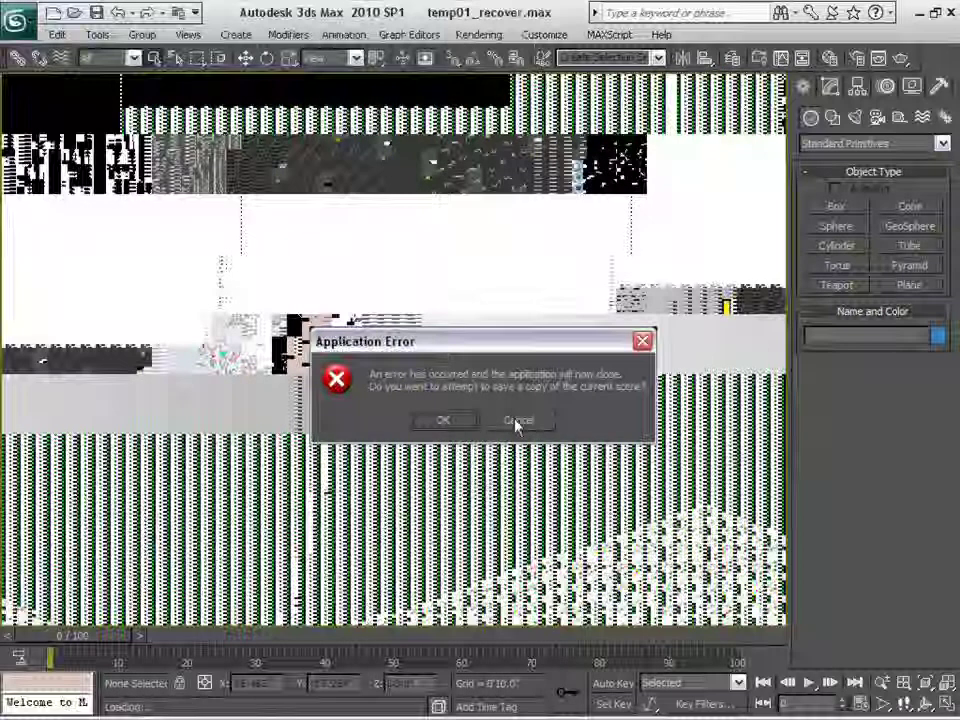
left_click(671, 98)
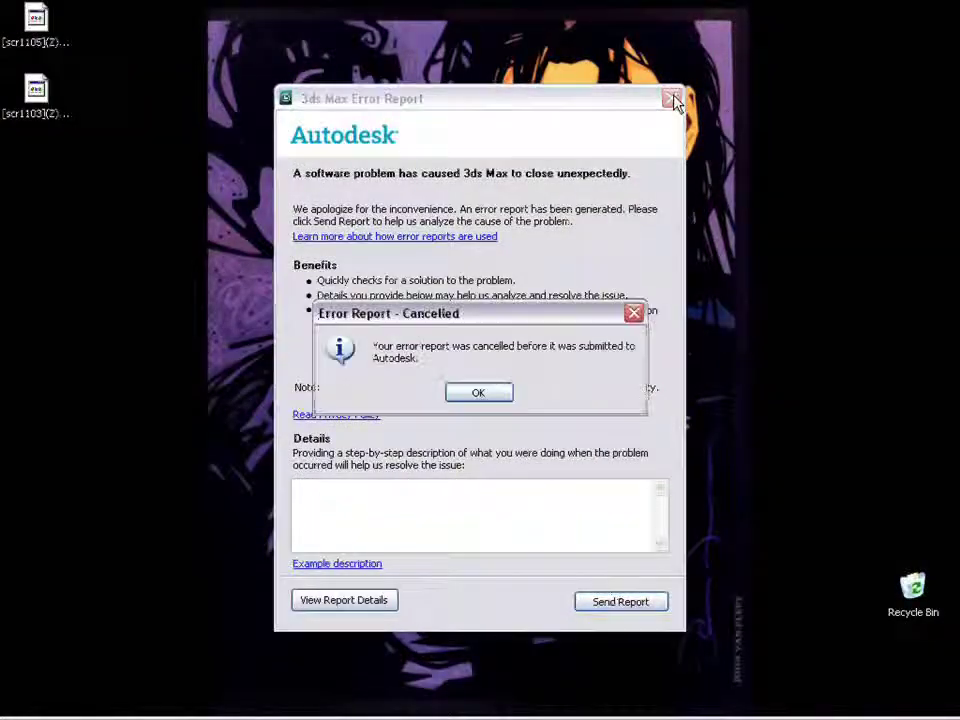
left_click(480, 391)
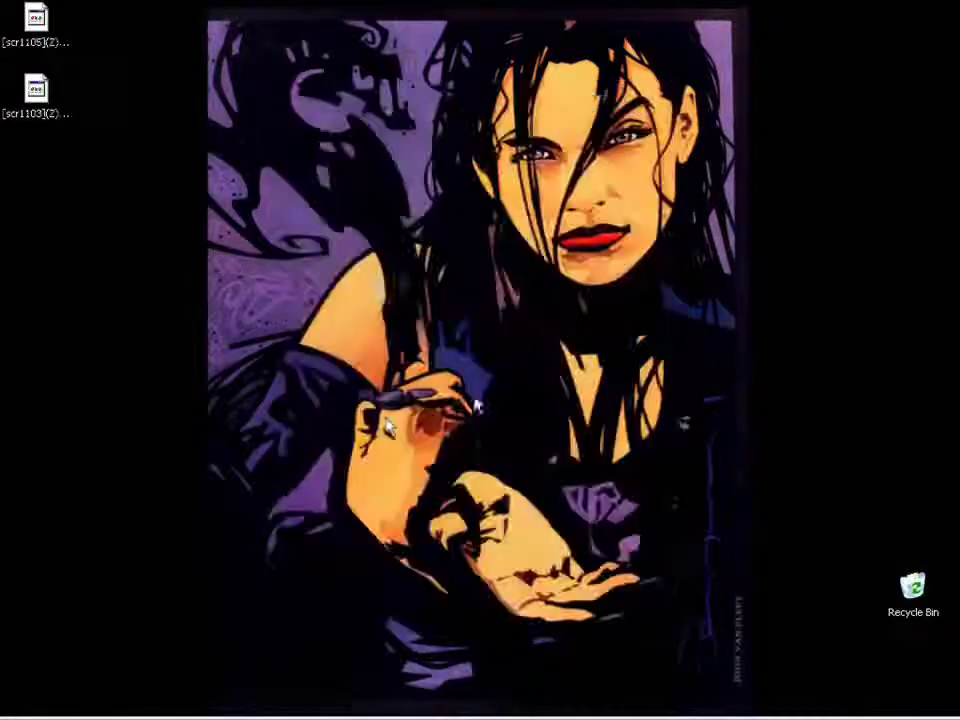
left_click(35, 688)
left_click(90, 165)
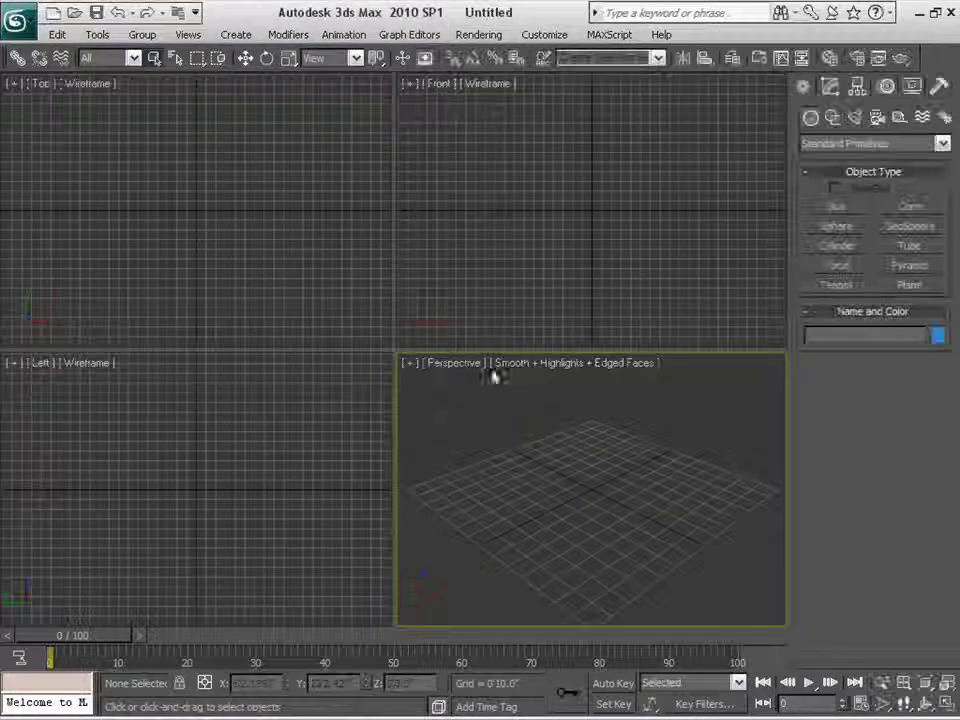
Step: Open Pool Table14.max from the Temp folder and select the pool table in a perspective view to check its modifier stack
key("ctrl+o")
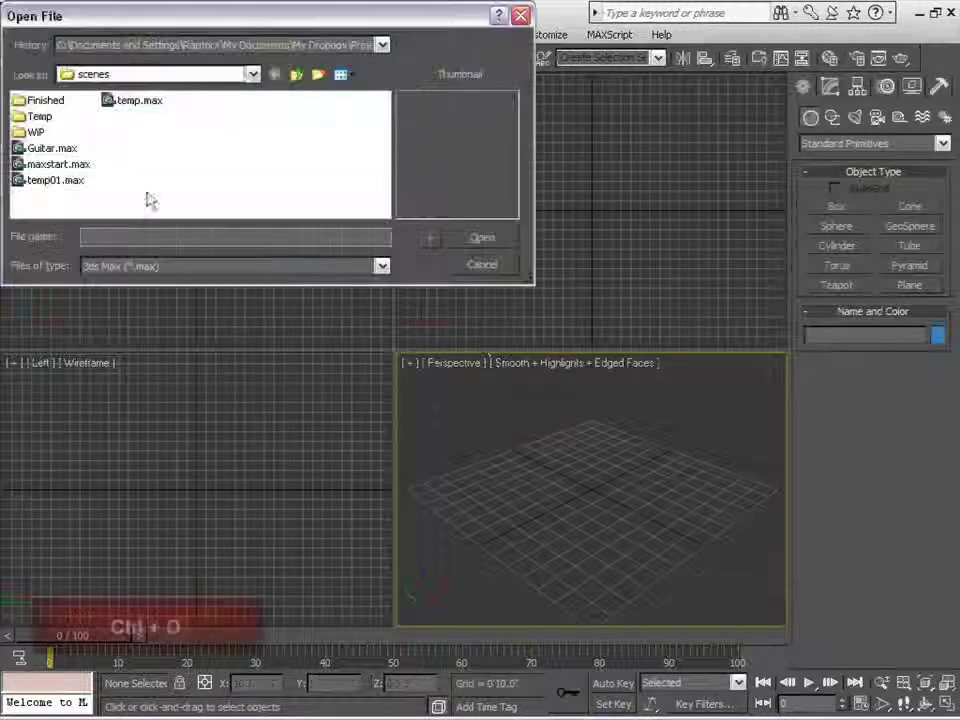
double_click(39, 116)
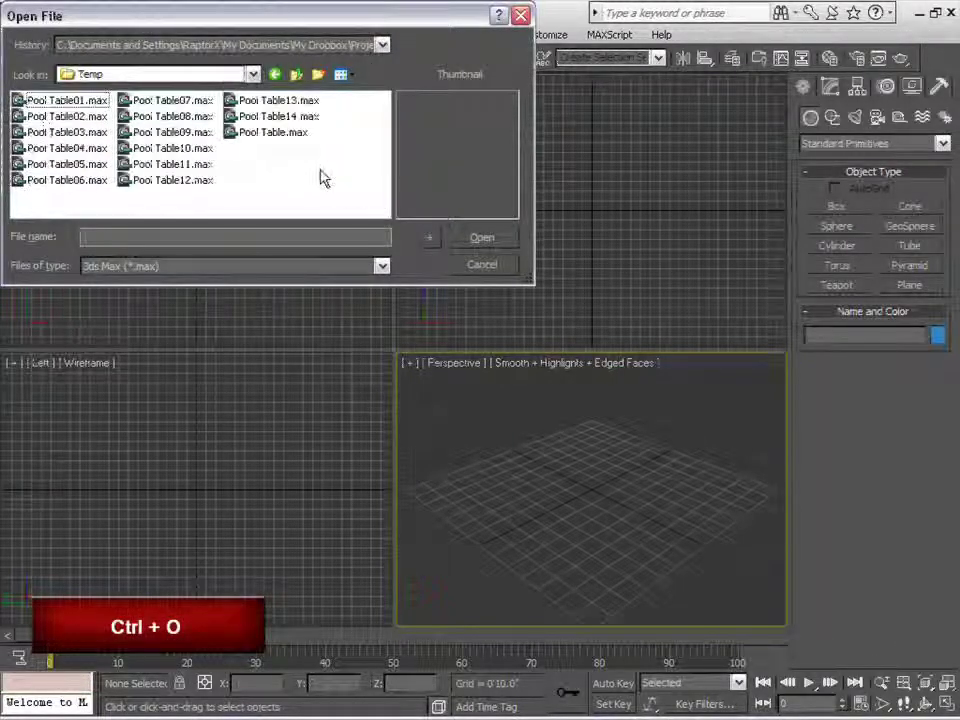
left_click(280, 116)
left_click(484, 238)
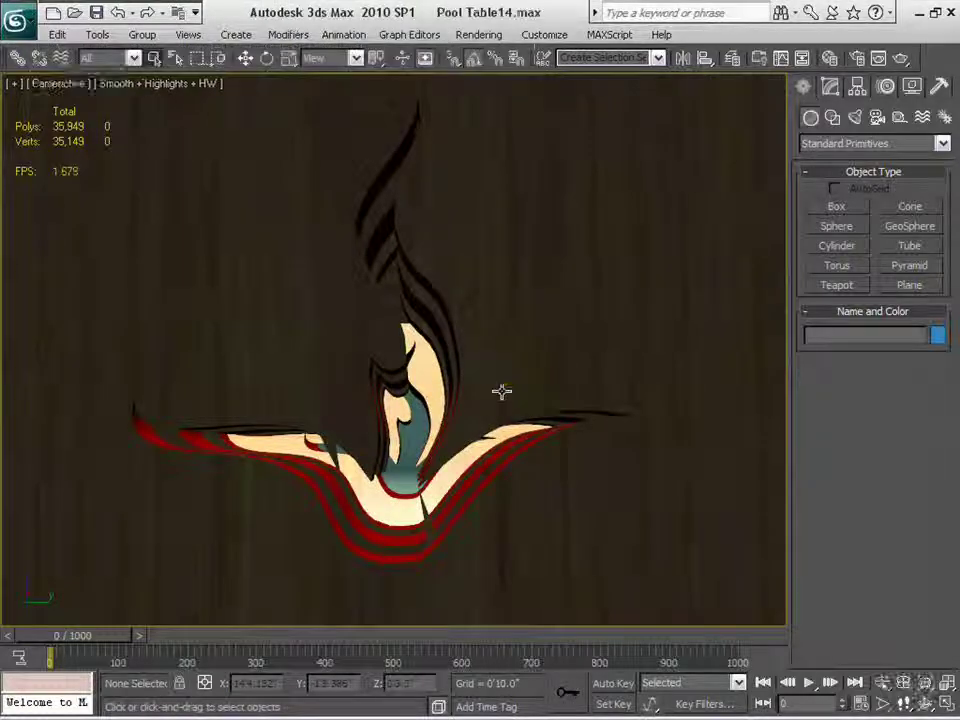
key("p")
middle_click_drag(532, 302, 418, 399, "alt")
left_click(489, 300)
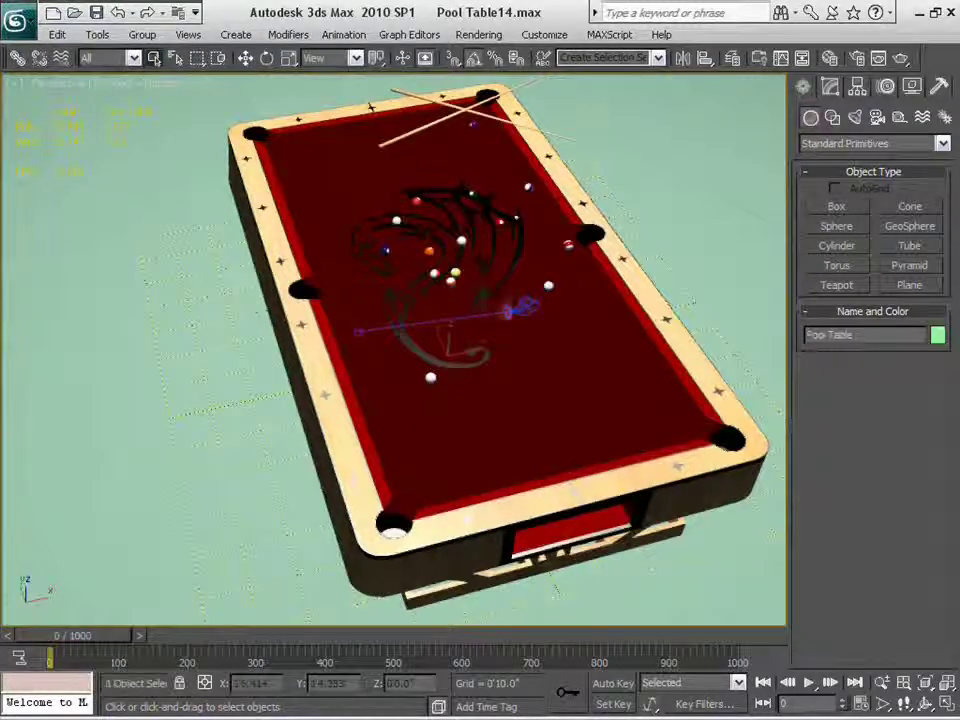
left_click(830, 87)
Step: Discard the changes to Pool Table14.max, preview the earlier saved versions and open Pool Table12.max
key("ctrl+o")
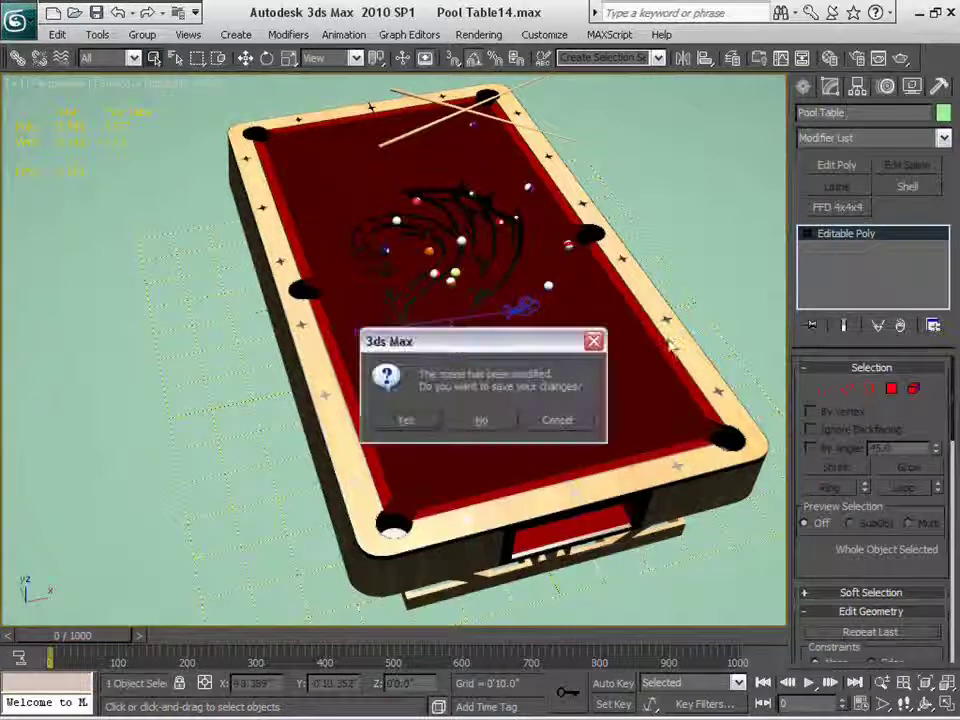
left_click(481, 420)
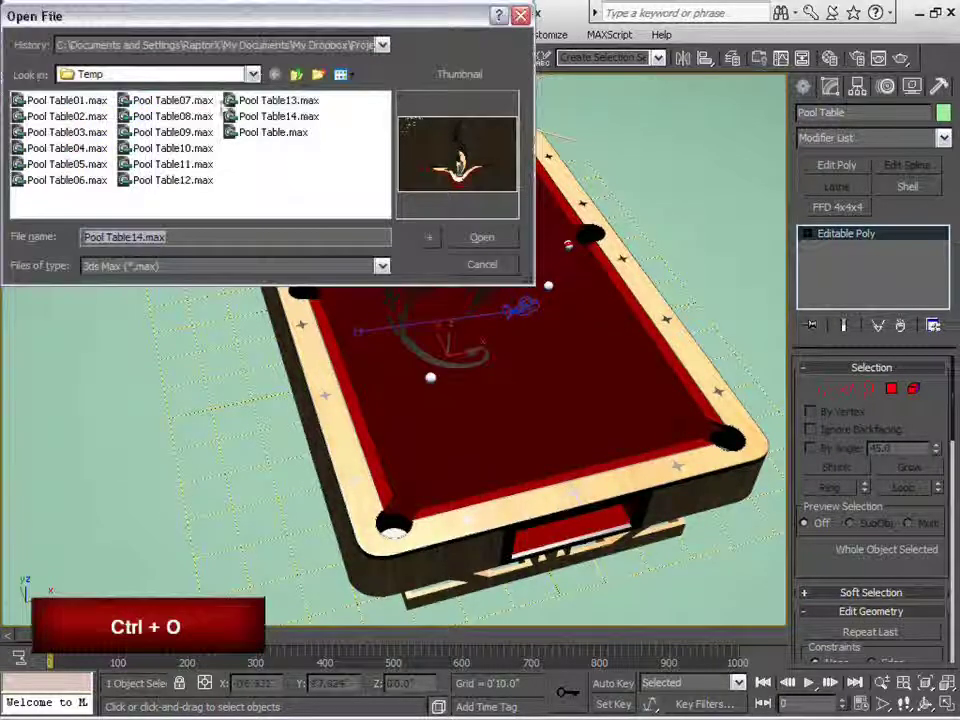
left_click(279, 100)
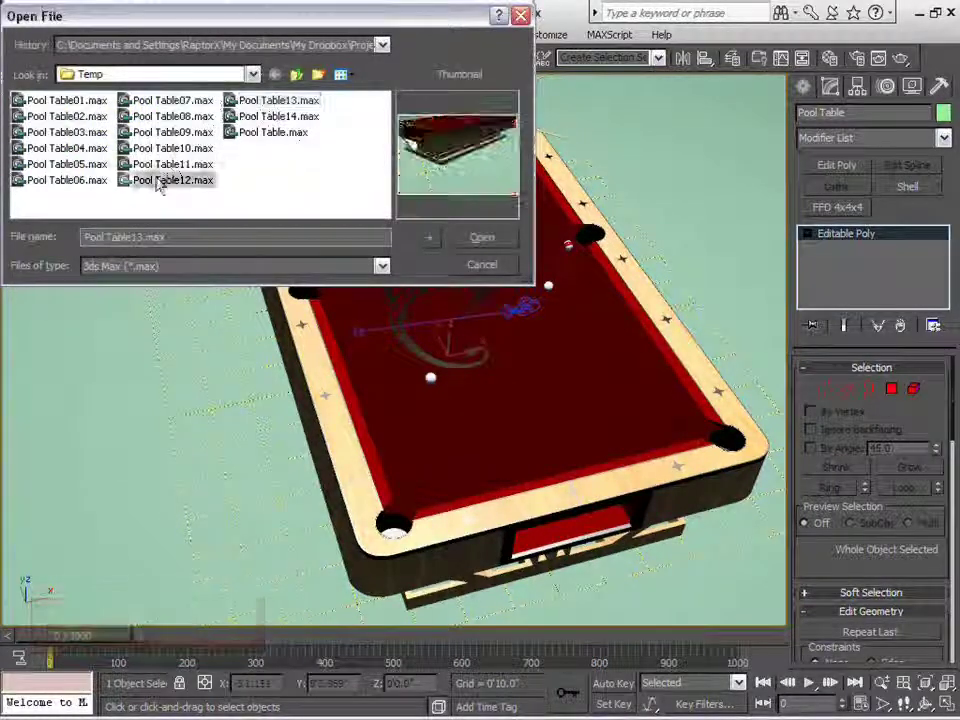
left_click(185, 165)
left_click(195, 182)
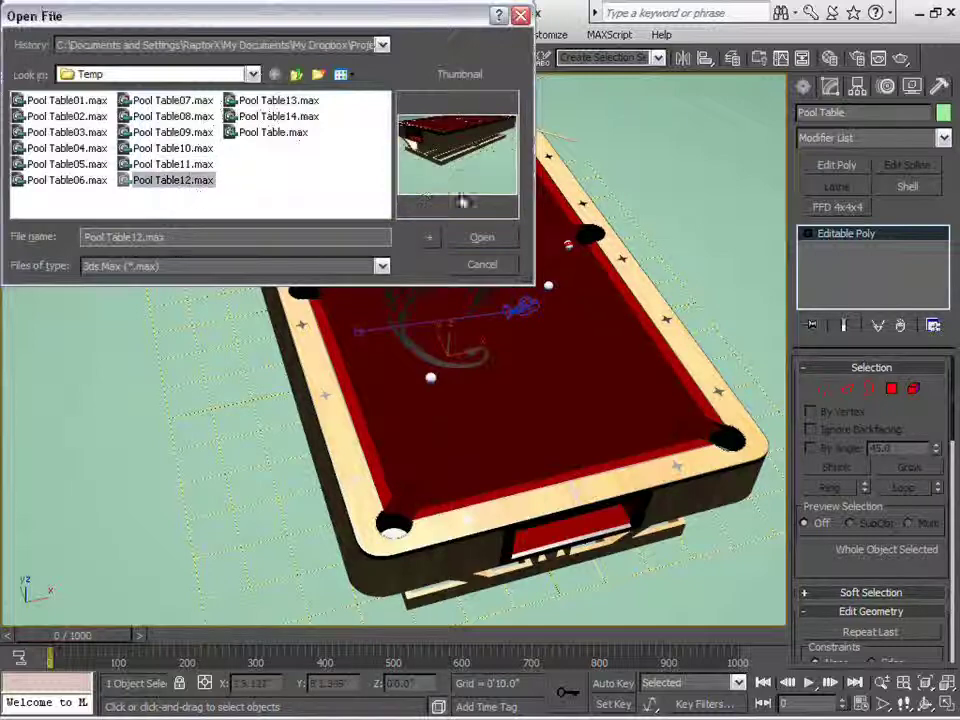
left_click(485, 240)
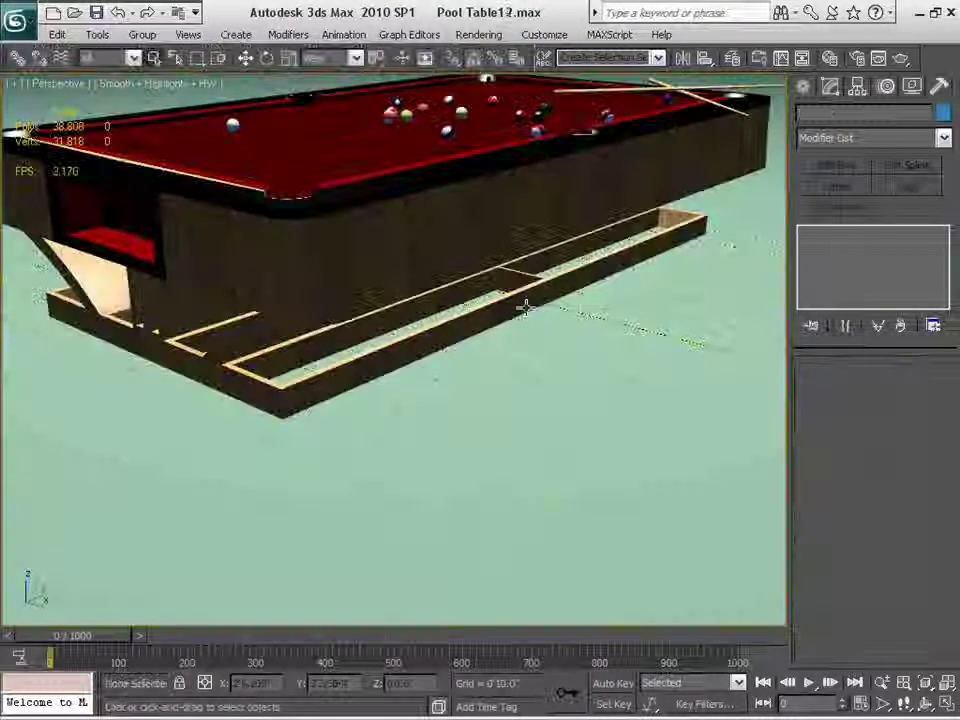
Step: Examine the pool table's sides and top rail, and select the table to check its modifier stack
middle_click_drag(387, 269, 500, 275, "alt")
scroll(500, 275, "up", 5)
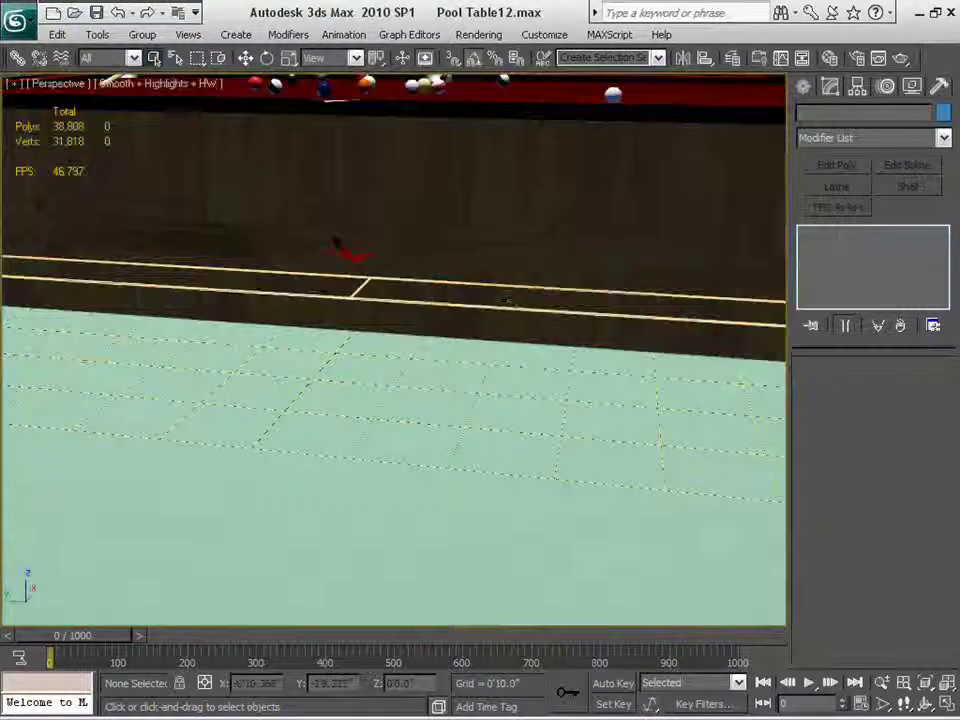
middle_click_drag(349, 251, 534, 324, "alt")
scroll(411, 216, "up", 2)
middle_click_drag(478, 265, 406, 316, "alt")
scroll(405, 316, "down", 3)
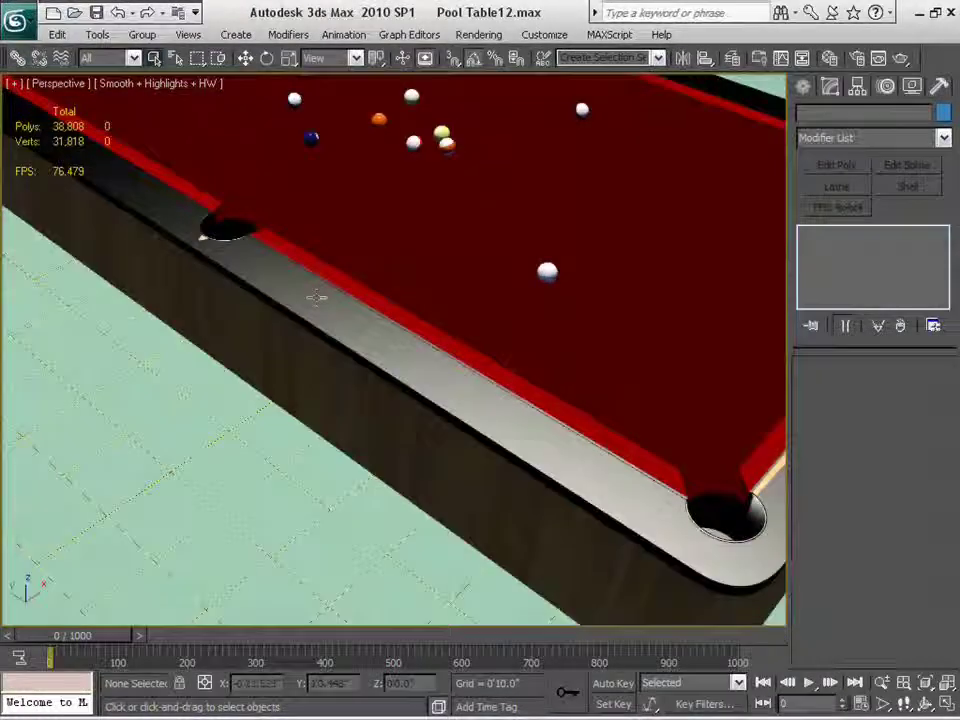
left_click(339, 283)
scroll(422, 322, "down", 10)
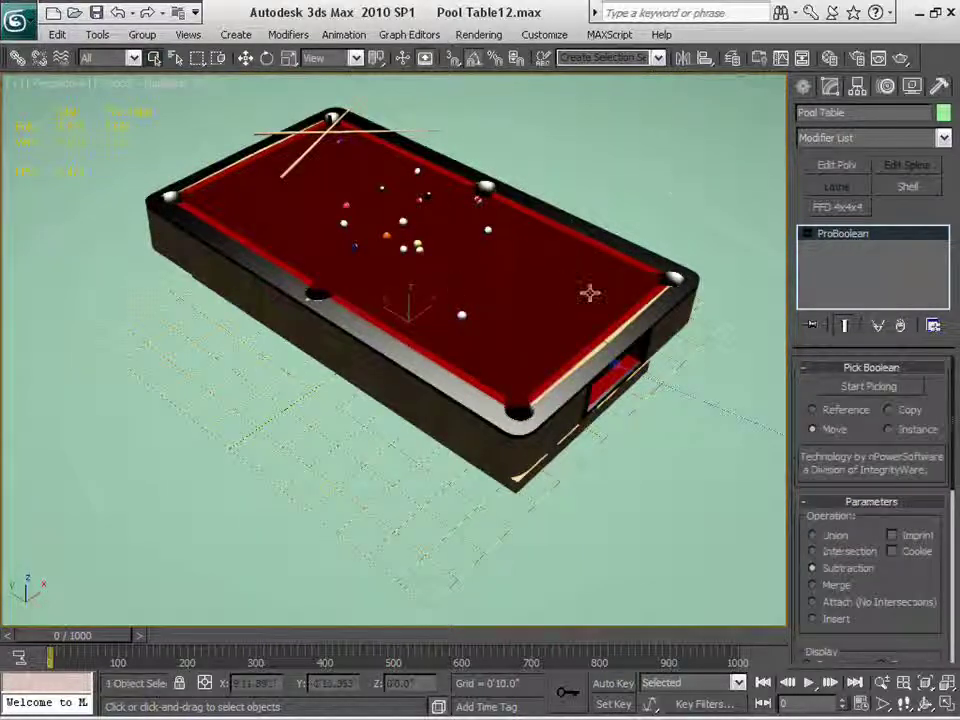
middle_click_drag(566, 320, 564, 343)
scroll(572, 332, "up", 2)
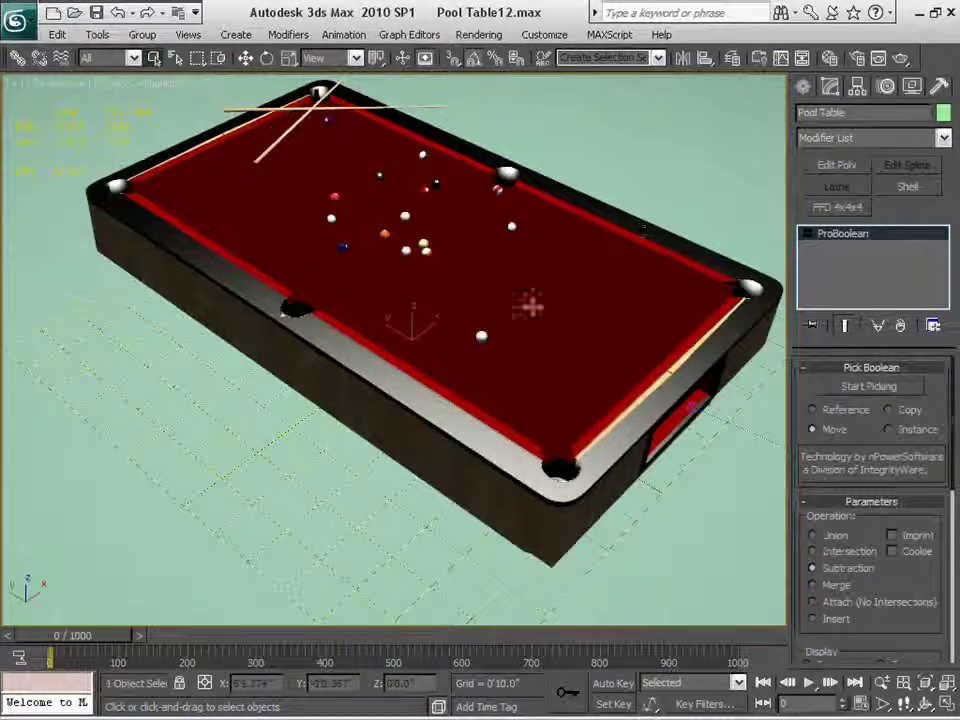
Step: Open the earlier version Pool Table11.max and select the pool table to review its modifier stack
key("ctrl+o")
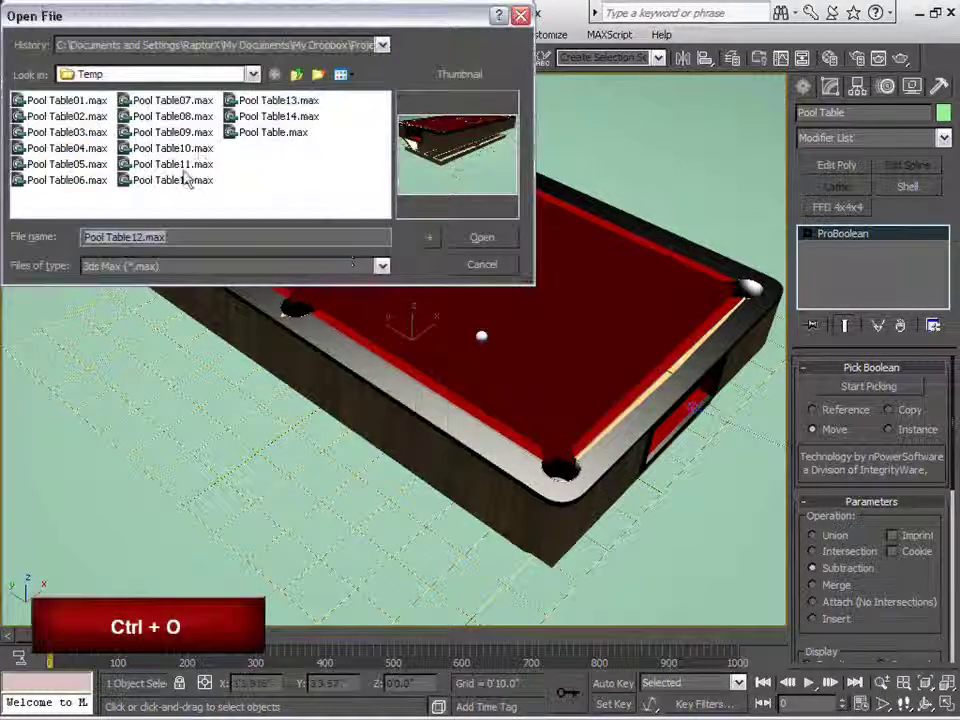
left_click(188, 166)
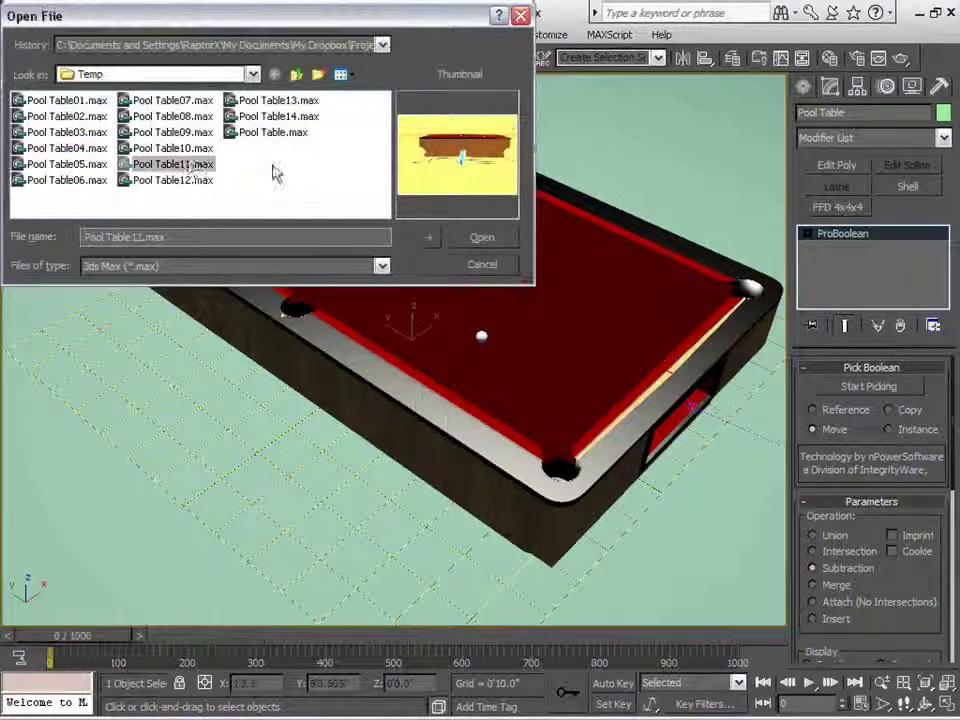
left_click(484, 236)
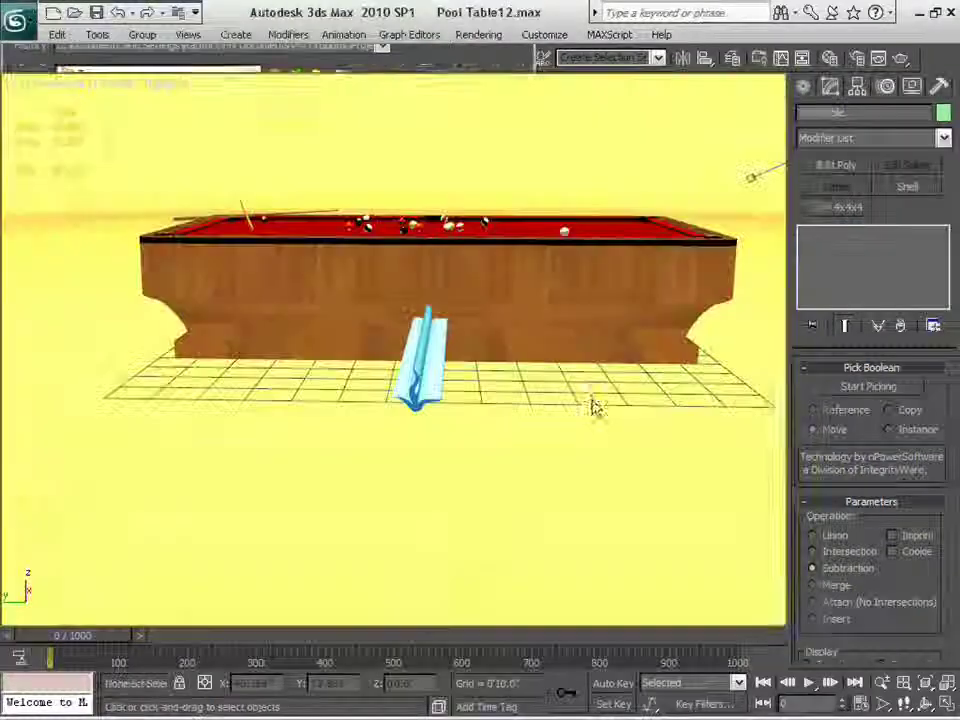
middle_click_drag(444, 352, 737, 439, "alt")
scroll(737, 439, "down", 2)
middle_click_drag(450, 420, 551, 435)
middle_click_drag(370, 300, 493, 370, "alt")
scroll(602, 393, "up", 3)
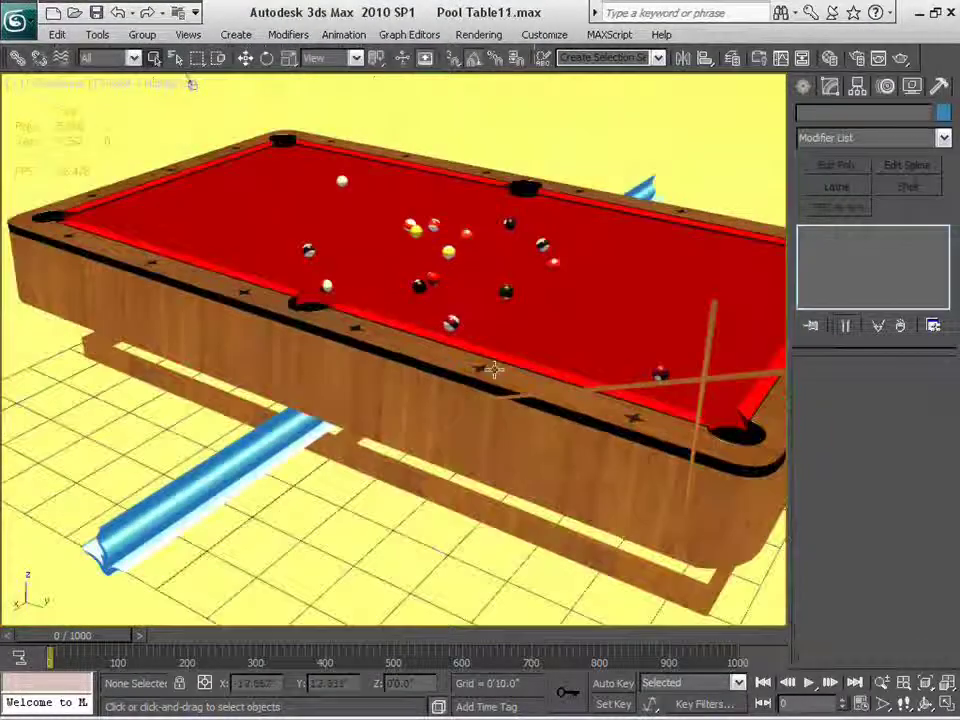
left_click(549, 422)
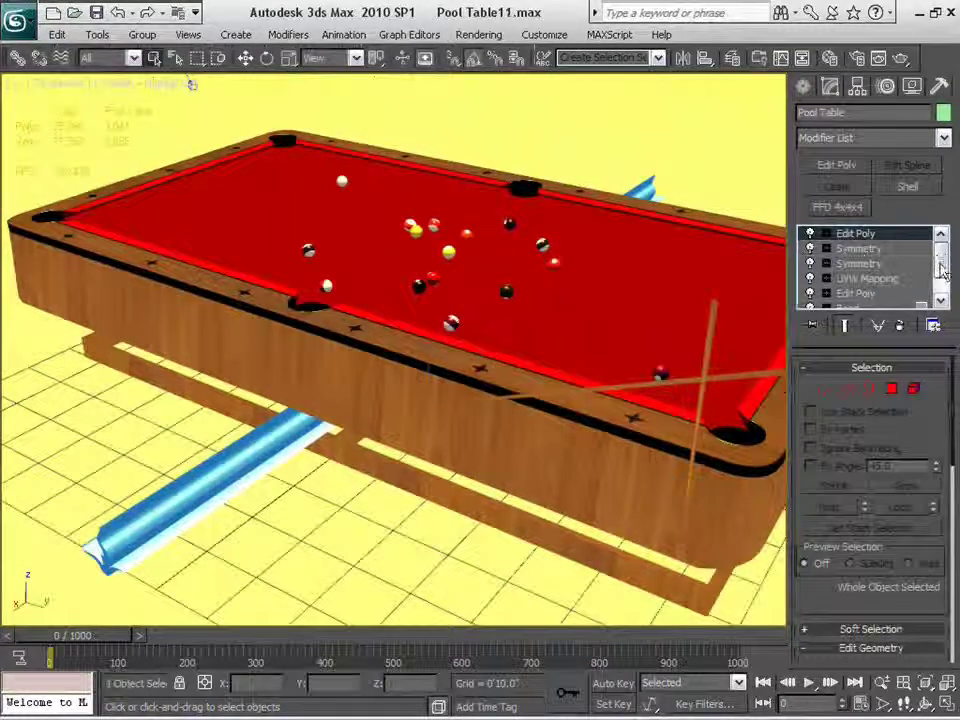
mouse_move(941, 268)
left_mouse_down()
mouse_move(944, 288)
mouse_move(955, 267)
left_mouse_up()
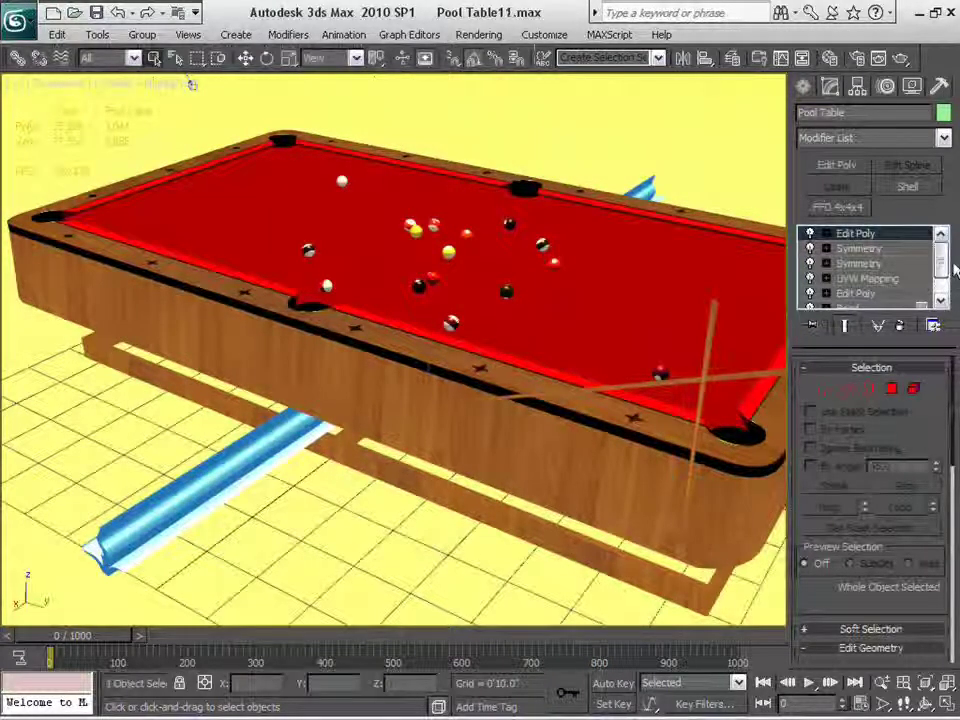
Step: Turn off both Symmetry modifiers on the pool table and isolate the remaining quarter of the table for inspection
left_click(809, 248)
left_click(809, 263)
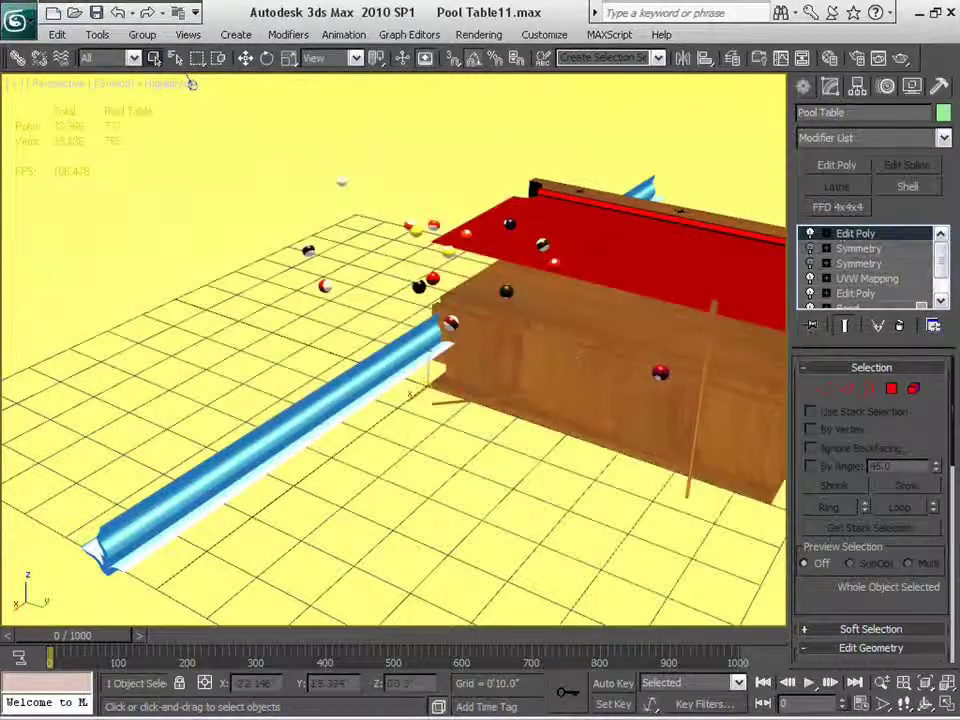
middle_click_drag(433, 368, 596, 392, "alt")
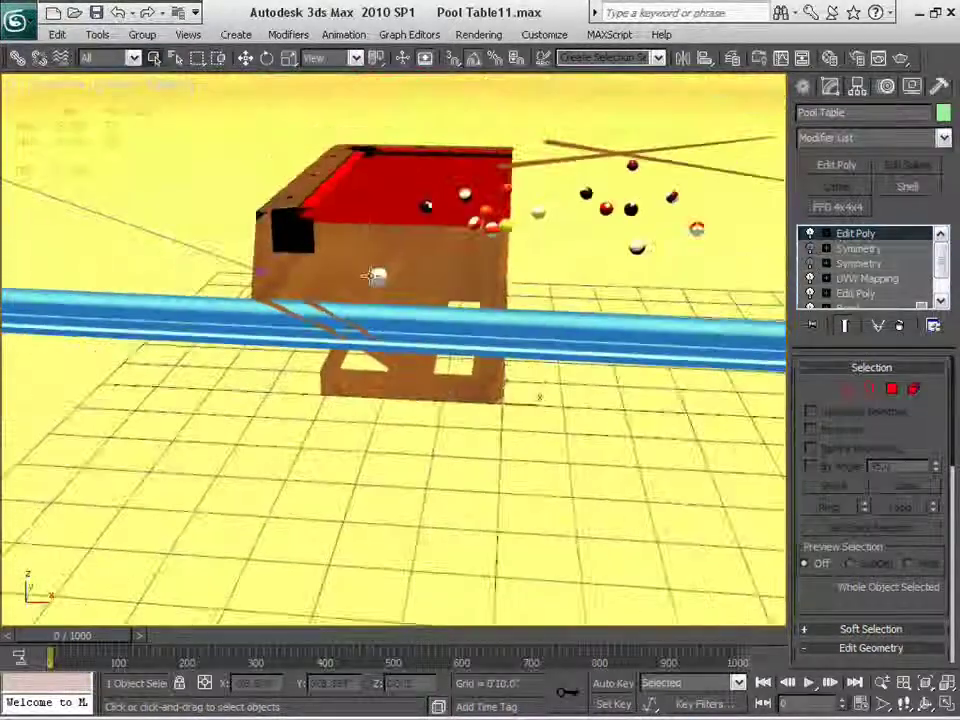
key("alt+q")
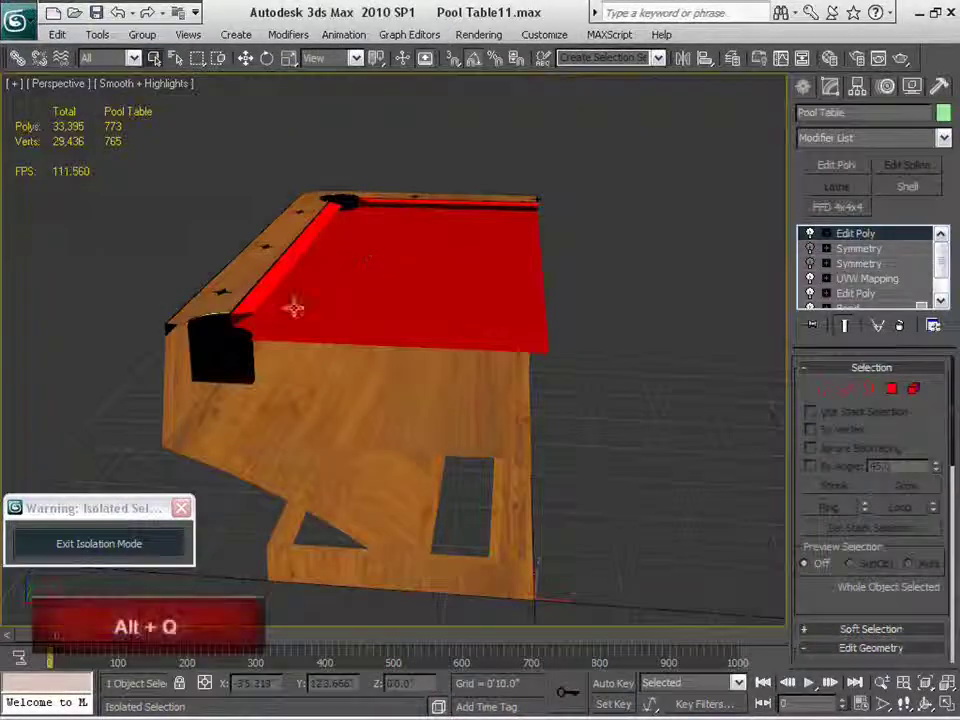
middle_click_drag(294, 306, 468, 341, "alt")
scroll(470, 345, "up", 3)
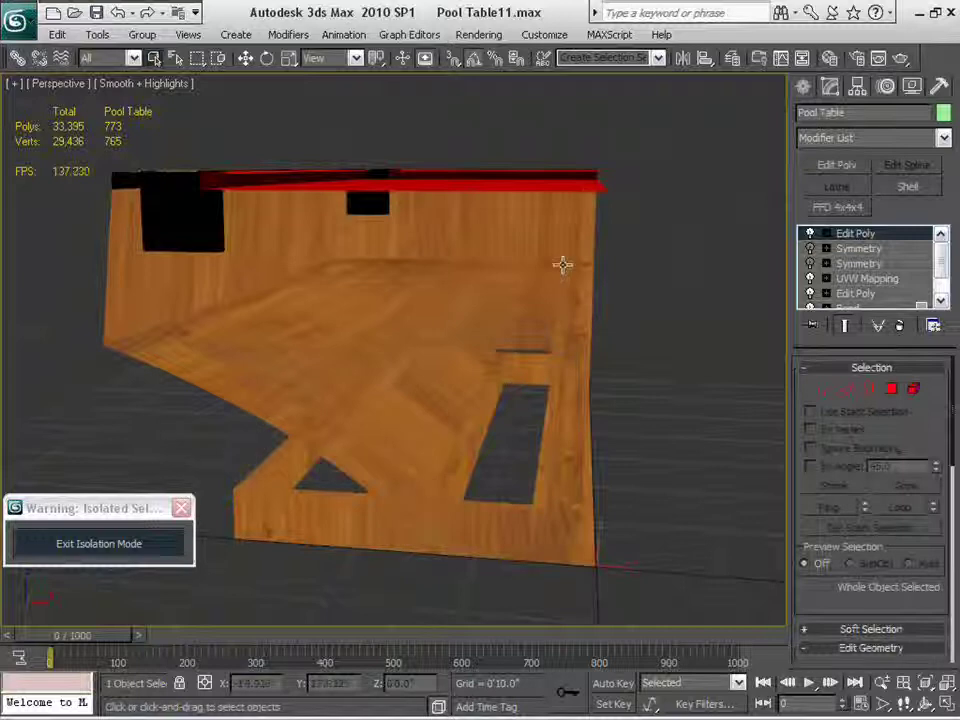
middle_click_drag(515, 340, 595, 440, "alt")
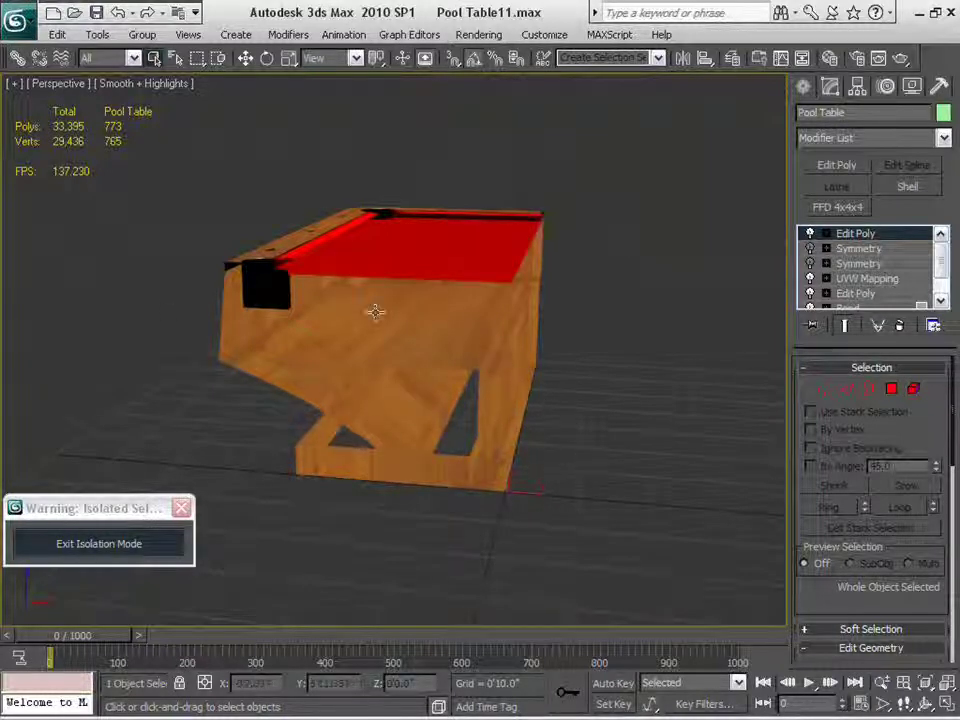
Step: Examine the isolated quarter of the pool table from several angles, including its long side, underside and leg cut-outs
middle_click_drag(401, 415, 337, 381, "alt")
scroll(505, 466, "up", 4)
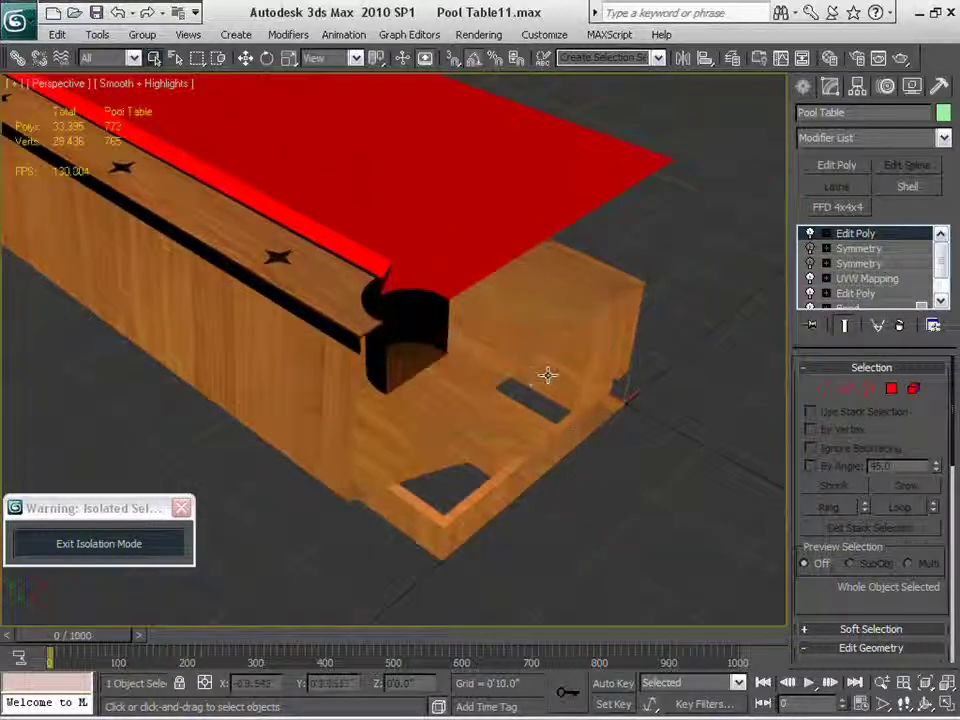
middle_click_drag(548, 413, 553, 447, "alt")
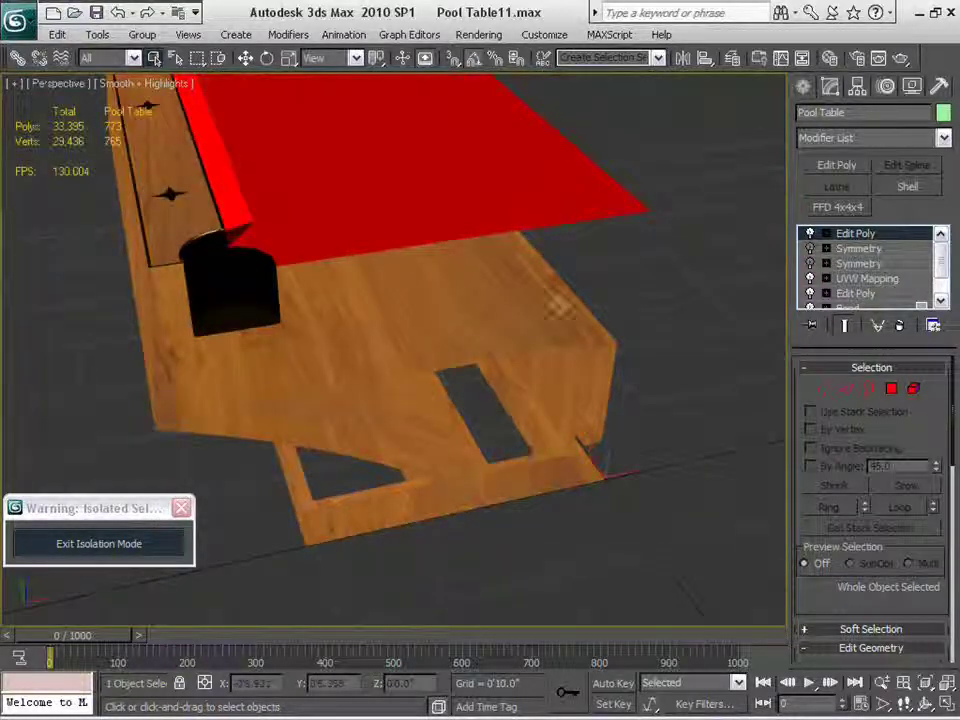
middle_click_drag(617, 440, 487, 290, "alt")
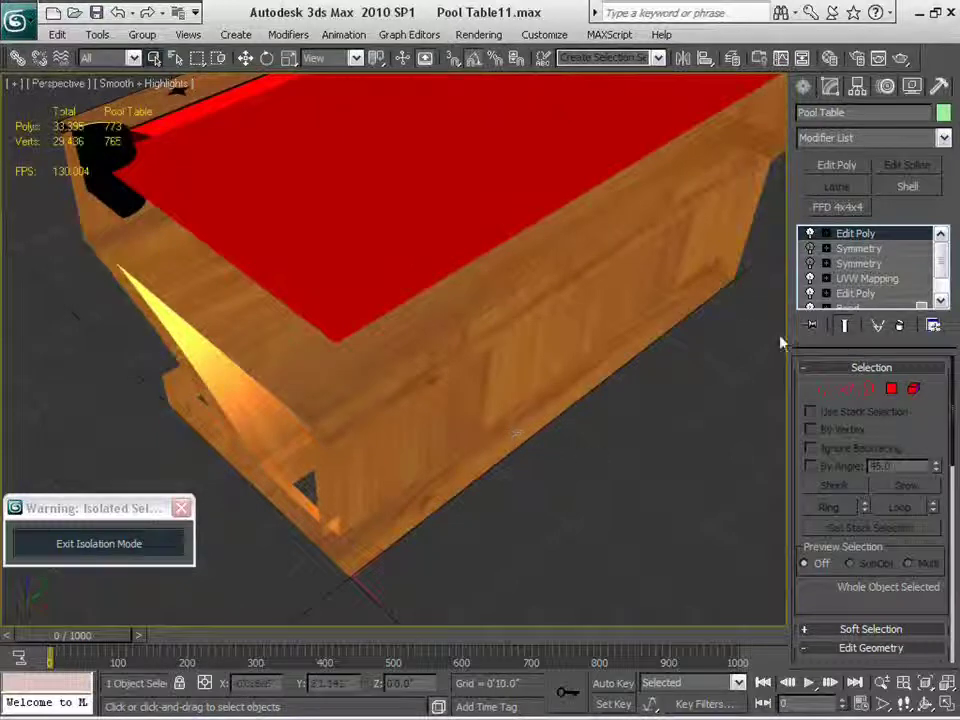
middle_click_drag(589, 346, 595, 418, "alt")
scroll(595, 418, "up", 3)
middle_click_drag(556, 520, 525, 570, "alt")
middle_click_drag(490, 480, 443, 340, "alt")
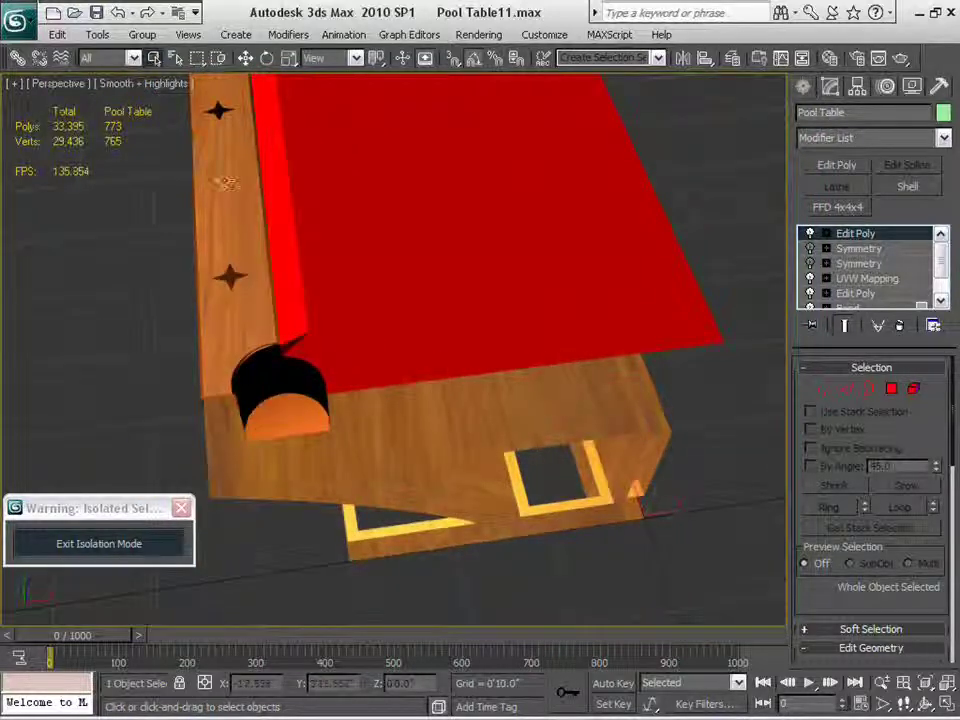
Step: Exit isolation mode, discard the changes to Pool Table11.max and open Pool Table14.max
key("ctrl+o")
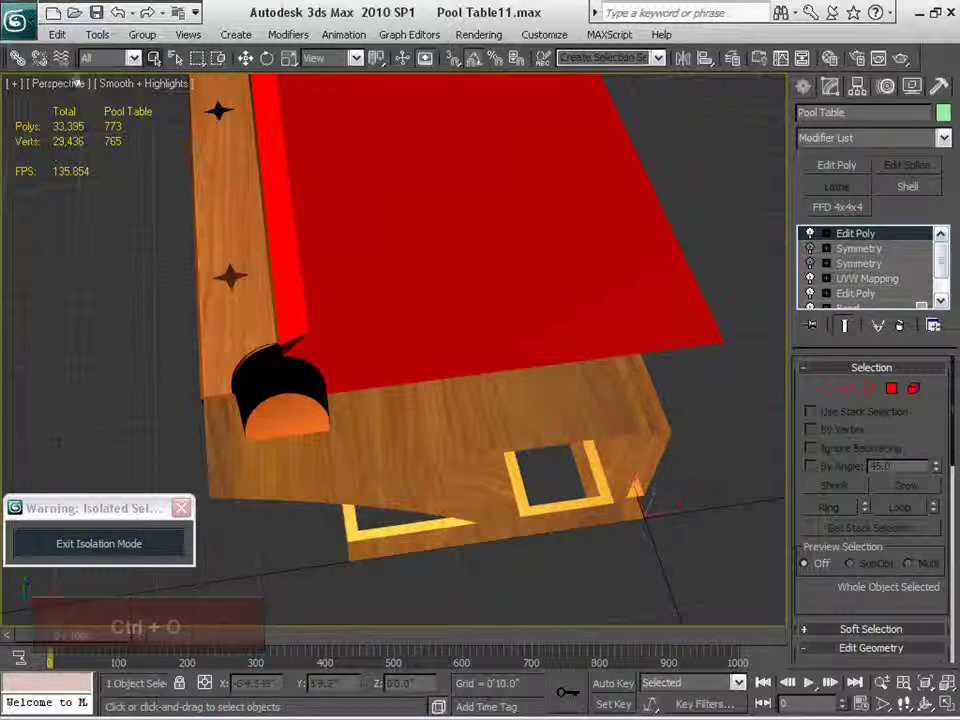
left_click(74, 12)
left_click(490, 420)
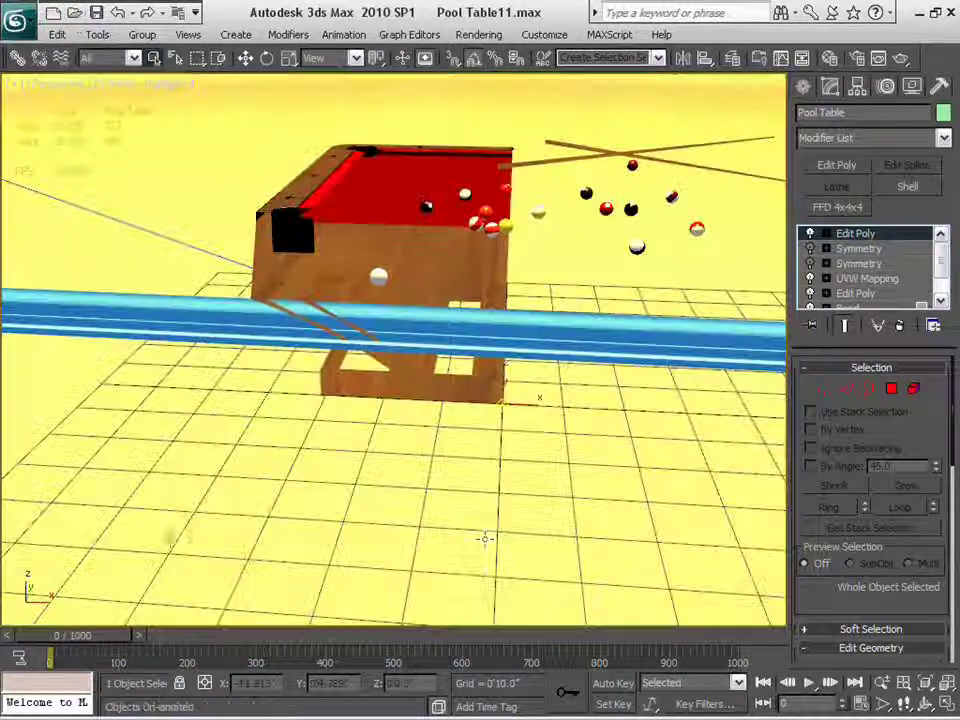
key("ctrl+o")
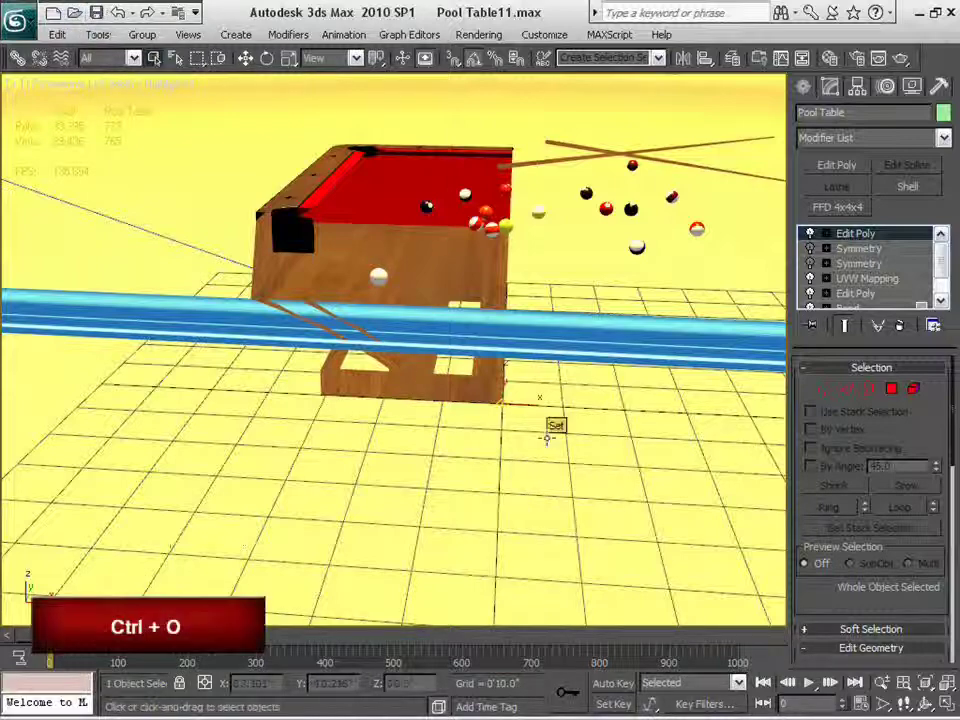
key("ctrl+b")
key("ctrl+b")
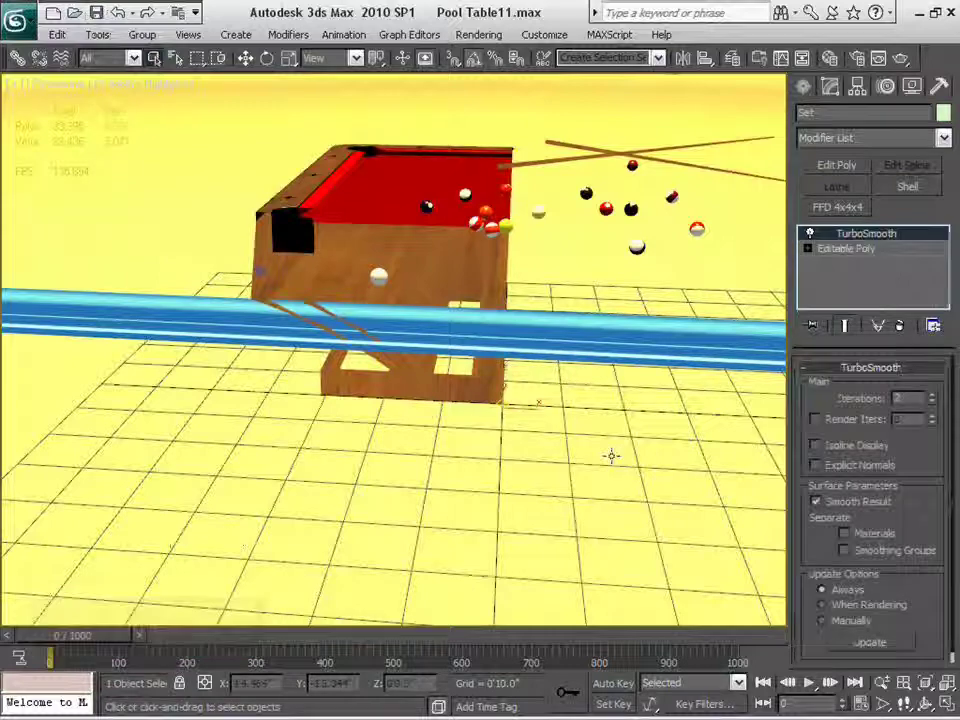
key("ctrl+o")
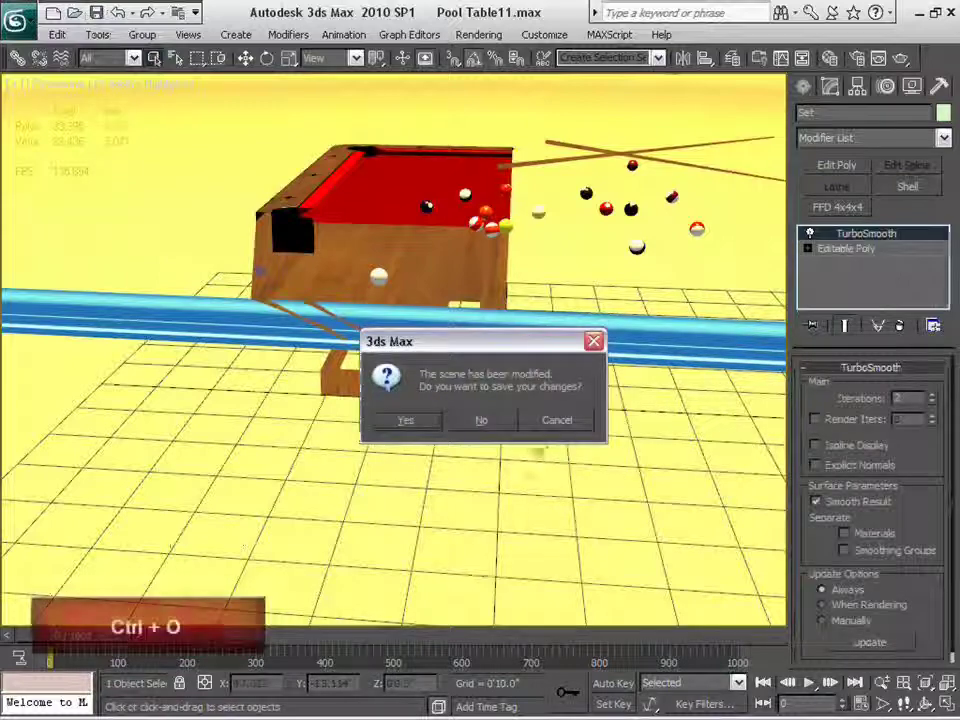
left_click(482, 418)
left_click(290, 116)
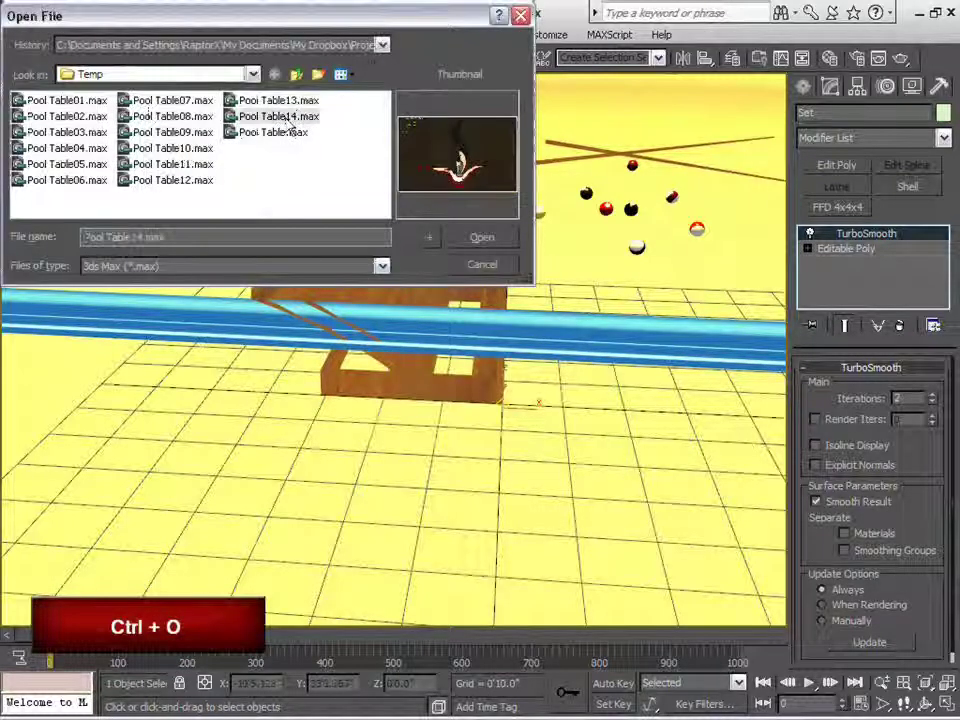
left_click(481, 241)
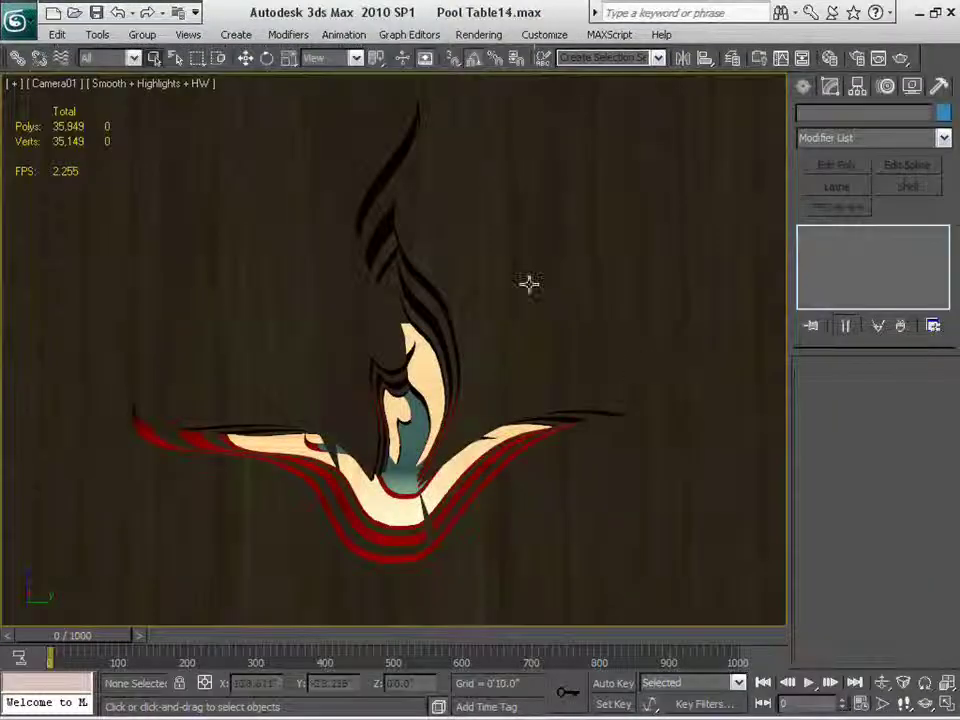
Step: Select the pool table, switch to the perspective view and inspect its modifier stack and outer sides
left_click(529, 283)
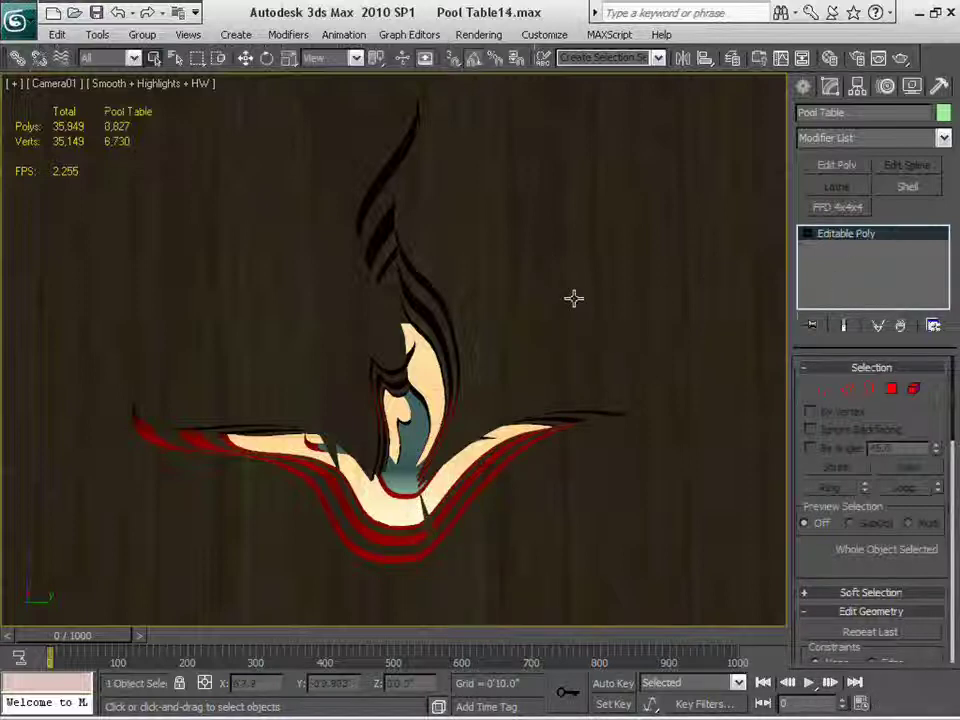
key("p")
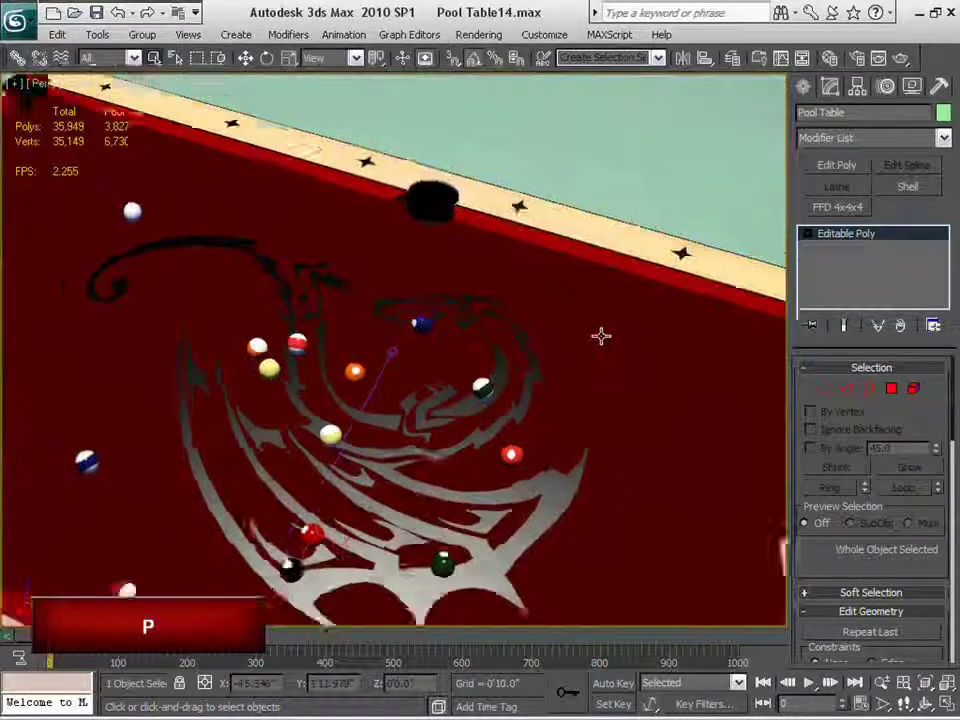
scroll(467, 371, "down", 4)
middle_click_drag(413, 418, 591, 379, "alt")
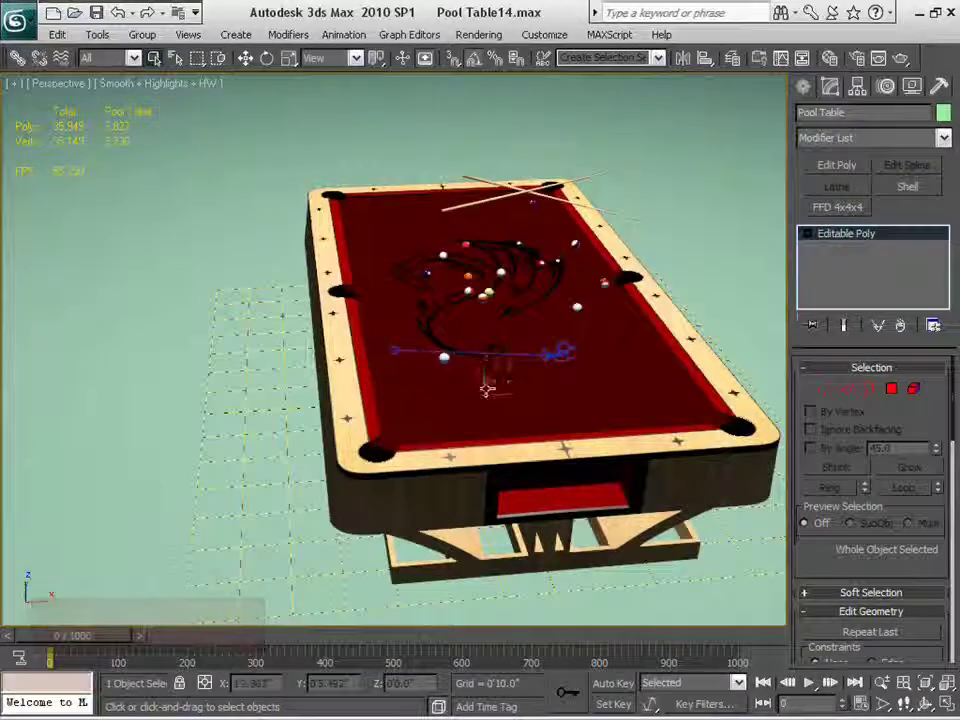
middle_click_drag(486, 388, 505, 419, "alt")
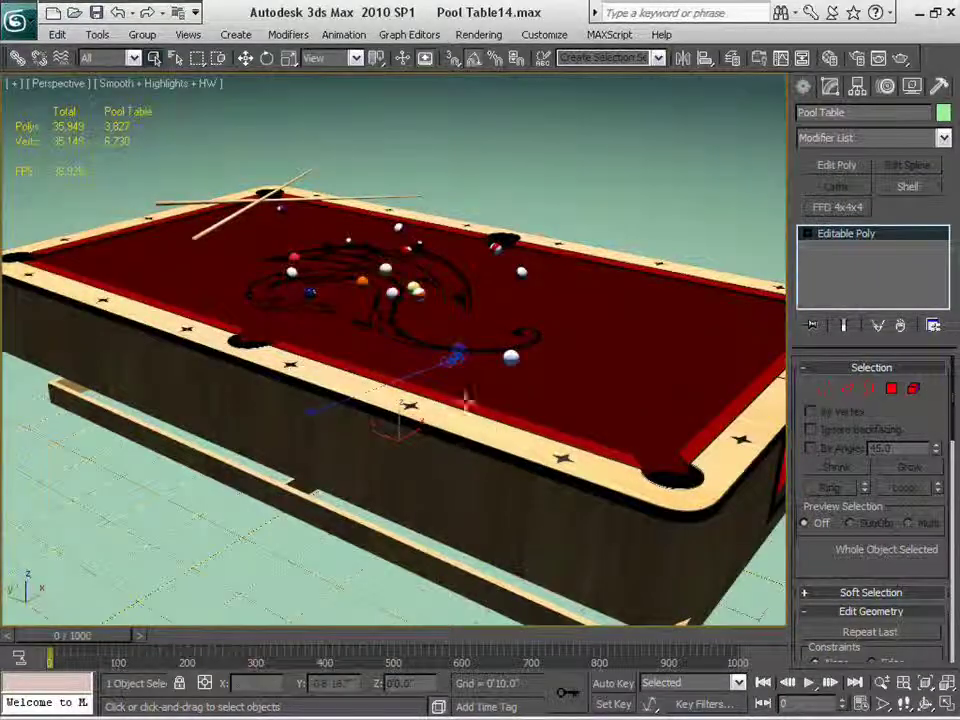
middle_click_drag(541, 446, 420, 302, "alt")
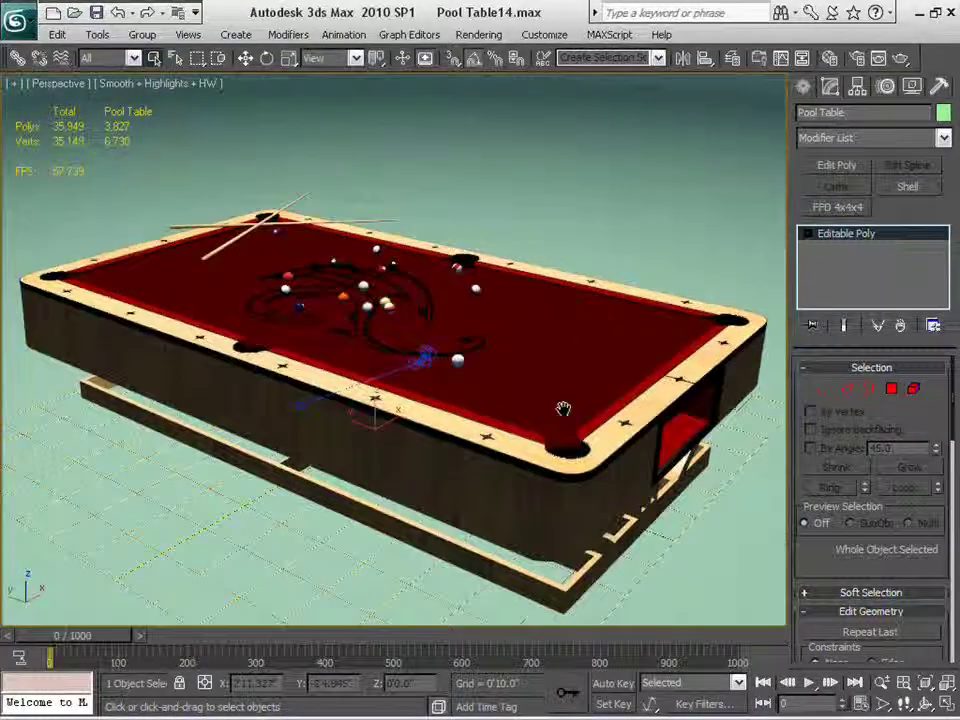
Step: Examine the corner pocket, the cushion and the gap along the wooden top rail up close
middle_click_drag(510, 365, 452, 289)
scroll(386, 371, "up", 2)
scroll(452, 289, "up", 3)
middle_click_drag(482, 372, 489, 407, "alt")
scroll(495, 395, "up", 4)
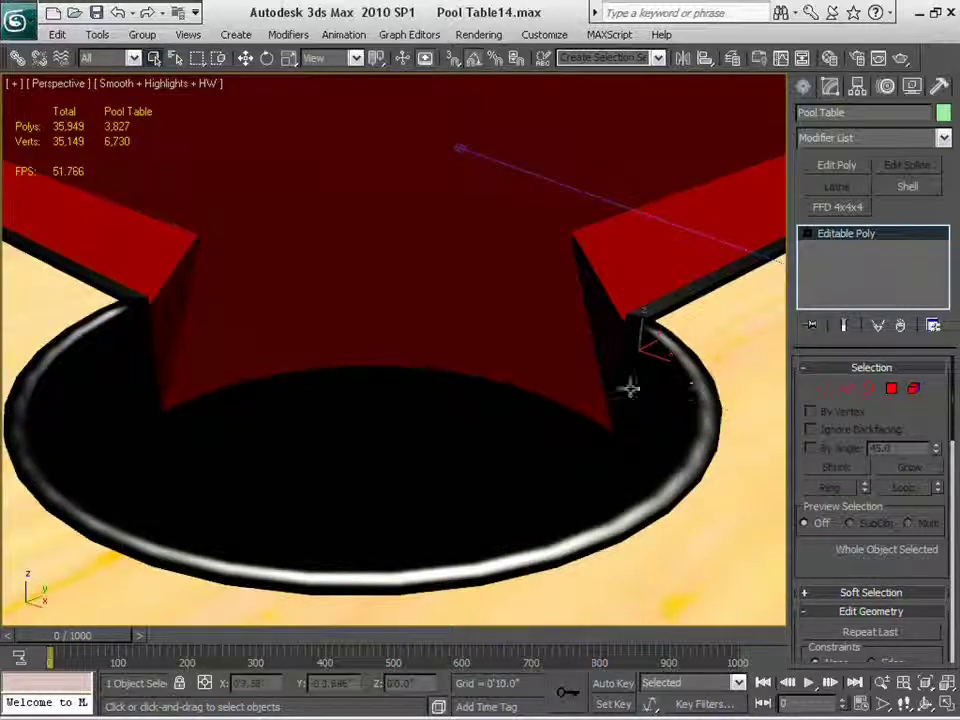
middle_click_drag(220, 414, 335, 445)
scroll(335, 445, "up", 2)
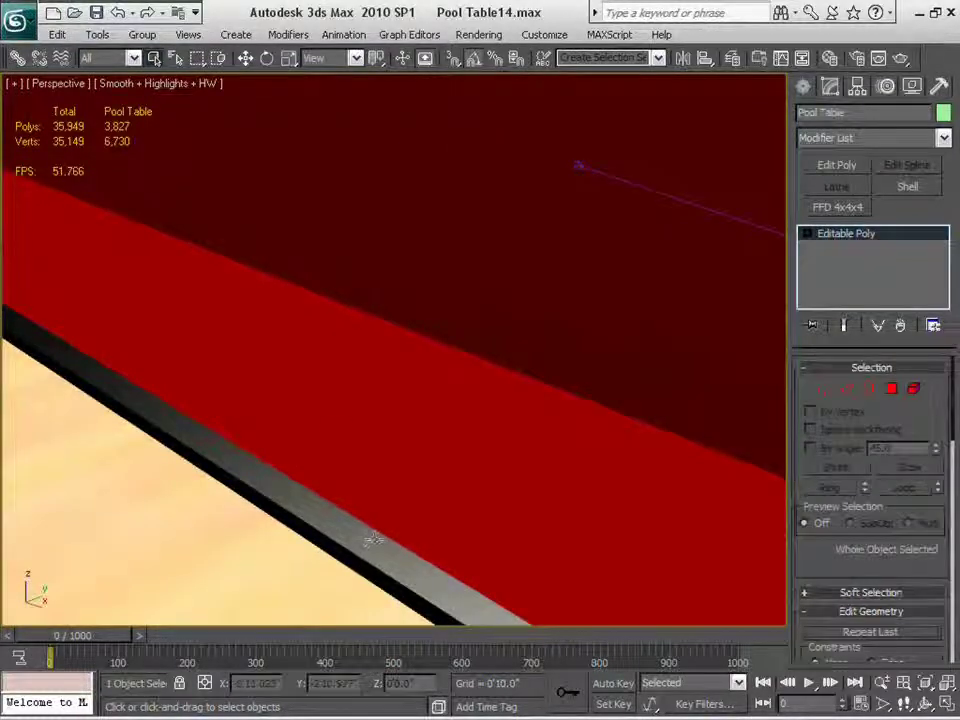
mouse_move(417, 528)
middle_mouse_down()
mouse_move(420, 446)
mouse_move(424, 527)
middle_mouse_up()
scroll(424, 527, "down", 2)
scroll(487, 436, "down", 4)
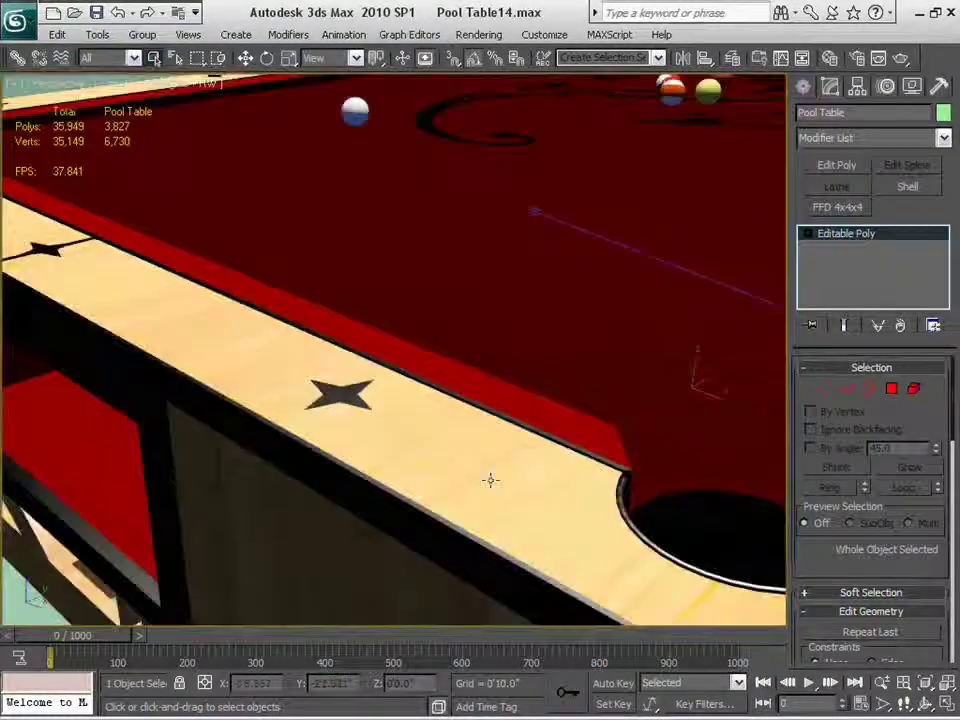
scroll(469, 405, "down", 3)
scroll(525, 386, "down", 5)
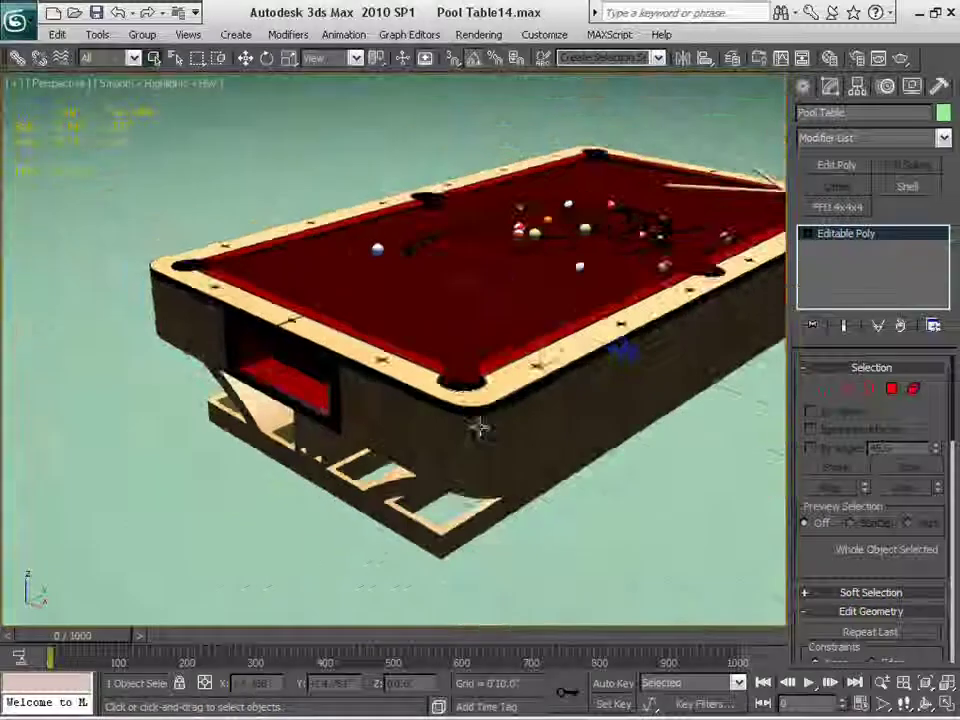
Step: Inspect the whole table top with its pockets, rails, star inlays and cloth design from above
middle_click_drag(478, 429, 600, 500, "alt")
scroll(401, 370, "up", 5)
middle_click_drag(401, 370, 570, 525)
scroll(544, 347, "down", 3)
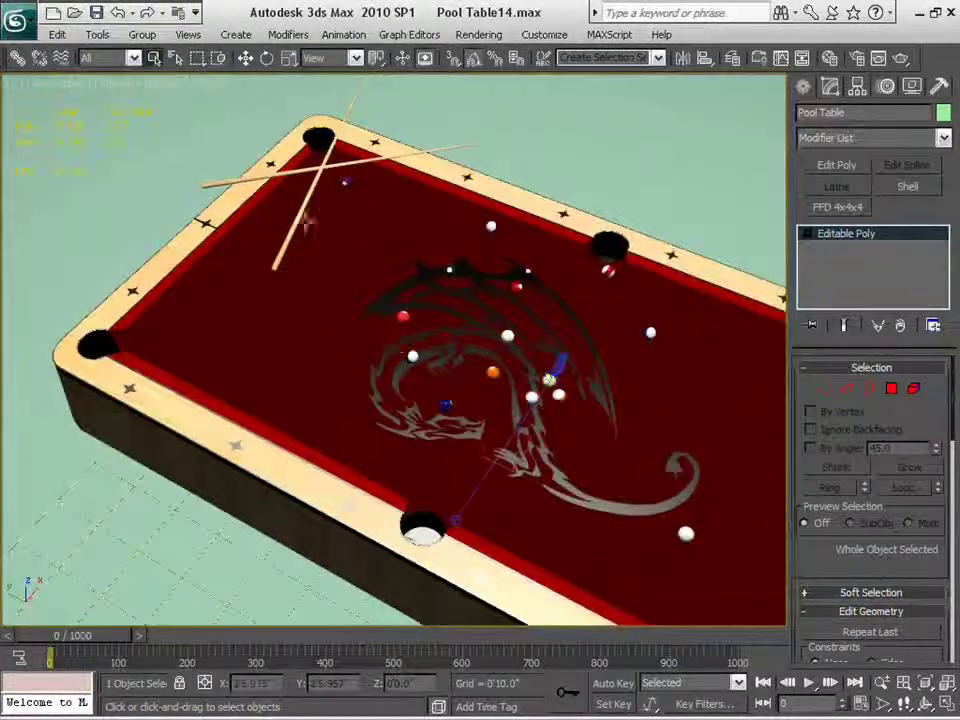
scroll(484, 390, "down", 3)
middle_click_drag(533, 440, 420, 371)
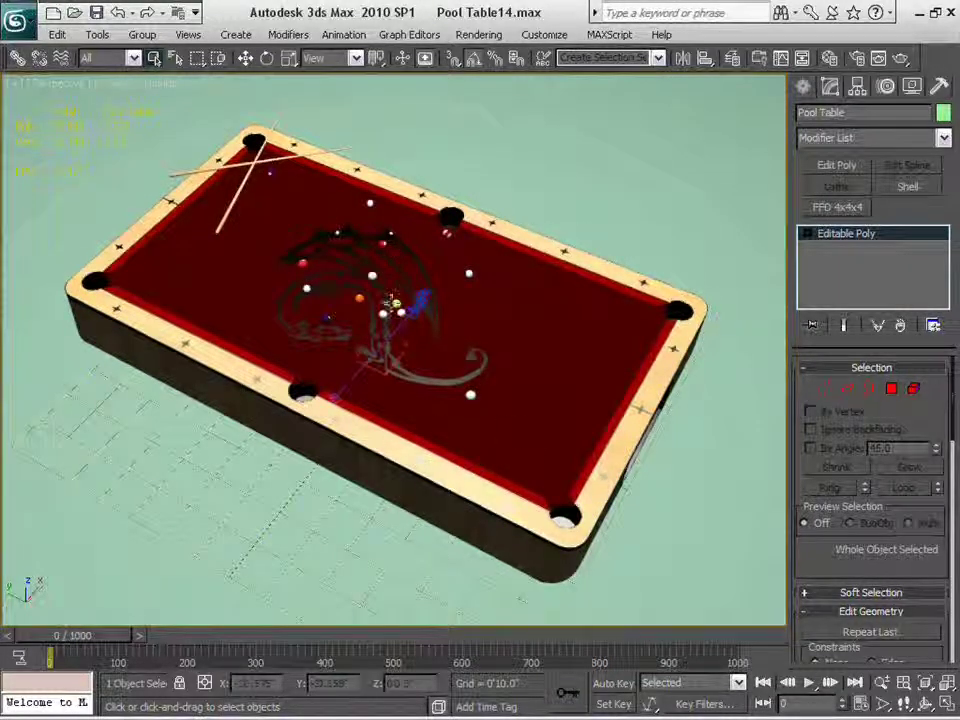
middle_click_drag(312, 281, 331, 228)
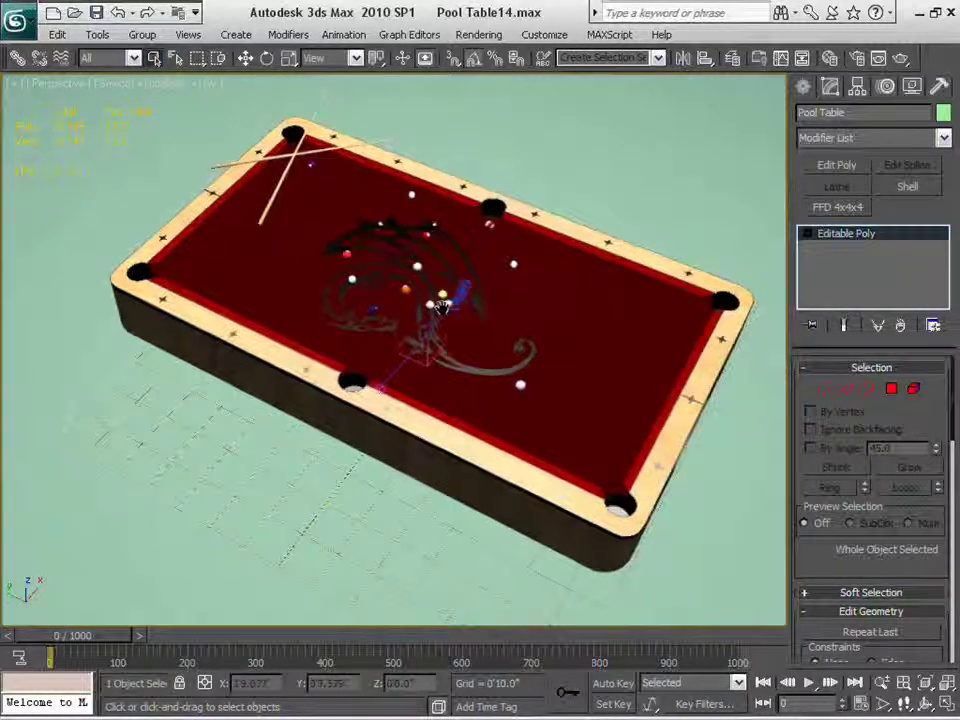
Step: Discard the changes to Pool Table14.max, preview the earlier saved versions and open Pool Table07.max
key("ctrl+o")
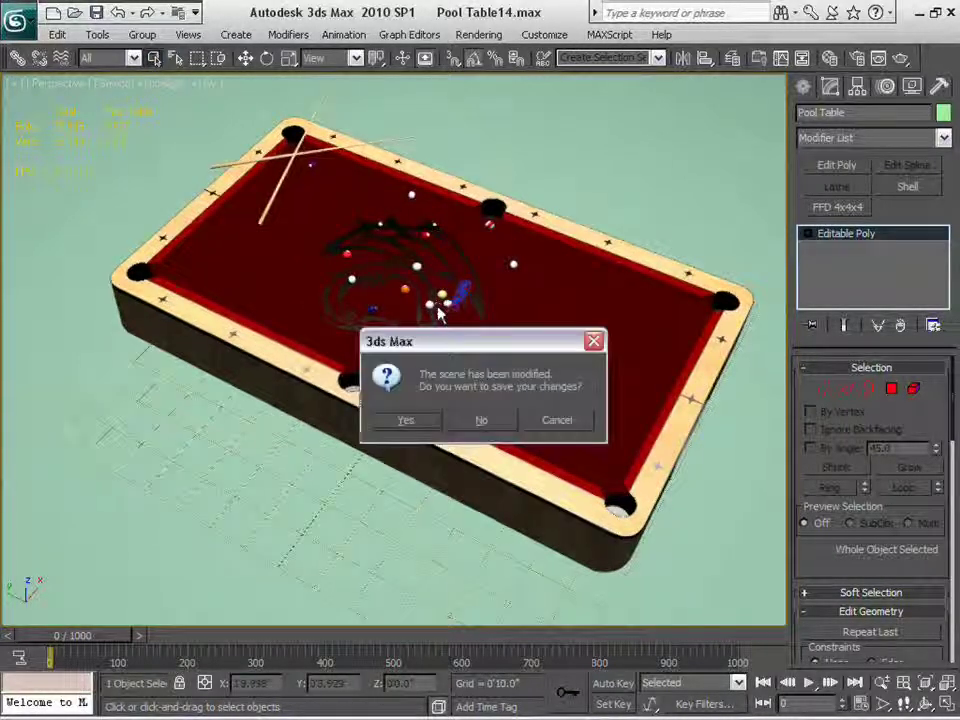
left_click(498, 421)
left_click(279, 100)
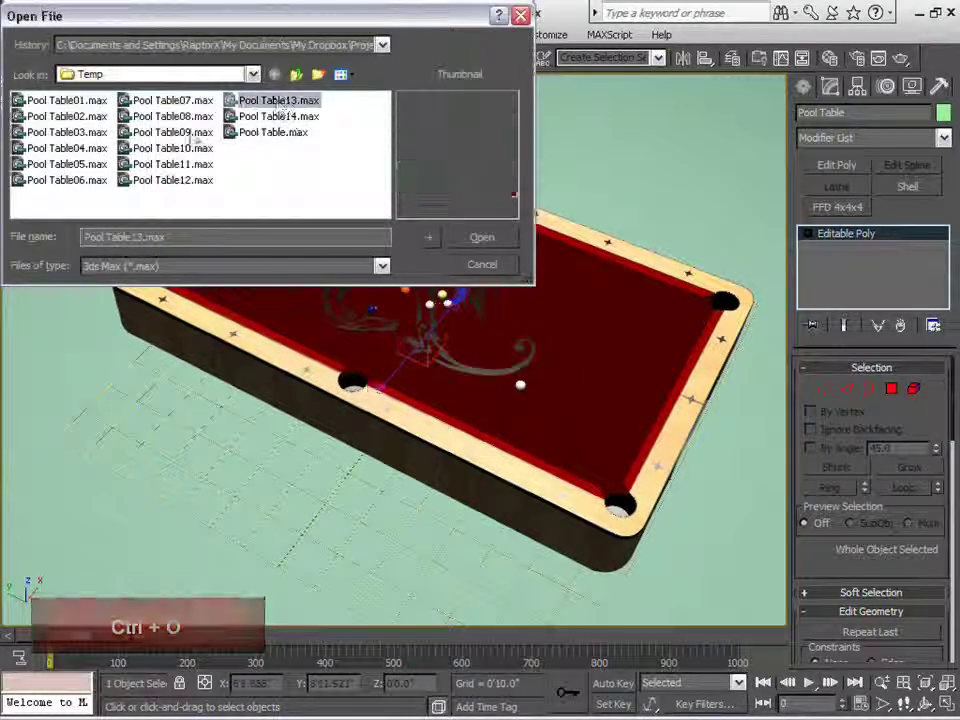
left_click(190, 180)
left_click(178, 116)
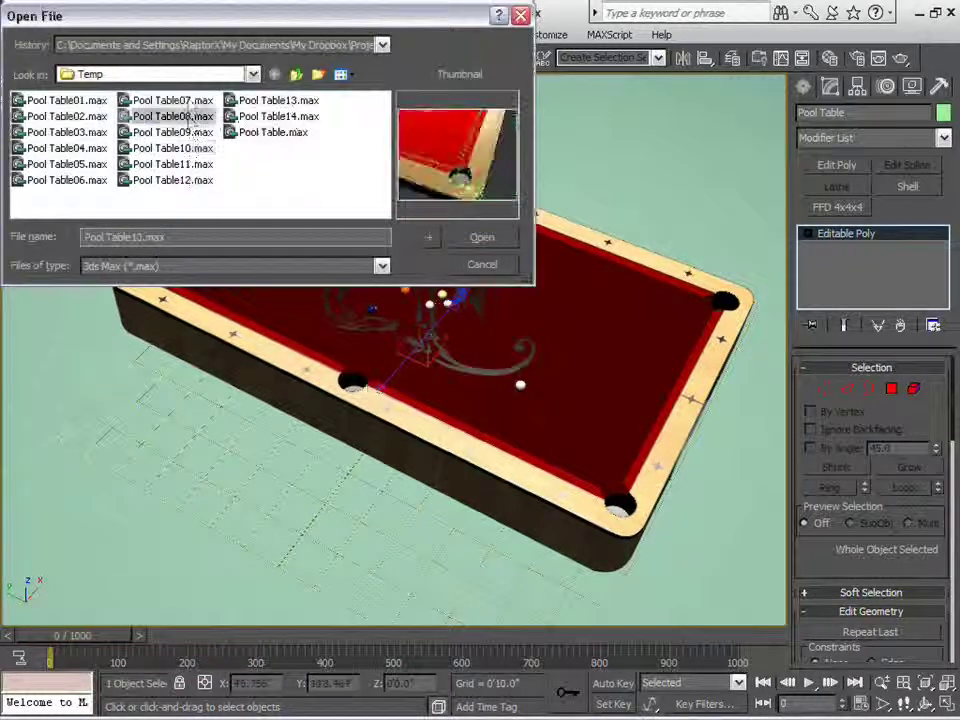
left_click(185, 103)
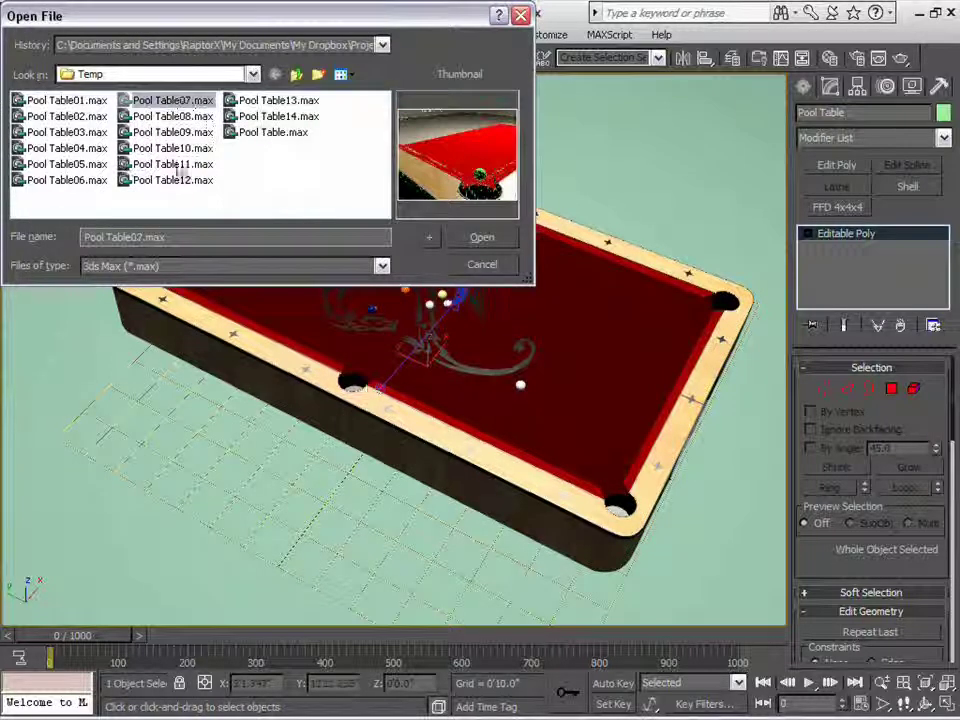
left_click(484, 237)
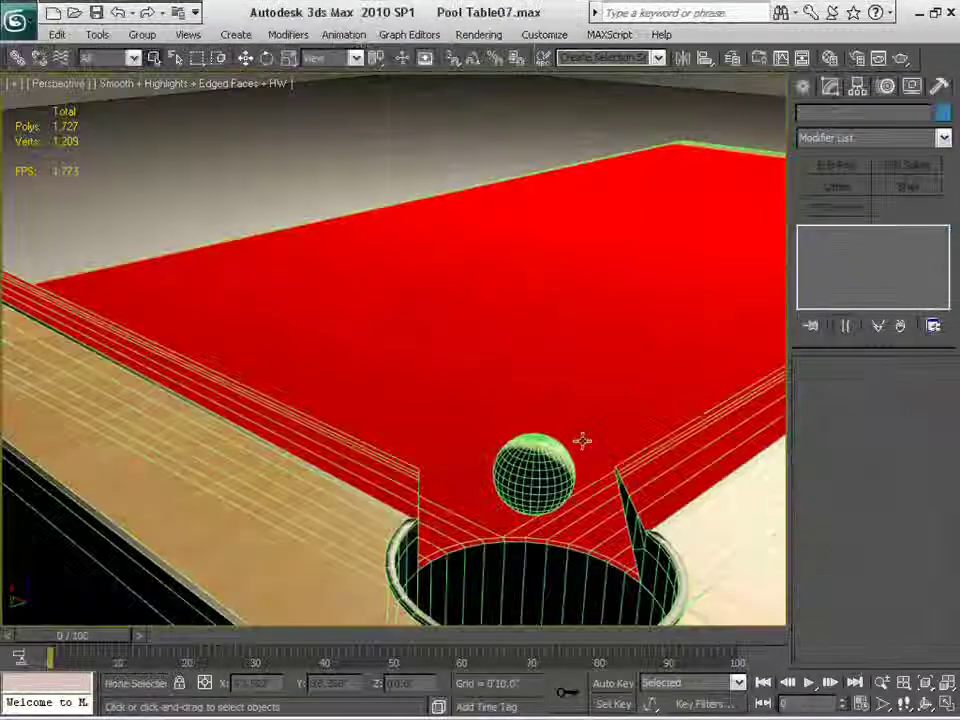
Step: Select the ball beside the table's corner pocket and activate the Move tool for it
middle_click_drag(582, 441, 343, 369, "alt")
scroll(491, 493, "down", 5)
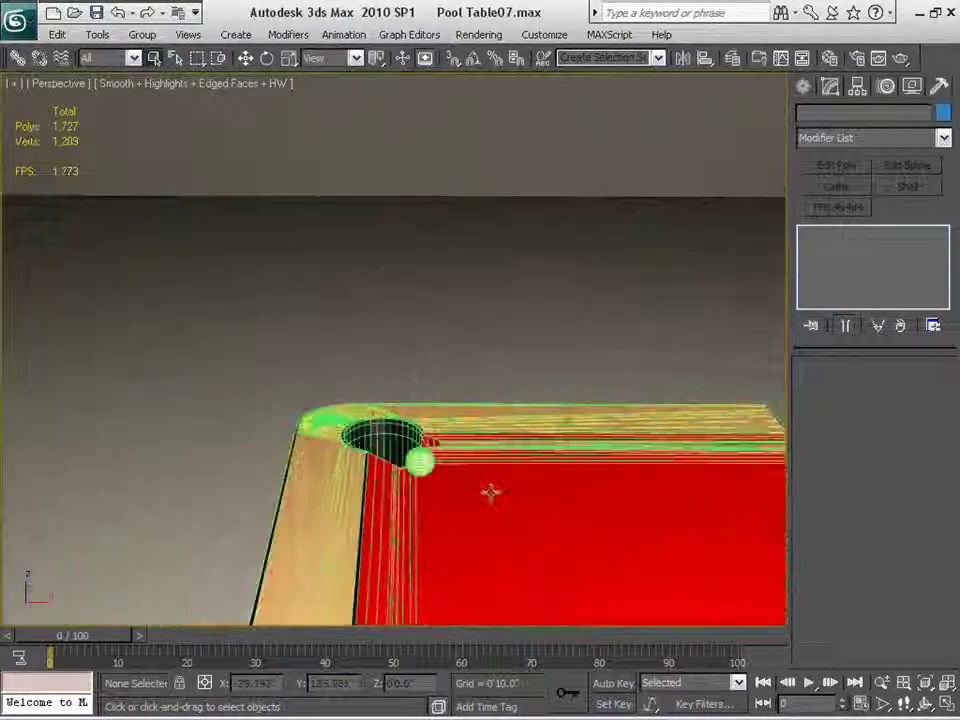
middle_click_drag(491, 493, 428, 307)
left_click(401, 294)
key("w")
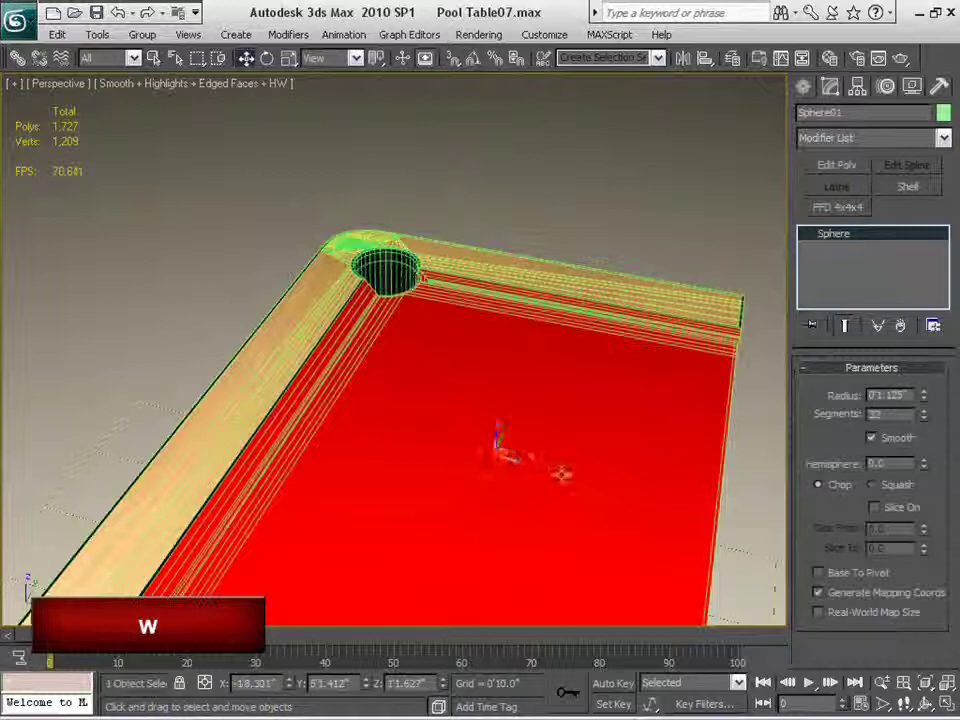
Step: Position the ball on the red cloth near the corner pocket and turn off the edged-faces display
middle_click_drag(434, 356, 616, 462, "alt")
scroll(486, 426, "up", 2)
scroll(616, 462, "up", 2)
left_click_drag(416, 206, 411, 203)
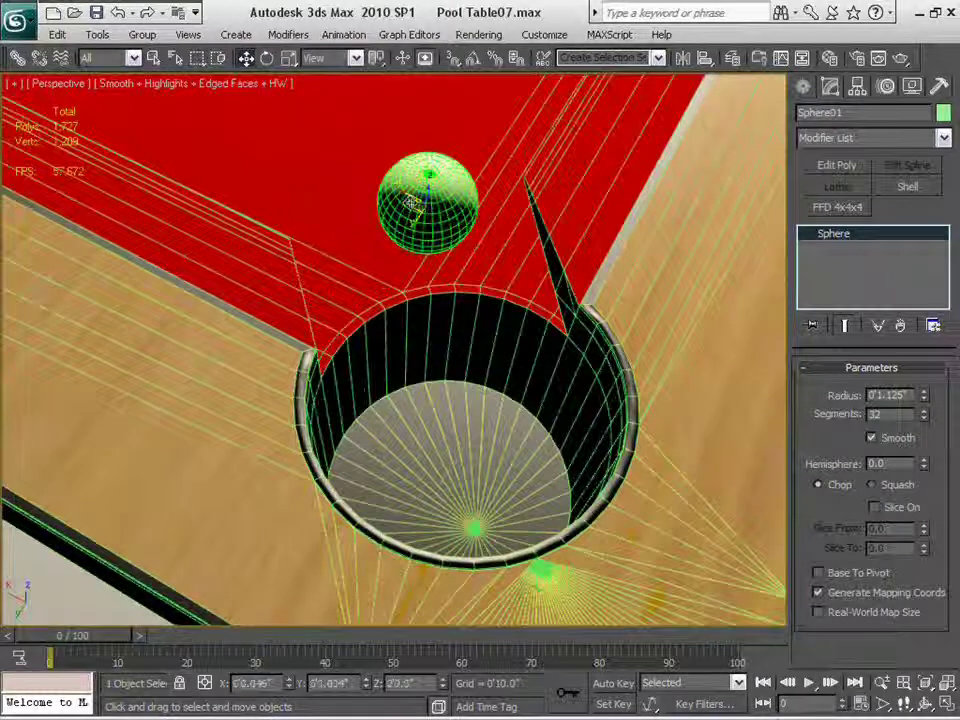
middle_click_drag(412, 203, 422, 283, "alt")
key("F4")
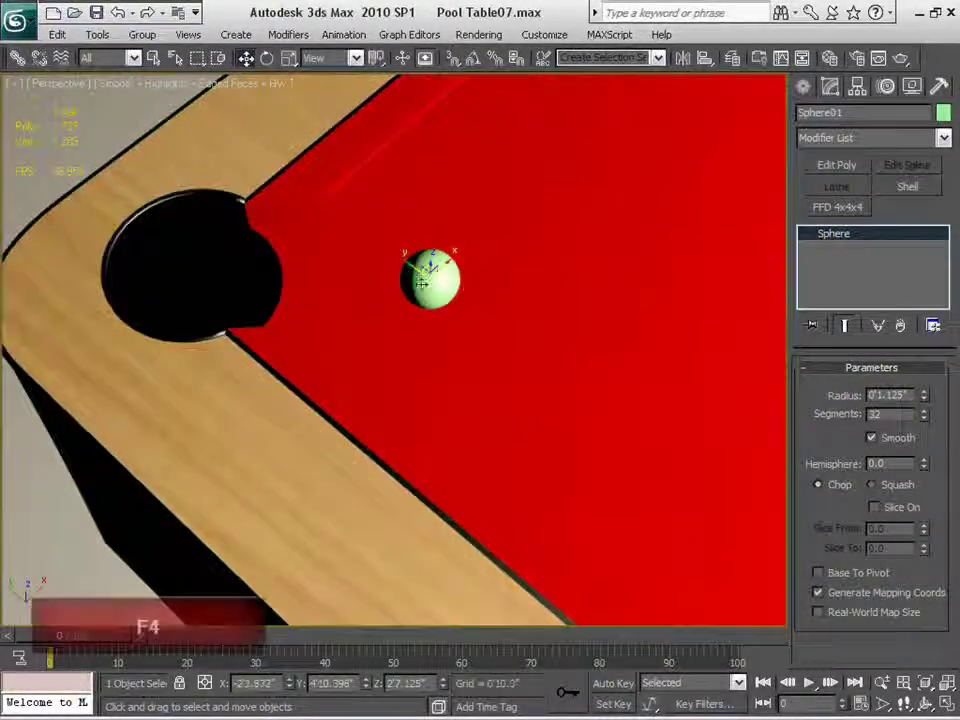
Step: Clone the ball as one independent copy farther from the corner pocket and convert the copy to an editable poly
left_click_drag(422, 283, 609, 415, "shift")
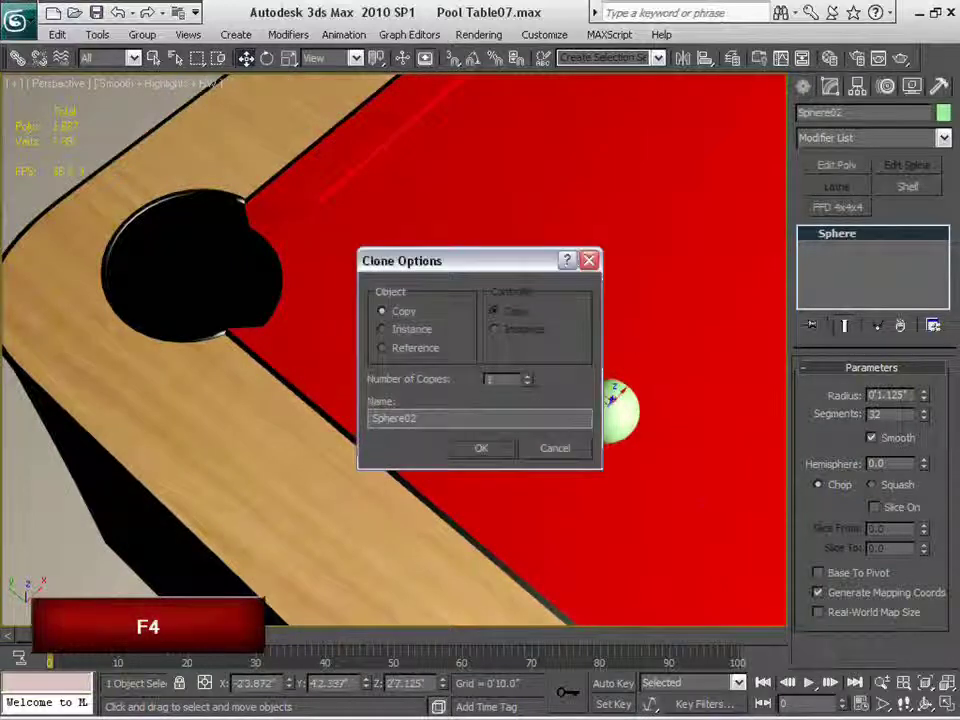
left_click(491, 446)
mouse_move(627, 467)
middle_mouse_down()
mouse_move(580, 403)
mouse_move(475, 382)
middle_mouse_up()
scroll(540, 424, "up", 1)
right_click(457, 324)
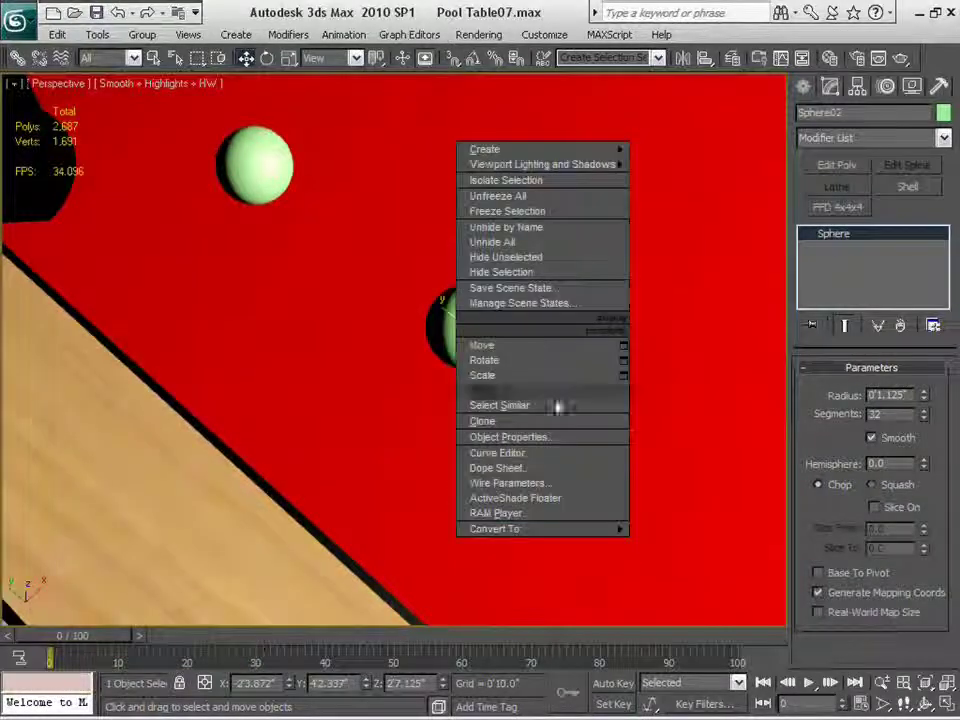
mouse_move(566, 530)
left_click(684, 548)
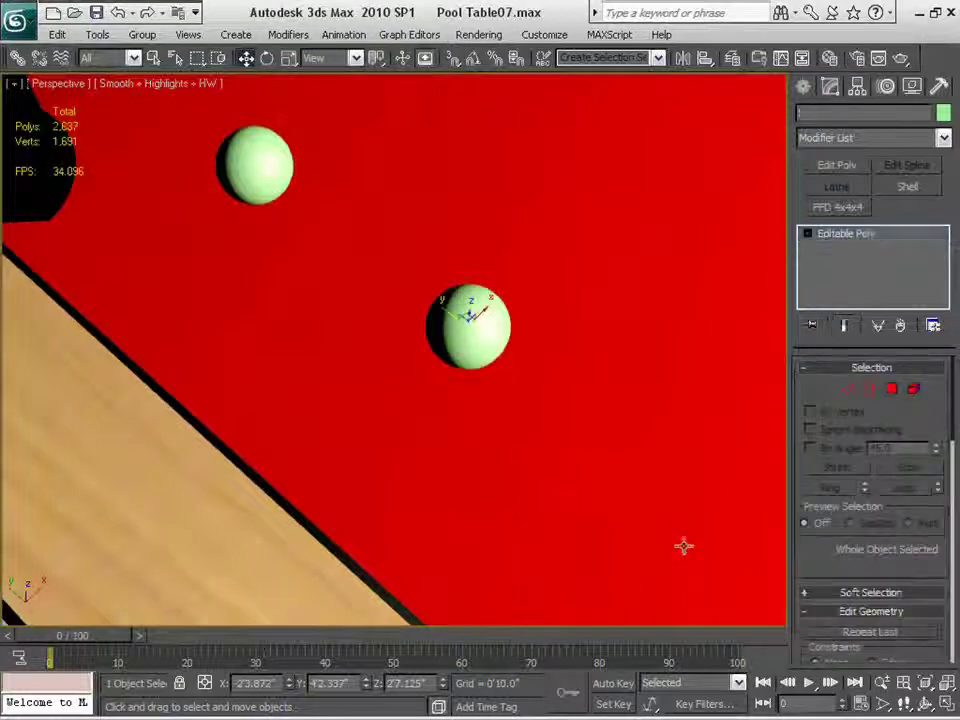
Step: Select all polygons of the copied ball at polygon sub-object level
middle_click_drag(606, 459, 555, 452, "alt")
scroll(555, 452, "up", 3)
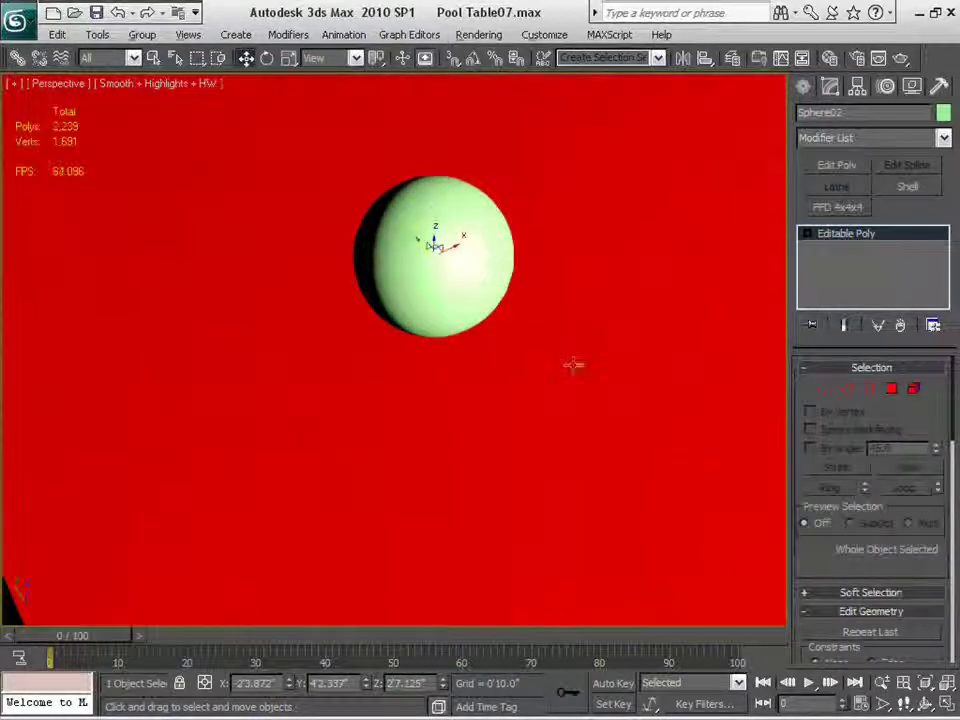
middle_click_drag(573, 365, 574, 523)
scroll(574, 523, "up", 3)
middle_click_drag(548, 405, 565, 453)
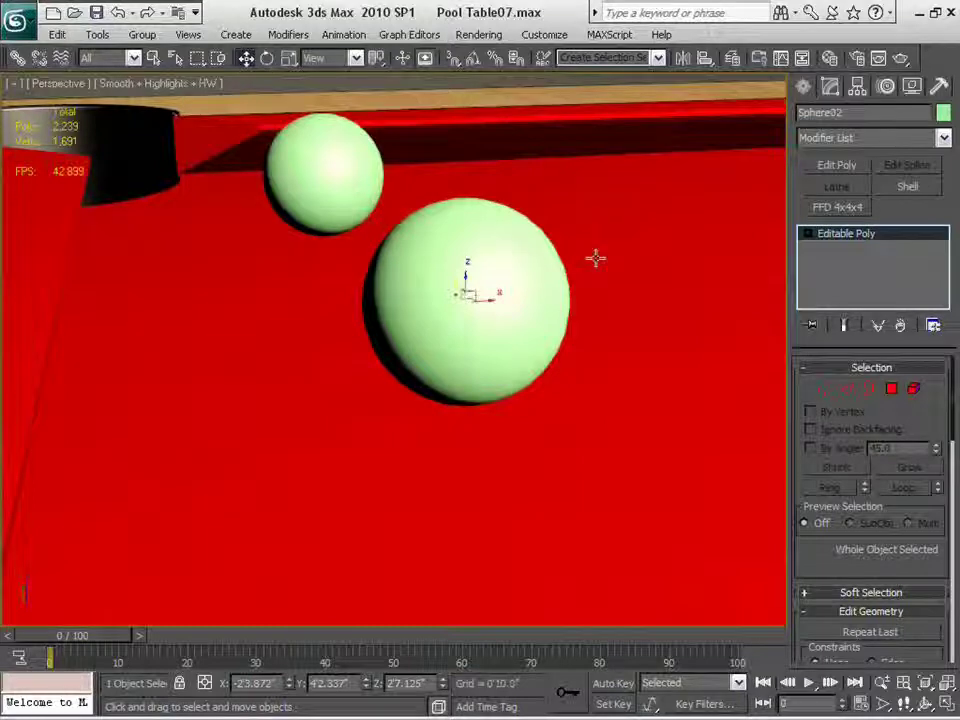
left_click(891, 389)
left_click(512, 282)
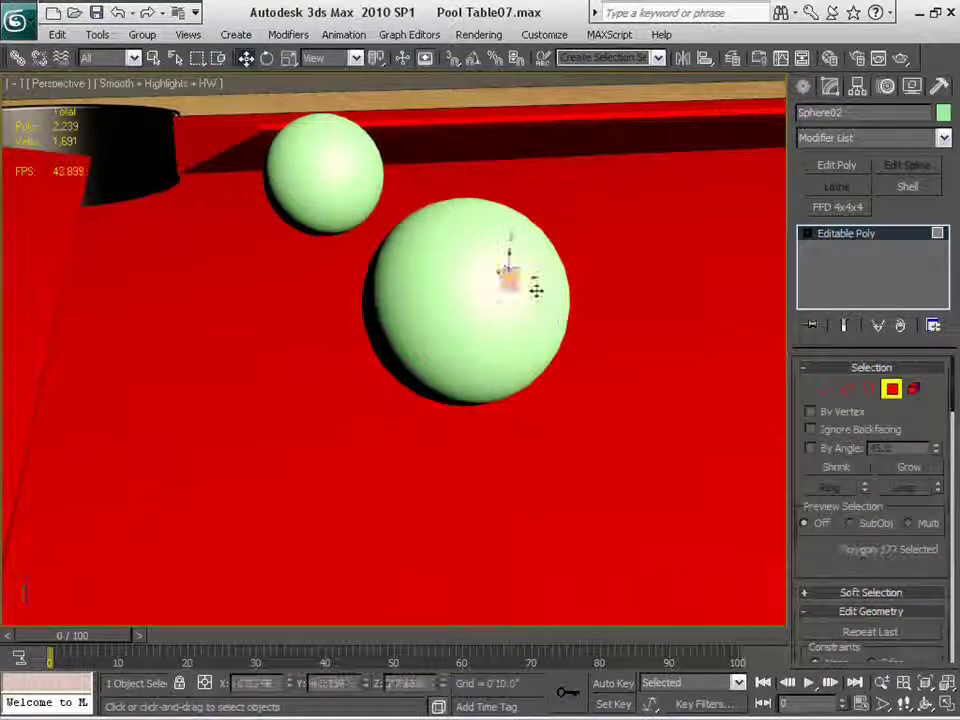
key("ctrl+a")
middle_click_drag(606, 433, 598, 390, "alt")
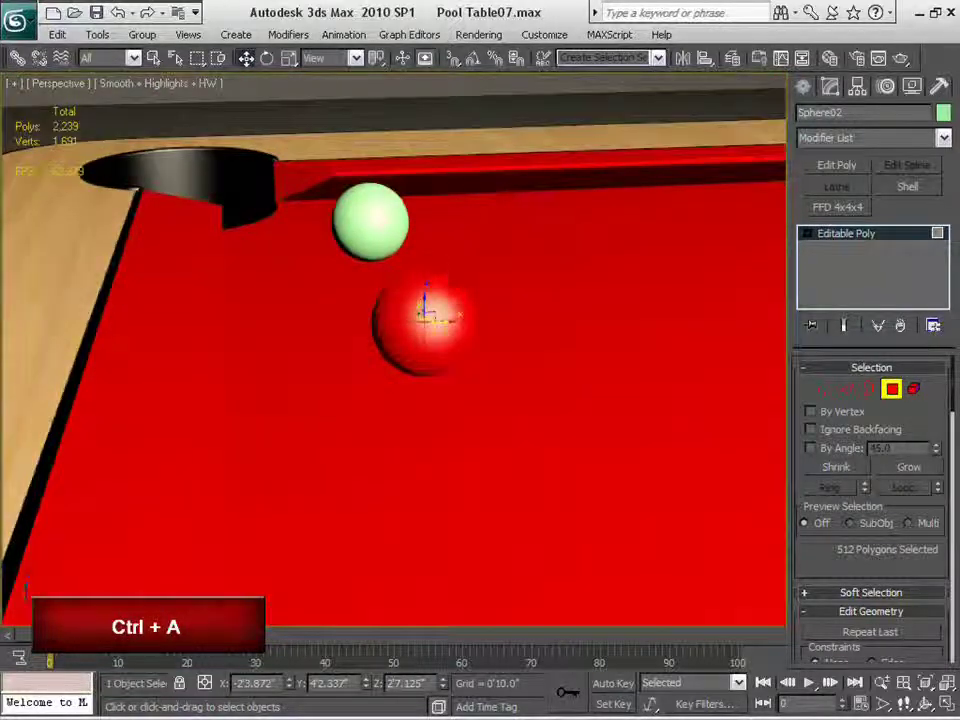
Step: Open PoolBalls.jpg from the Ref Images folder in the picture viewer and examine the balls' number circles and stripes
key("alt+Tab")
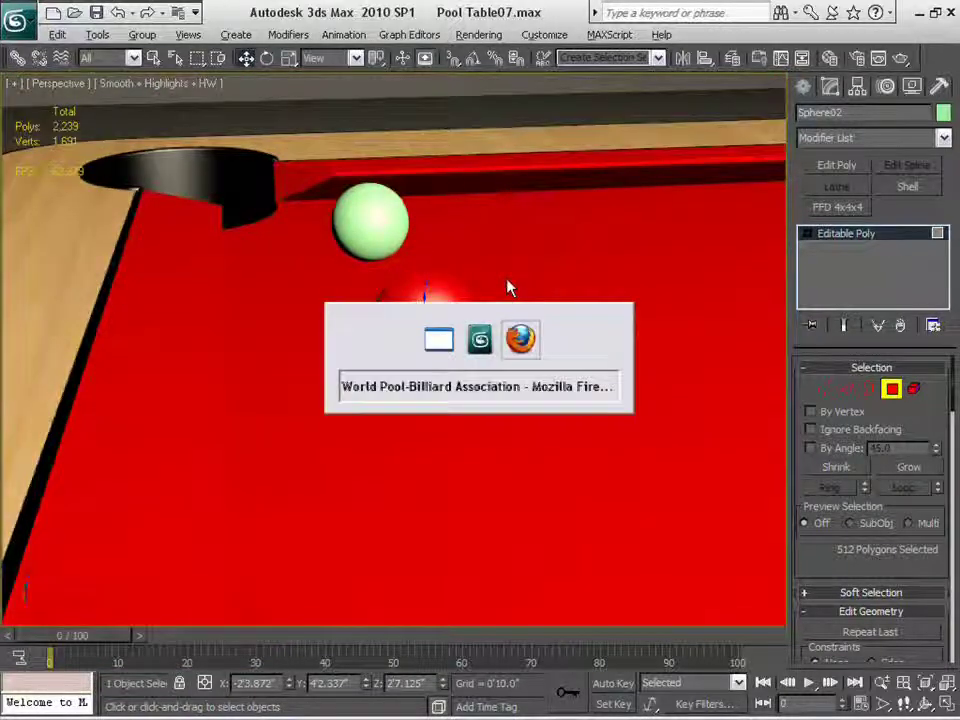
key("alt+Tab")
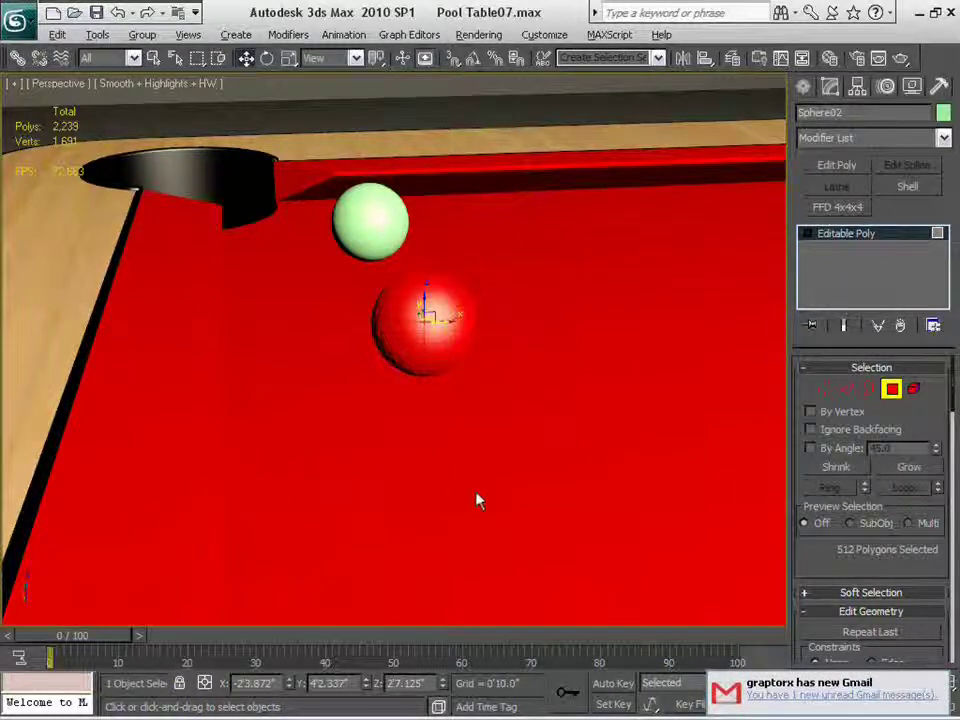
mouse_move(626, 713)
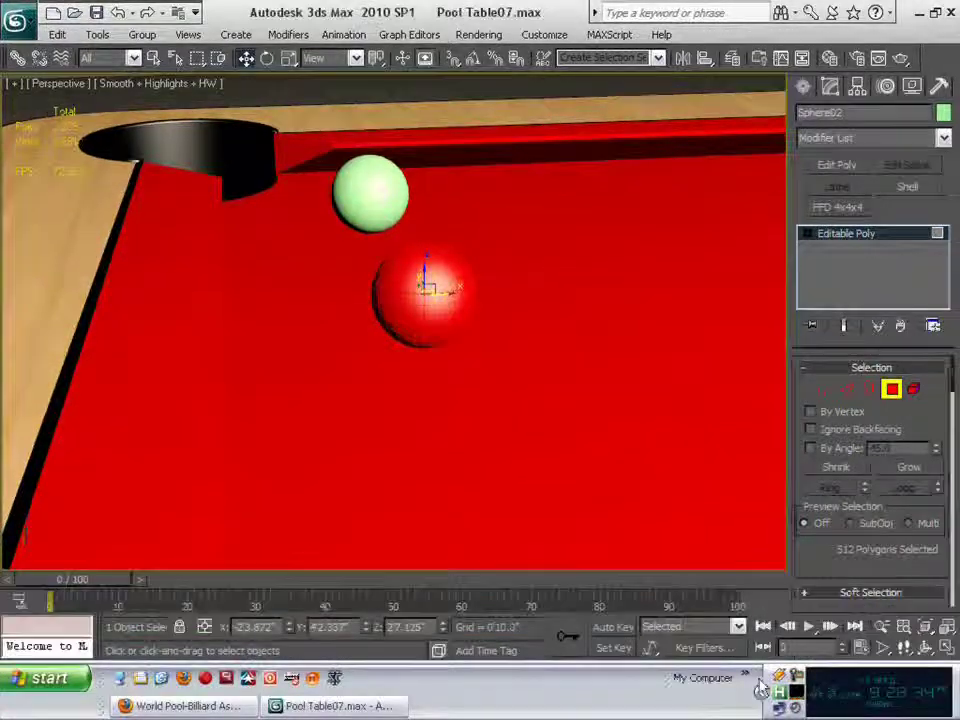
left_click(744, 676)
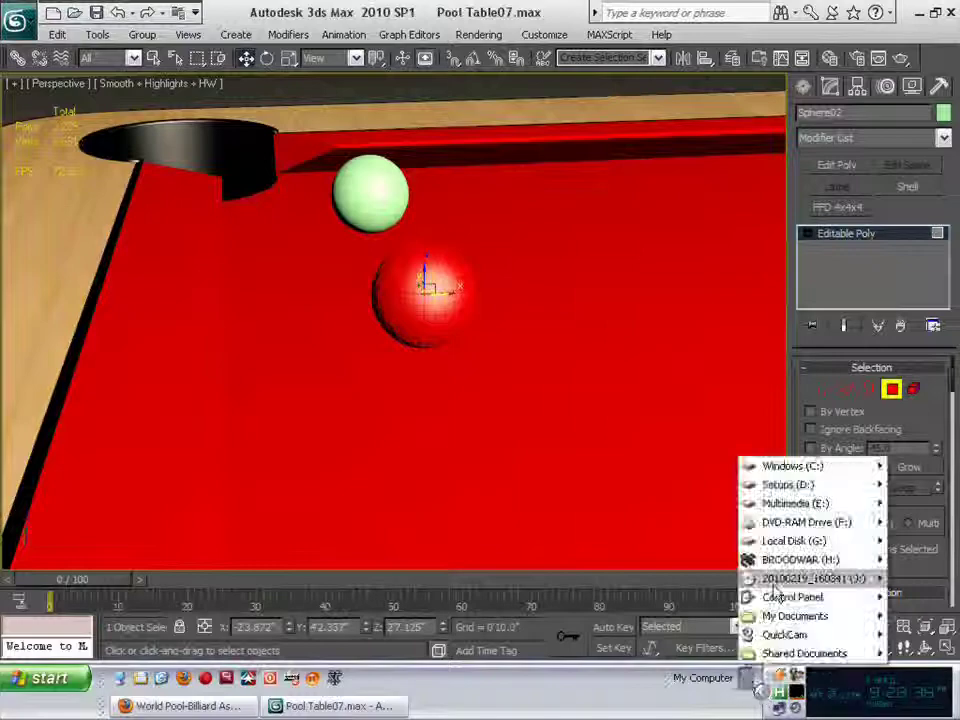
mouse_move(793, 614)
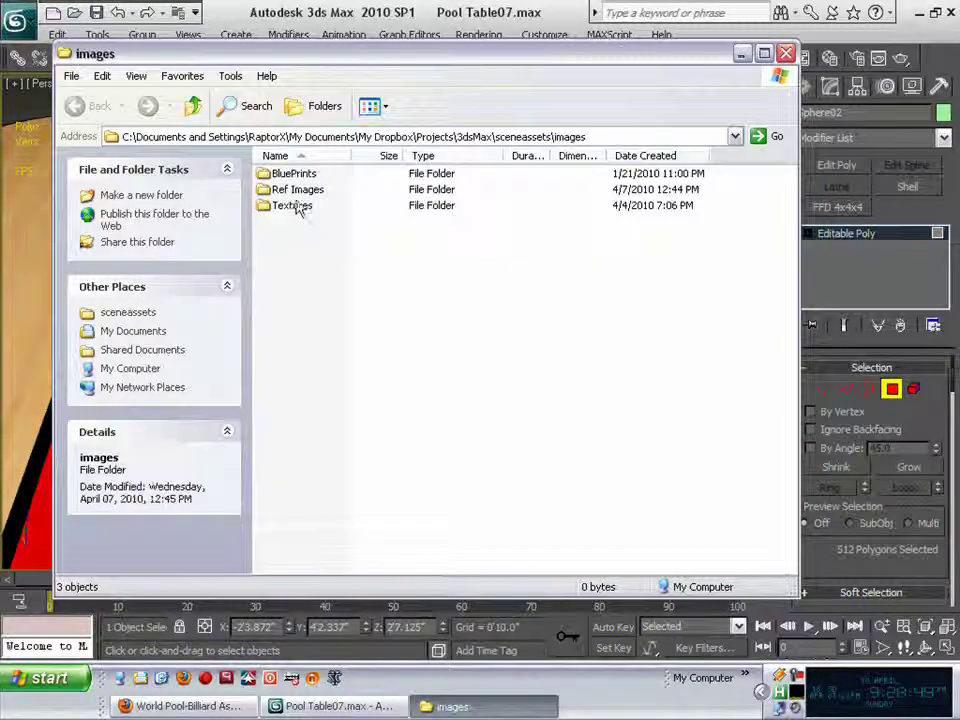
double_click(297, 189)
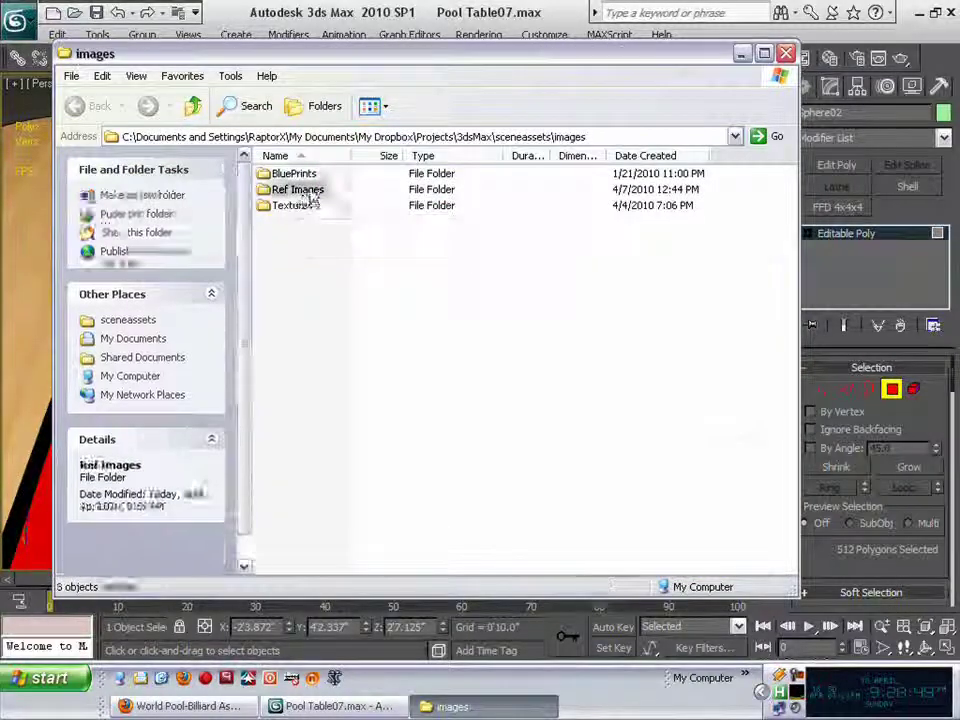
left_click_drag(300, 53, 412, 53)
double_click(412, 174)
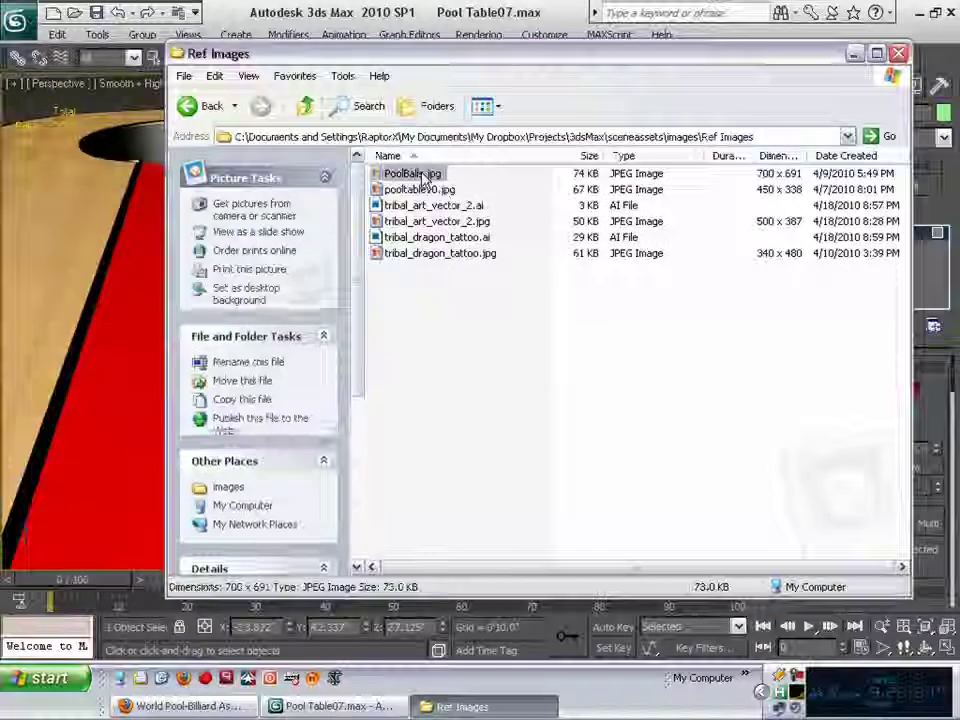
left_click_drag(721, 117, 683, 104)
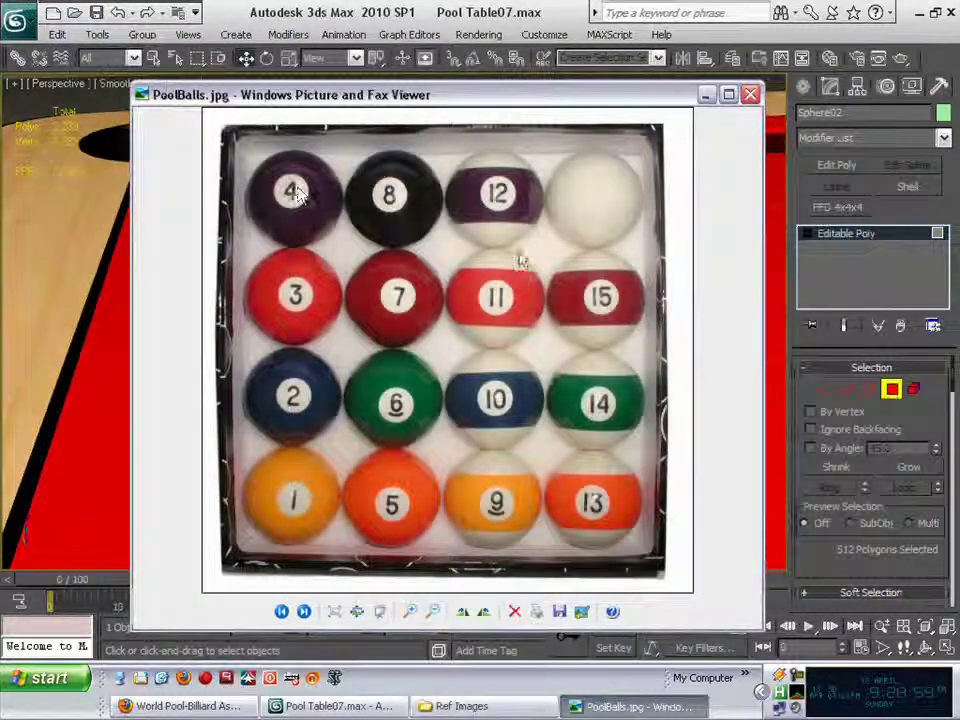
left_click_drag(674, 94, 778, 77)
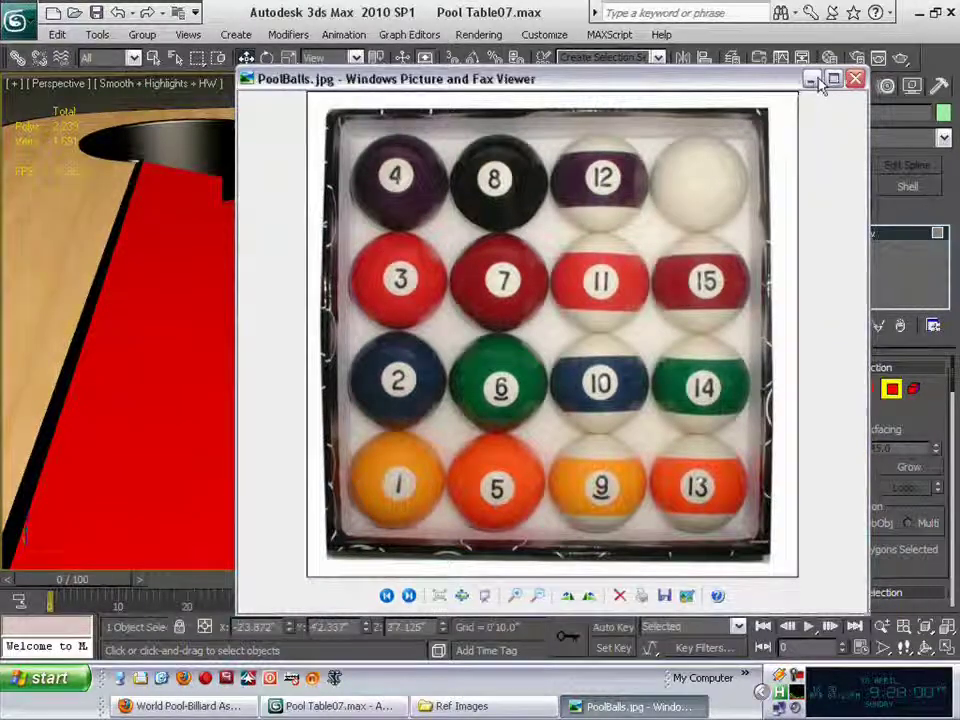
left_click(812, 80)
Step: Return to 3ds Max and change the Lighting and Shadows illumination option of the perspective viewport
scroll(510, 343, "down", 3)
middle_click_drag(507, 263, 554, 450)
scroll(554, 450, "up", 2)
left_click(150, 87)
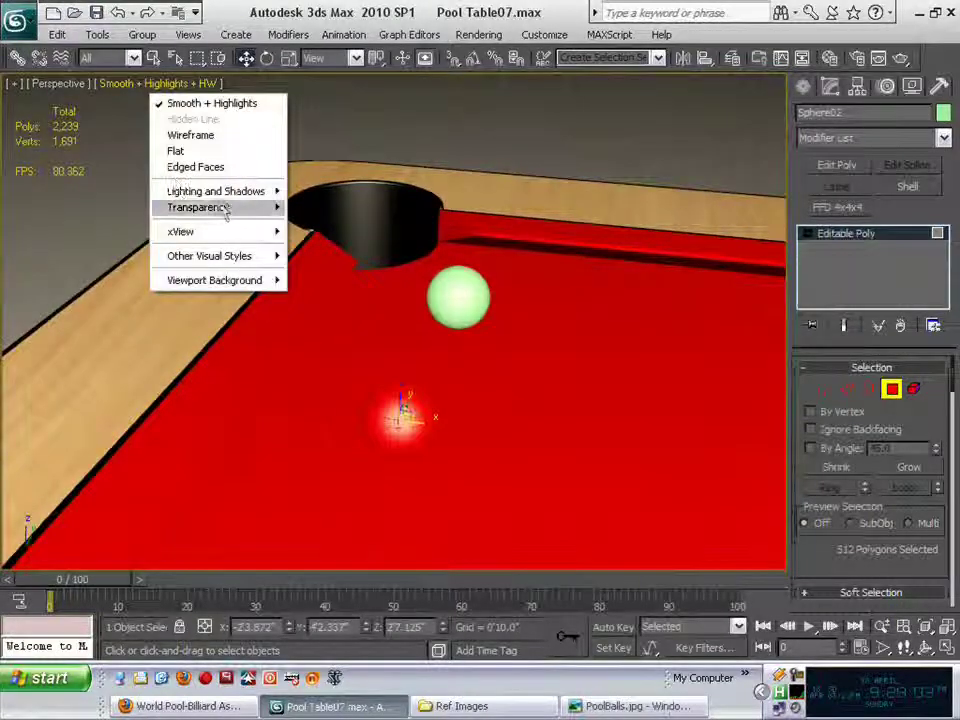
mouse_move(225, 191)
left_click(330, 207)
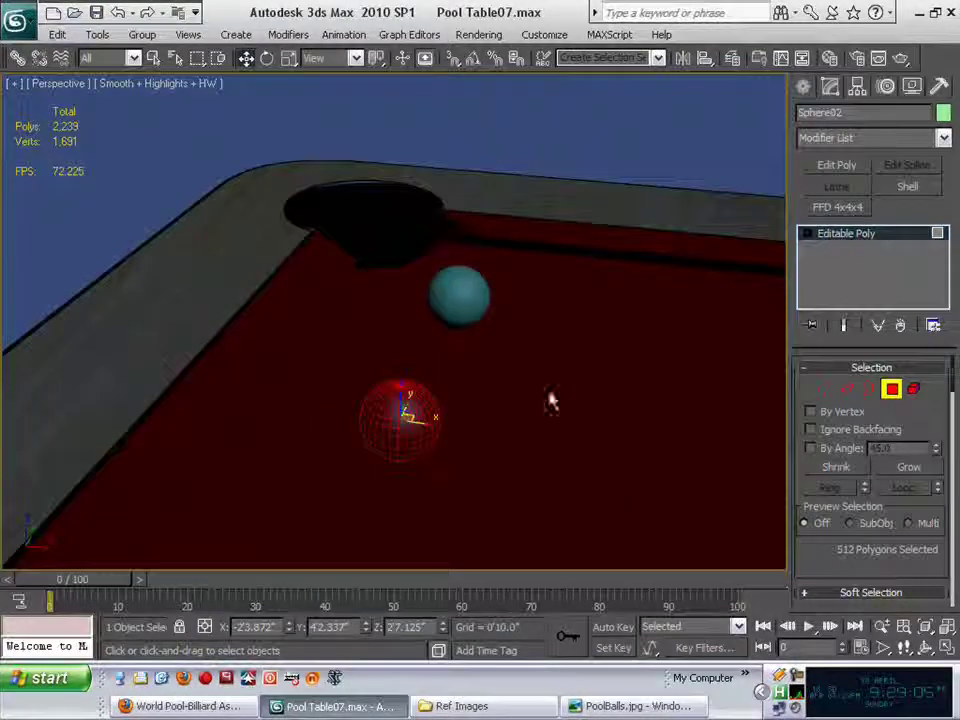
Step: Activate Rotate for the copied ball's polygons and open the Rotate Transform Type-In dialog
middle_click_drag(553, 399, 519, 377, "alt")
key("e")
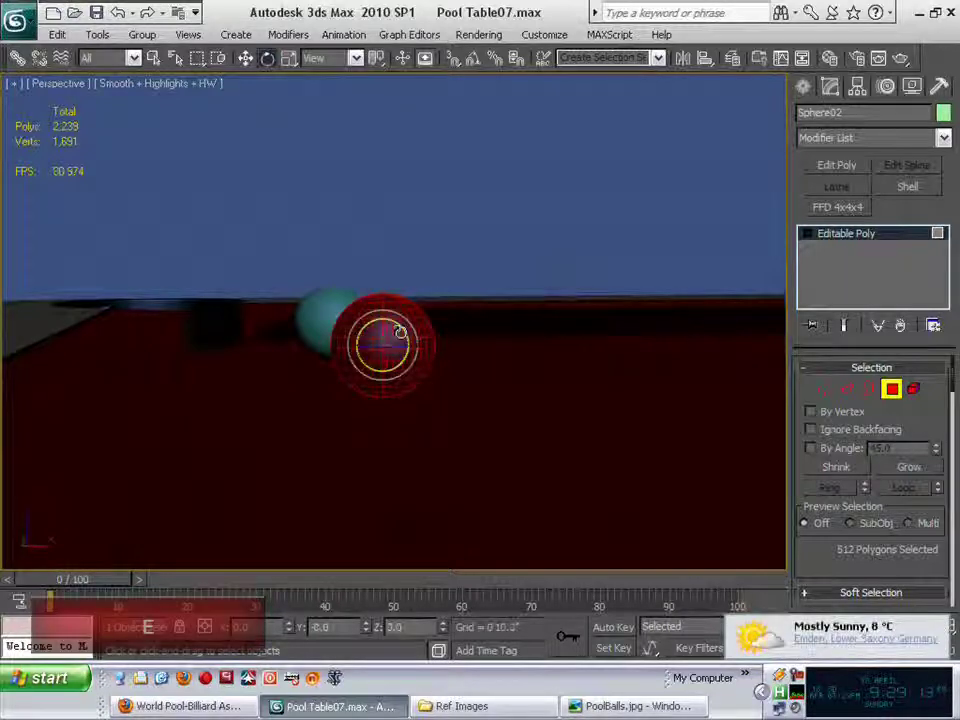
key("F12")
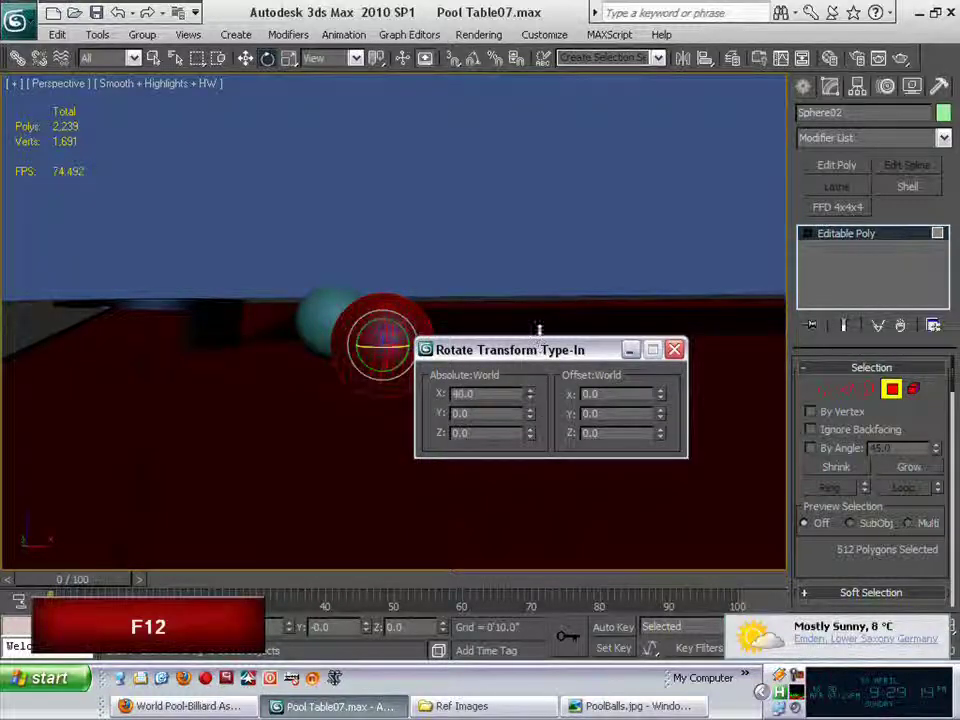
left_click_drag(539, 330, 545, 303)
right_click(545, 303)
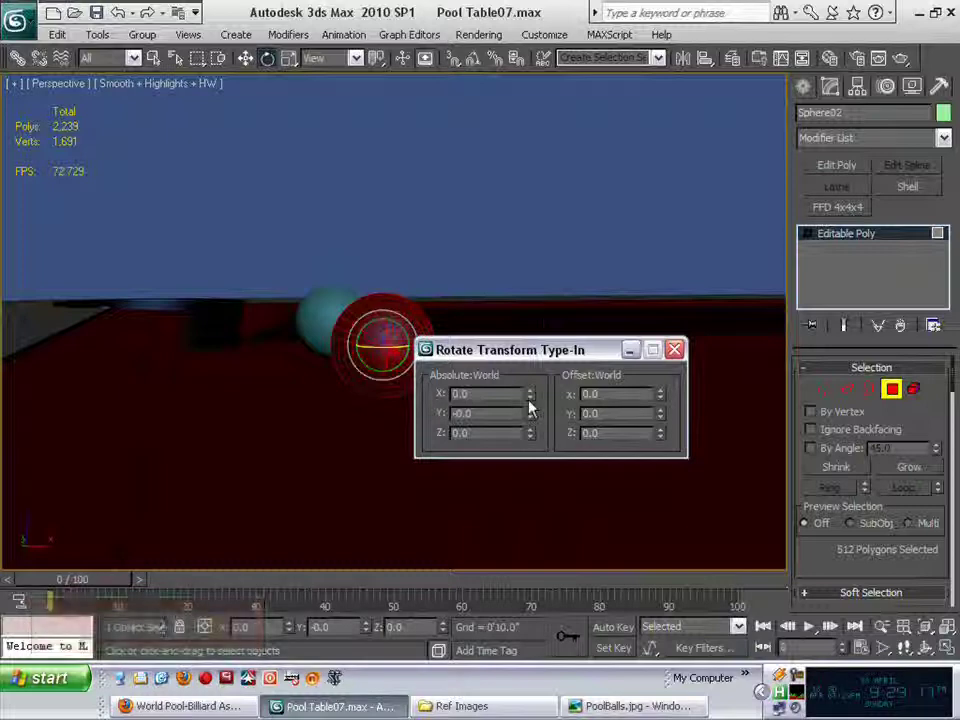
key("ctrl+z")
Step: Rotate all of the copied ball's polygons about the world X axis so that a pole points sideways, and close the dialog
key("KP_Enter")
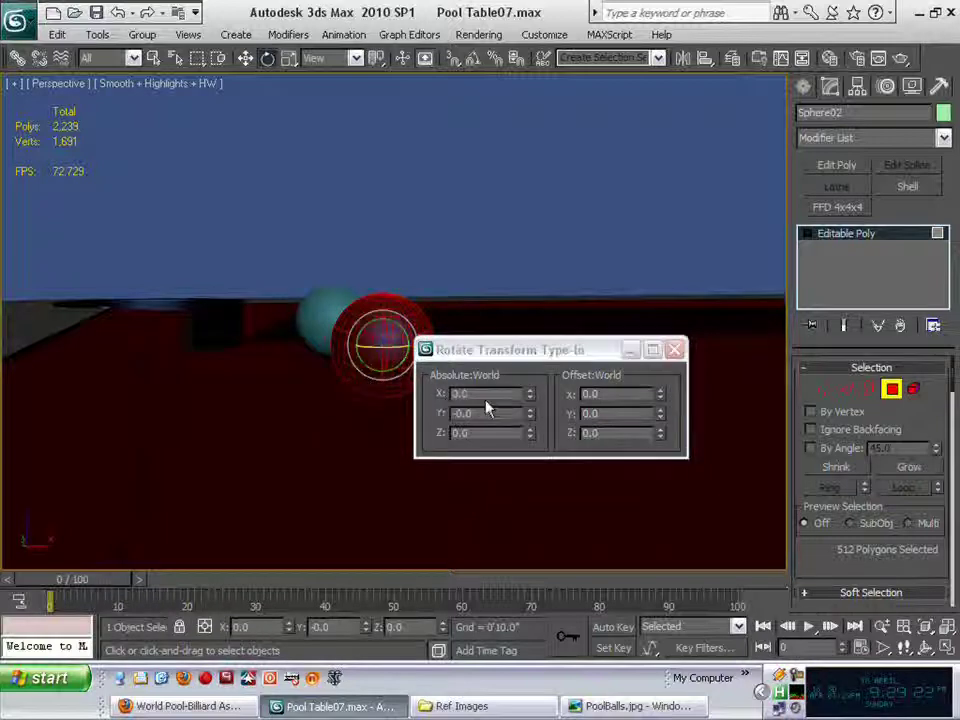
type("5")
key("KP_Enter")
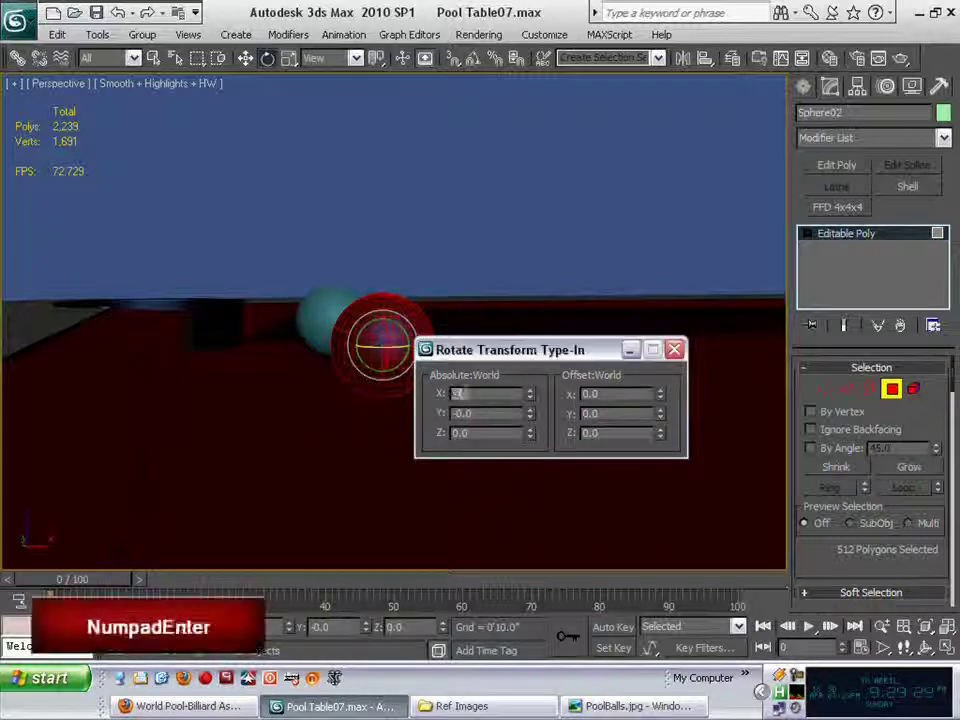
left_click(675, 349)
Step: Select the vertex at the ball's front pole and convert the selection to the faces surrounding it
middle_click_drag(490, 380, 600, 437)
scroll(606, 388, "up", 2)
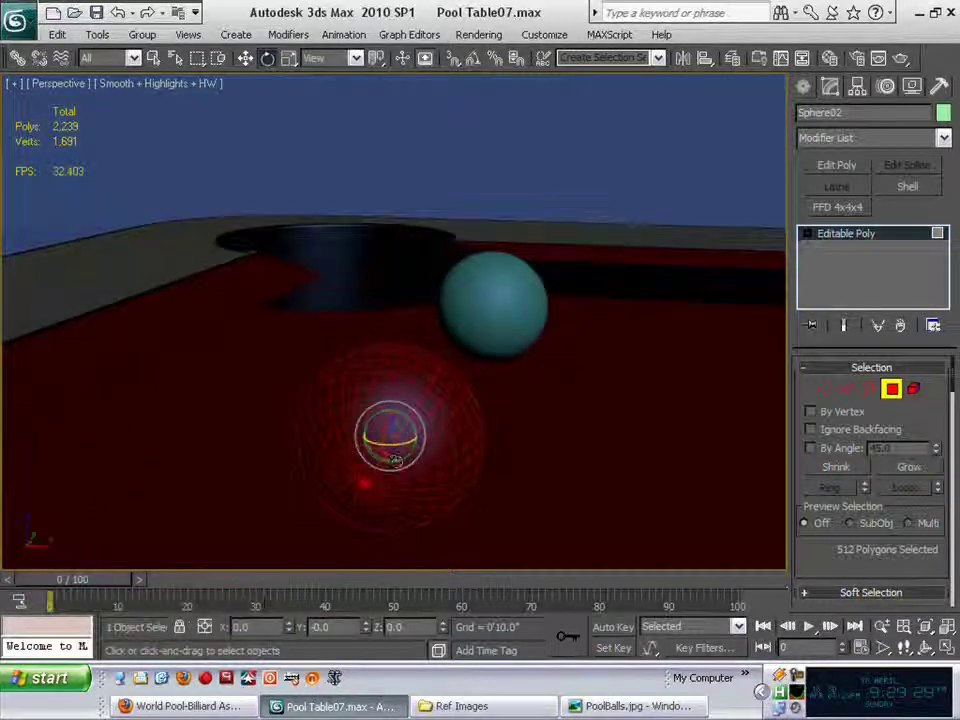
left_click(369, 486)
middle_click_drag(414, 476, 532, 420)
scroll(532, 420, "up", 2)
key("1")
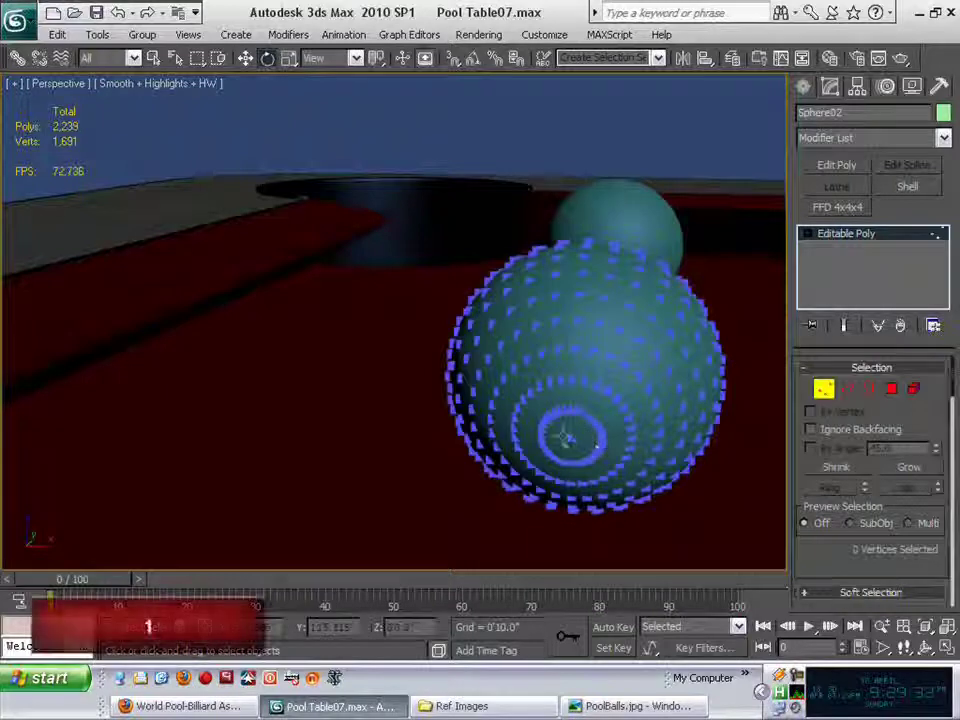
left_click(568, 446)
right_click(568, 440)
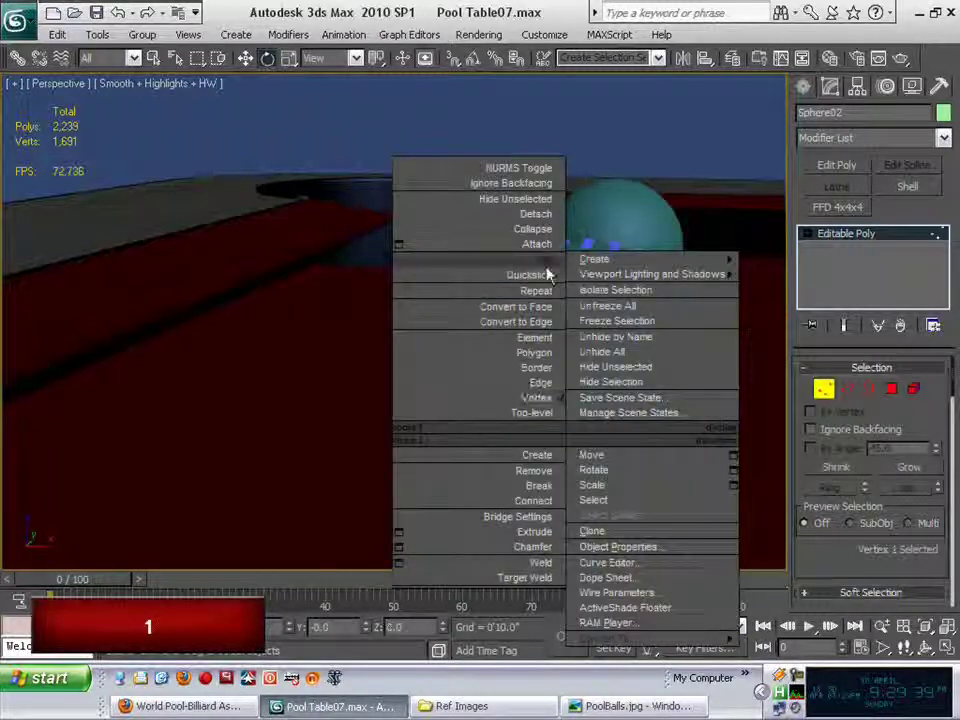
left_click(532, 306)
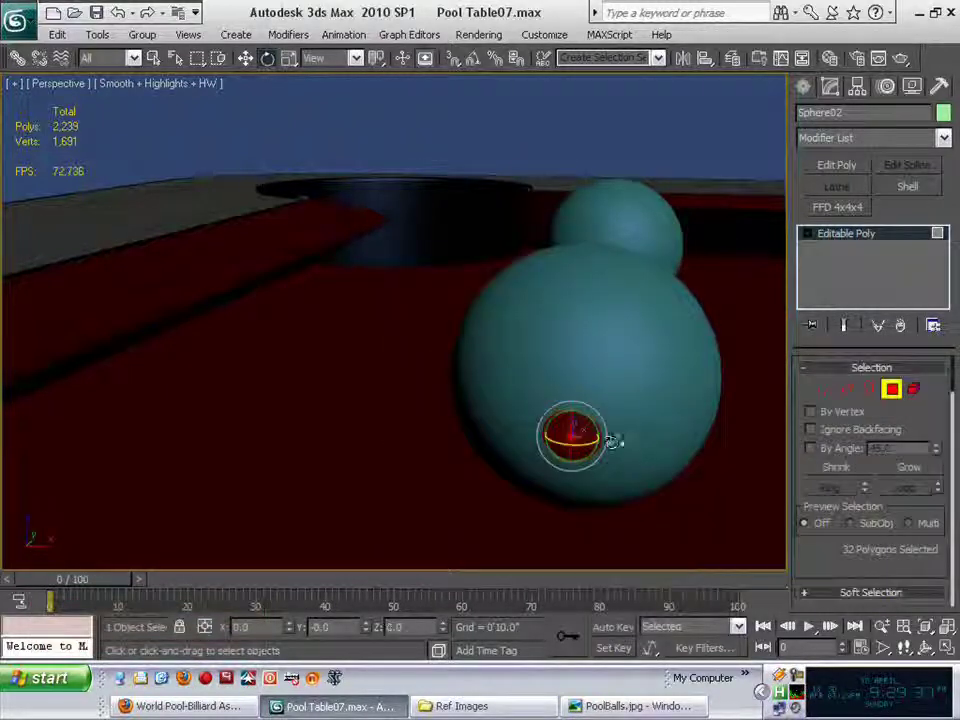
Step: Select the two vertices at the opposite poles of the copied ball
middle_click_drag(614, 439, 536, 442, "alt")
scroll(640, 450, "up", 3)
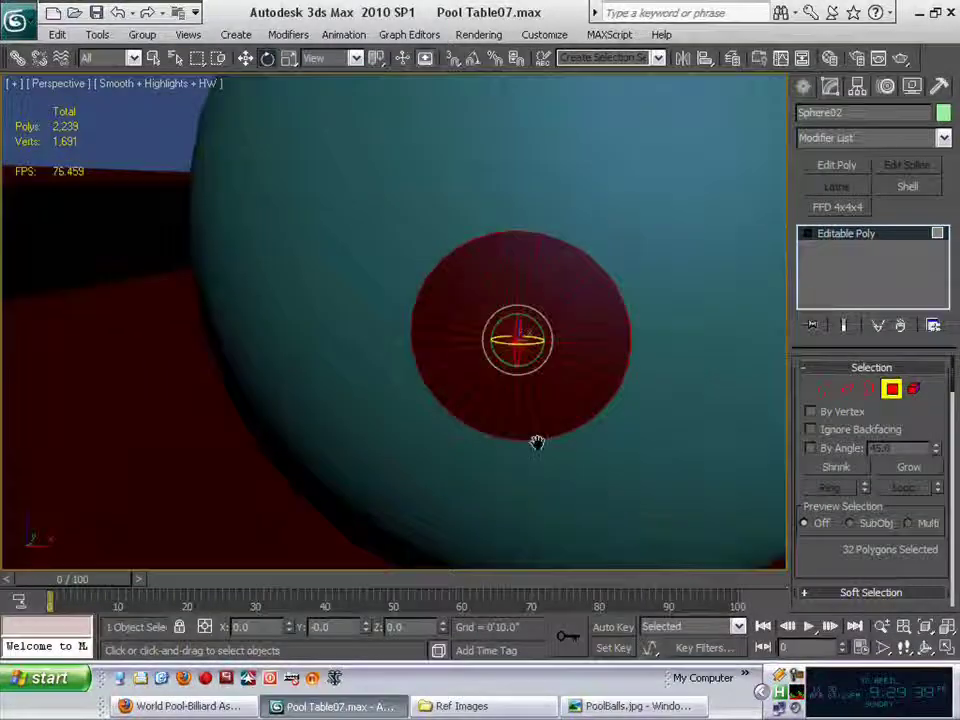
scroll(567, 430, "down", 3)
scroll(570, 429, "up", 3)
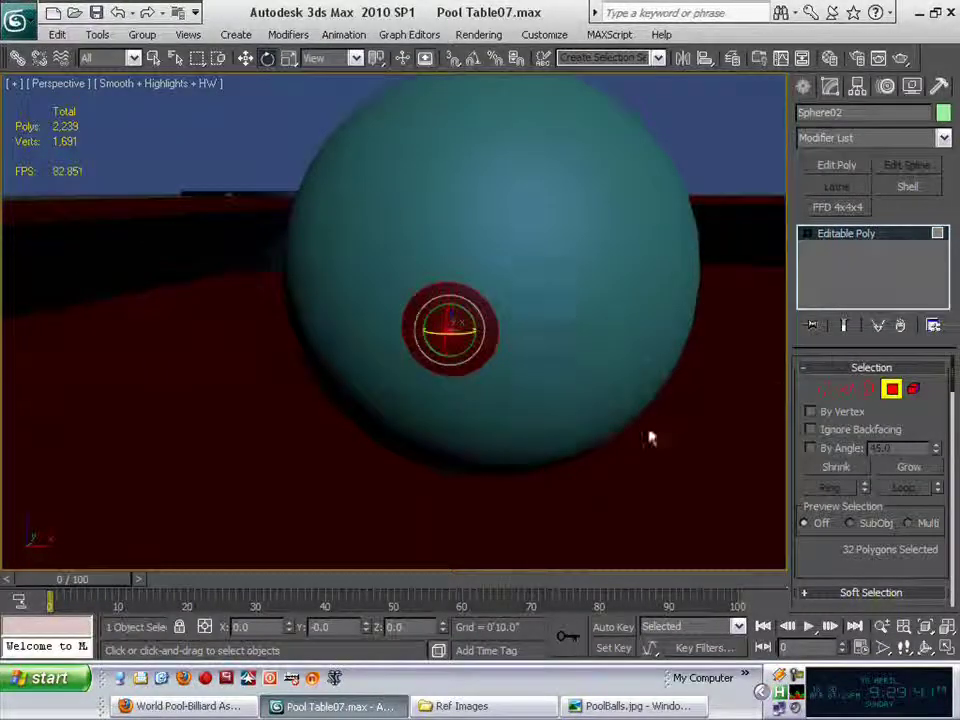
middle_click_drag(649, 437, 553, 459, "alt")
key("1")
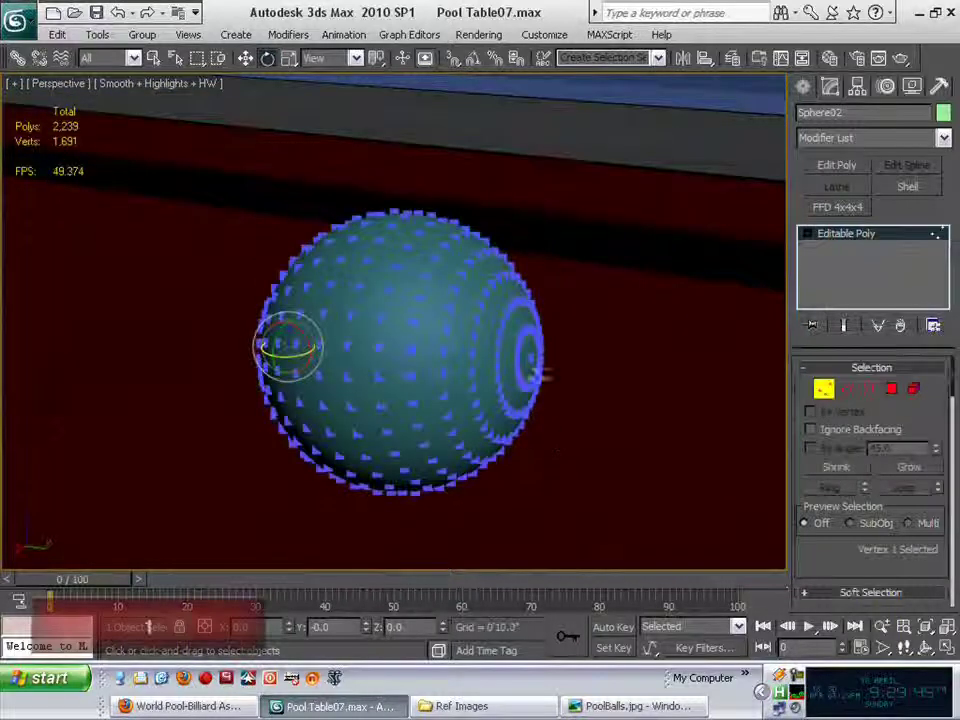
left_click(530, 357)
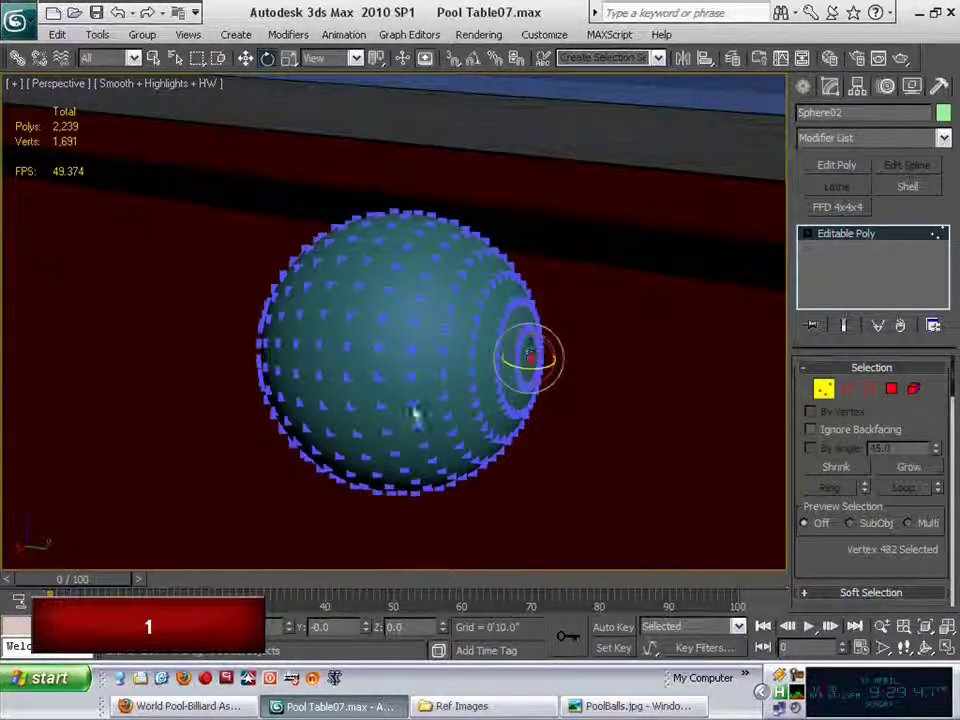
middle_click_drag(418, 418, 452, 411, "alt")
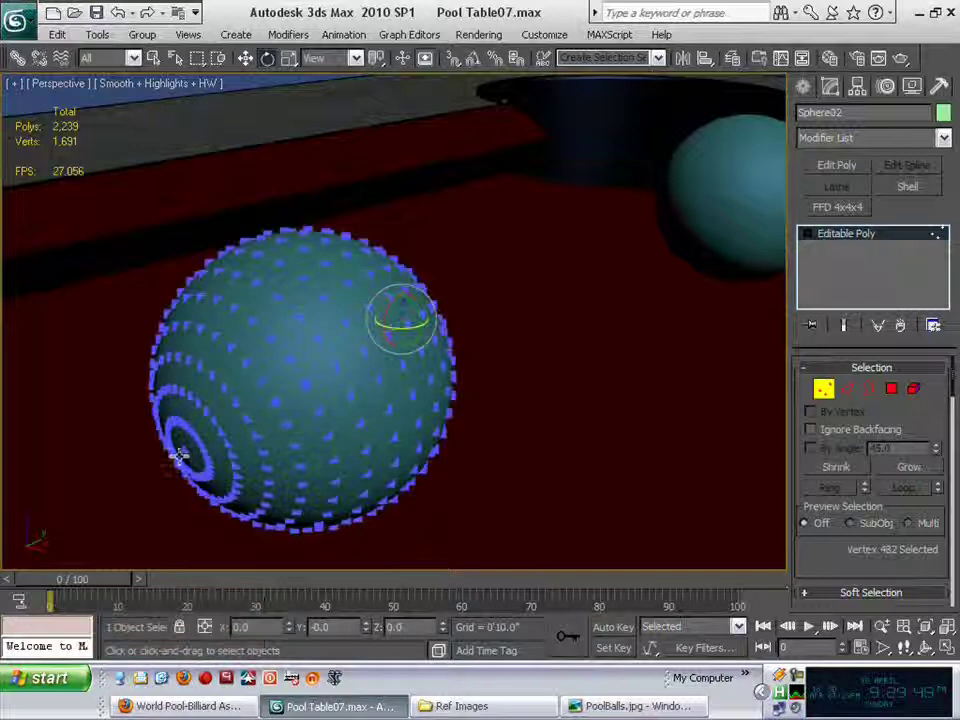
left_click(183, 452)
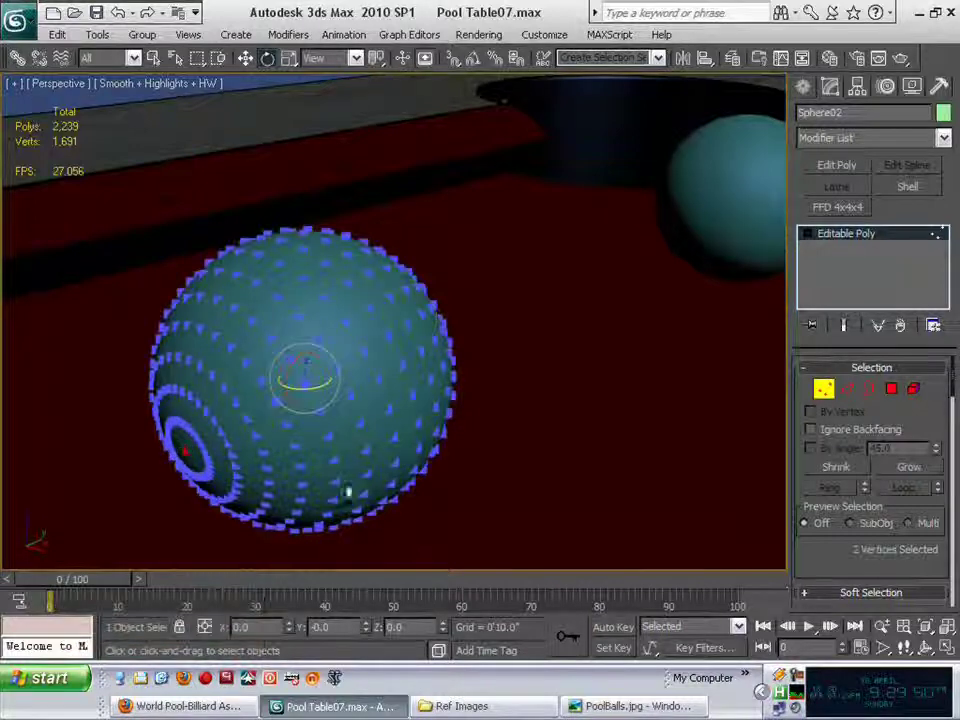
Step: Convert the two selected pole vertices of the copied ball to the polygons surrounding them
left_click(893, 392)
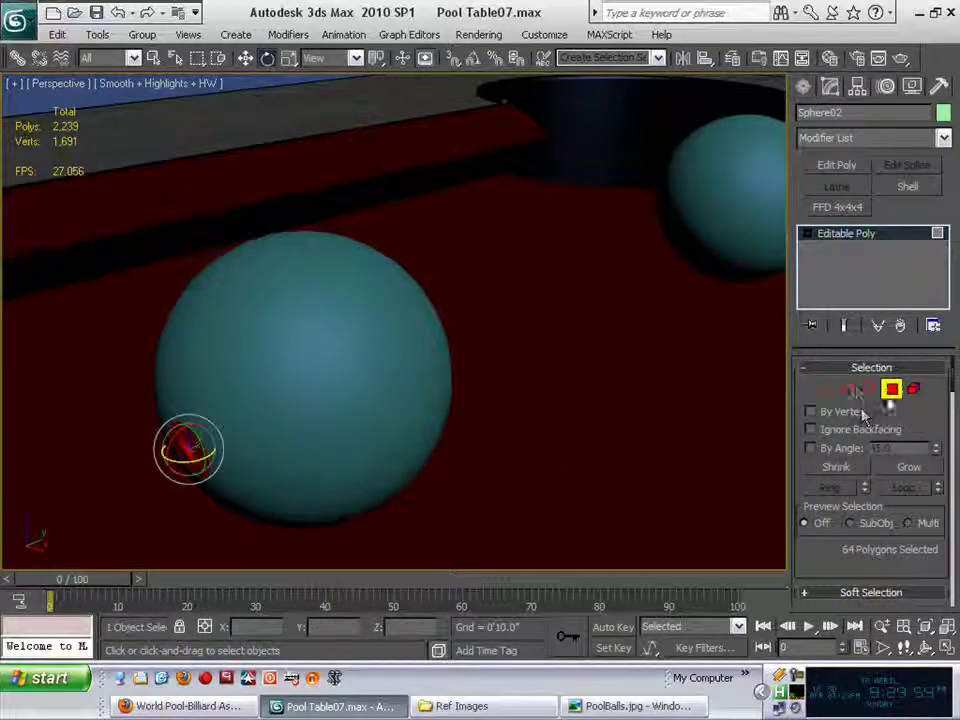
middle_click_drag(478, 399, 664, 364, "alt")
middle_click_drag(606, 336, 658, 279)
scroll(625, 279, "up", 2)
middle_click_drag(567, 286, 600, 260)
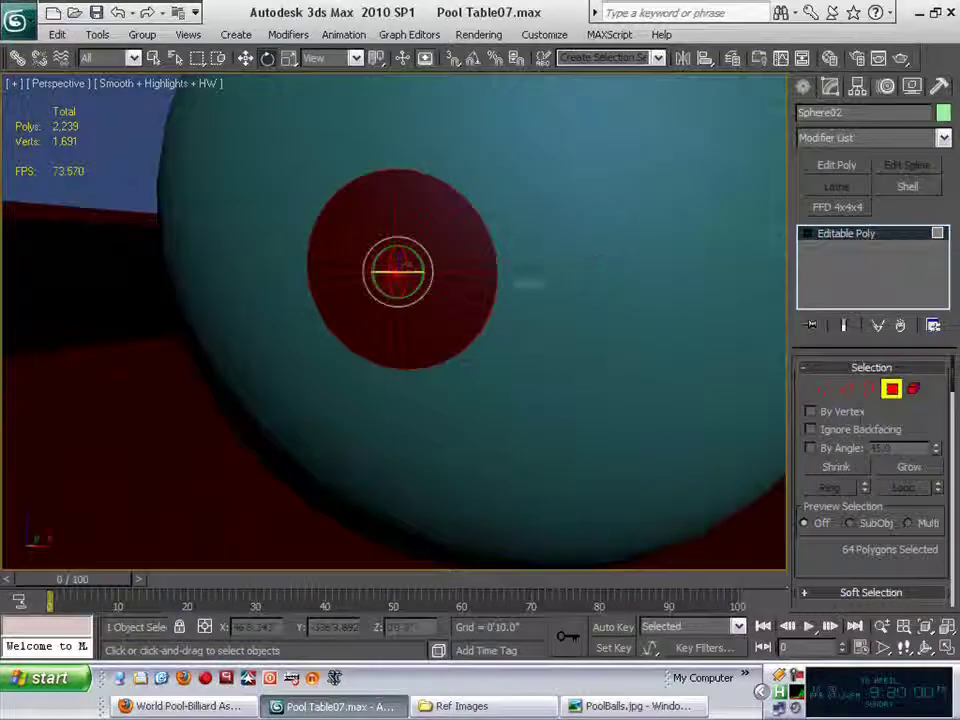
Step: Expand the polygon selection by one ring around each pole to cover the circular number areas
left_click(908, 467)
scroll(654, 429, "down", 4)
middle_click_drag(654, 429, 521, 456, "alt")
left_click(908, 468)
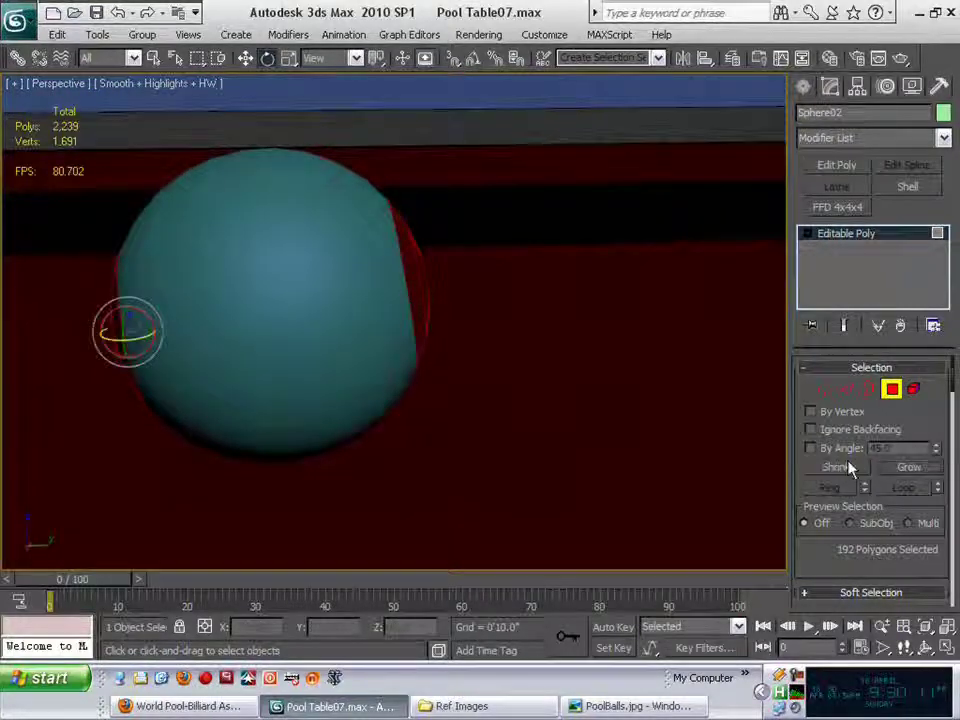
left_click(840, 467)
middle_click_drag(740, 450, 612, 430, "alt")
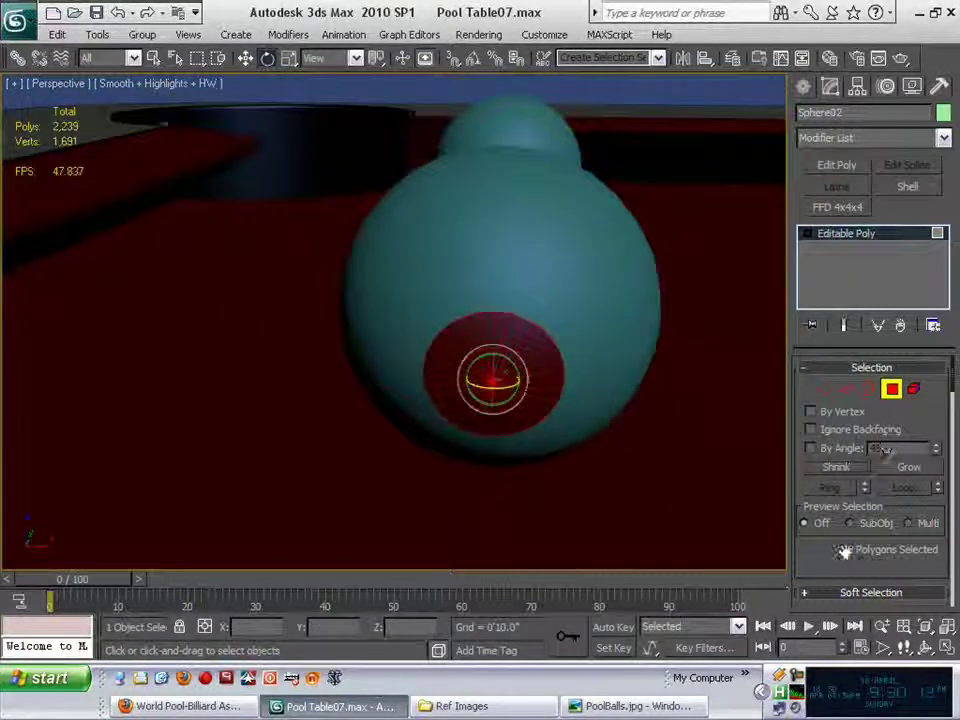
Step: Assign material ID 1 to the selected circular polygons at both poles of the ball
left_click_drag(845, 551, 826, 198)
left_click_drag(836, 390, 850, 586)
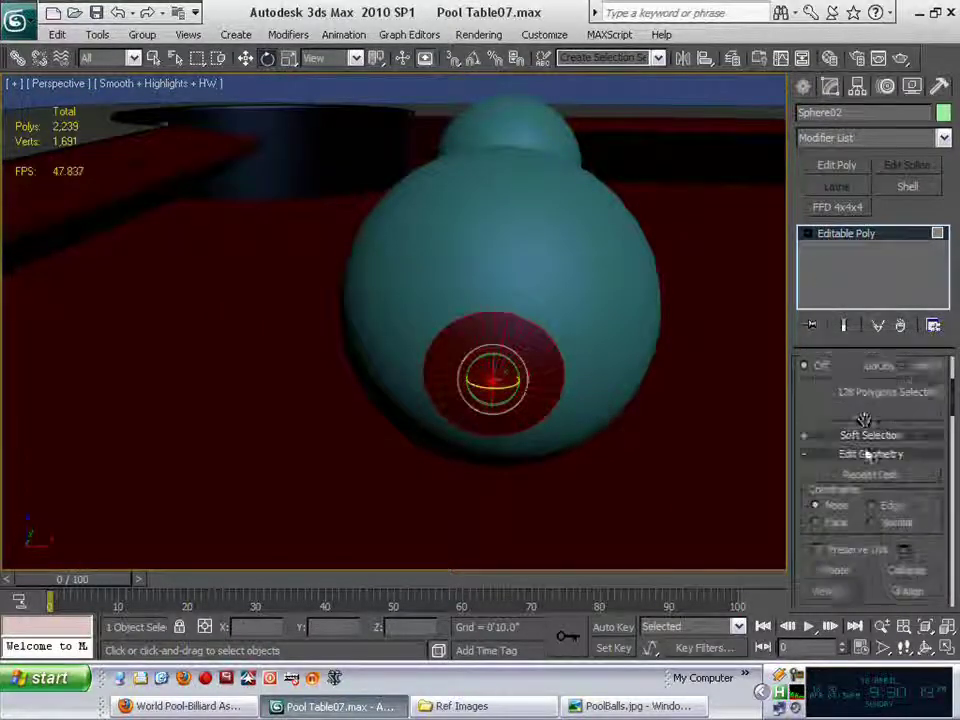
left_click_drag(864, 420, 866, 448)
right_click(861, 495)
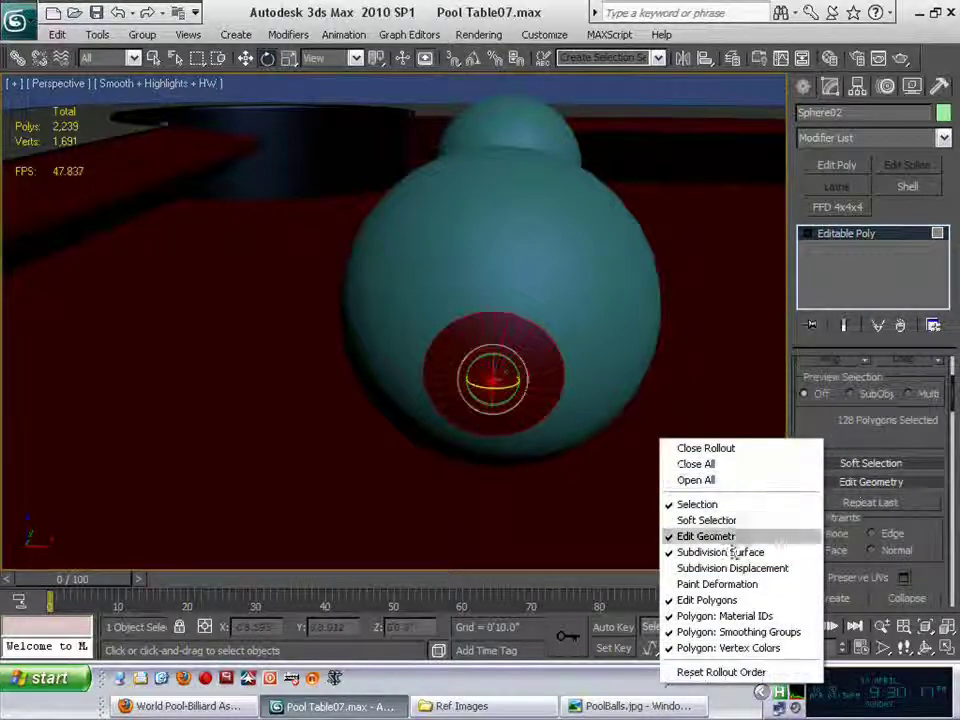
left_click(735, 616)
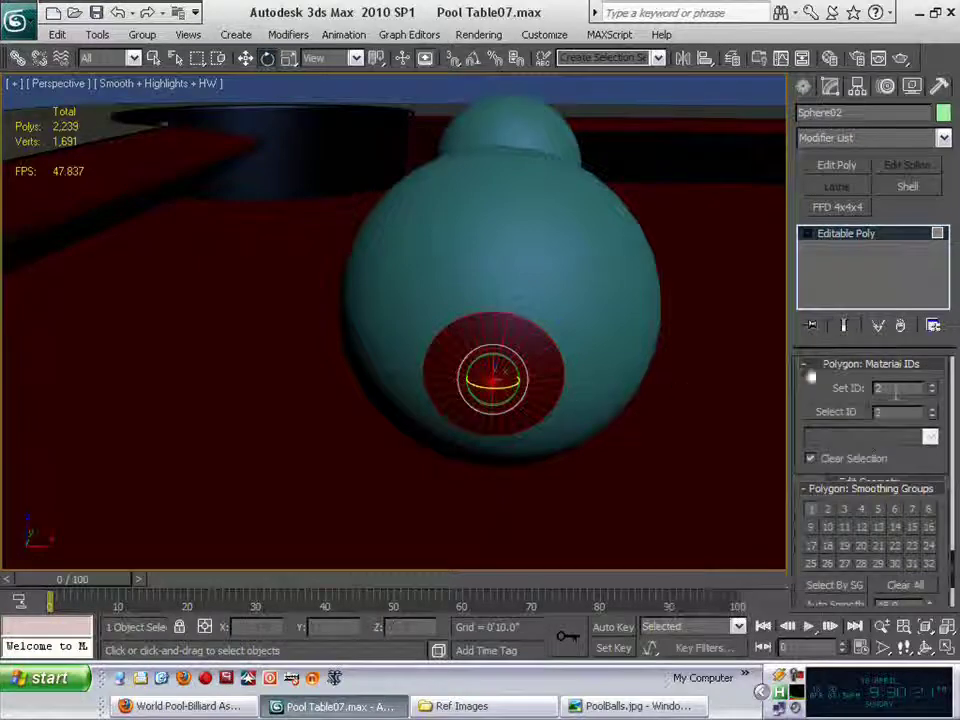
key("Return")
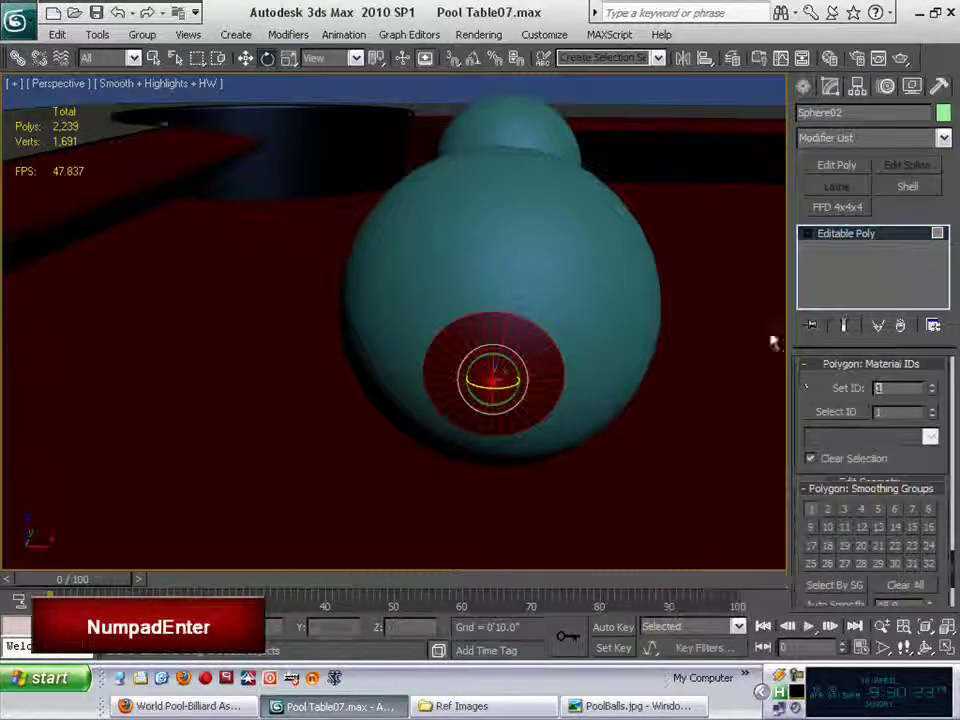
Step: Check the material IDs of a polygon on the ball's body and one inside the circular area
left_click(615, 299)
left_click(503, 369)
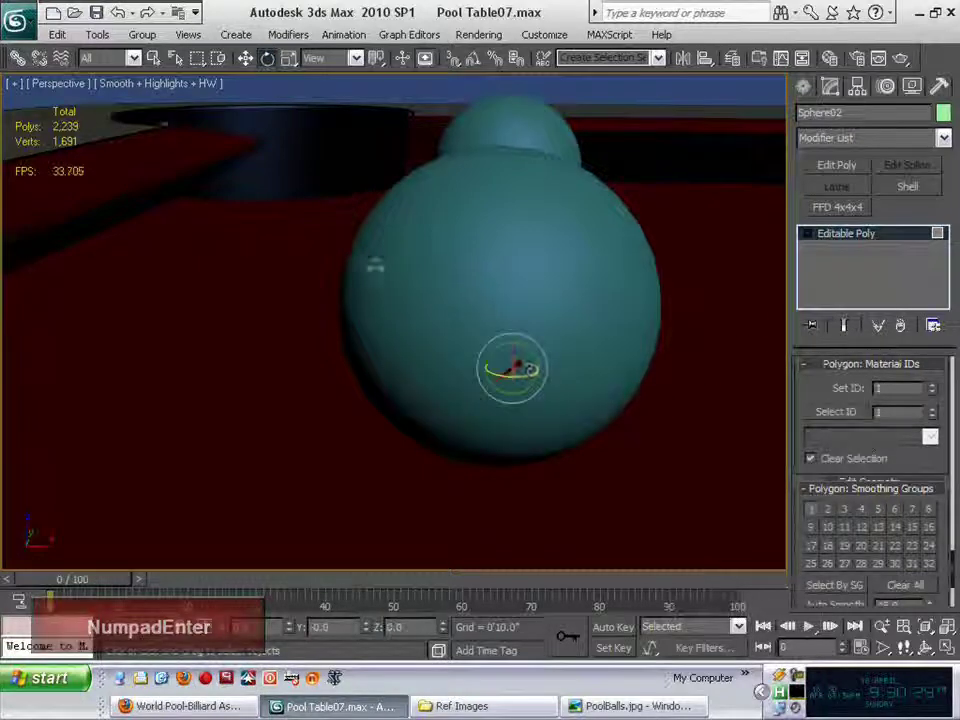
scroll(604, 435, "down", 2)
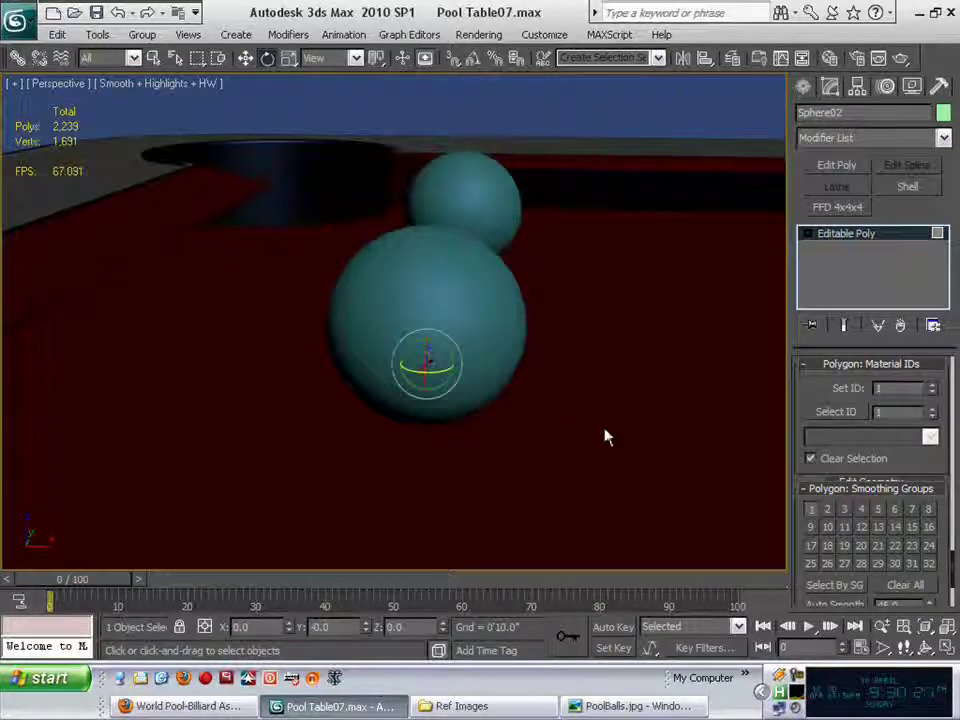
middle_click_drag(604, 435, 608, 367)
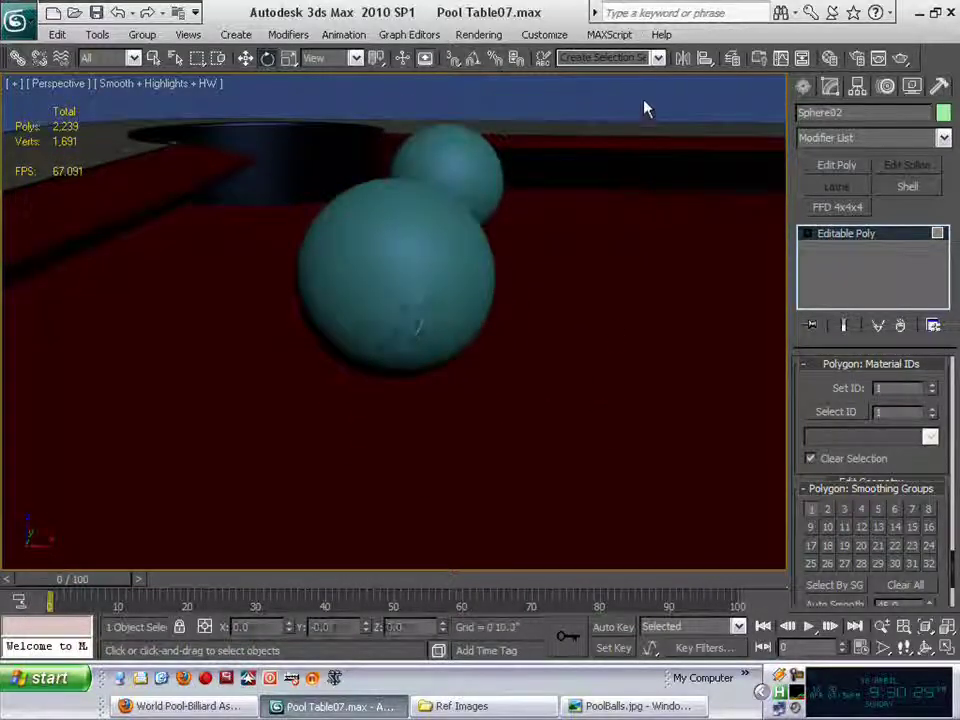
Step: Change the third Material Editor slot to a Multi/Sub-Object material, keeping the old material as a sub-material
key("m")
left_click(541, 65)
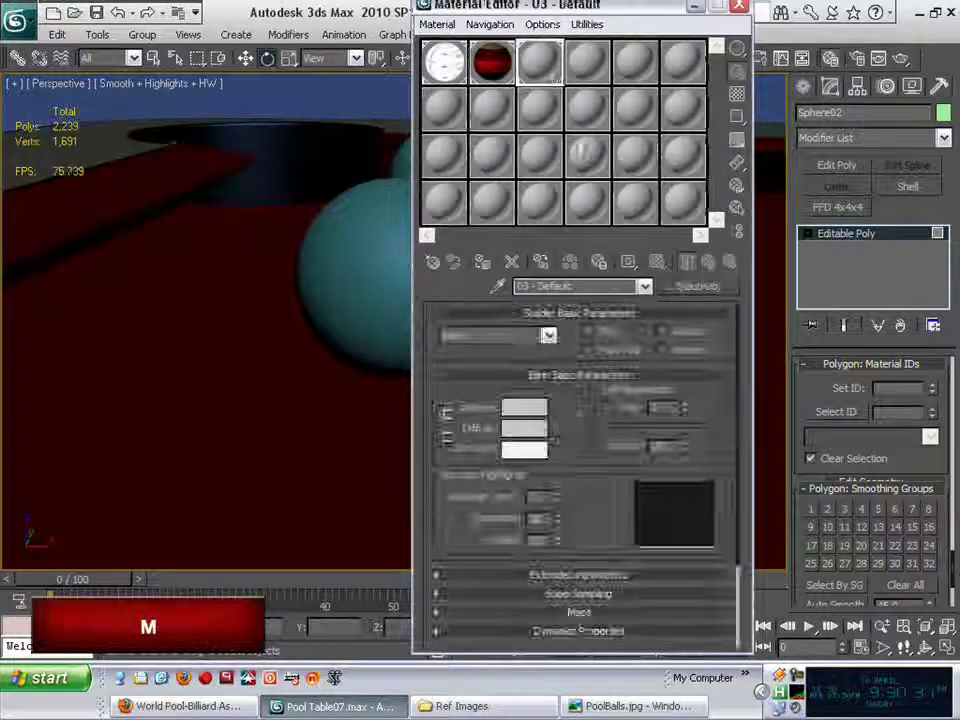
left_click_drag(560, 5, 720, 12)
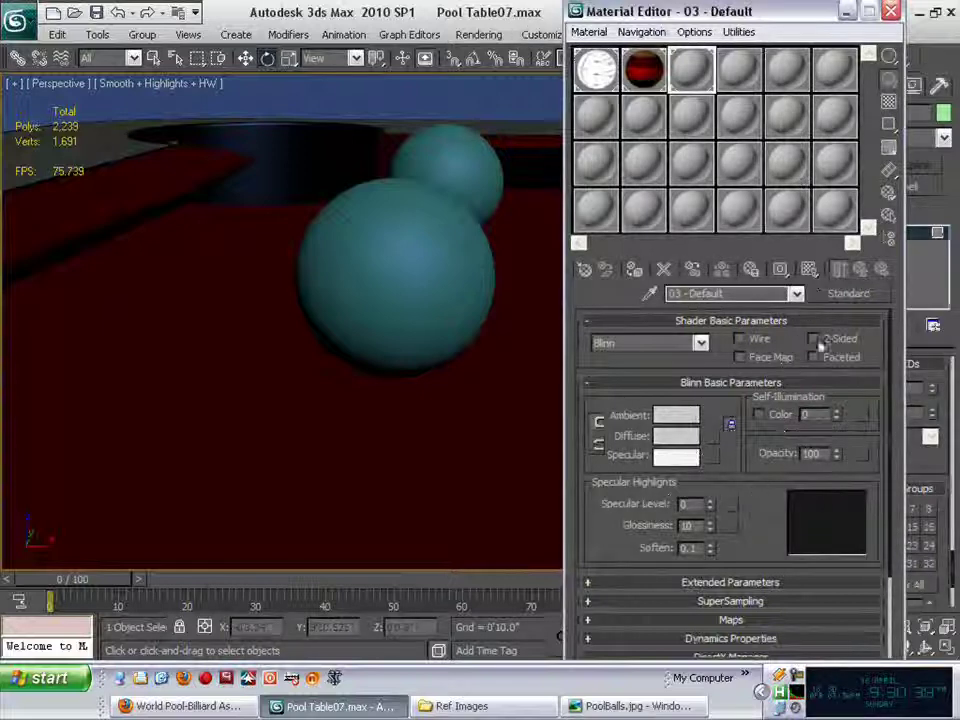
left_click(848, 293)
scroll(728, 397, "down", 2)
left_click_drag(729, 397, 729, 389)
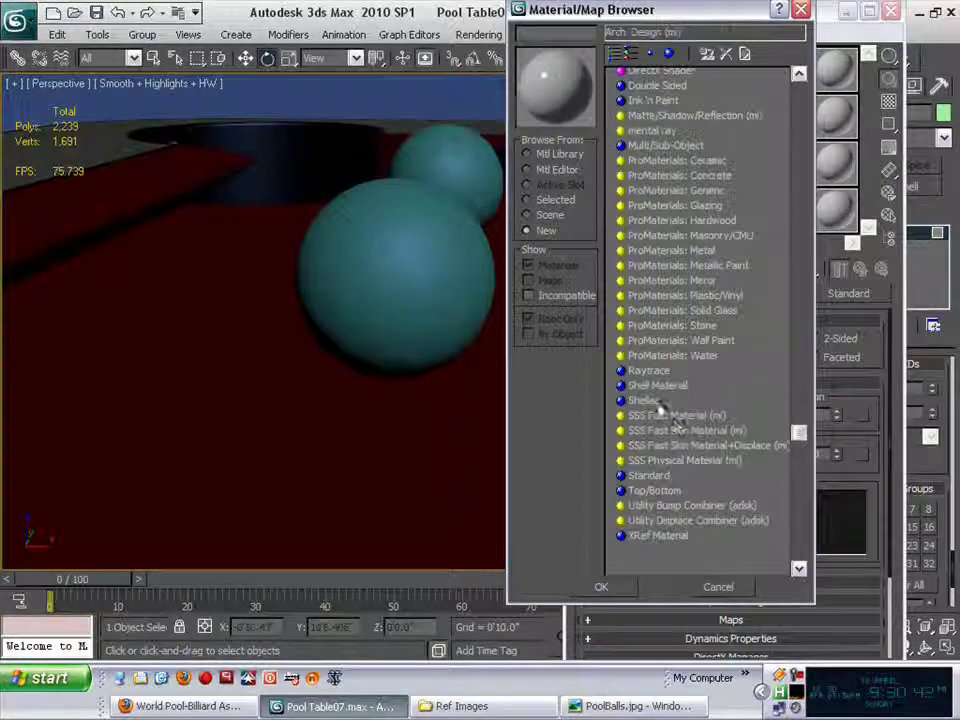
double_click(655, 490)
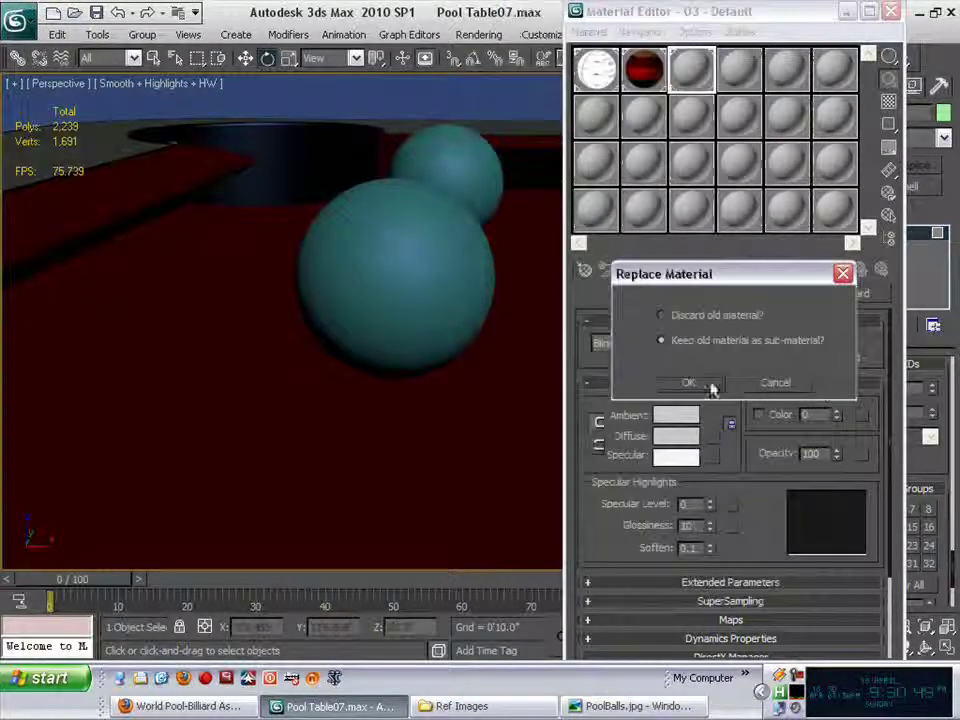
left_click(710, 386)
Step: Set the number of sub-materials to 2 and assign the Multi/Sub-Object material to the copied ball
left_click(652, 346)
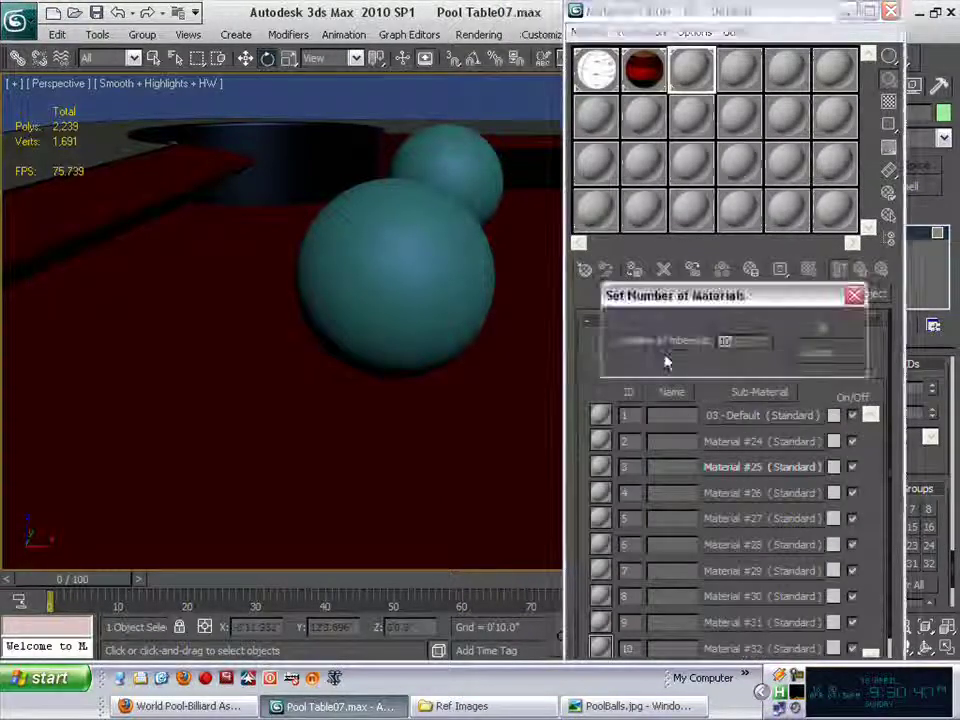
type("2")
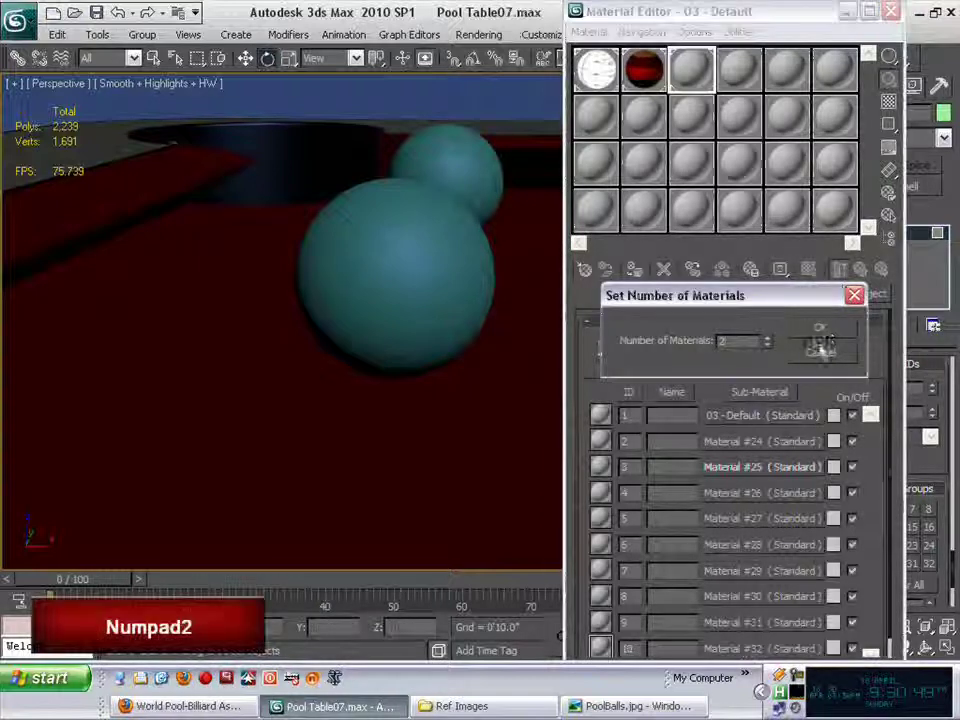
left_click(820, 328)
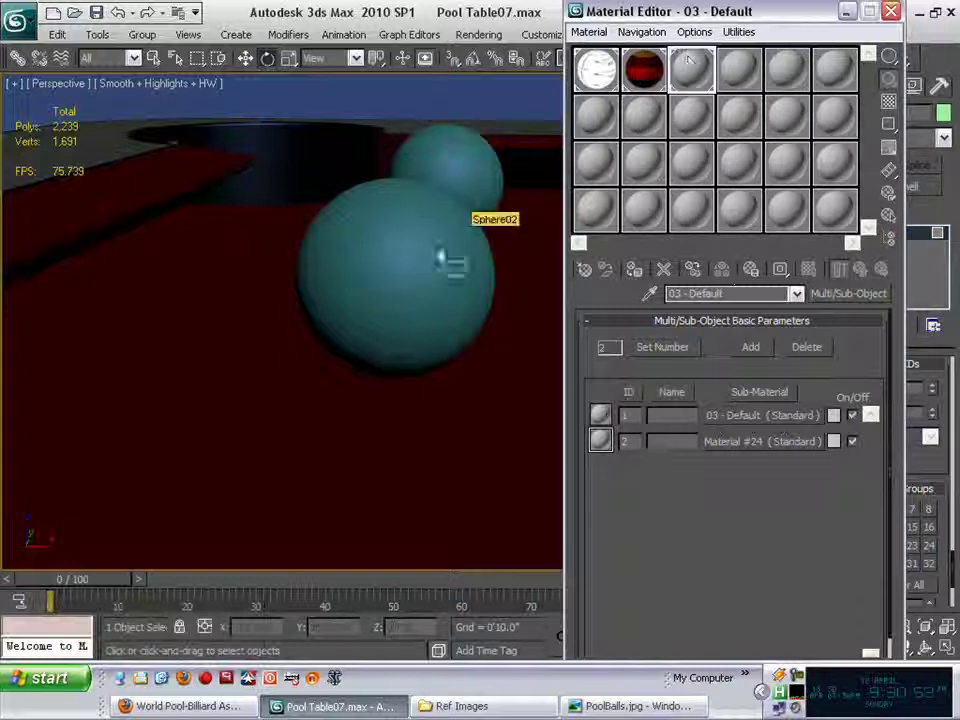
left_click_drag(441, 258, 430, 262)
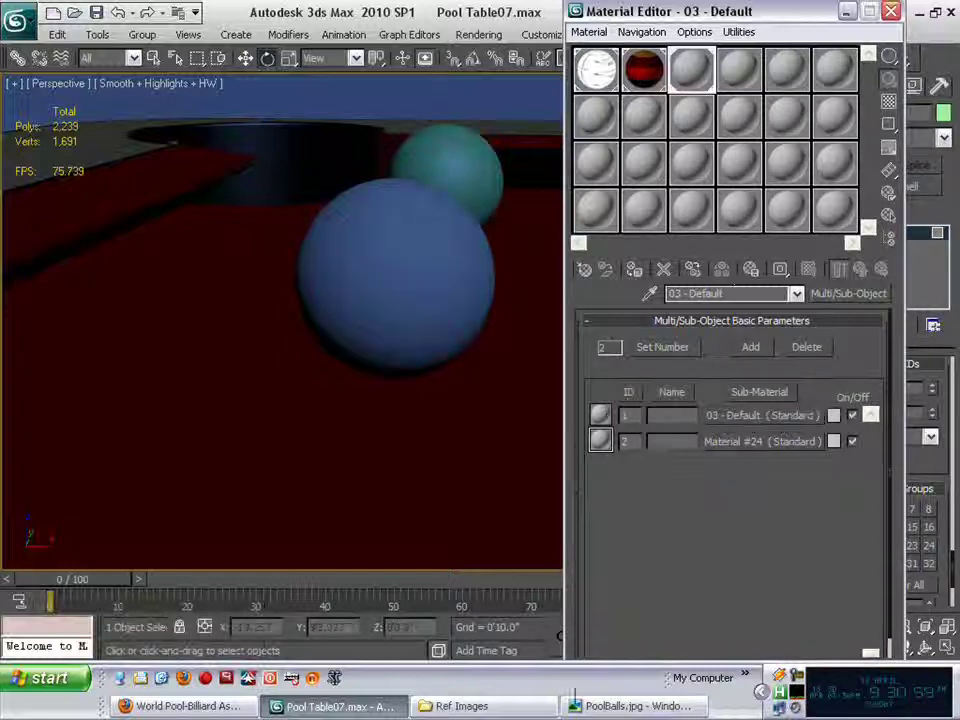
Step: Switch to the PoolBalls.jpg reference photo, examine the colours and stripes of the numbered balls, and close it
left_click(574, 697)
left_click_drag(605, 76, 545, 83)
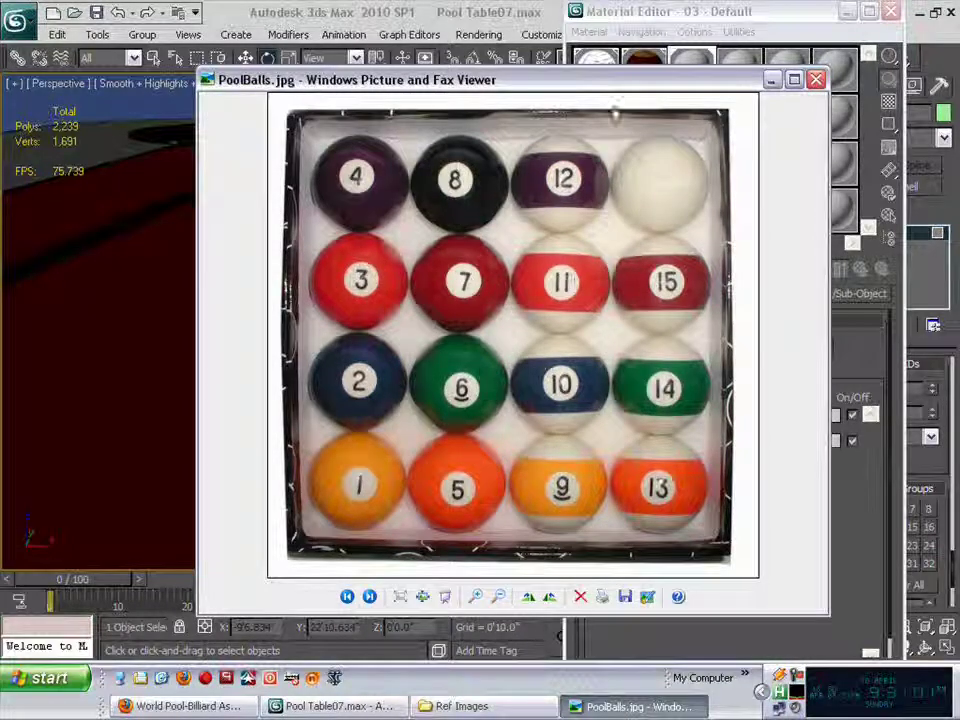
left_click_drag(462, 86, 482, 55)
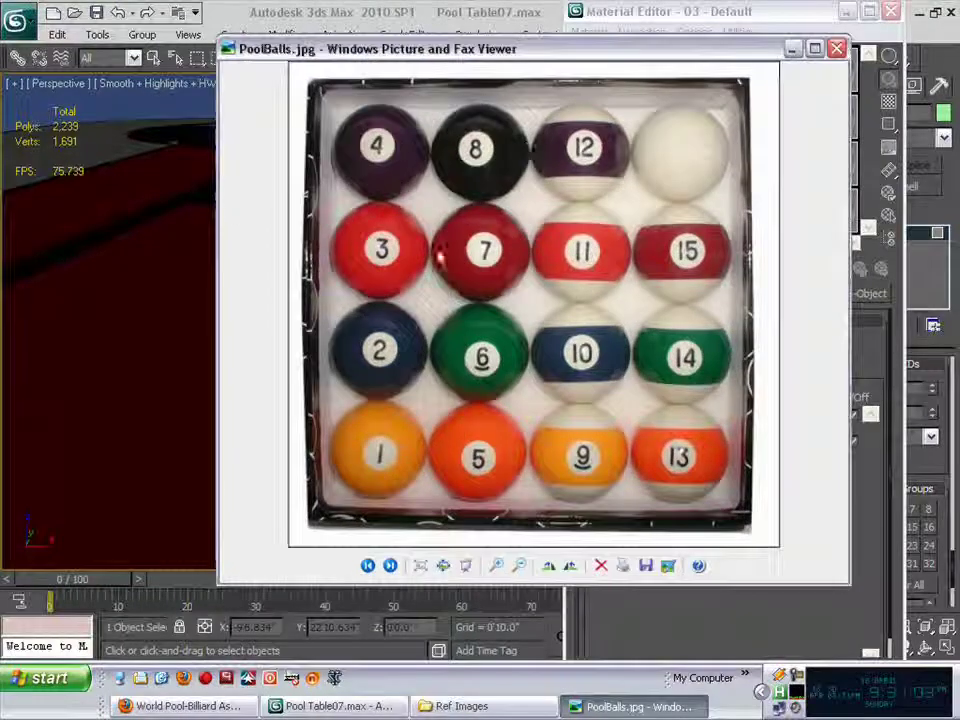
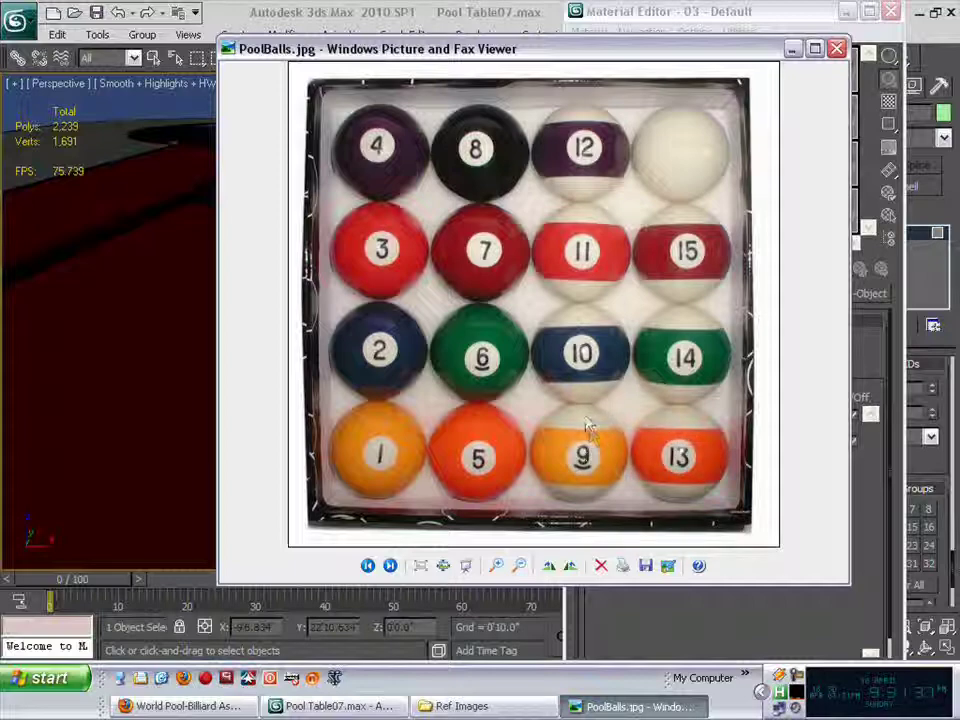
left_click(836, 48)
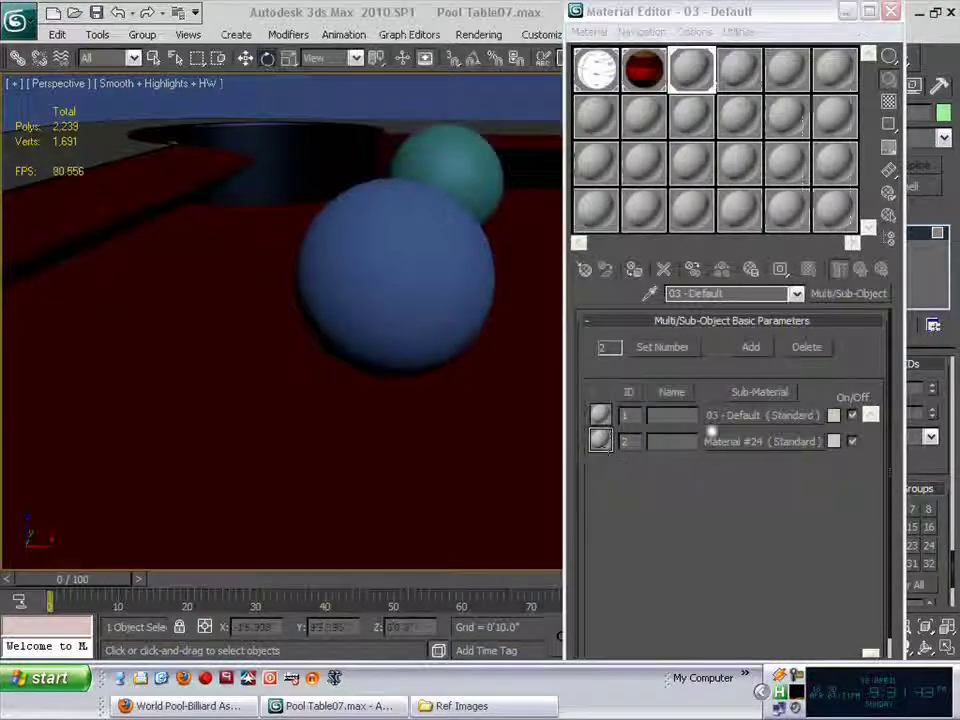
Step: Set the diffuse colour of sub-material 2 to yellow with hue 37, saturation 223 and value 233
left_click(727, 445)
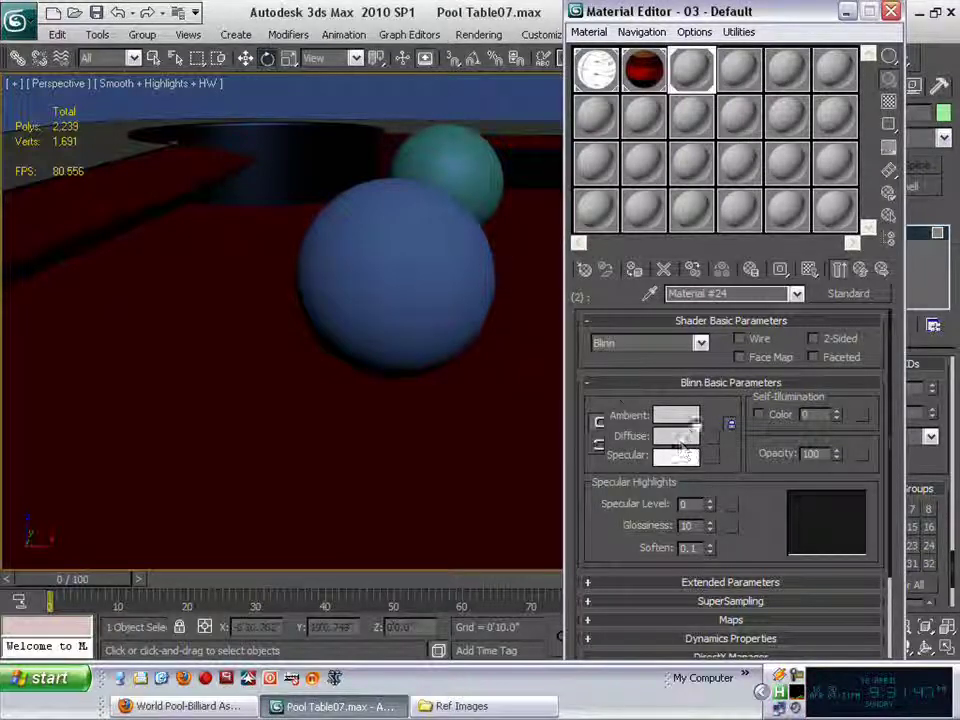
left_click(688, 437)
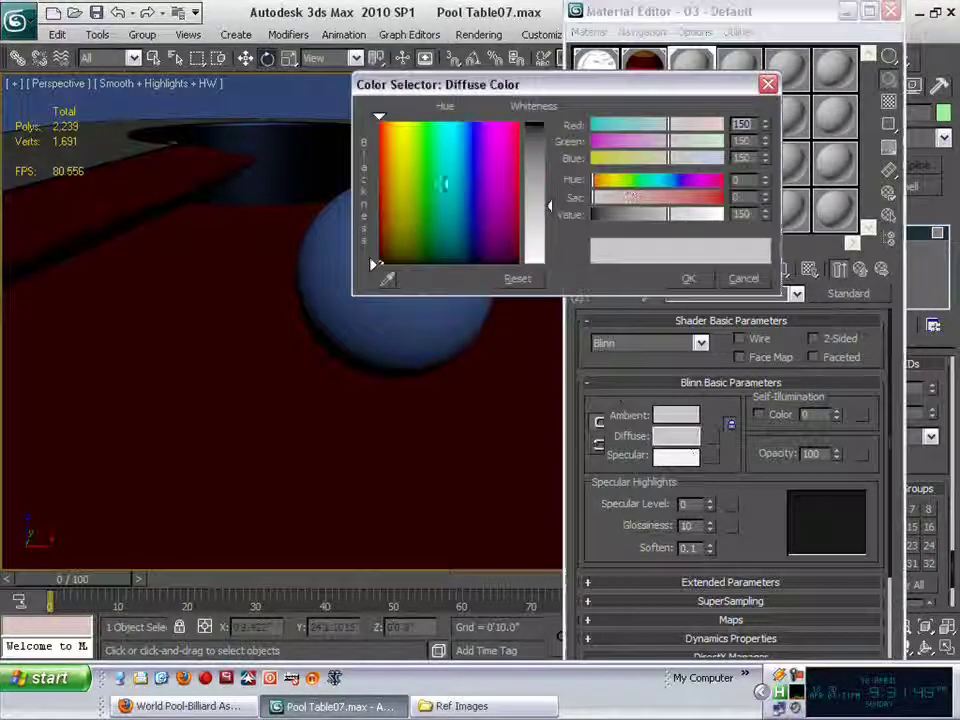
left_click(401, 144)
left_click_drag(546, 205, 541, 145)
middle_click_drag(238, 347, 230, 120, "alt")
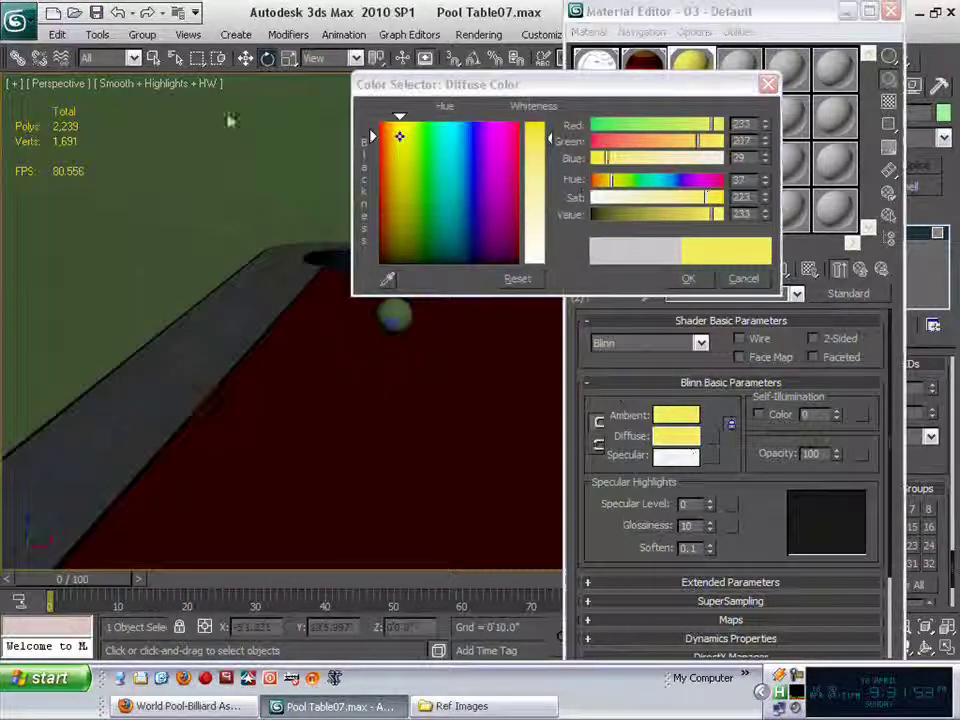
left_click(688, 279)
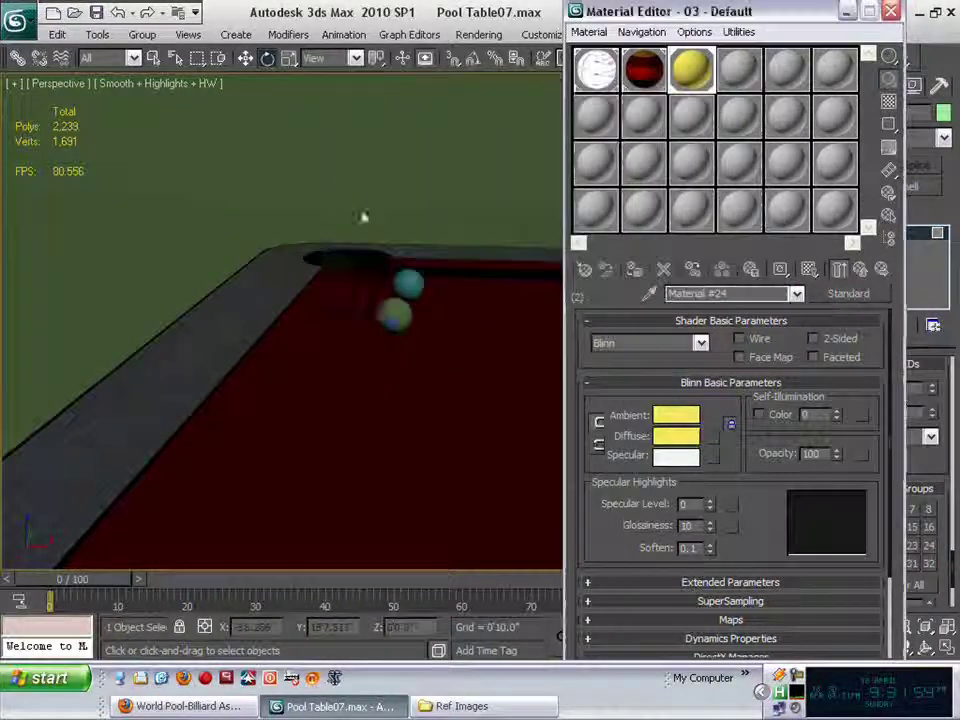
Step: Make the yellow diffuse colour of sub-material 2 more saturated and raise its brightness value to 255
middle_click_drag(364, 214, 507, 480, "alt")
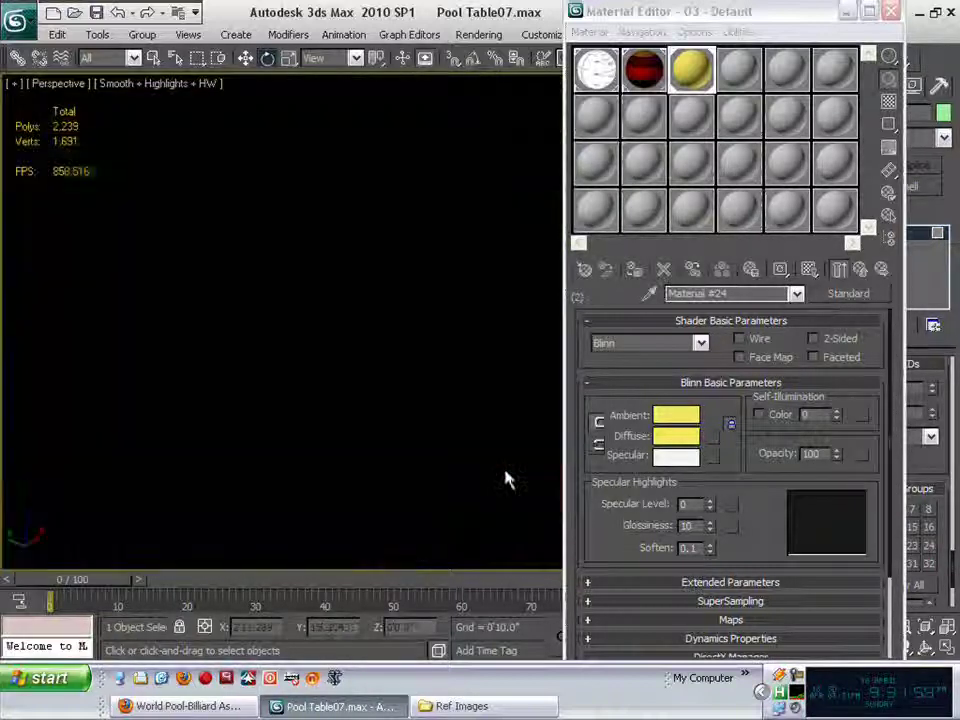
middle_click_drag(470, 408, 280, 395, "alt")
middle_click_drag(500, 400, 317, 189, "alt")
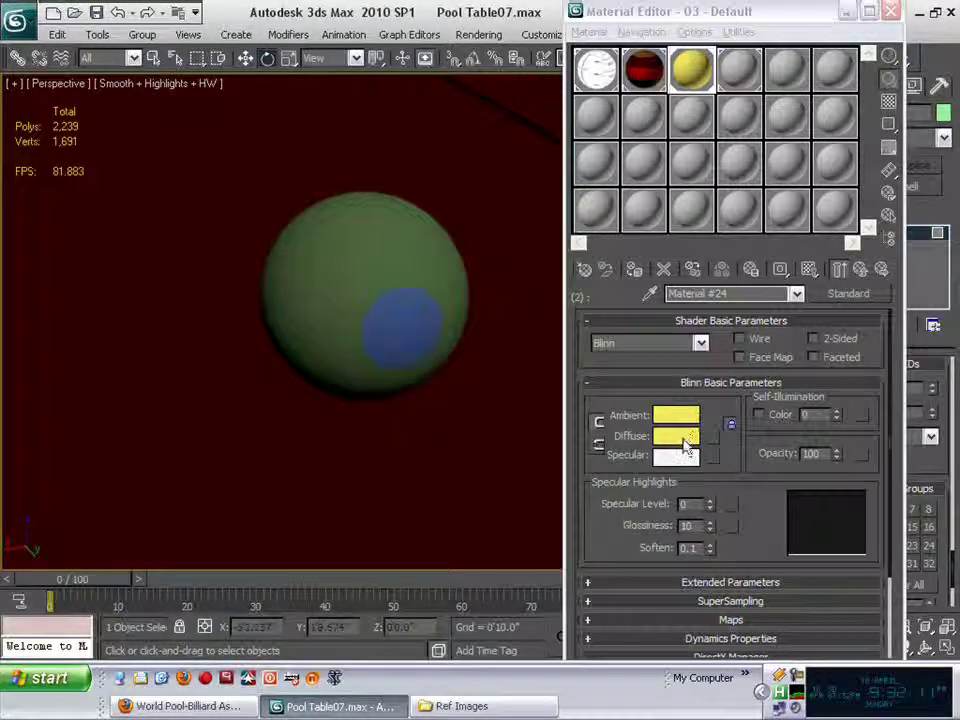
left_click(678, 437)
left_click_drag(541, 136, 541, 123)
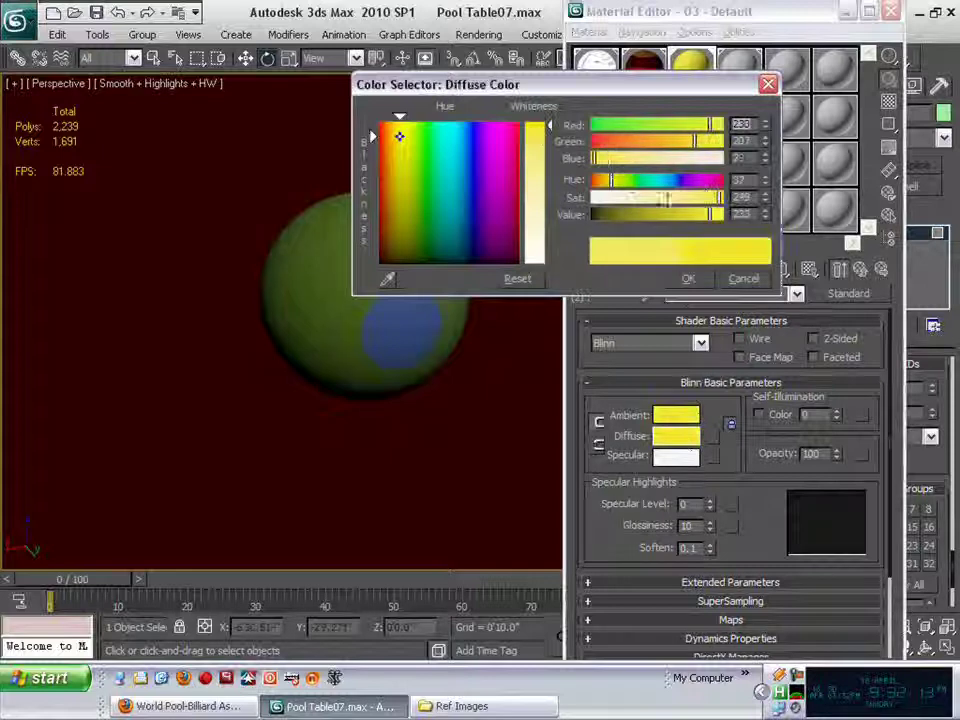
left_click_drag(711, 214, 727, 215)
left_click(687, 279)
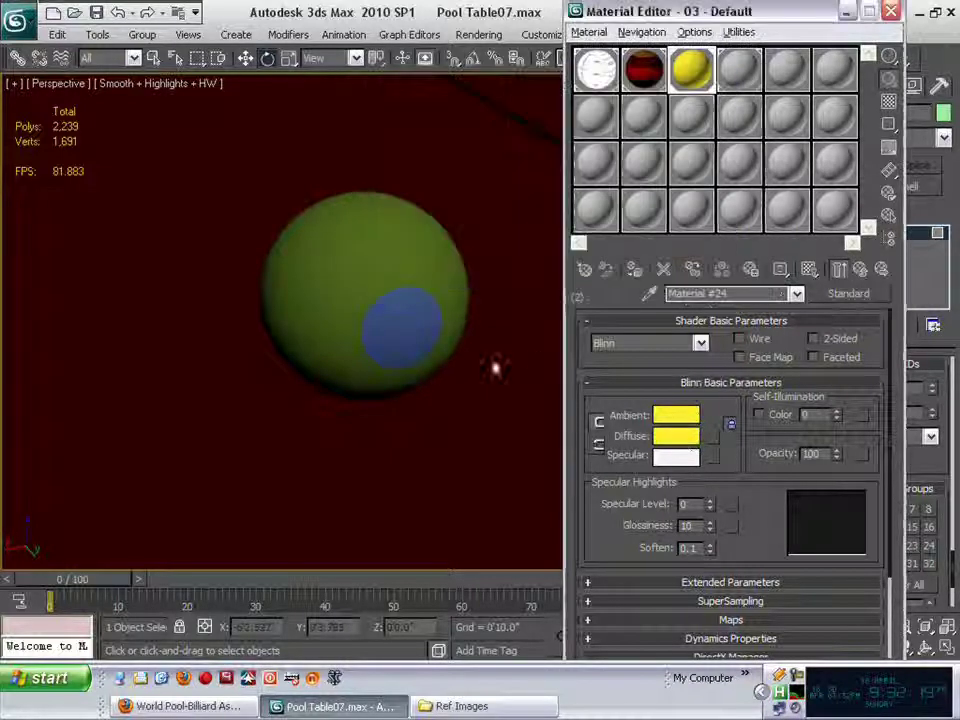
Step: Illuminate the perspective viewport with scene lights and view the ball's coloured body and number circle up close
scroll(495, 380, "down", 1)
middle_click_drag(466, 411, 446, 437)
scroll(390, 325, "down", 1)
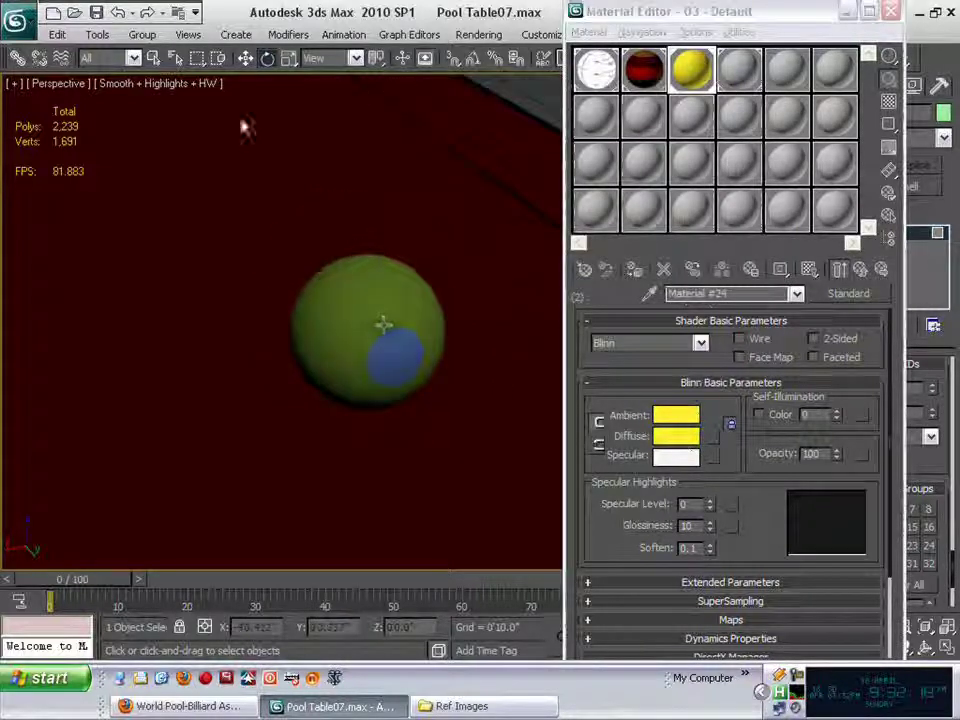
left_click(172, 84)
mouse_move(262, 192)
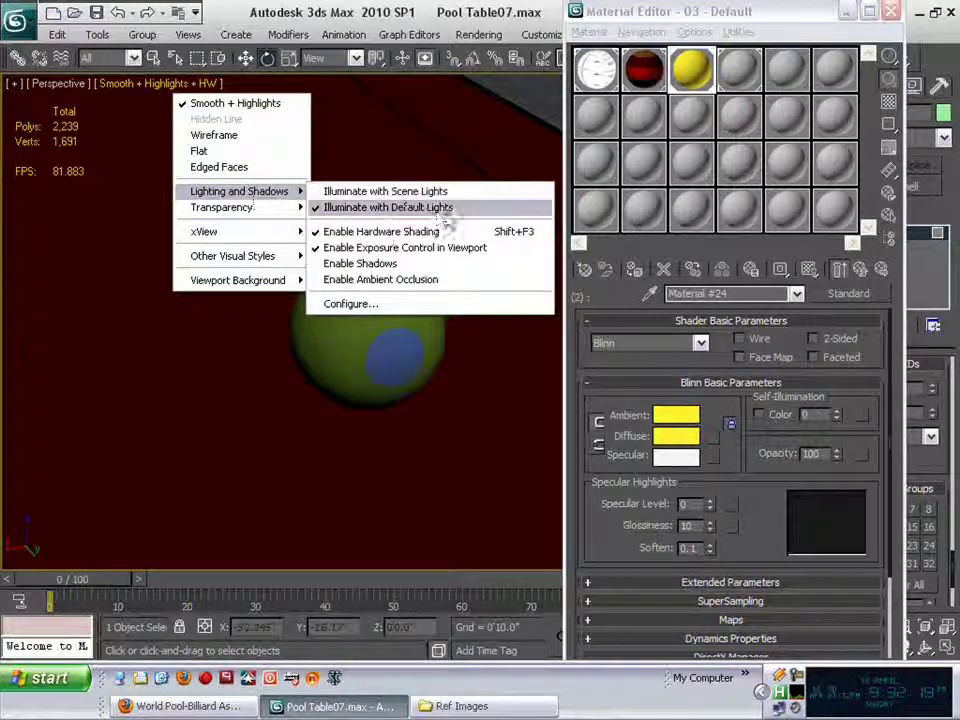
left_click(432, 191)
middle_click_drag(501, 337, 412, 131, "alt")
scroll(449, 305, "up", 2)
middle_click_drag(450, 307, 407, 264, "alt")
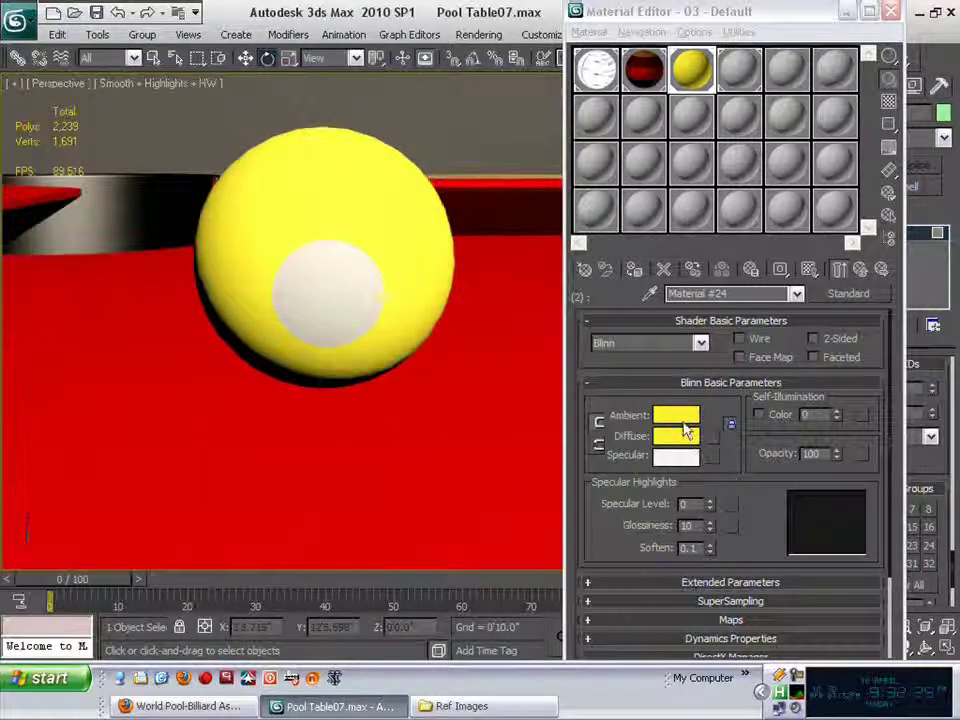
Step: Darken the linked yellow ambient and diffuse colour of sub-material 2 to hue 37, saturation 251 and value 184
left_click(684, 421)
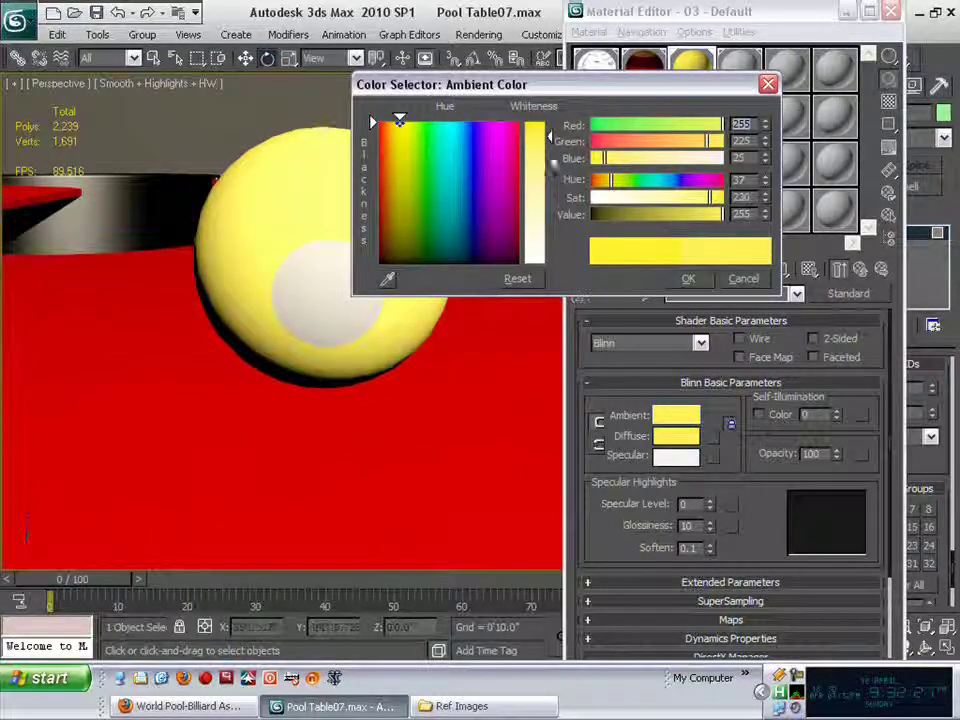
left_click_drag(398, 148, 399, 167)
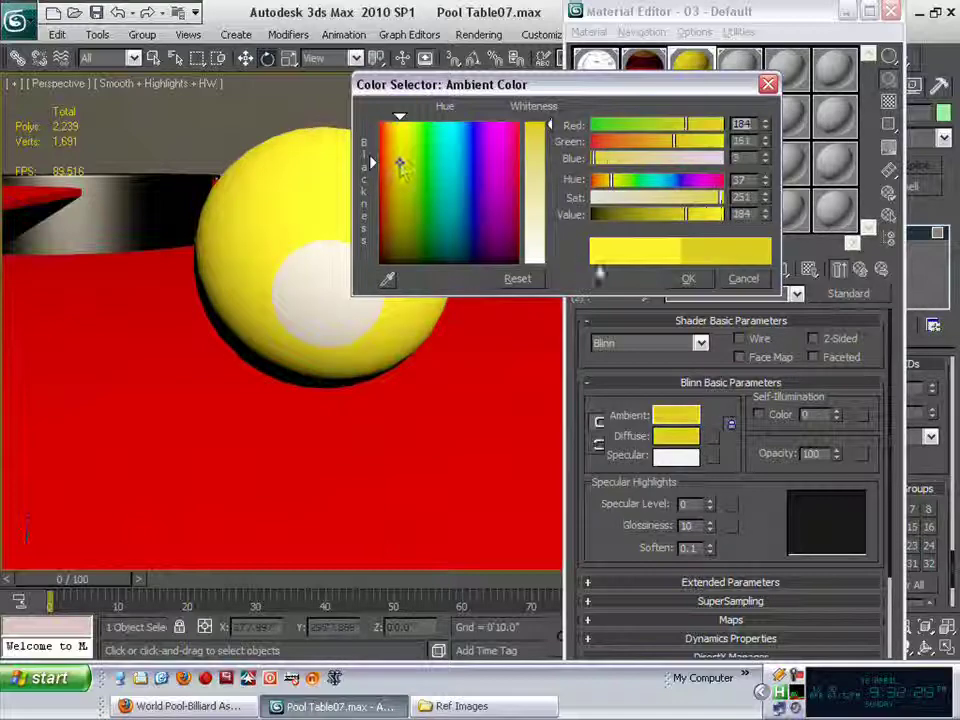
left_click(687, 278)
mouse_move(450, 398)
middle_mouse_down("alt")
mouse_move(326, 426)
mouse_move(310, 406)
mouse_move(459, 403)
middle_mouse_up("alt")
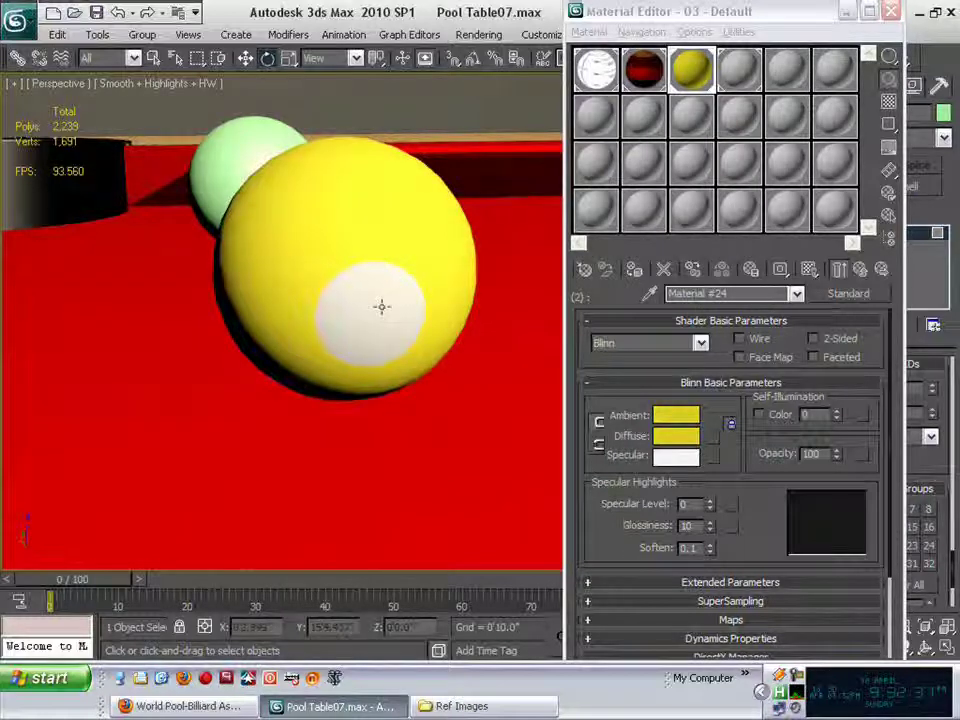
middle_click_drag(502, 364, 503, 328, "alt")
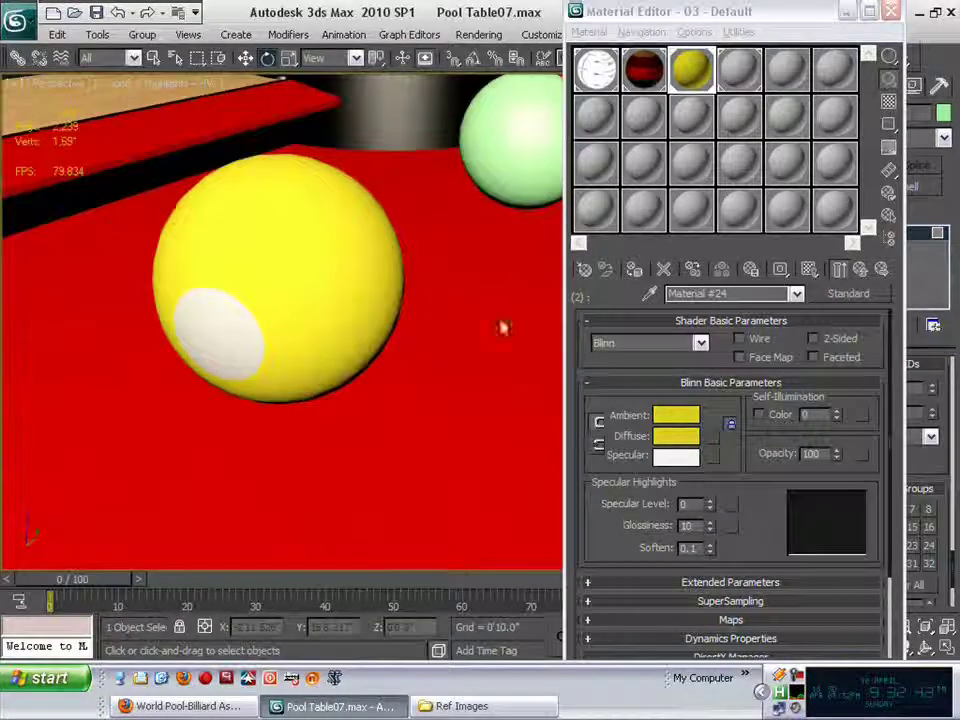
Step: Minimise the Material Editor and place a copy of the yellow ball beside the original on the table
left_click(847, 14)
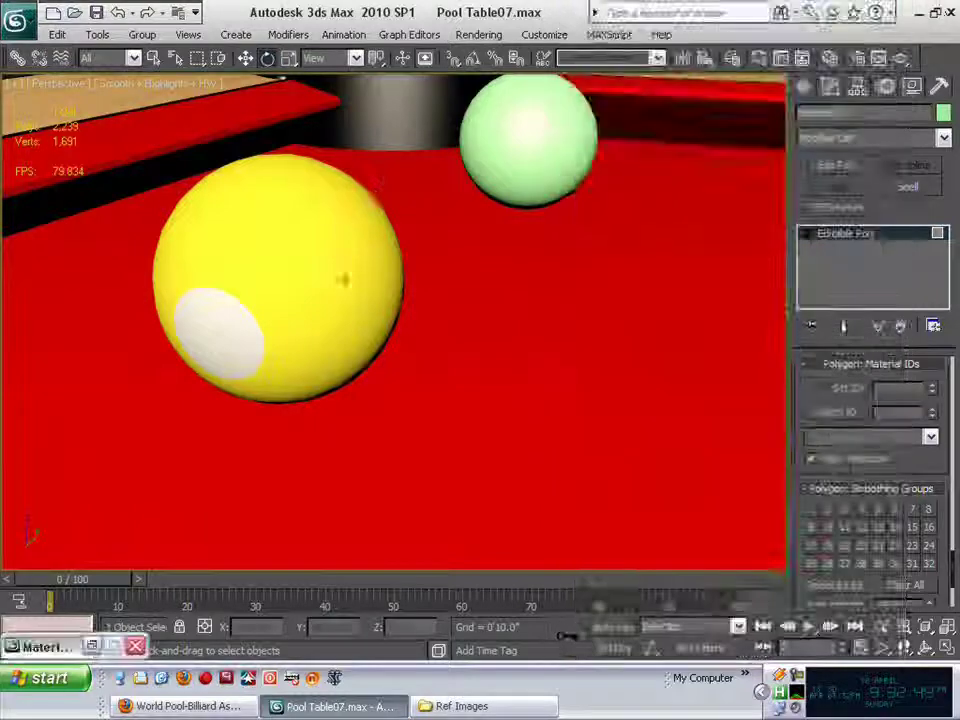
left_click(336, 278)
key("4")
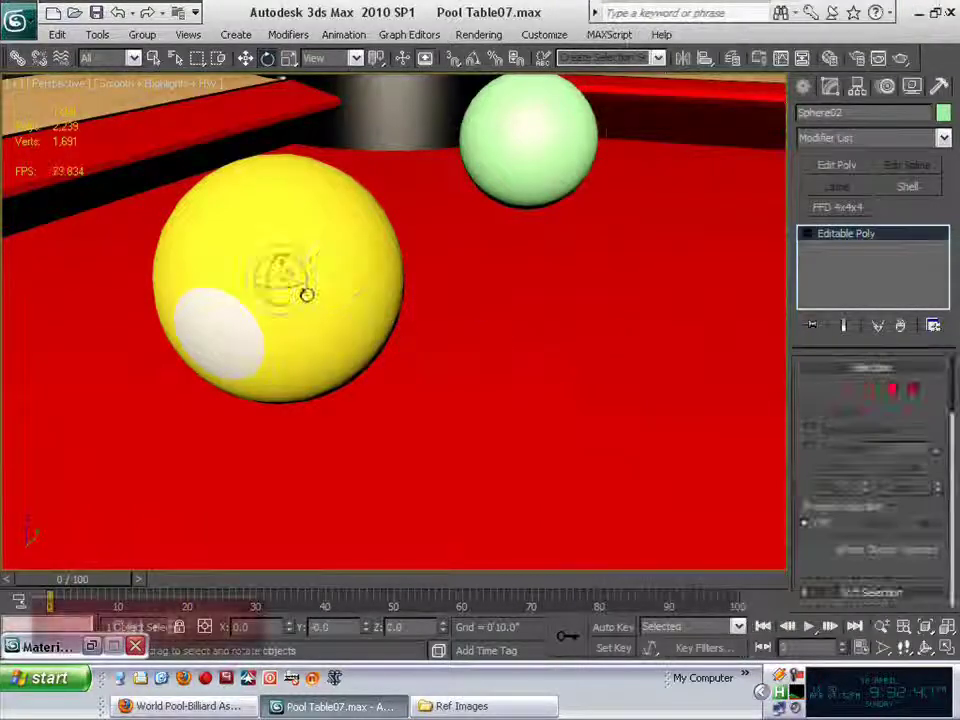
key("w")
mouse_move(304, 282)
left_mouse_down("shift")
mouse_move(669, 392)
mouse_move(750, 430)
left_mouse_up("shift")
left_click(484, 420)
mouse_move(682, 322)
middle_mouse_down()
mouse_move(474, 458)
mouse_move(536, 444)
mouse_move(560, 420)
middle_mouse_up()
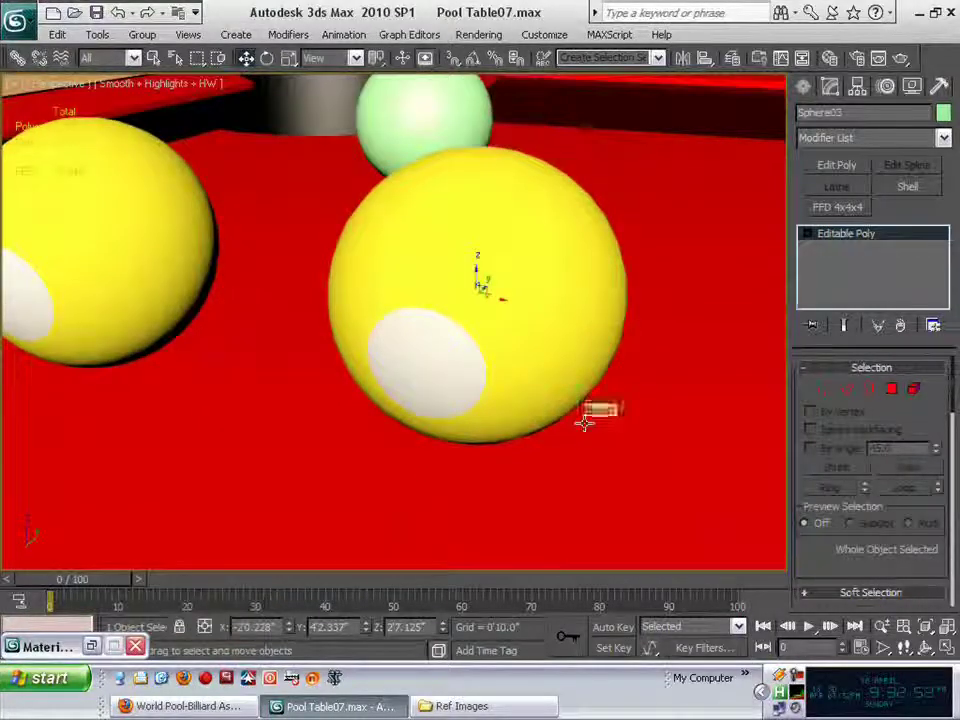
Step: Show edged faces in the perspective viewport and isolate the copied yellow ball
key("F4")
middle_click_drag(606, 437, 636, 403, "alt")
key("alt+q")
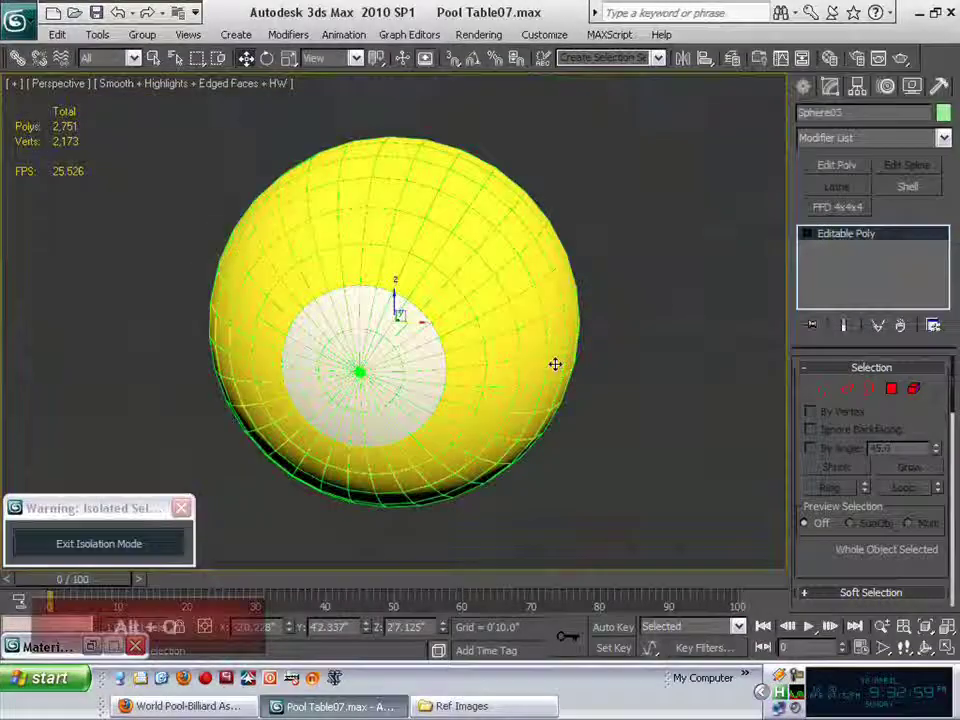
middle_click_drag(555, 364, 604, 369)
scroll(612, 415, "up", 1)
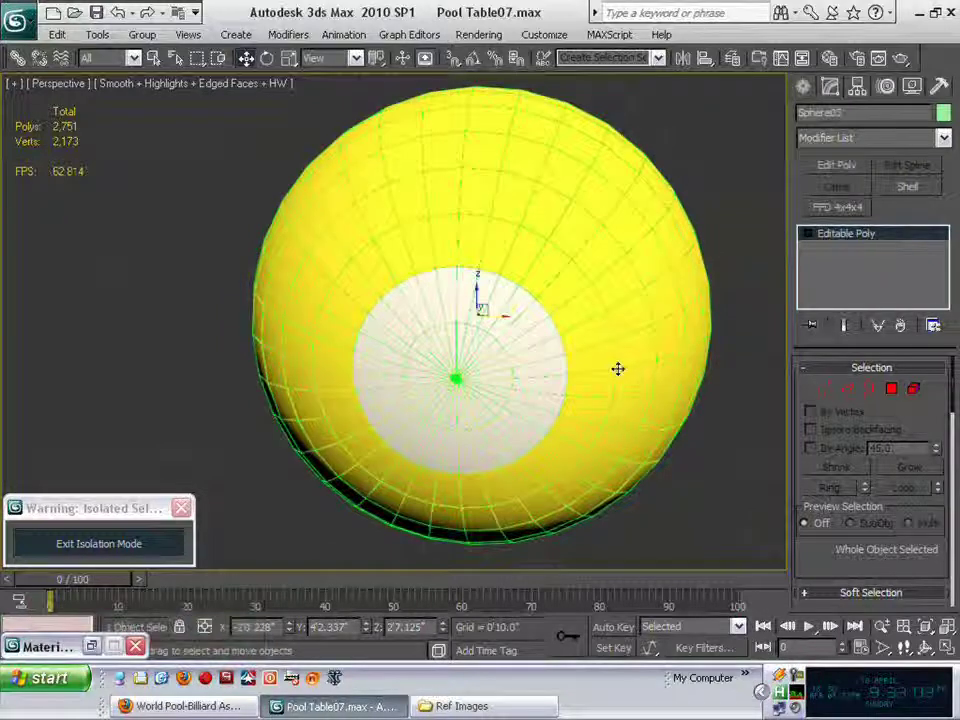
middle_click_drag(667, 362, 588, 275)
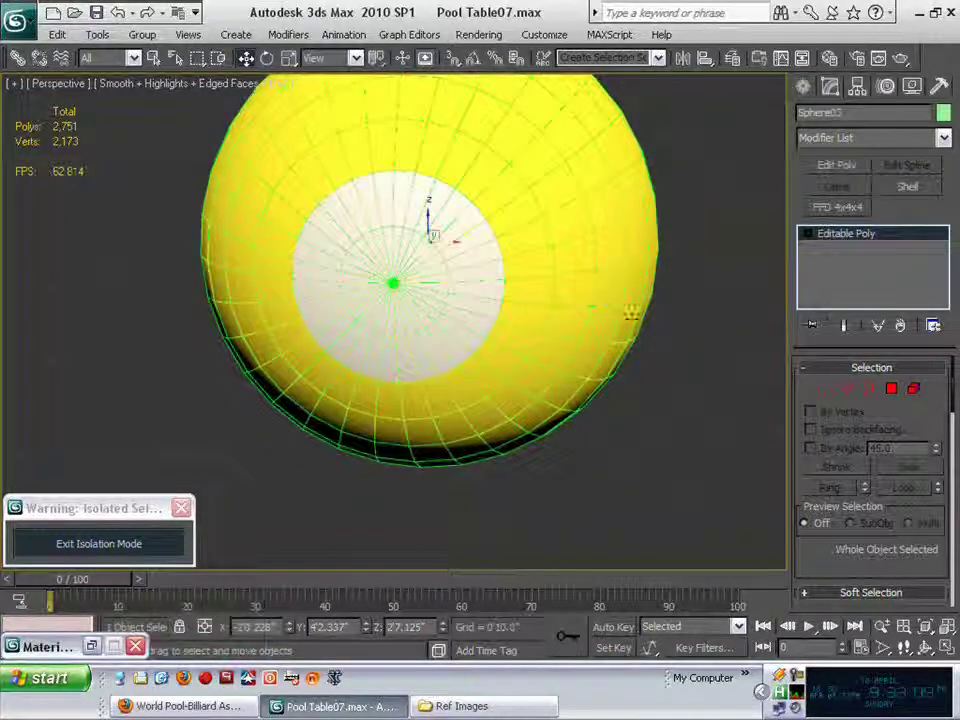
Step: Illuminate the perspective viewport with default lights and bring the isolated ball's number circle into view
middle_click_drag(630, 312, 191, 84, "alt")
left_click(197, 84)
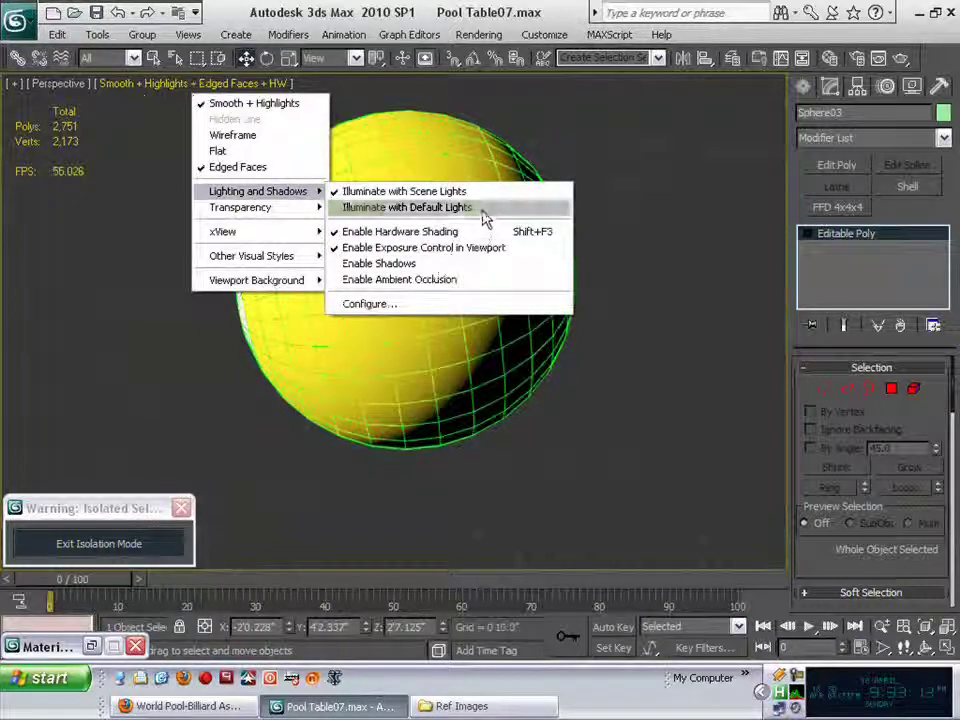
left_click(484, 217)
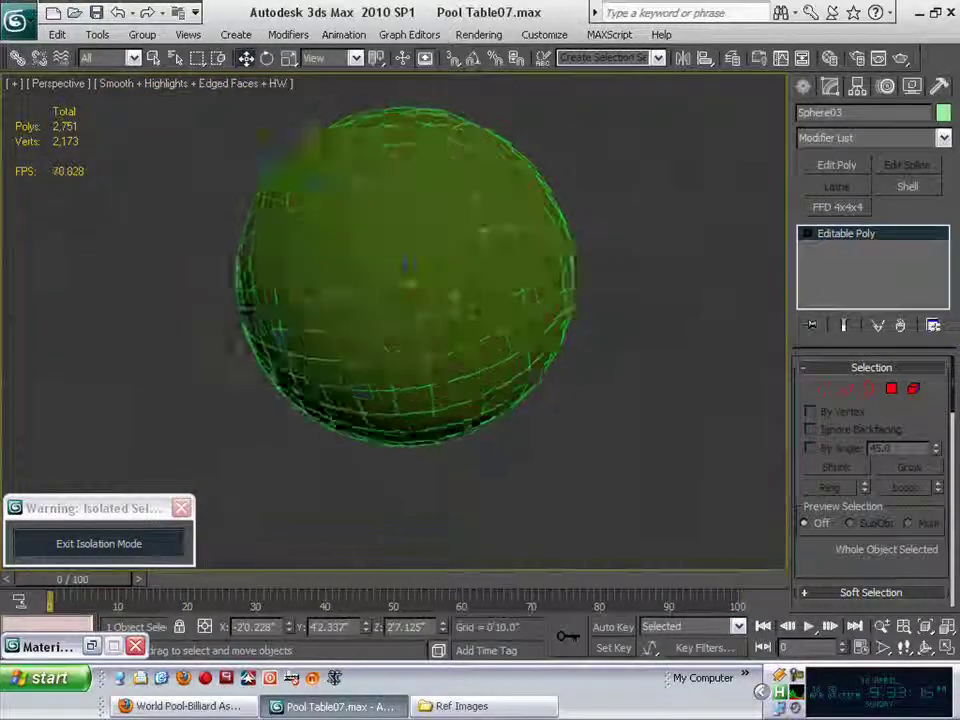
middle_click_drag(455, 296, 461, 327, "alt")
scroll(467, 281, "up", 3)
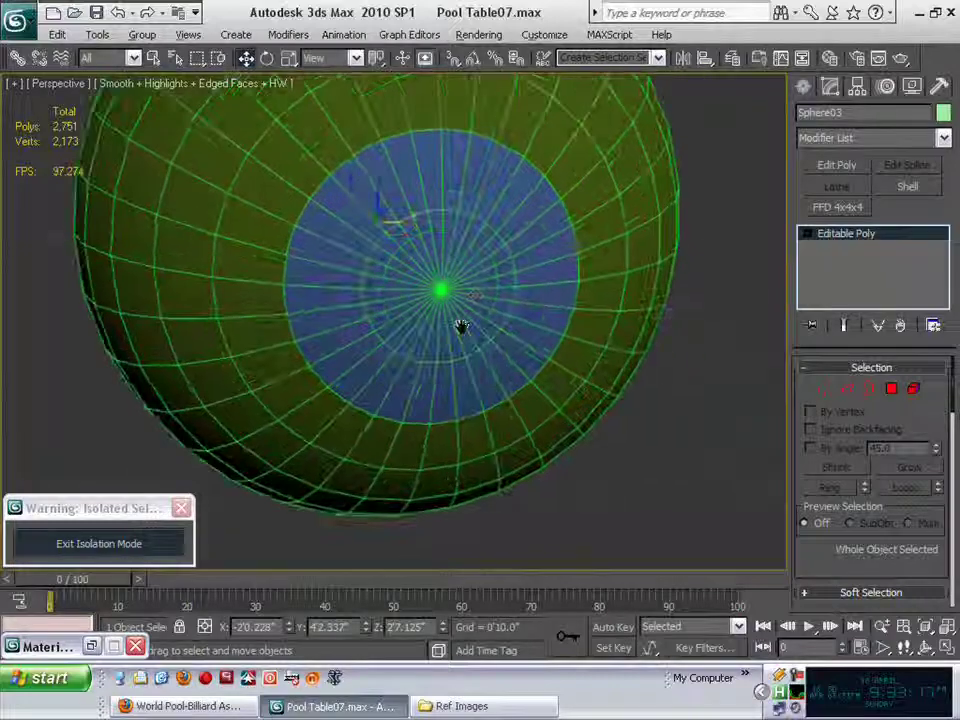
Step: Select the two pole vertices at opposite ends of the isolated ball, using wireframe display
key("1")
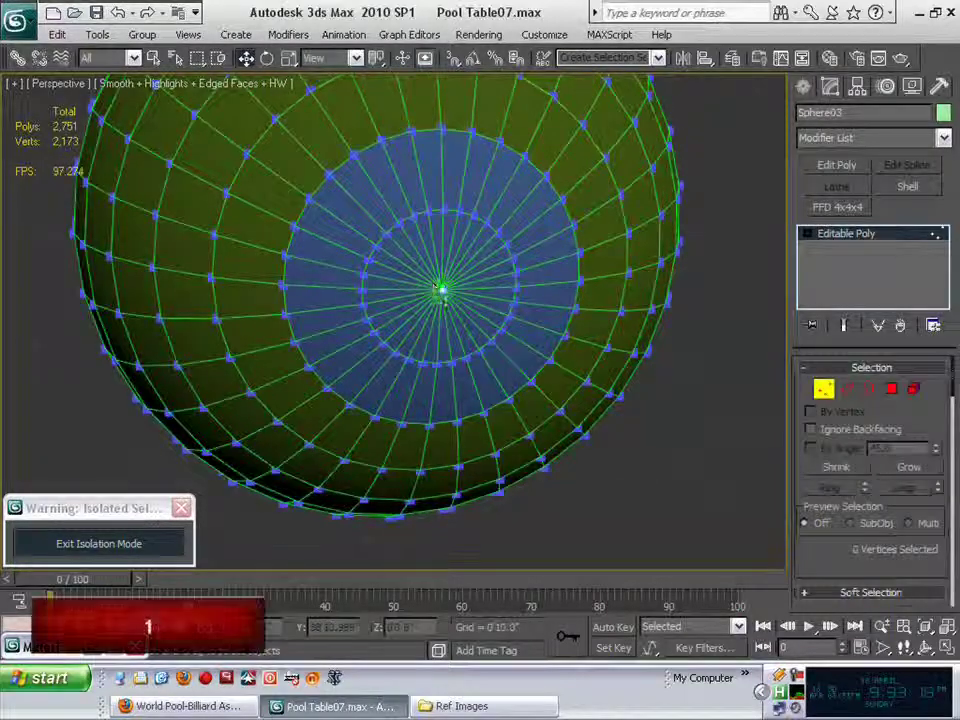
middle_click_drag(620, 326, 287, 358, "alt")
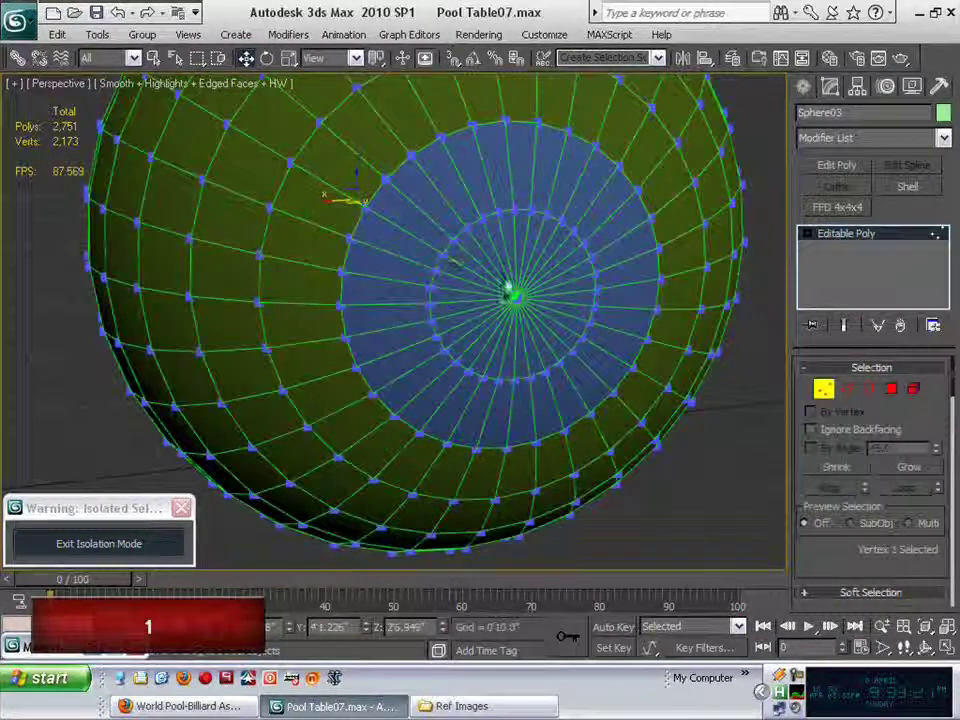
left_click(515, 298, "ctrl")
middle_click_drag(520, 327, 643, 326, "alt")
key("F3")
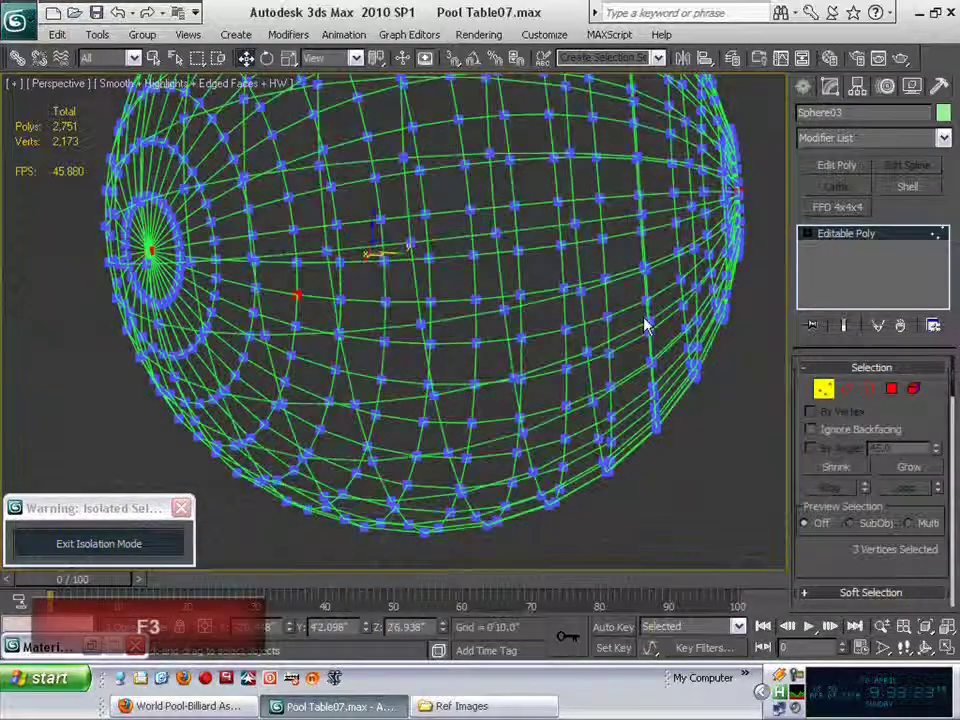
scroll(518, 352, "down", 5)
middle_click_drag(632, 381, 742, 400, "alt")
scroll(640, 400, "up", 2)
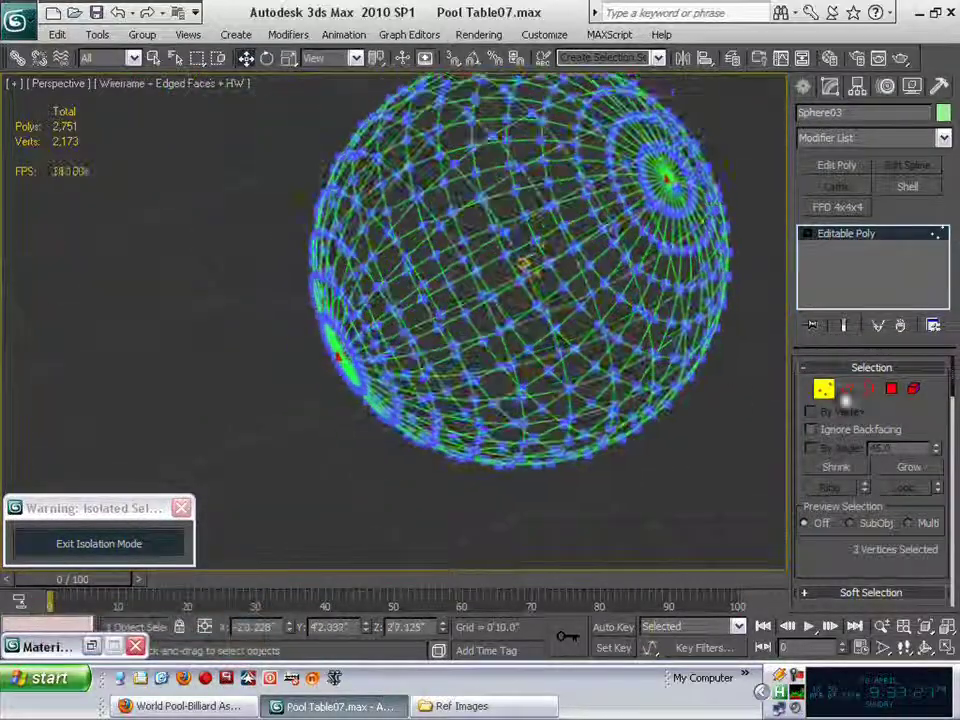
Step: Convert the pole vertices to a polygon selection, growing and shrinking it until only a wide central stripe stays unselected
left_click(891, 389, "ctrl")
left_click(918, 475)
left_click(918, 475)
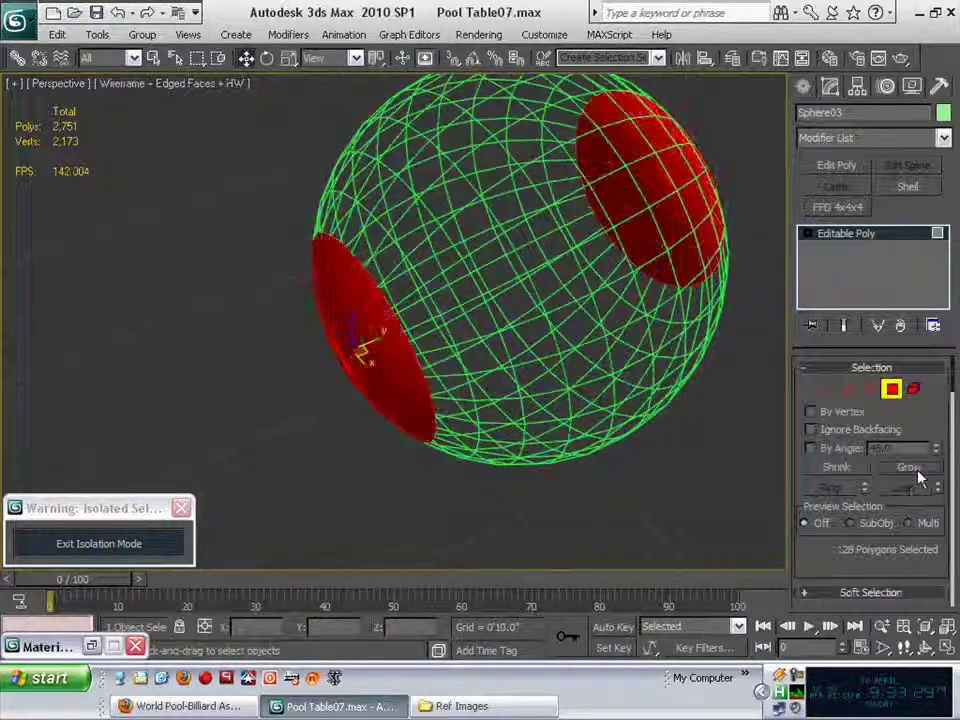
left_click(918, 475)
left_click(920, 477)
left_click(920, 477)
left_click(920, 477)
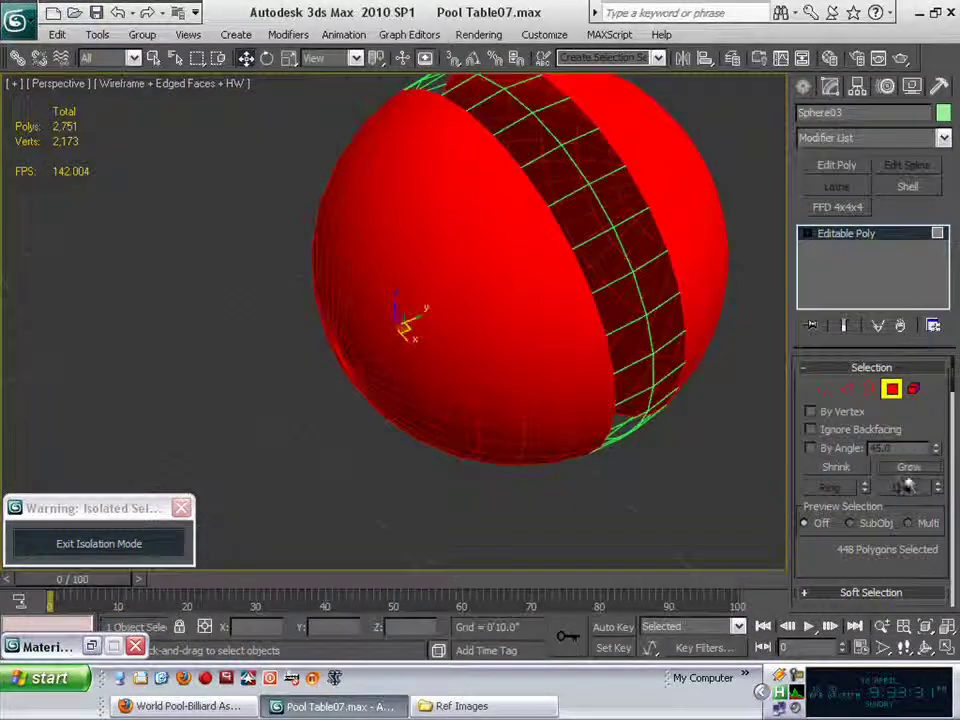
left_click(835, 472)
middle_click_drag(633, 468, 548, 210, "alt")
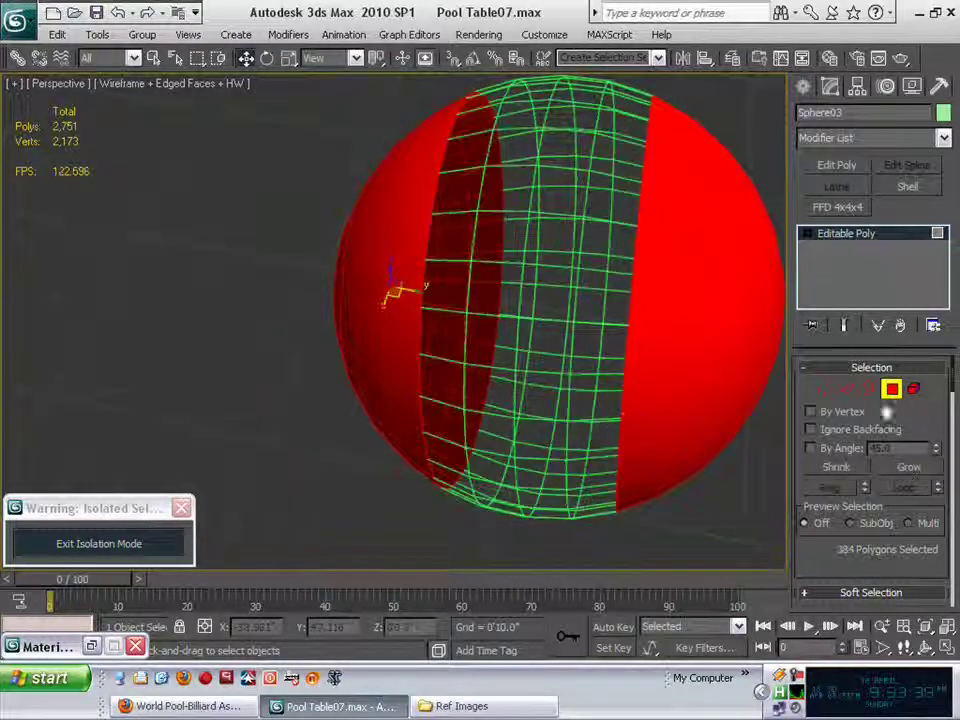
Step: Assign material ID 1 to the selected end caps of the ball, return to shaded display and deselect the polygons
scroll(917, 411, "down", 10)
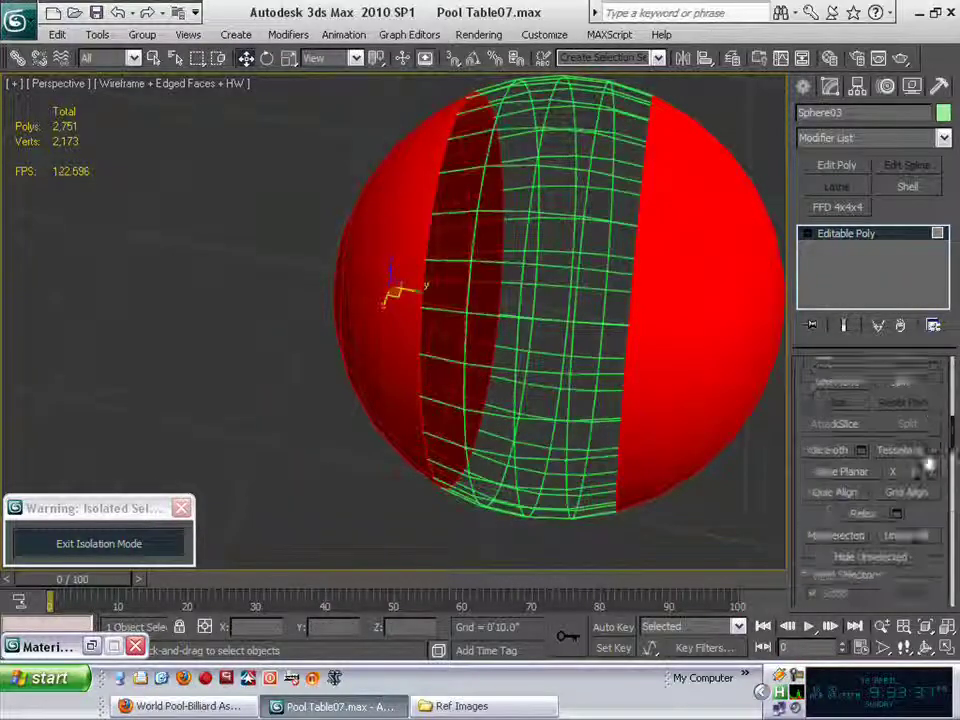
right_click(917, 441)
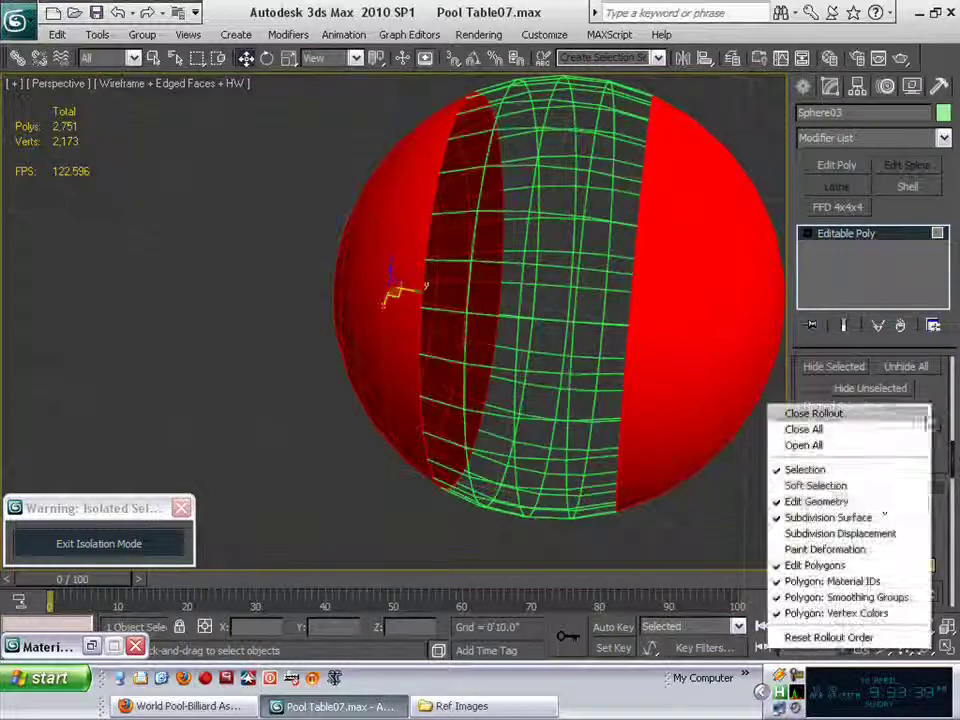
left_click(832, 581)
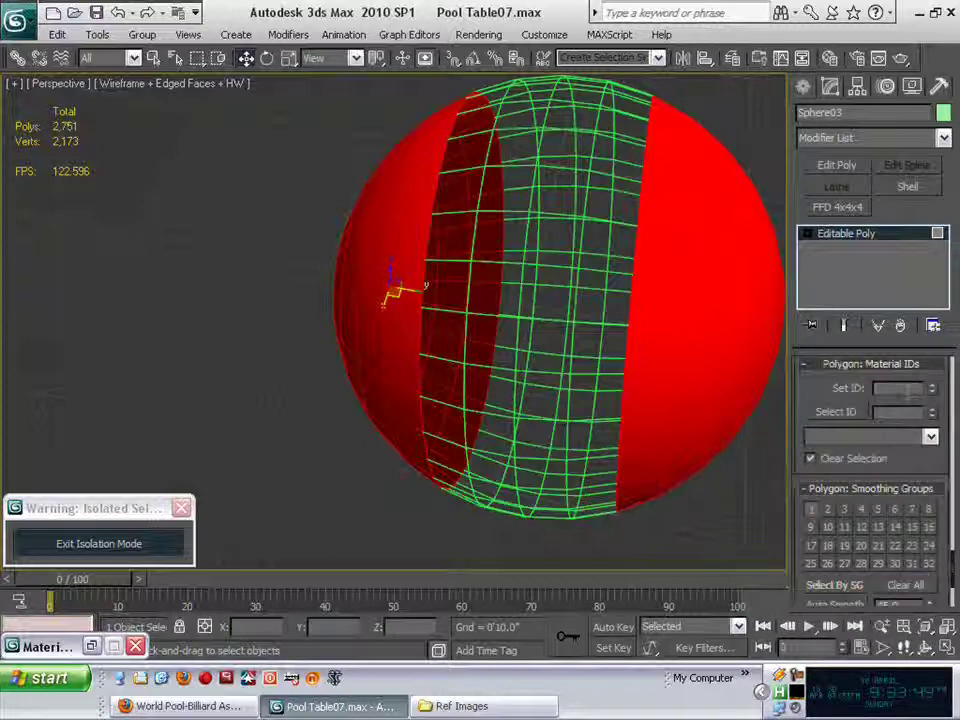
key("KP_Enter")
scroll(589, 339, "down", 5)
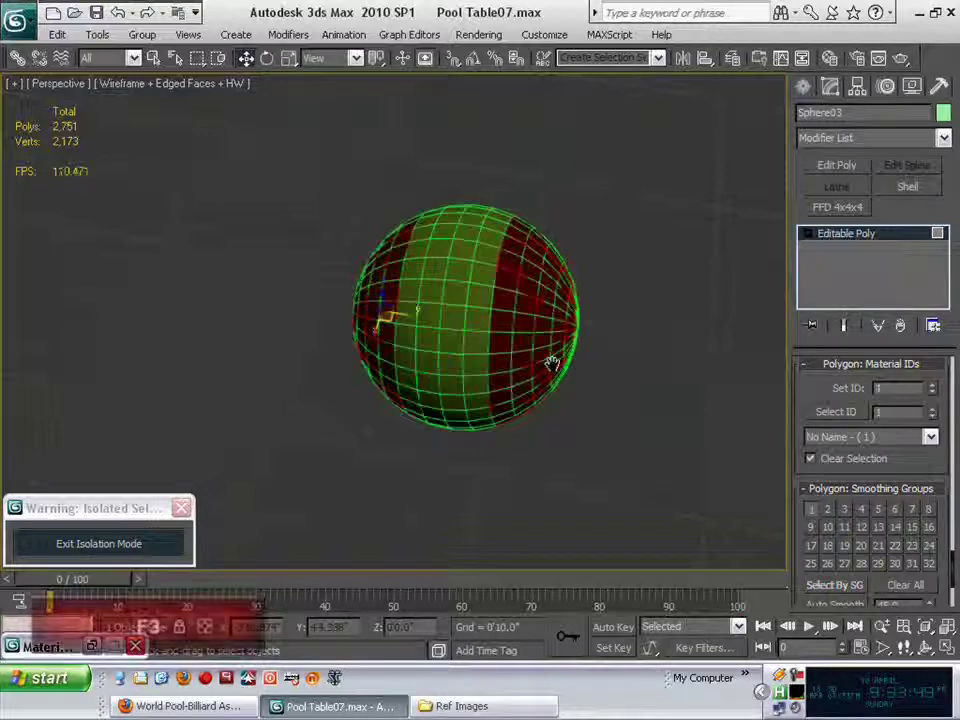
key("F3")
mouse_move(534, 368)
middle_mouse_down("alt")
mouse_move(619, 360)
mouse_move(605, 430)
middle_mouse_up("alt")
scroll(583, 362, "up", 4)
scroll(561, 304, "down", 4)
middle_click_drag(583, 362, 546, 388)
left_click(646, 280)
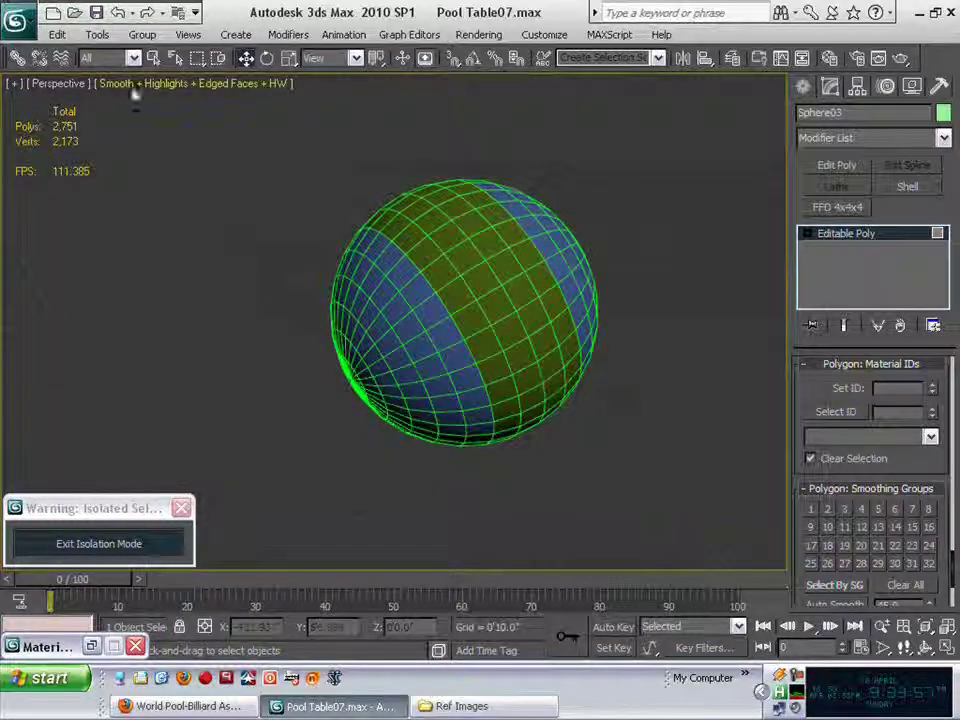
Step: Illuminate the perspective viewport with scene lights again and view the ball's yellow stripe and white caps
left_click(160, 84)
mouse_move(262, 190)
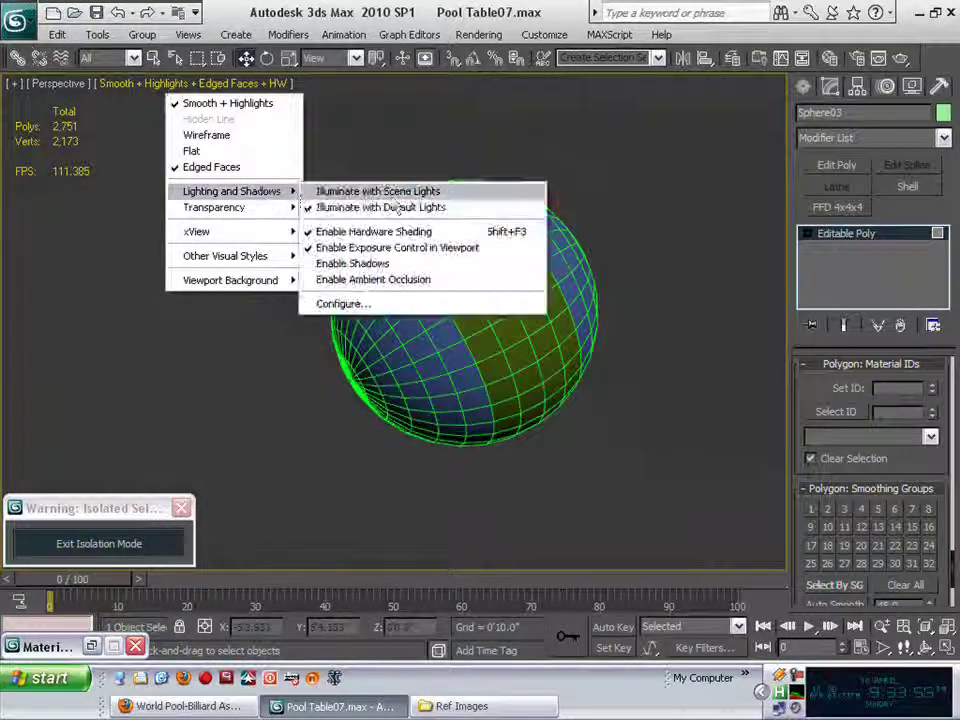
left_click(400, 191)
middle_click_drag(659, 378, 560, 300, "alt")
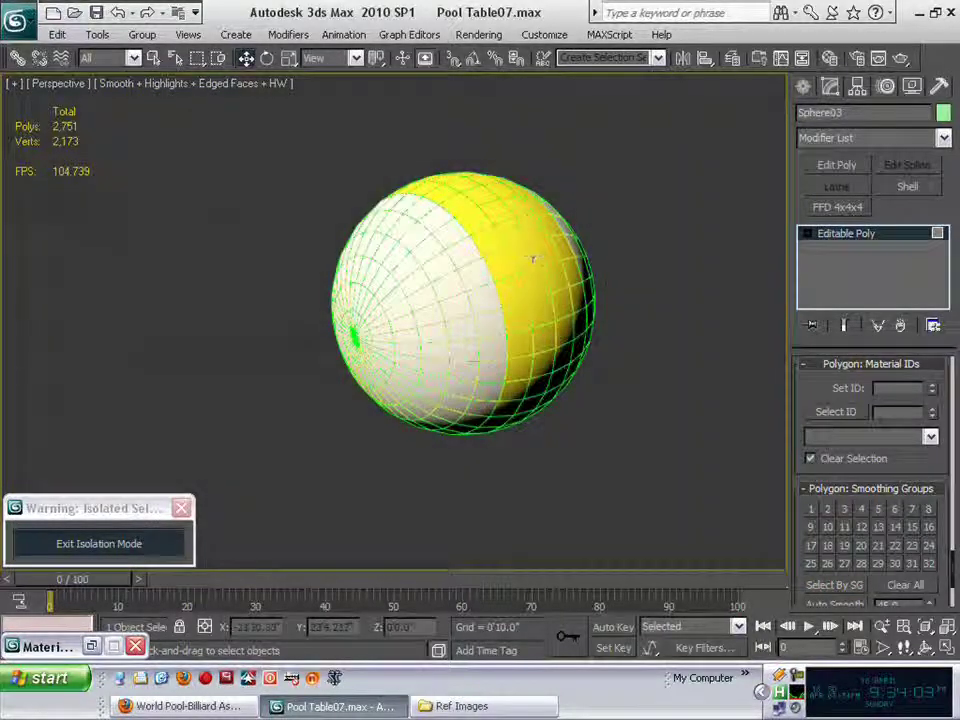
middle_click_drag(533, 259, 597, 405, "alt")
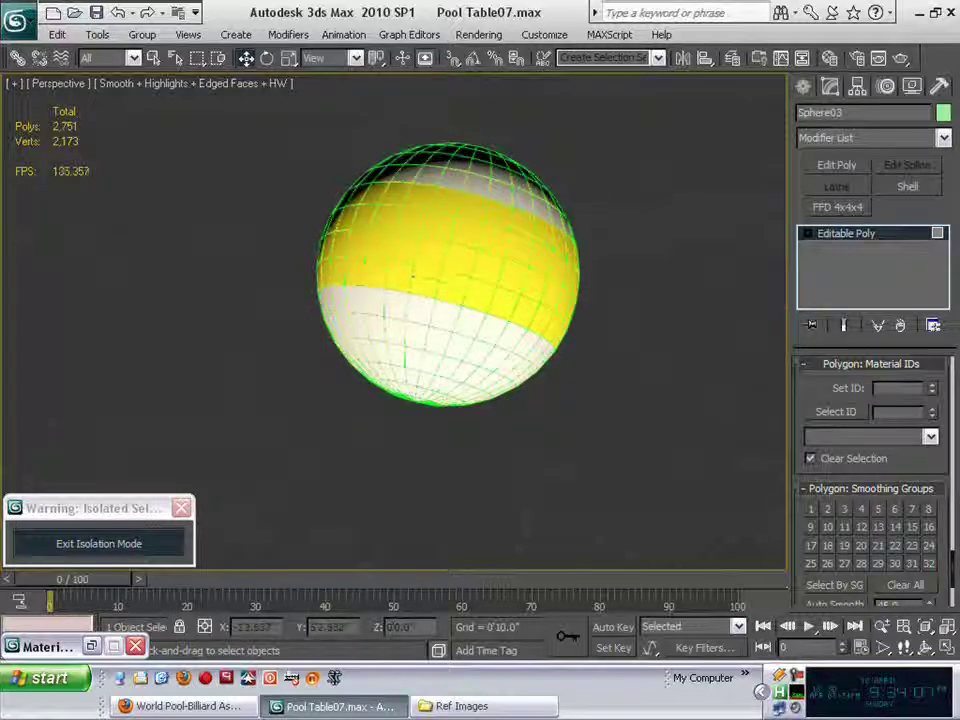
scroll(542, 405, "down", 5)
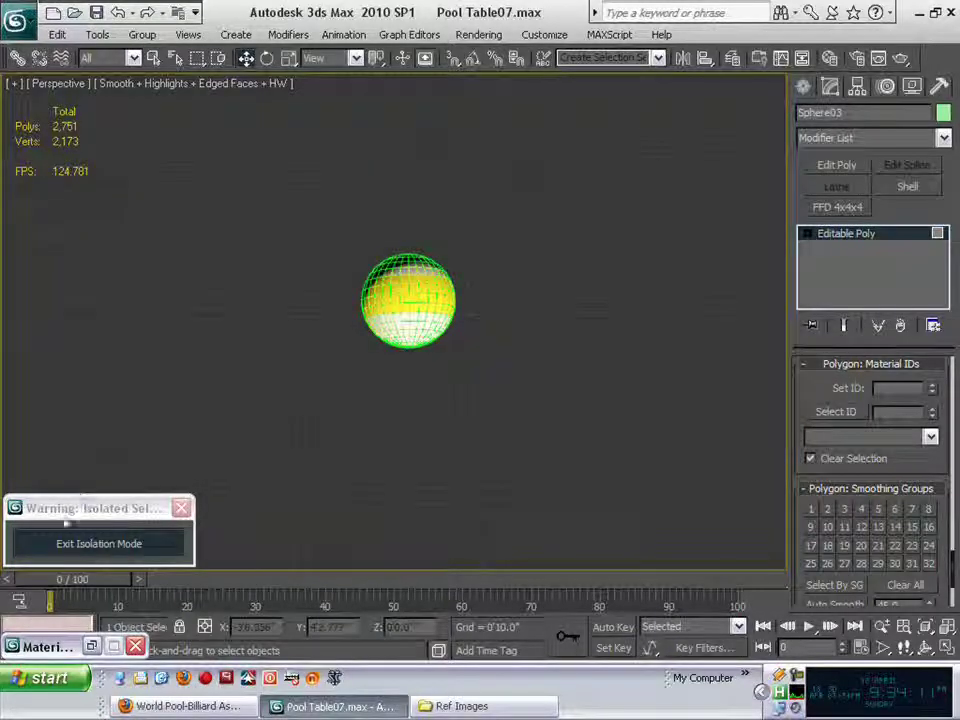
Step: Exit isolation mode and view the striped ball alongside the solid balls on the pool table
left_click(105, 540)
scroll(585, 423, "down", 3)
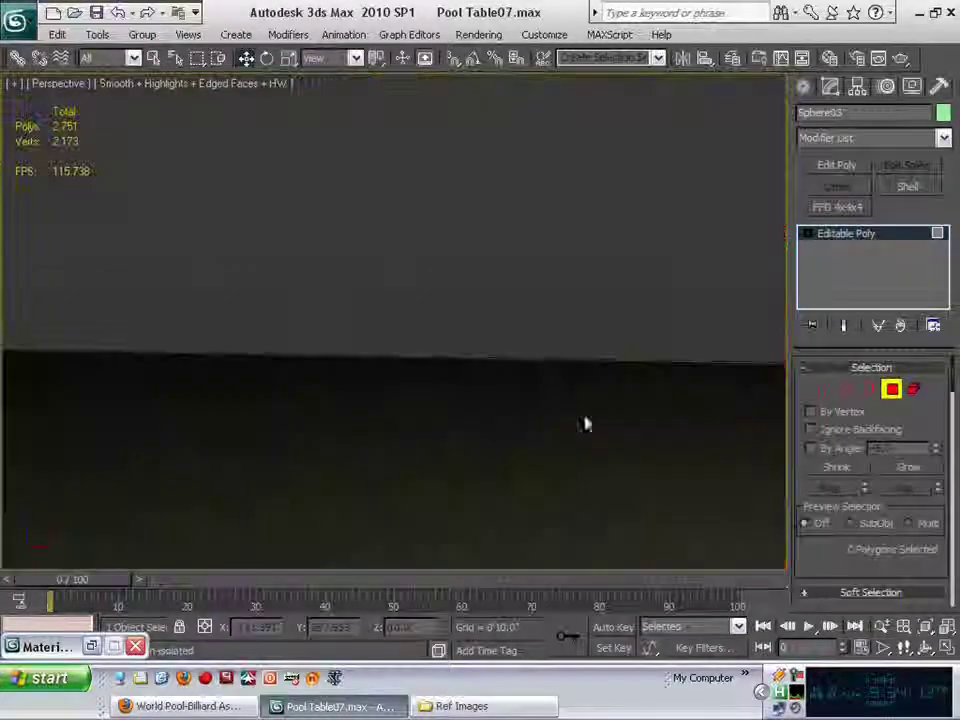
middle_click_drag(585, 424, 473, 394, "alt")
key("z")
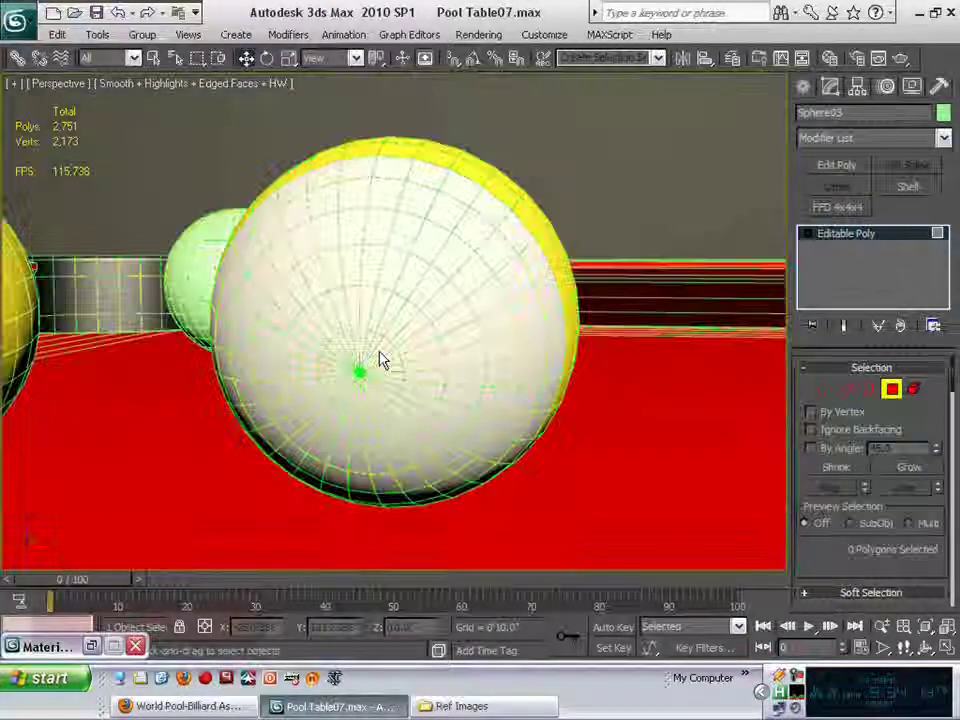
middle_click_drag(585, 358, 4, 279, "alt")
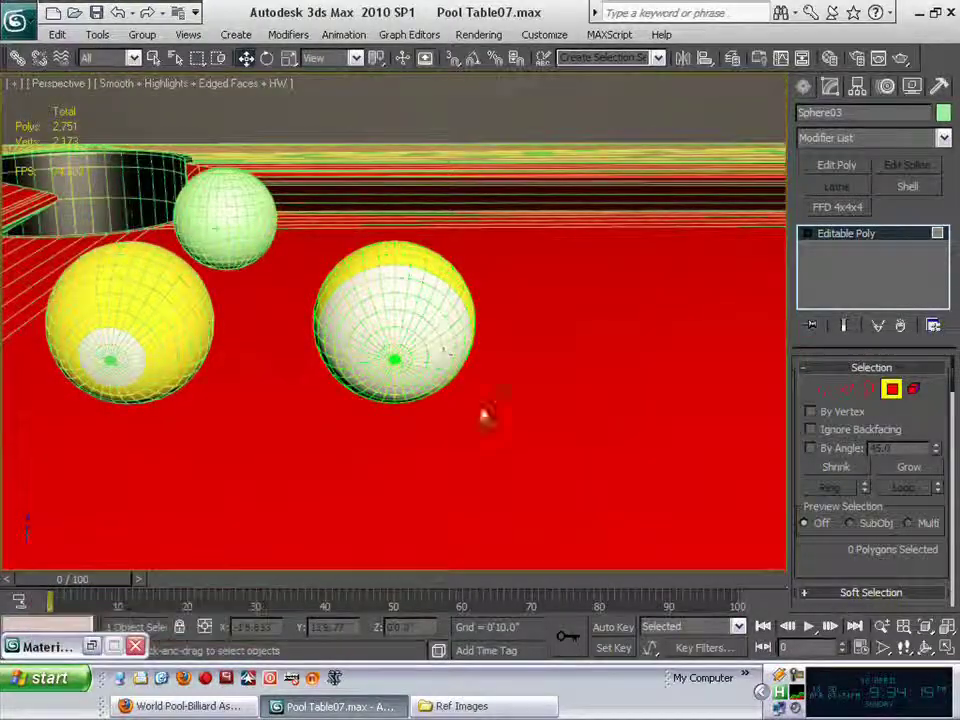
middle_click_drag(487, 414, 589, 405, "alt")
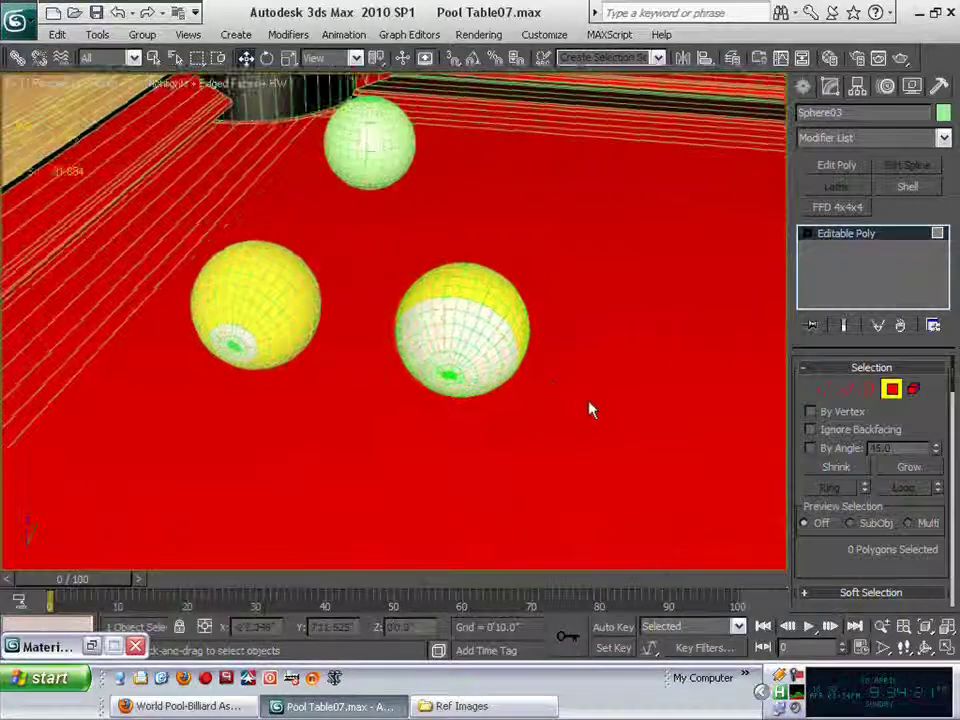
middle_click_drag(428, 376, 542, 388, "alt")
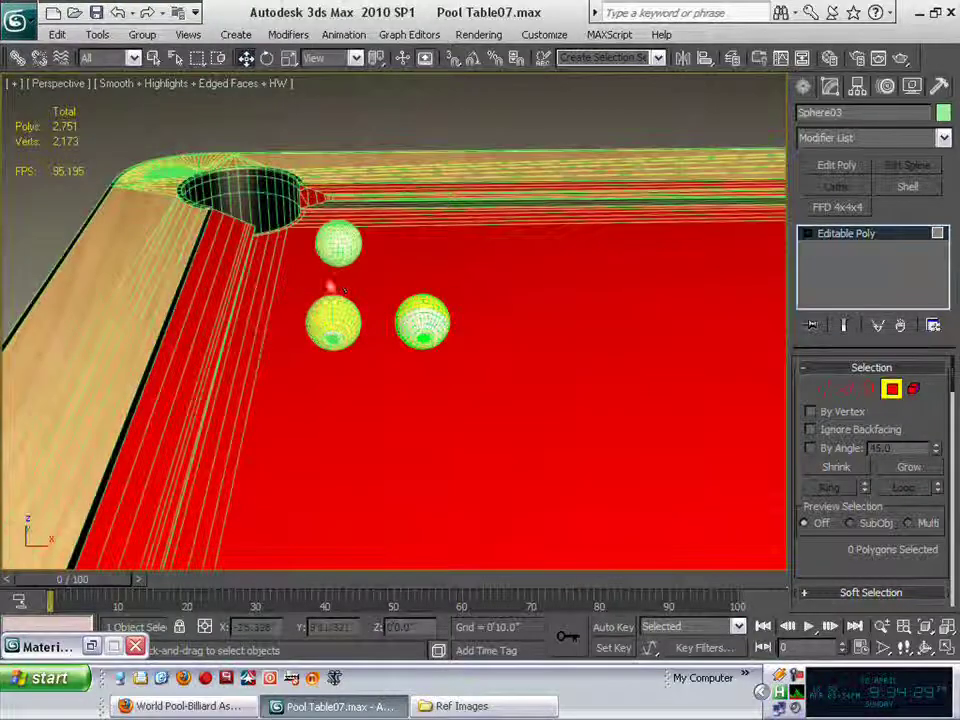
scroll(508, 416, "down", 5)
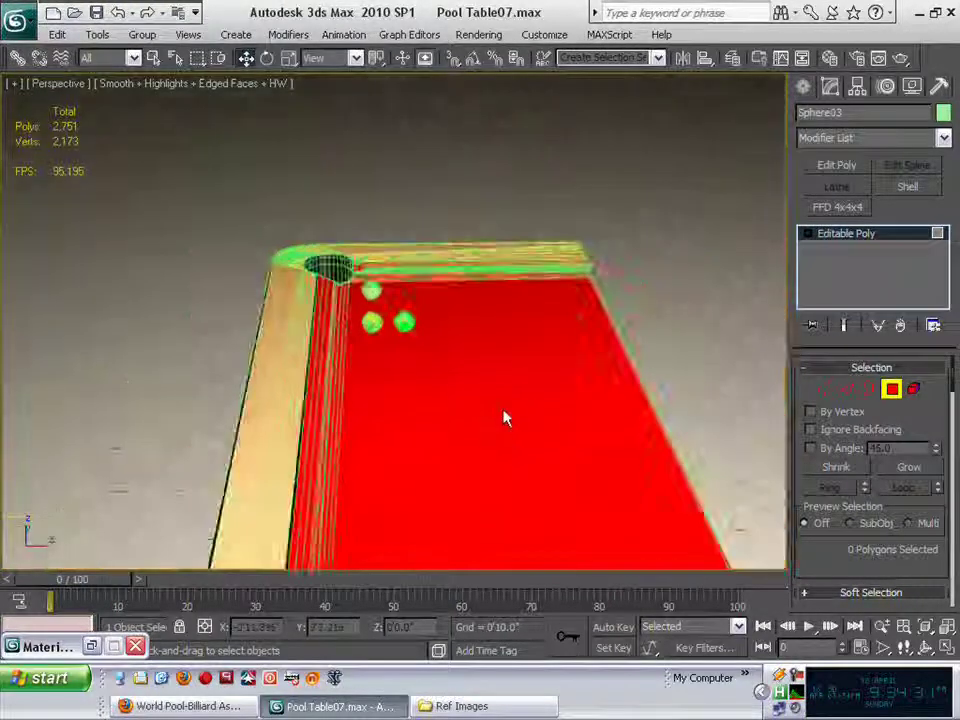
Step: Examine the balls and the red cloth of the pool table from several angles and distances
middle_click_drag(506, 418, 556, 372)
scroll(544, 306, "up", 2)
scroll(463, 313, "up", 3)
scroll(463, 313, "down", 2)
scroll(501, 330, "up", 2)
scroll(392, 329, "down", 2)
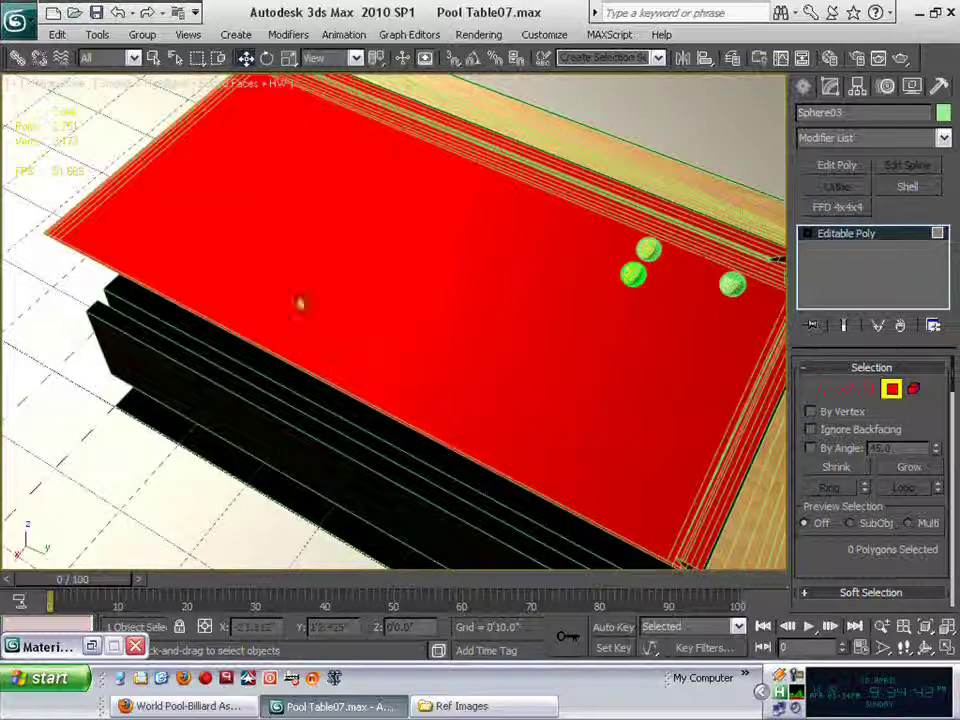
middle_click_drag(313, 296, 390, 283)
scroll(390, 283, "down", 1)
scroll(399, 291, "up", 1)
scroll(453, 406, "down", 1)
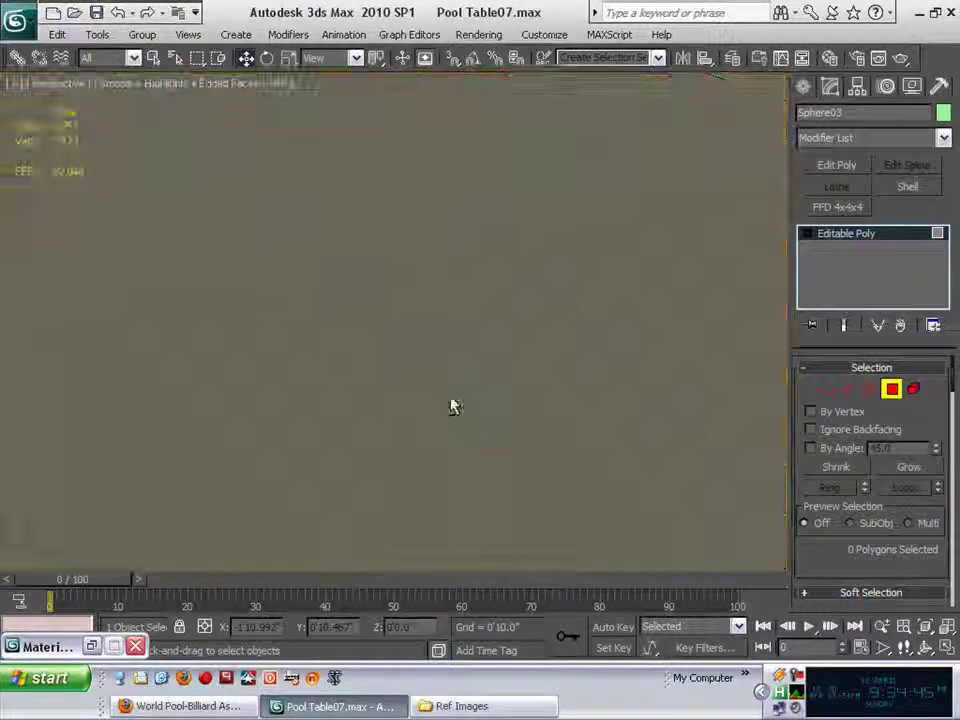
Step: Select Box02, the large box enclosing the scene, and hide it
middle_click_drag(452, 406, 566, 374, "alt")
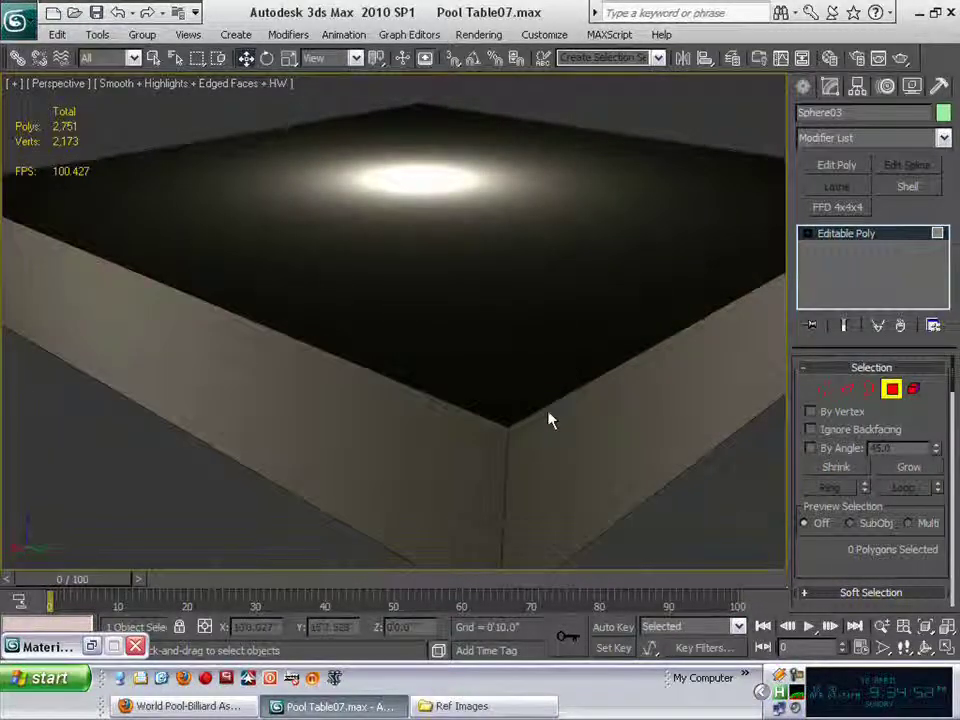
middle_click_drag(548, 420, 576, 392, "alt")
key("h")
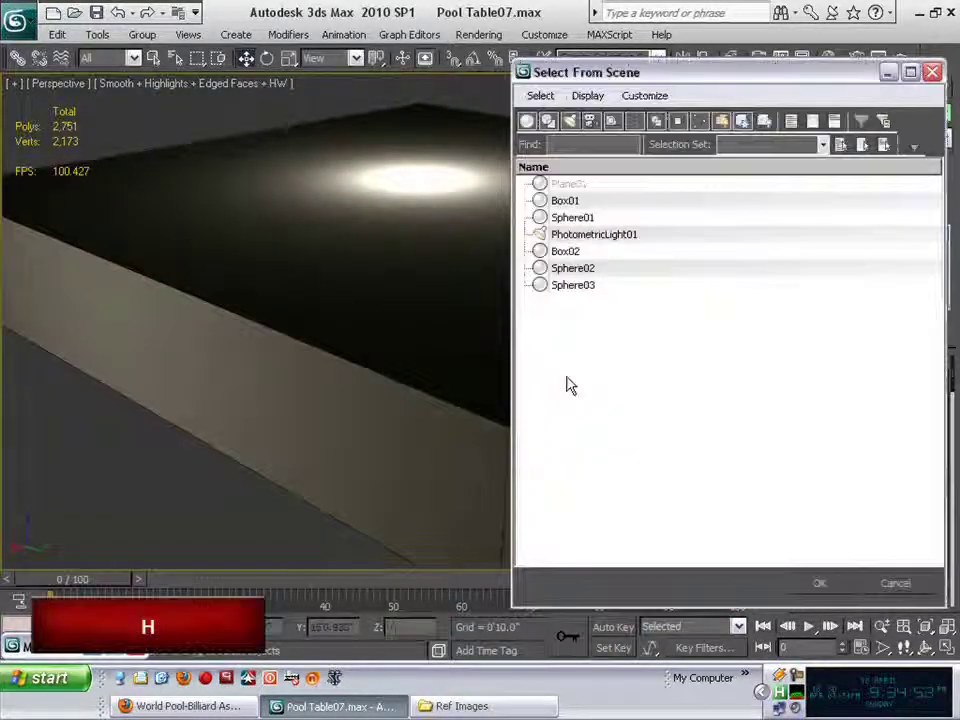
double_click(599, 206)
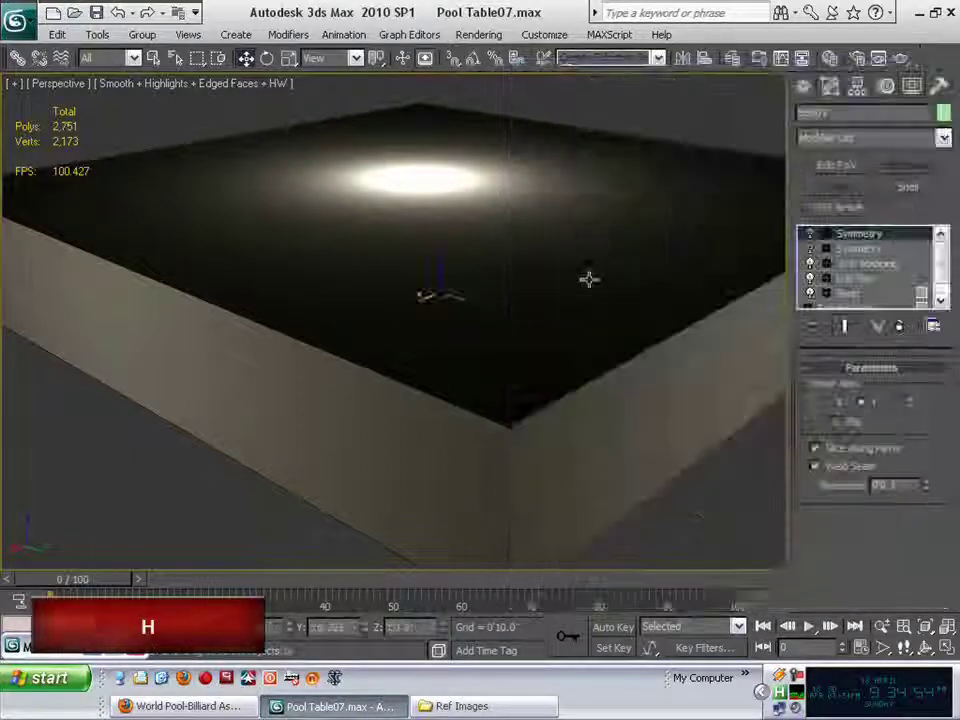
left_click(664, 381)
left_click(663, 380)
right_click(663, 378)
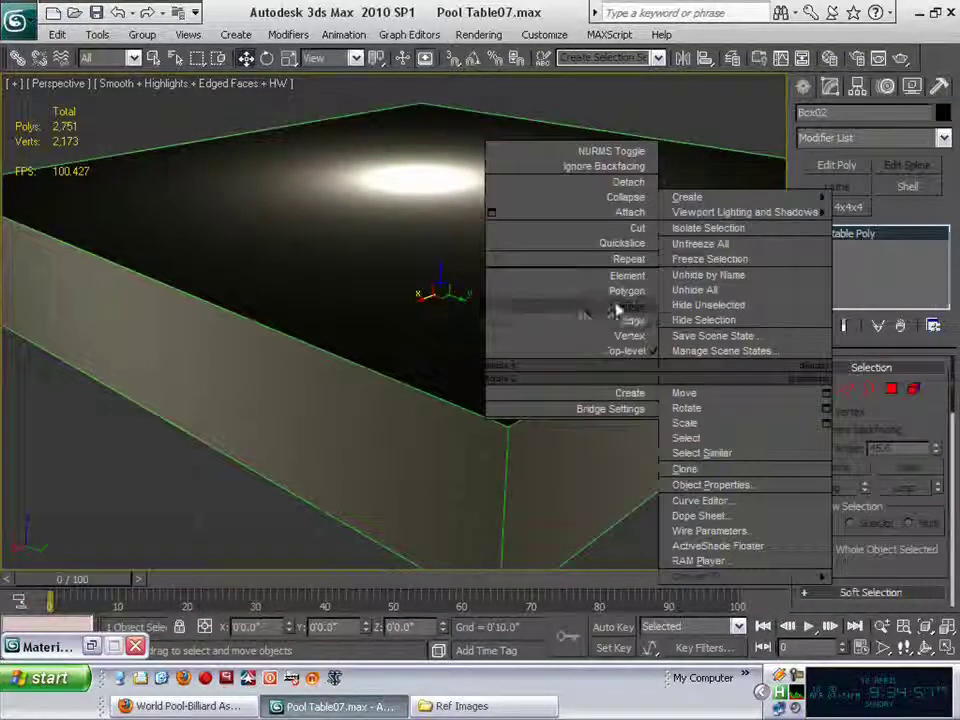
left_click(729, 319)
Step: Examine the pool table section and the blueprint plane beneath it from different sides, up to the Center Spot area
scroll(613, 360, "up", 1)
middle_click_drag(613, 360, 665, 445)
scroll(602, 428, "up", 10)
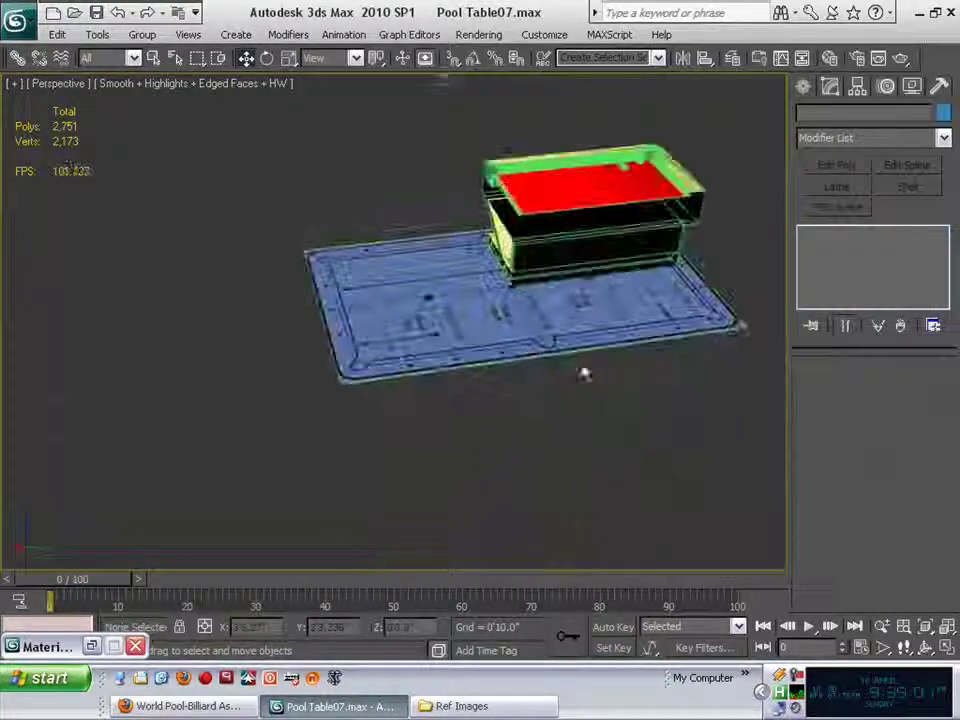
middle_click_drag(574, 456, 523, 480, "alt")
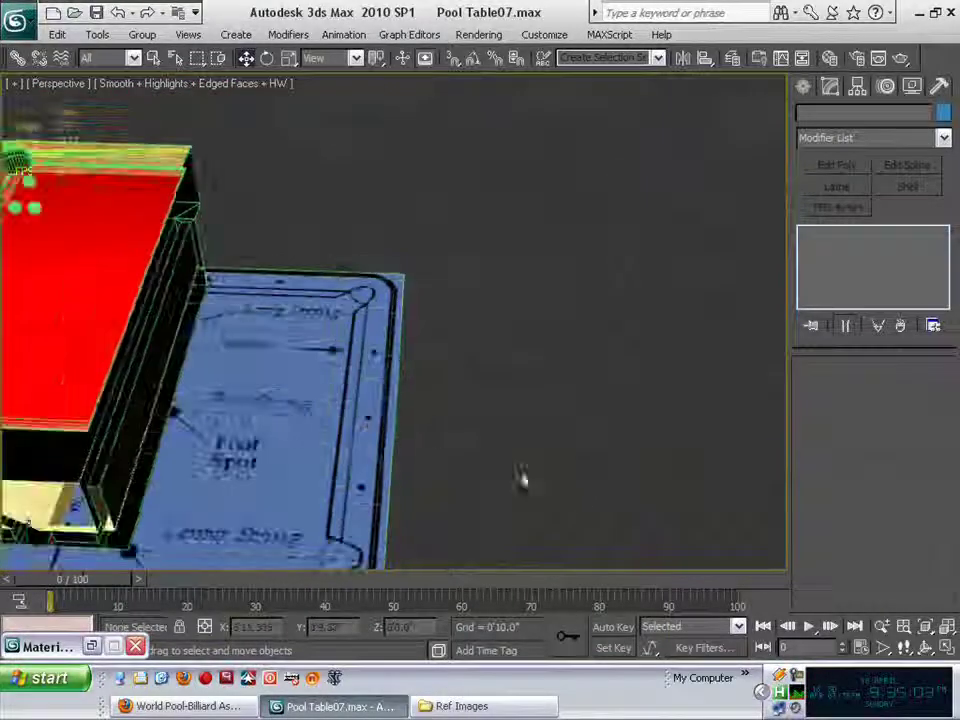
scroll(523, 478, "down", 2)
middle_click_drag(420, 365, 589, 369)
scroll(545, 359, "down", 4)
key("z")
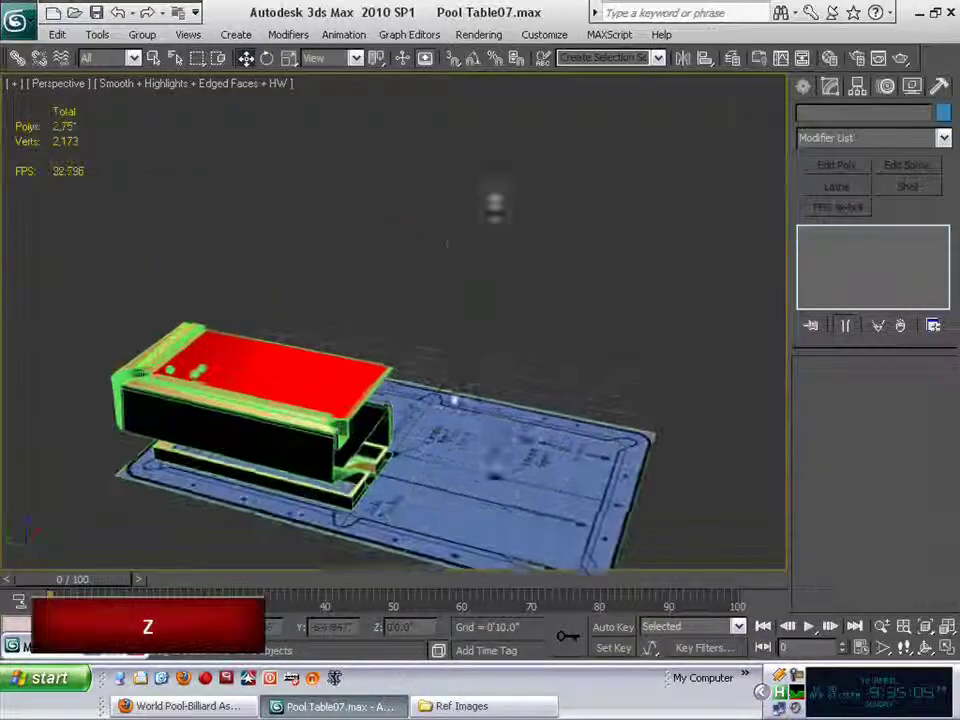
scroll(565, 343, "down", 4)
middle_click_drag(636, 322, 595, 367, "alt")
scroll(606, 338, "up", 3)
scroll(600, 250, "up", 2)
scroll(656, 325, "down", 4)
scroll(630, 300, "up", 2)
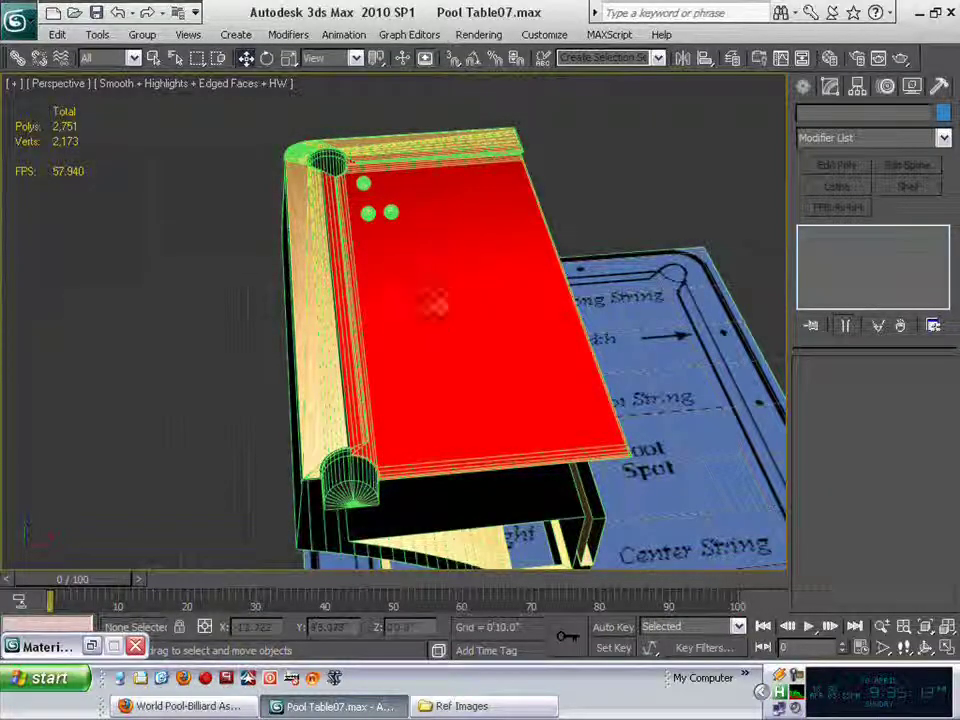
right_click(437, 304)
middle_click_drag(664, 328, 490, 205)
scroll(653, 398, "down", 2)
middle_click_drag(653, 398, 499, 287, "alt")
scroll(628, 365, "up", 1)
scroll(499, 287, "up", 1)
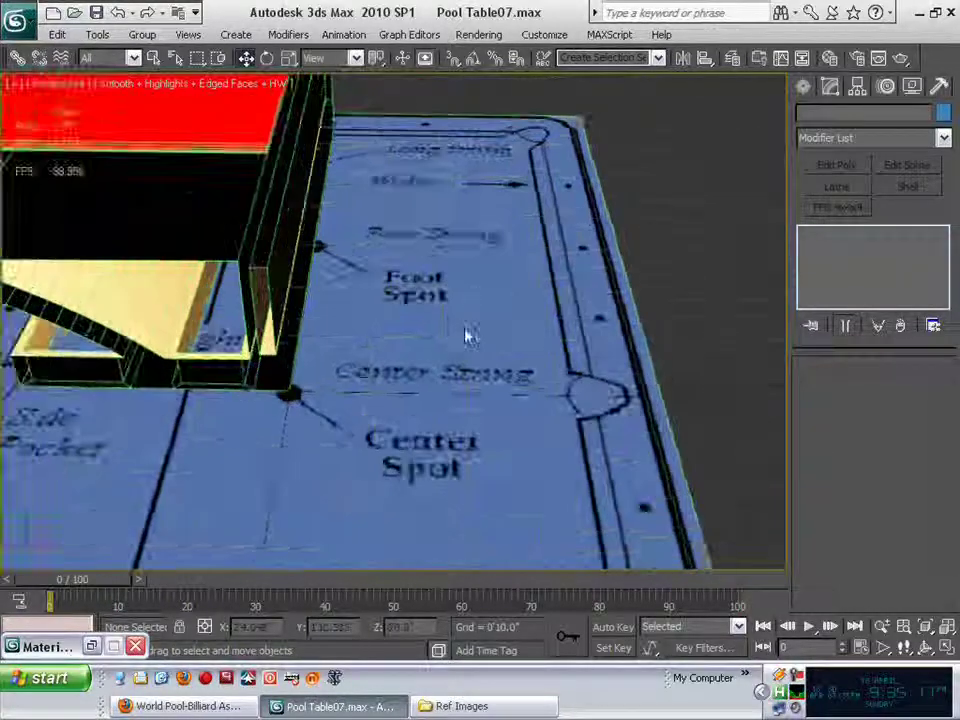
Step: Switch the viewport to the top view and frame the blueprint area around the Head Spot
key("v")
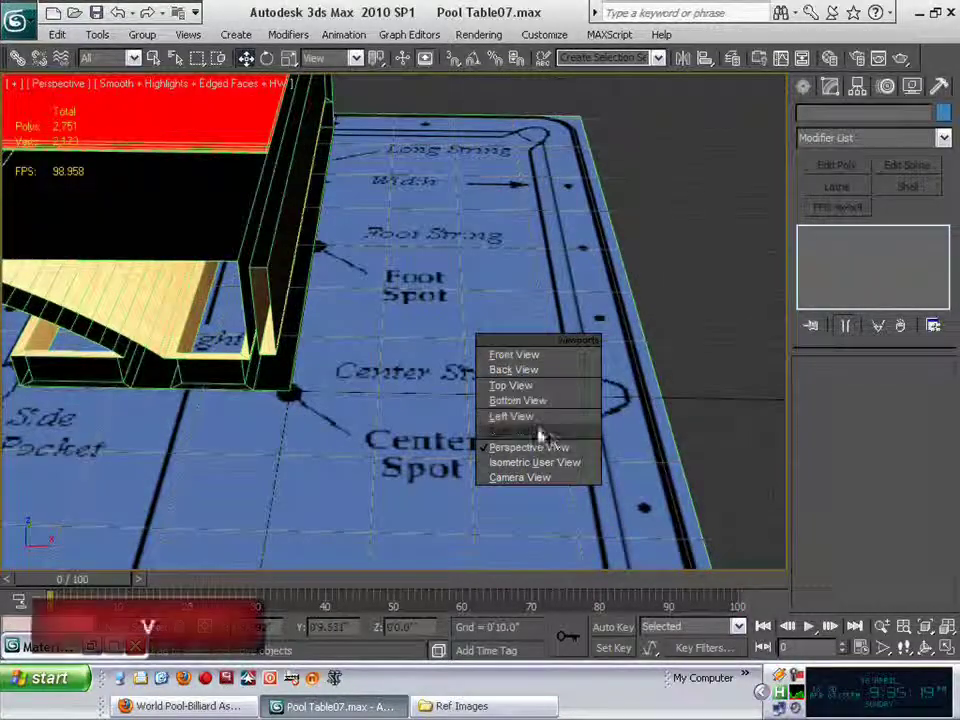
left_click(538, 386)
key("z")
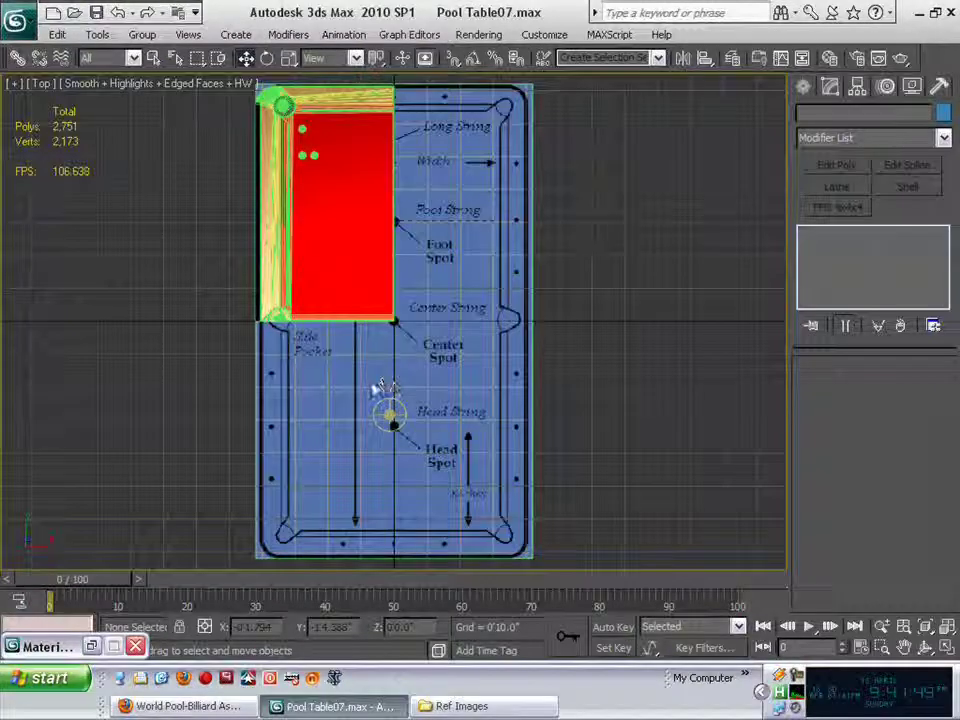
right_click(365, 362)
left_click(328, 360)
scroll(405, 380, "up", 6)
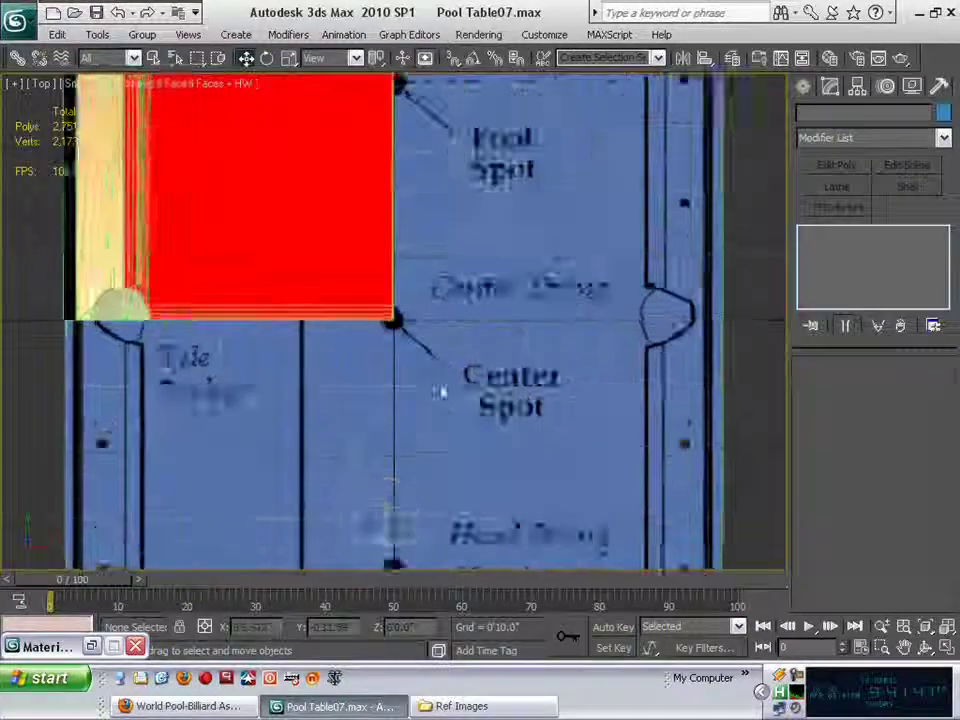
middle_click_drag(430, 470, 396, 276)
scroll(396, 276, "up", 1)
Step: Draw a snapped straight horizontal line about 4'2" long between the Center Spot and Head String labels, and leave the Line tool
left_click(238, 35)
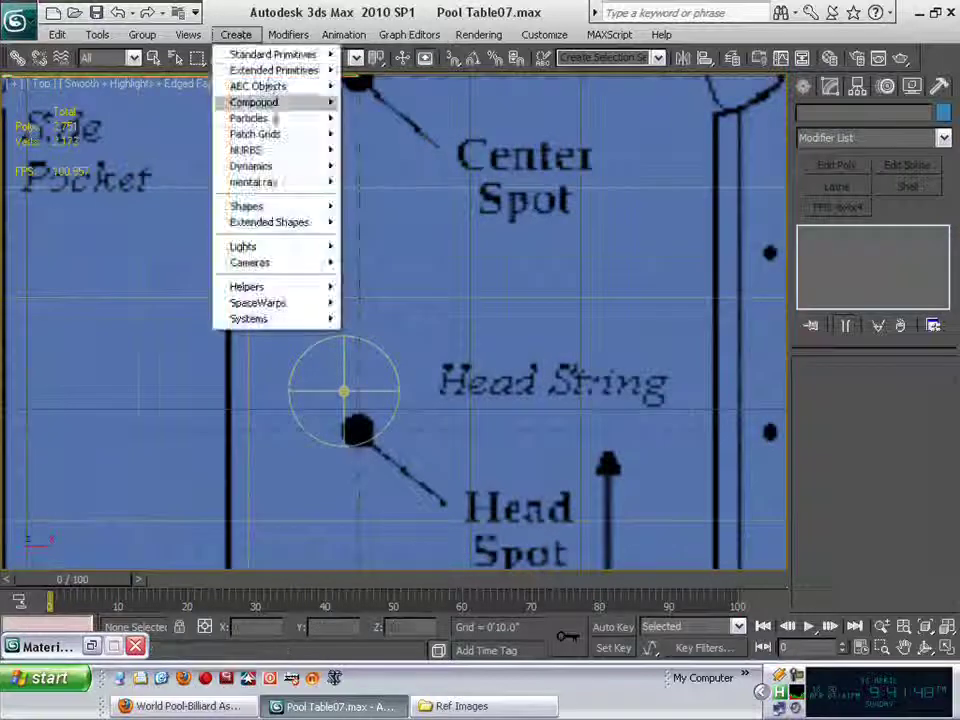
mouse_move(283, 210)
left_click(375, 206)
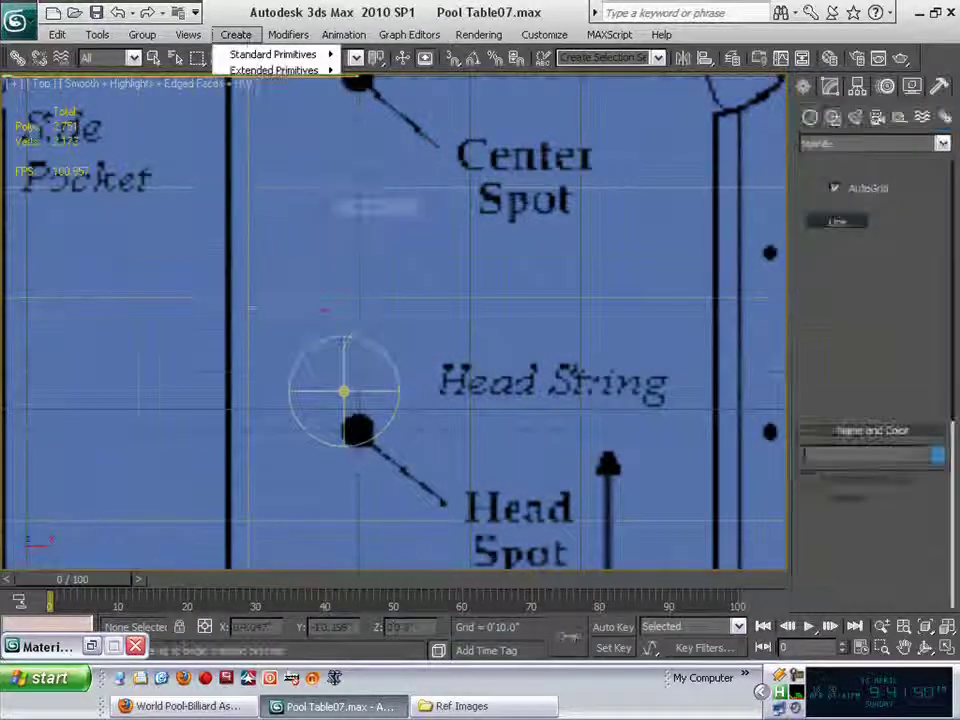
key("s")
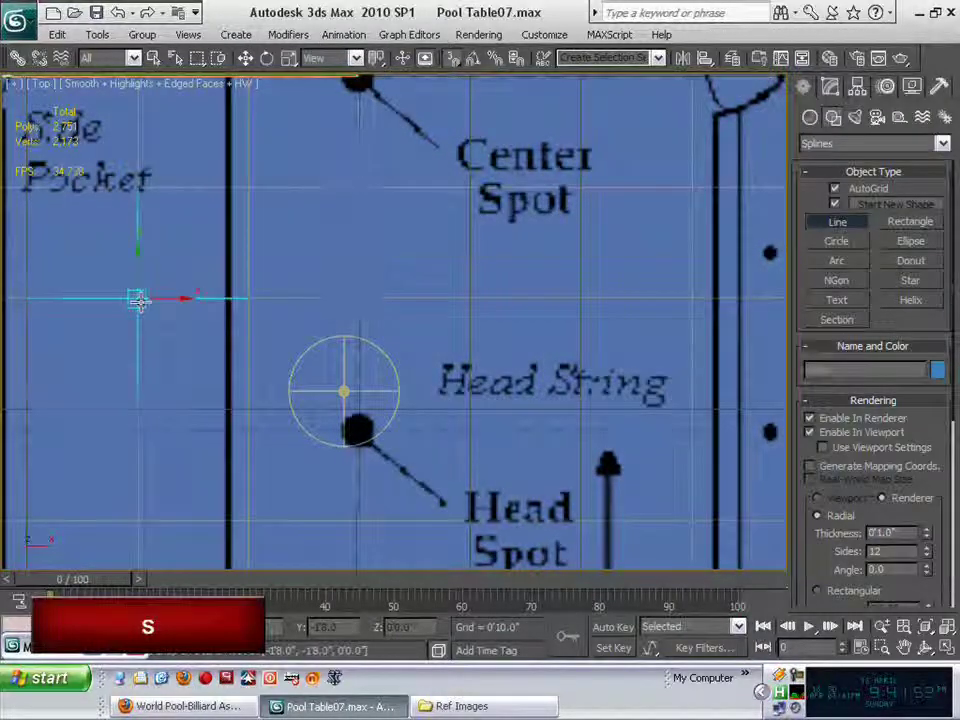
left_click(135, 298)
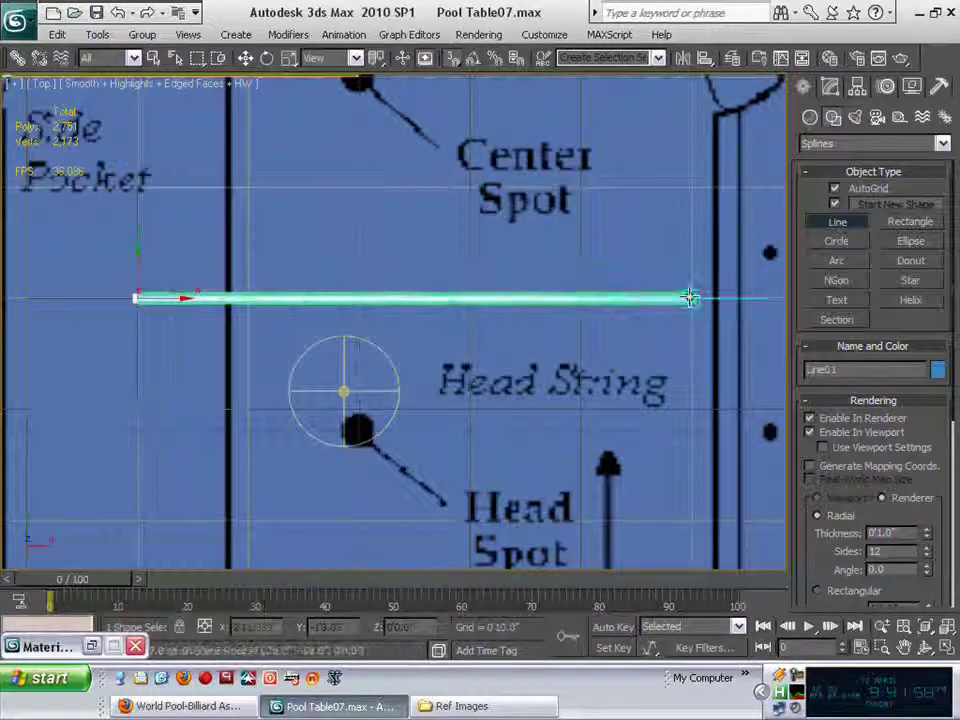
middle_click_drag(682, 392, 641, 397)
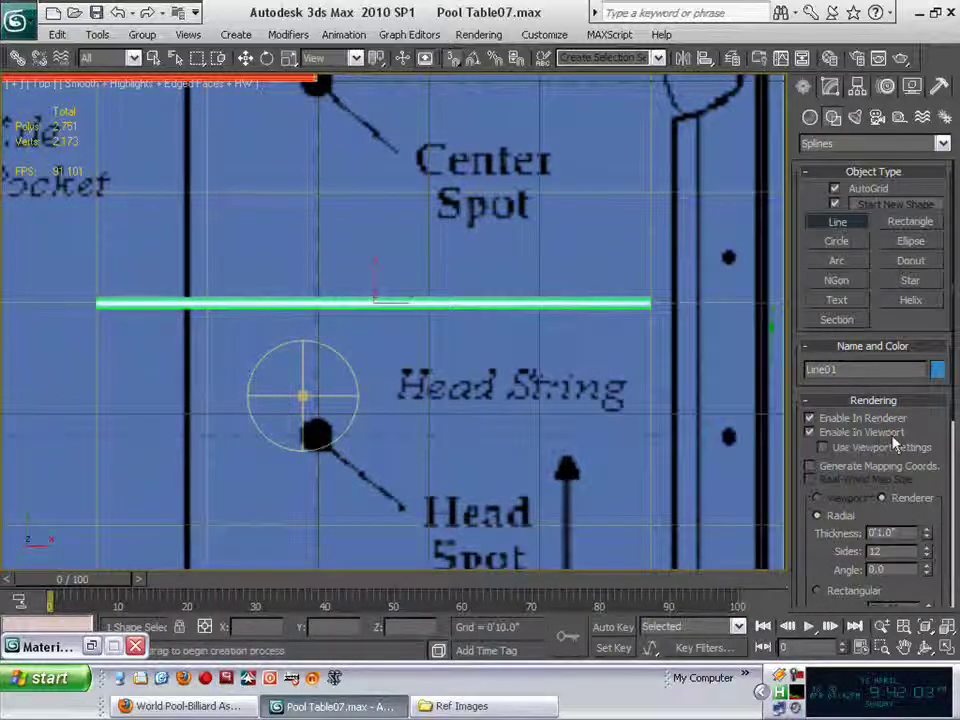
left_click(878, 401)
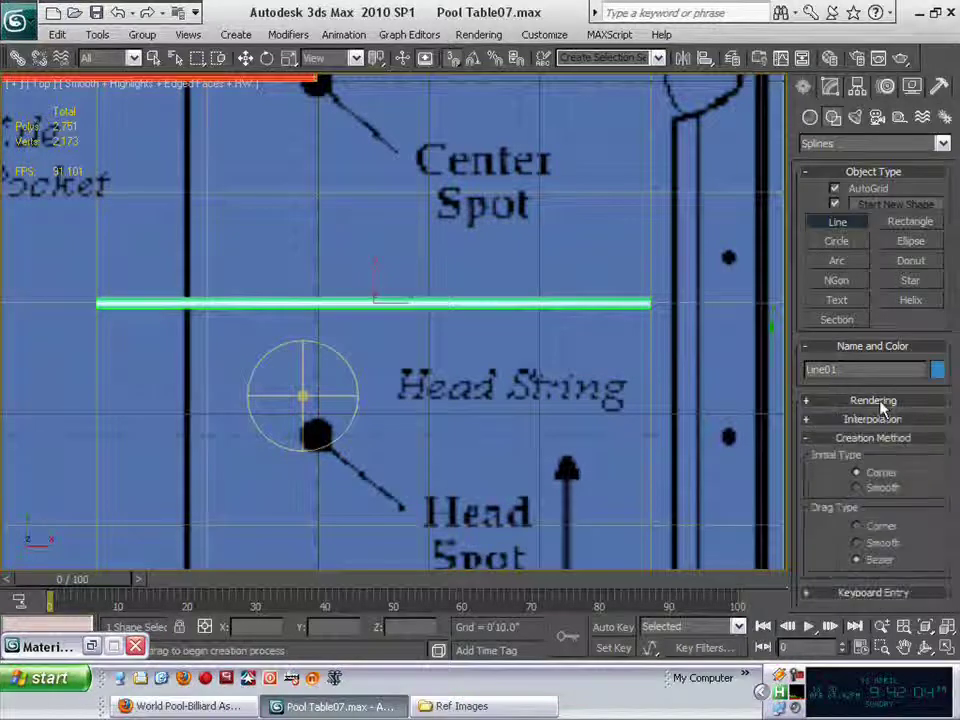
left_click(880, 401)
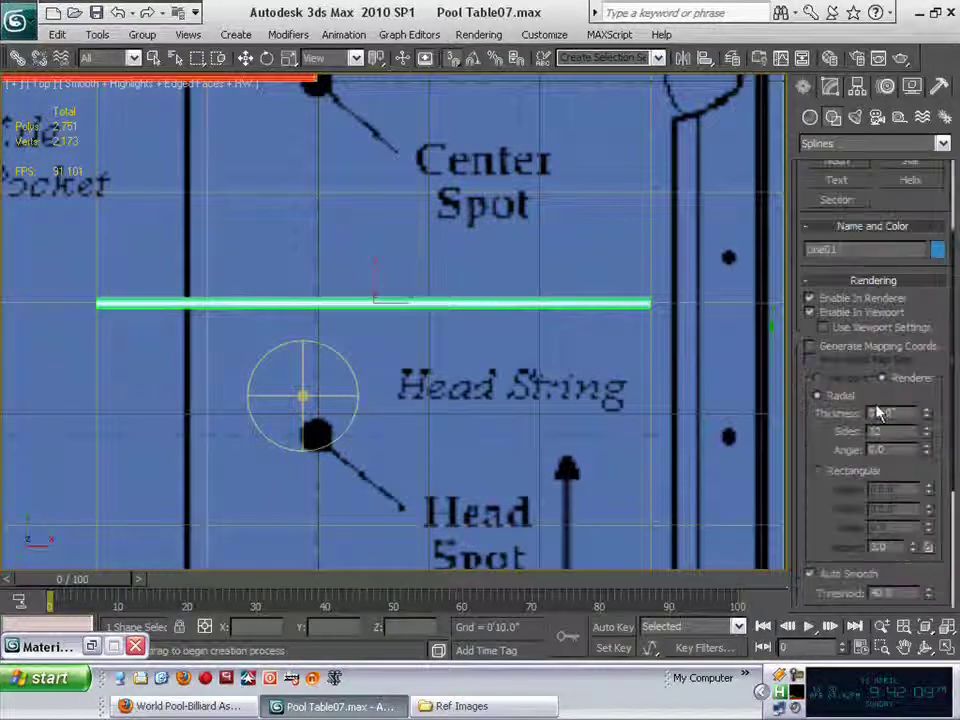
left_click(878, 281)
right_click(580, 386)
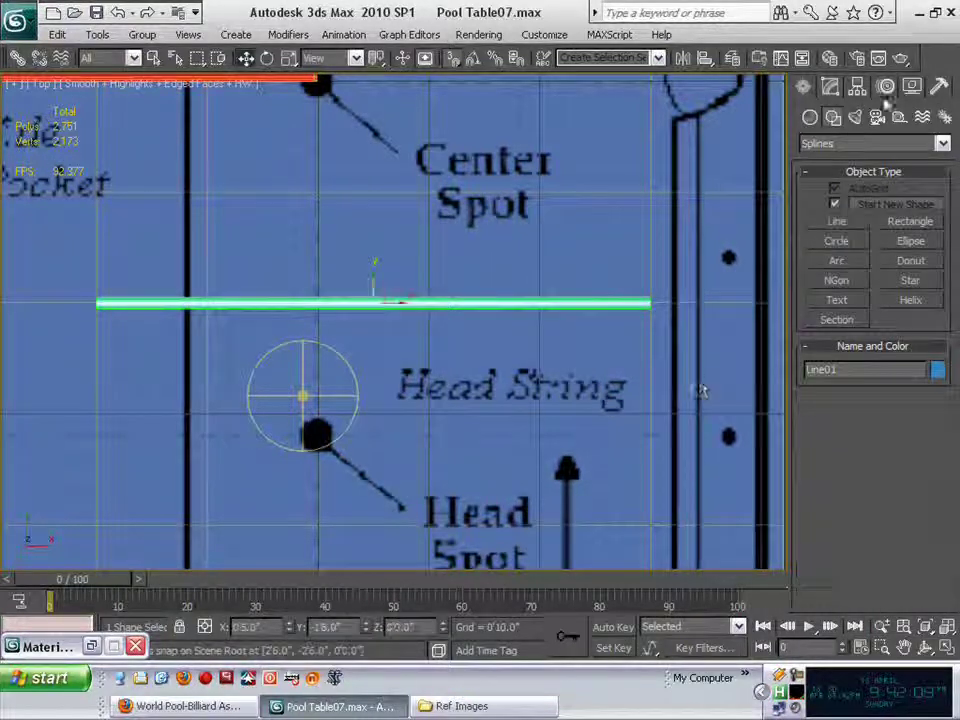
Step: Return to the perspective view near the end of the rod-like line and convert it to an editable poly
middle_click_drag(606, 388, 20, 245, "alt")
scroll(20, 245, "up", 3)
middle_click_drag(92, 266, 215, 278)
scroll(215, 278, "up", 2)
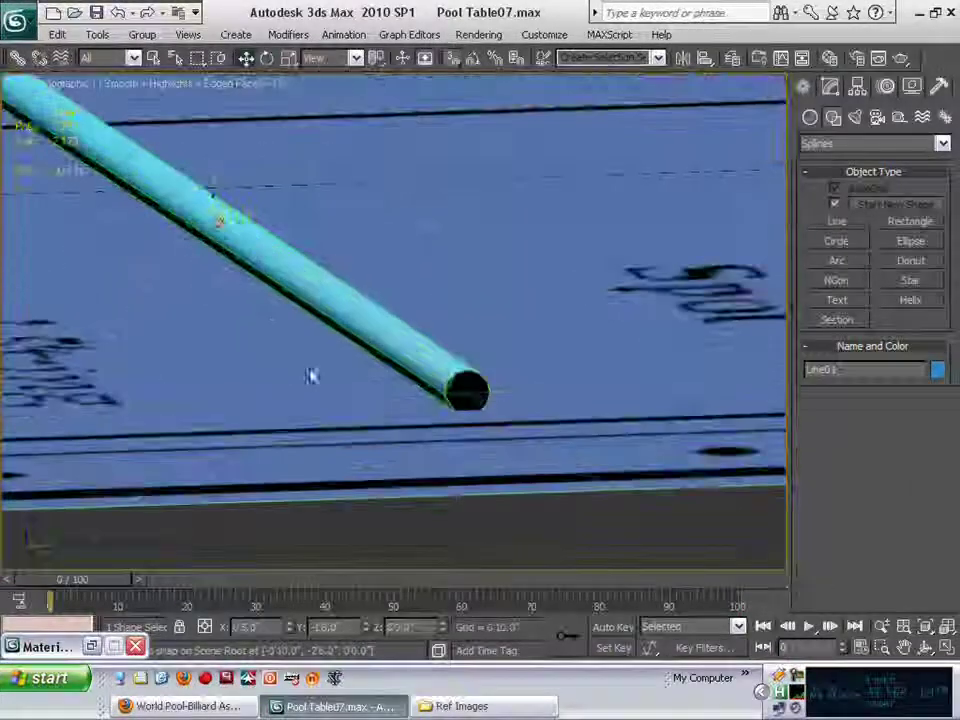
key("v")
left_click(492, 487)
scroll(501, 311, "up", 3)
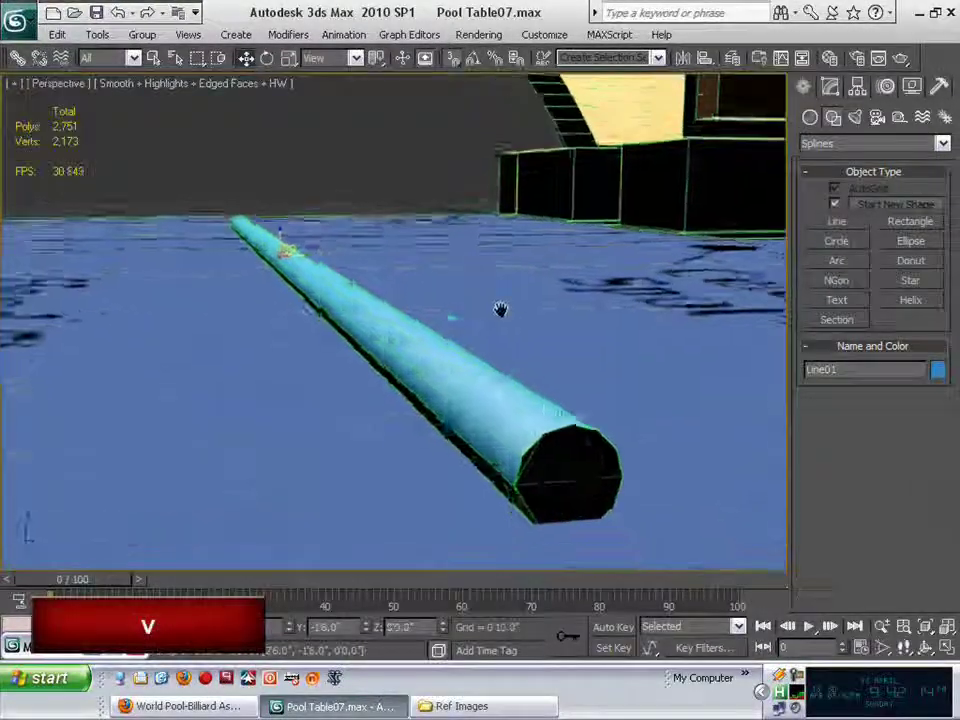
middle_click_drag(501, 311, 428, 230, "alt")
right_click(426, 229)
mouse_move(520, 432)
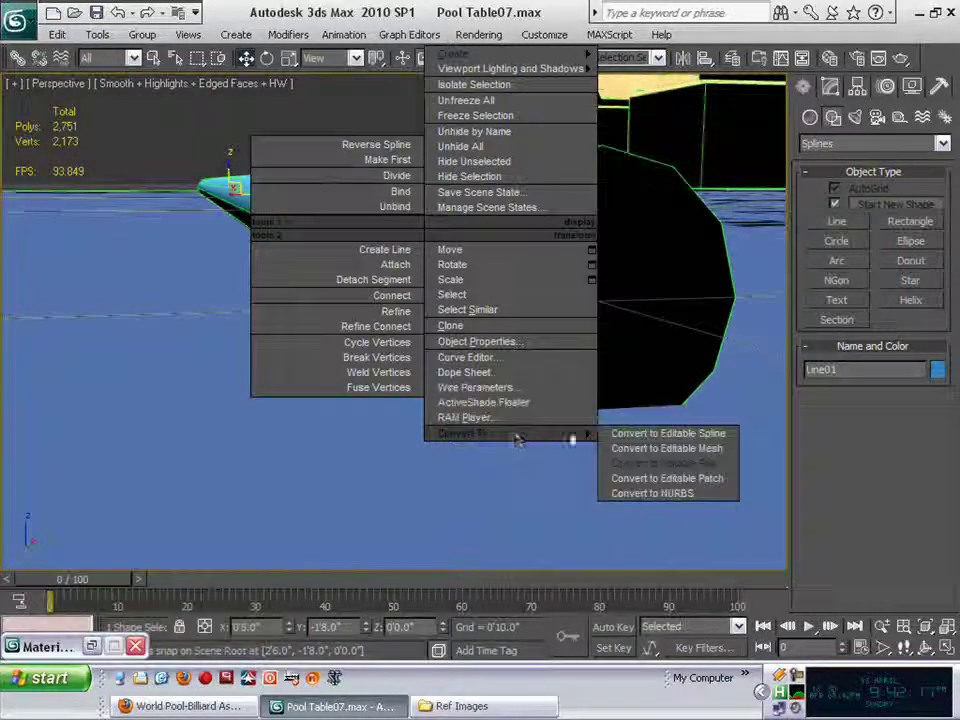
left_click(620, 480)
Step: Delete the polygons that cap the near end of the rod
middle_click_drag(640, 368, 583, 377, "alt")
key("4")
left_click(574, 351)
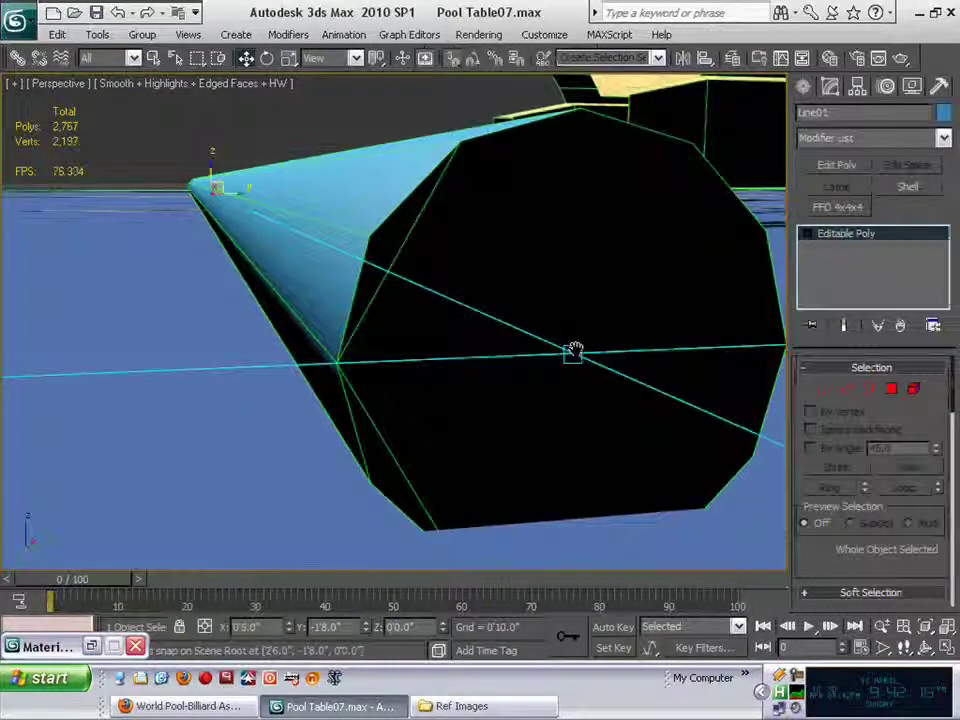
middle_click_drag(553, 289, 425, 305, "alt")
key("Delete")
left_click(391, 422, "ctrl")
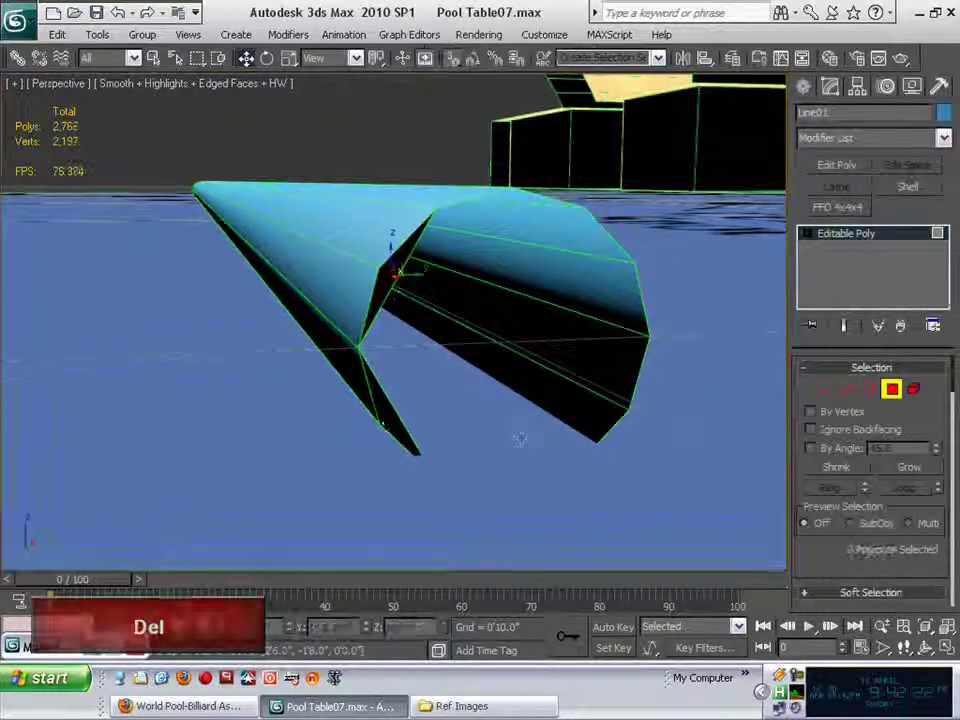
Step: Select the cap polygon at the rod's opposite end and flip its normal
middle_click_drag(192, 357, 341, 231, "alt")
scroll(355, 232, "down", 3)
scroll(357, 252, "up", 3)
scroll(341, 231, "down", 3)
key("z")
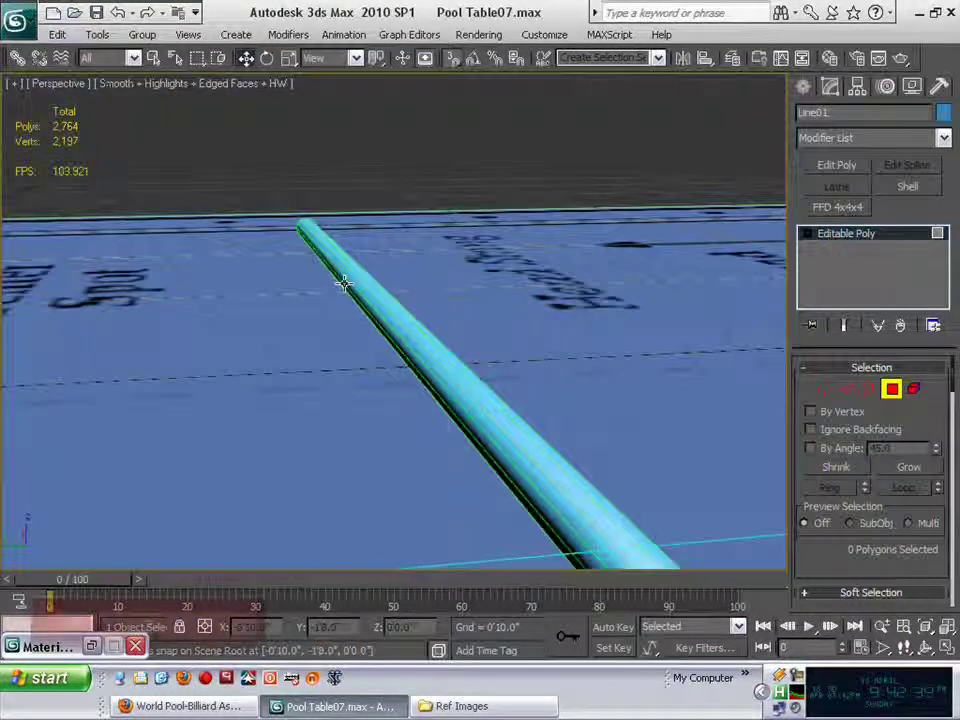
middle_click_drag(405, 321, 242, 146)
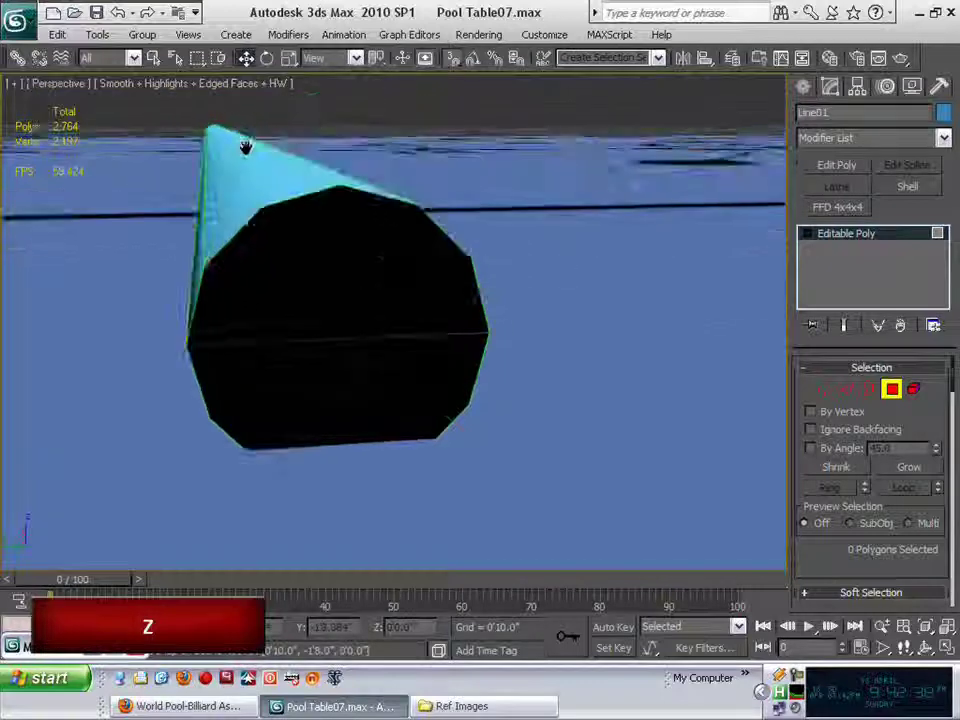
left_click(349, 288)
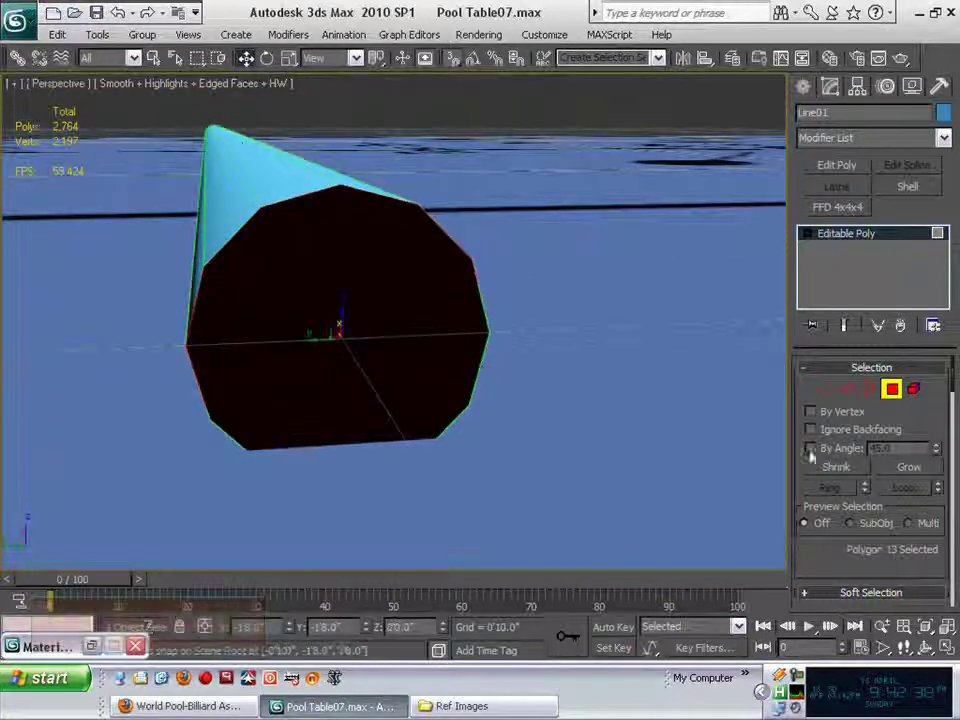
right_click(919, 414)
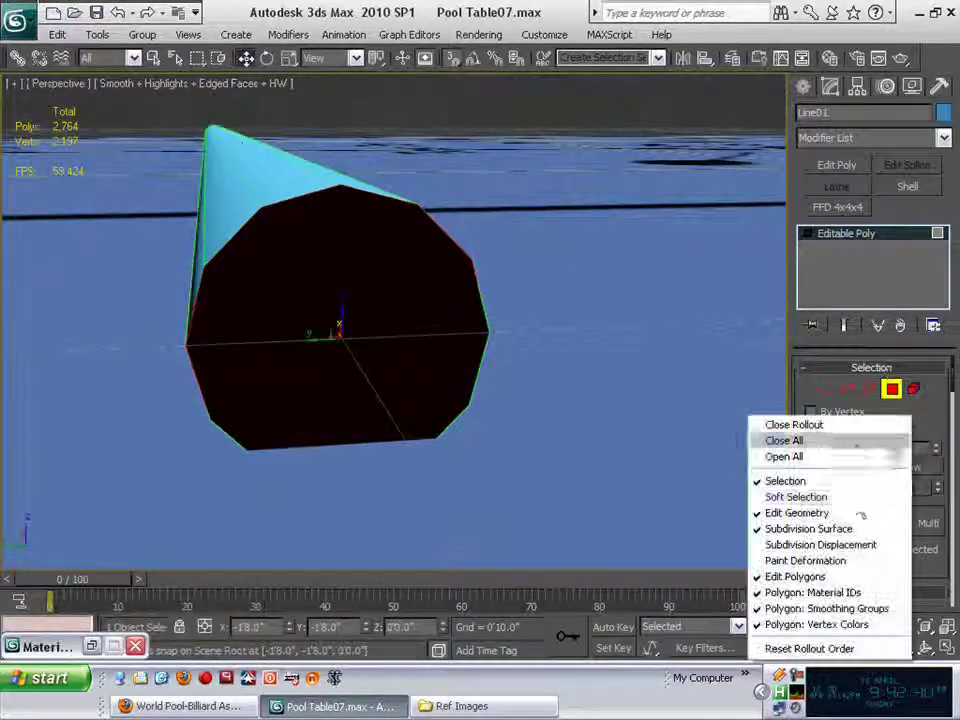
left_click(845, 578)
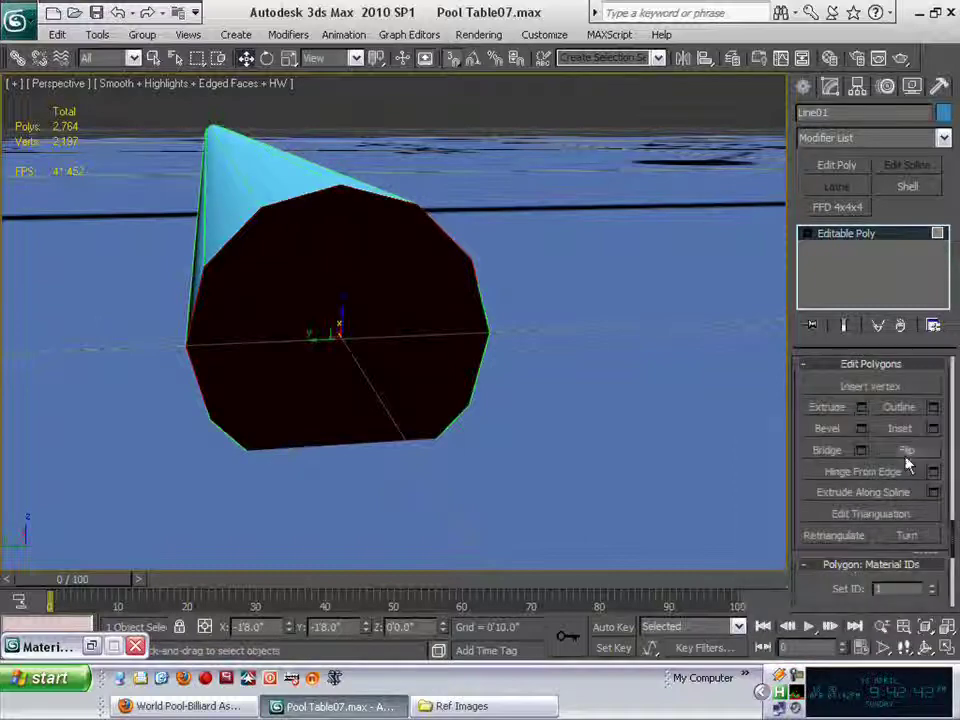
left_click(906, 455)
Step: Select the open border at the rod's uncapped end and cap it
middle_click_drag(611, 433, 573, 345, "alt")
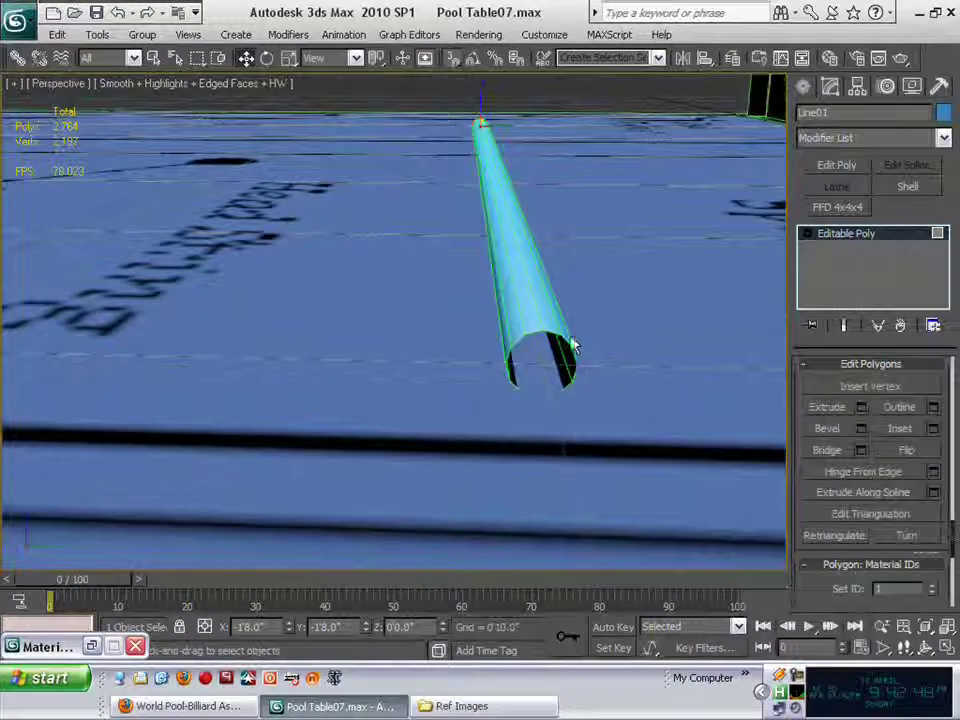
key("3")
left_click(573, 345)
middle_click_drag(650, 263, 564, 317, "alt")
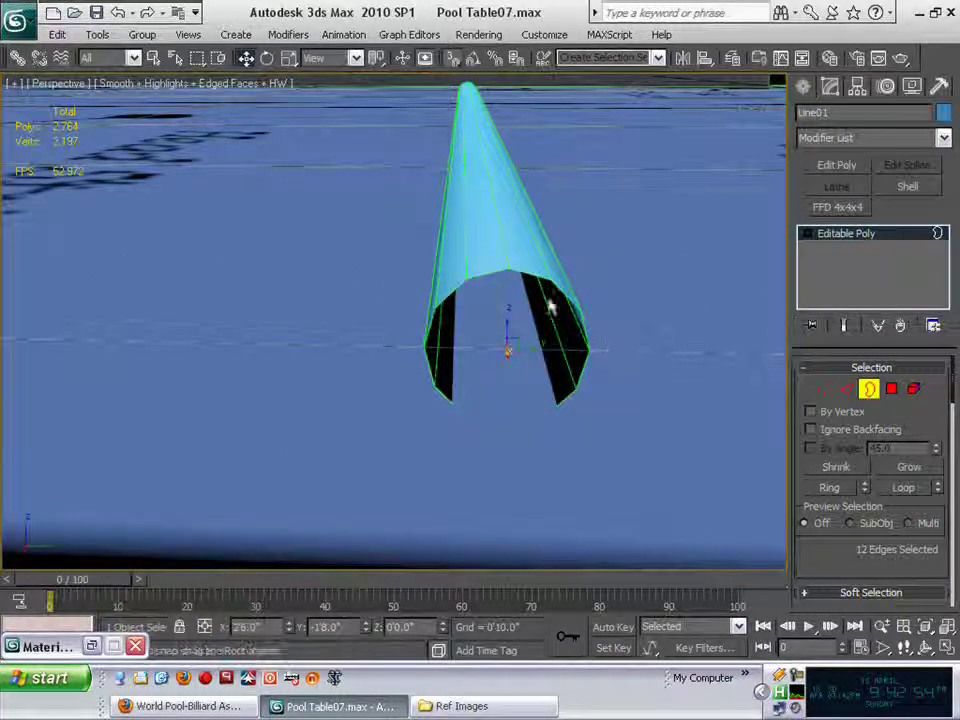
key("3")
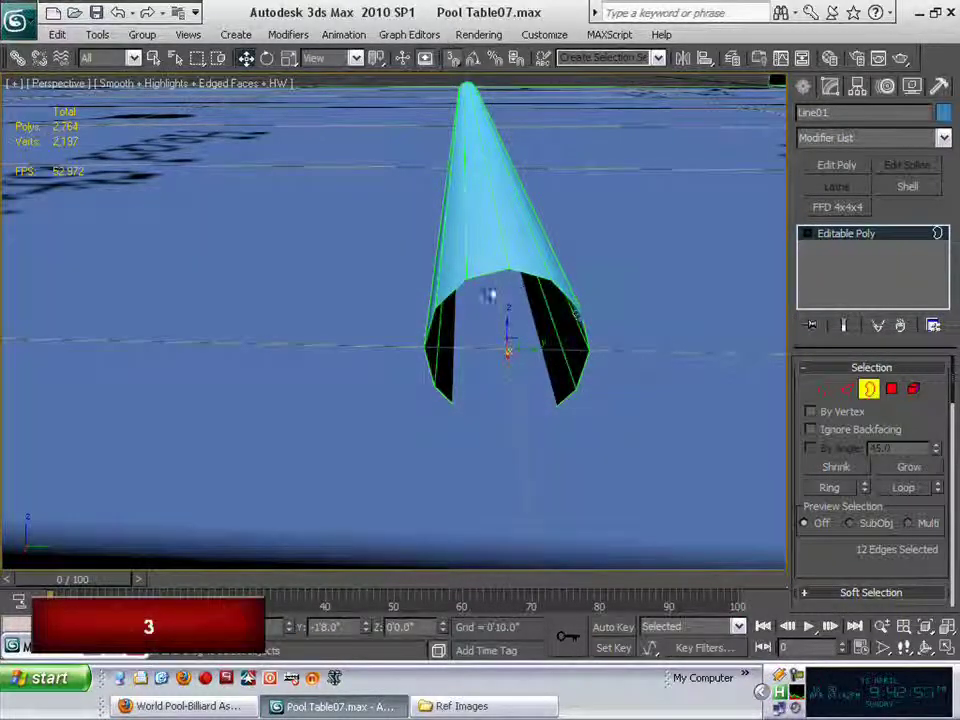
key("F4")
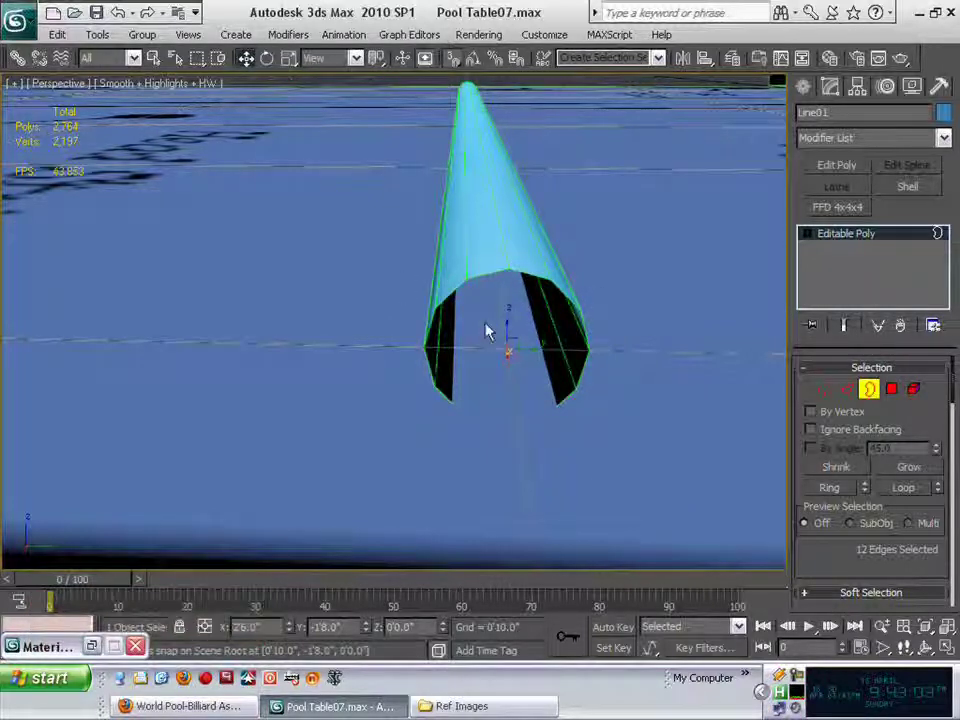
key("alt+p")
key("F4")
key("alt+p")
Step: Select the new cap polygon at the rod's end, flip its normal, and deselect it
key("4")
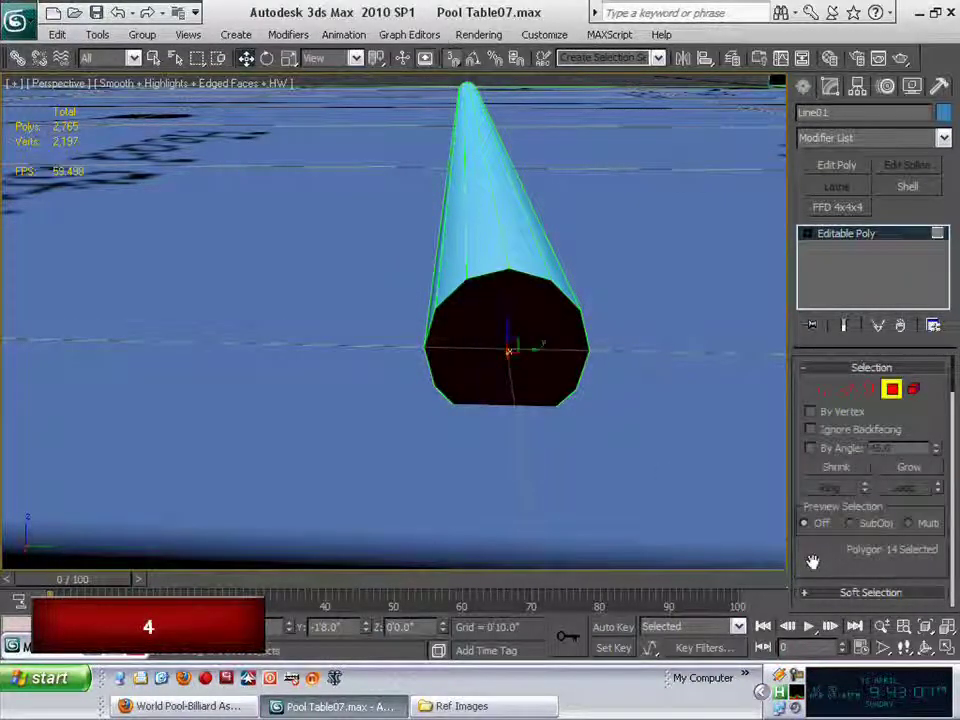
right_click(812, 562)
left_click(740, 483)
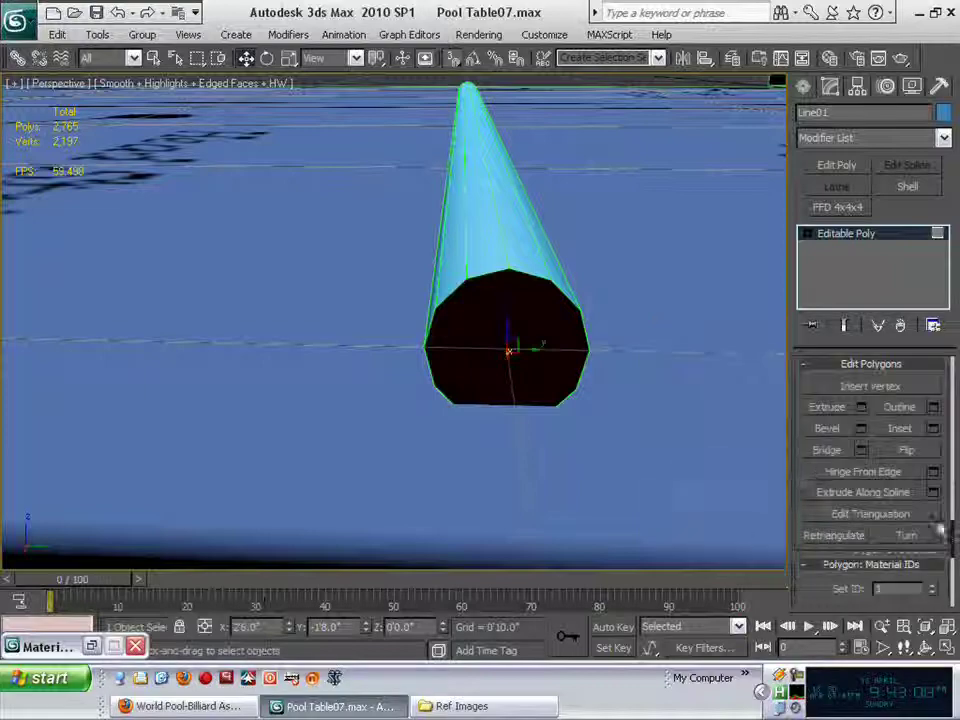
left_click(648, 297)
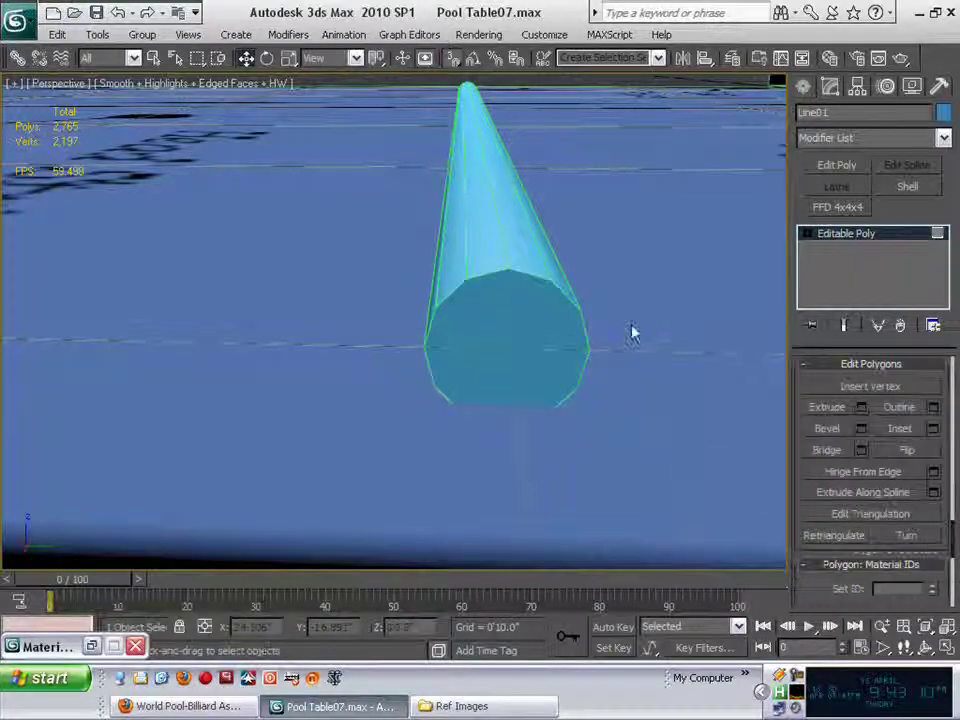
Step: Apply a Taper modifier to the whole rod
scroll(433, 311, "down", 5)
middle_click_drag(433, 311, 598, 462, "alt")
scroll(459, 472, "up", 1)
scroll(407, 439, "down", 5)
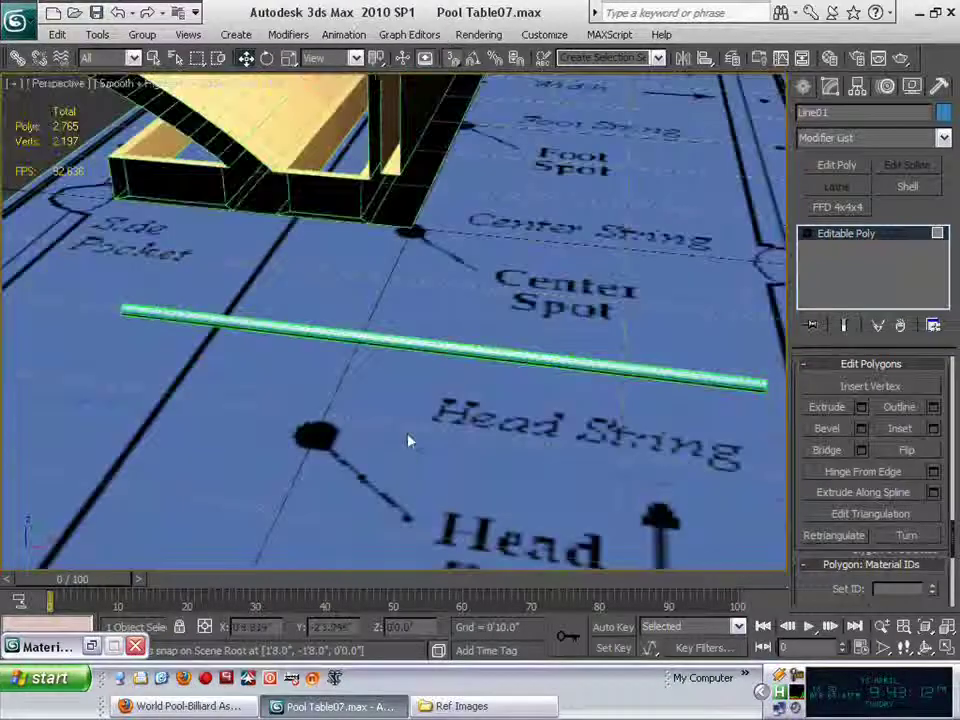
scroll(414, 439, "up", 4)
middle_click_drag(493, 466, 482, 452)
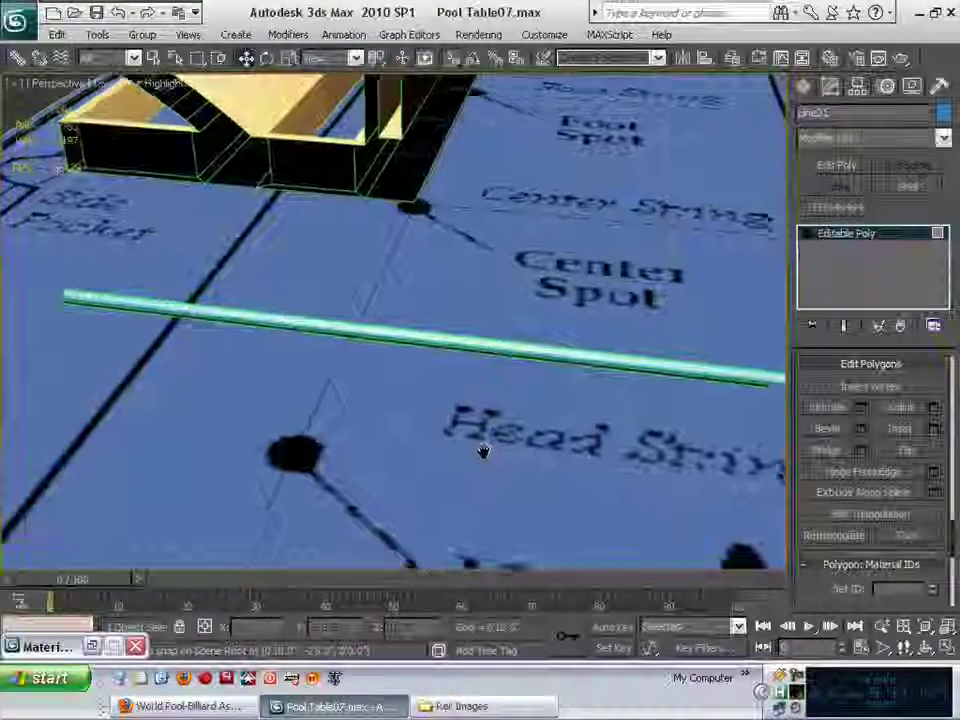
scroll(482, 452, "down", 4)
scroll(491, 416, "up", 2)
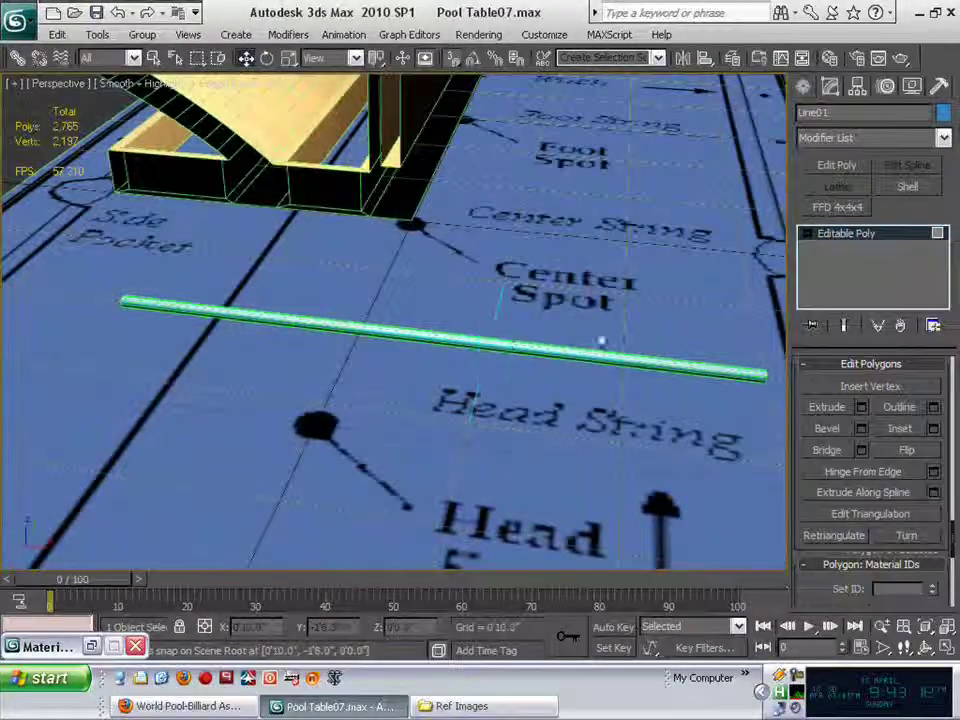
left_click(288, 34)
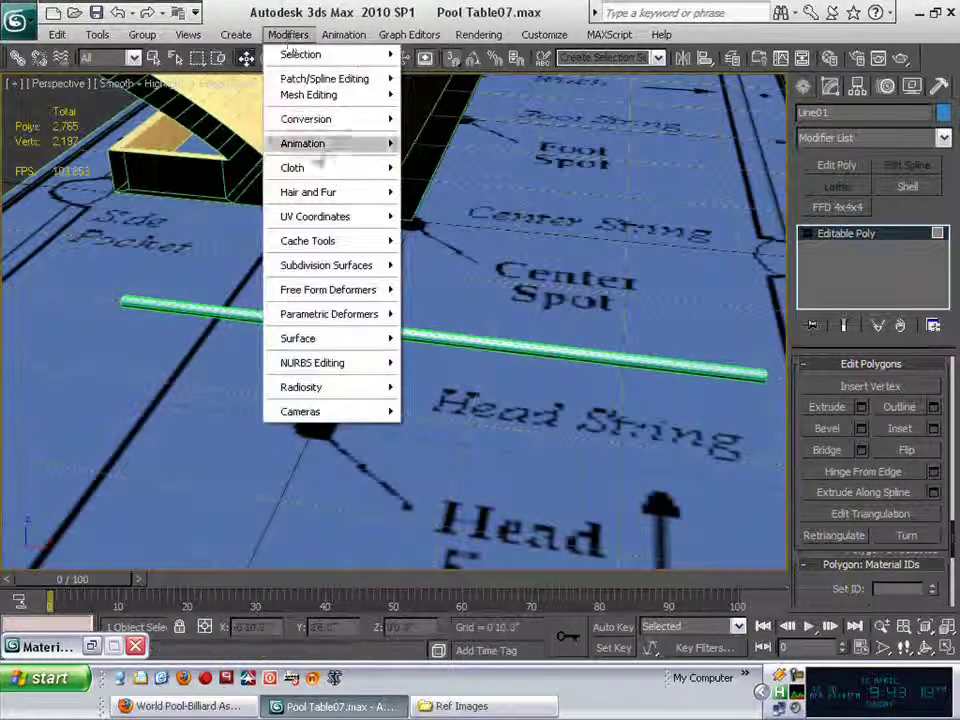
mouse_move(320, 222)
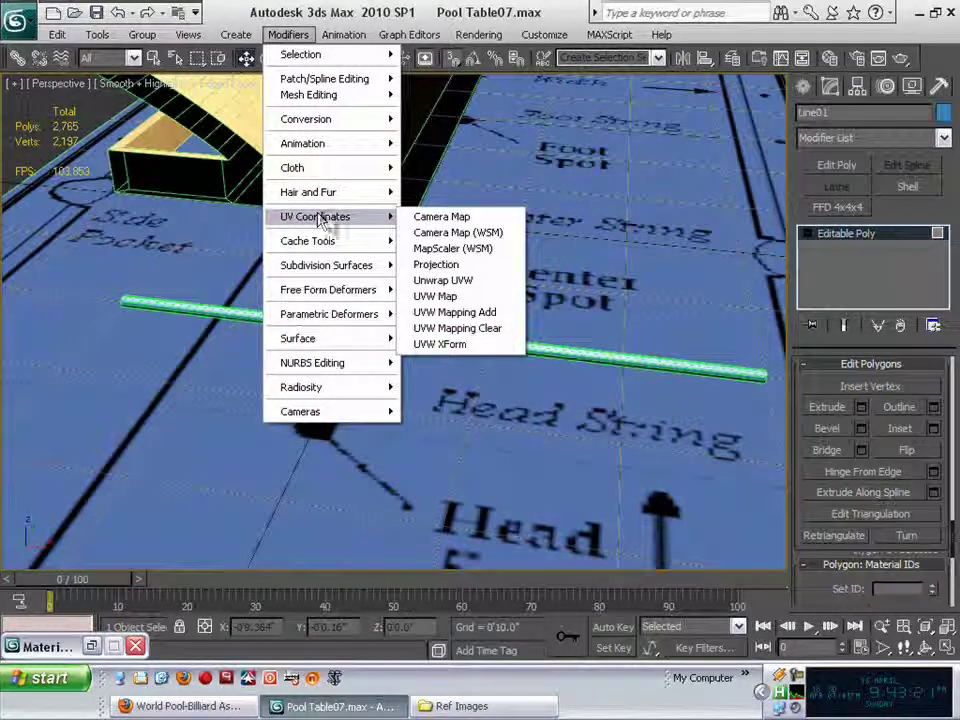
mouse_move(330, 314)
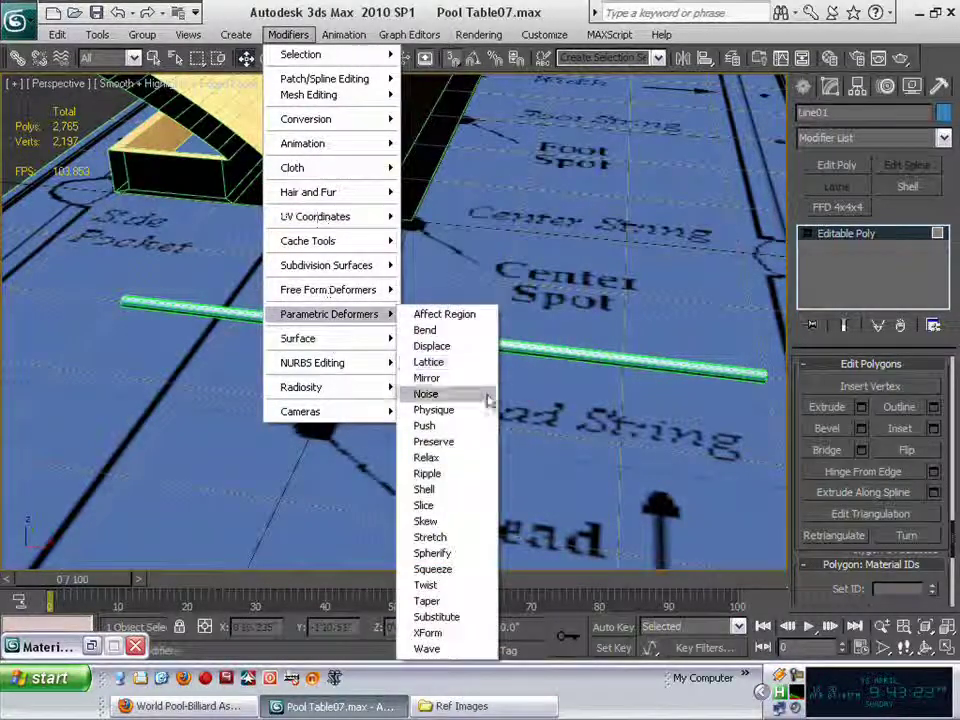
left_click(458, 606)
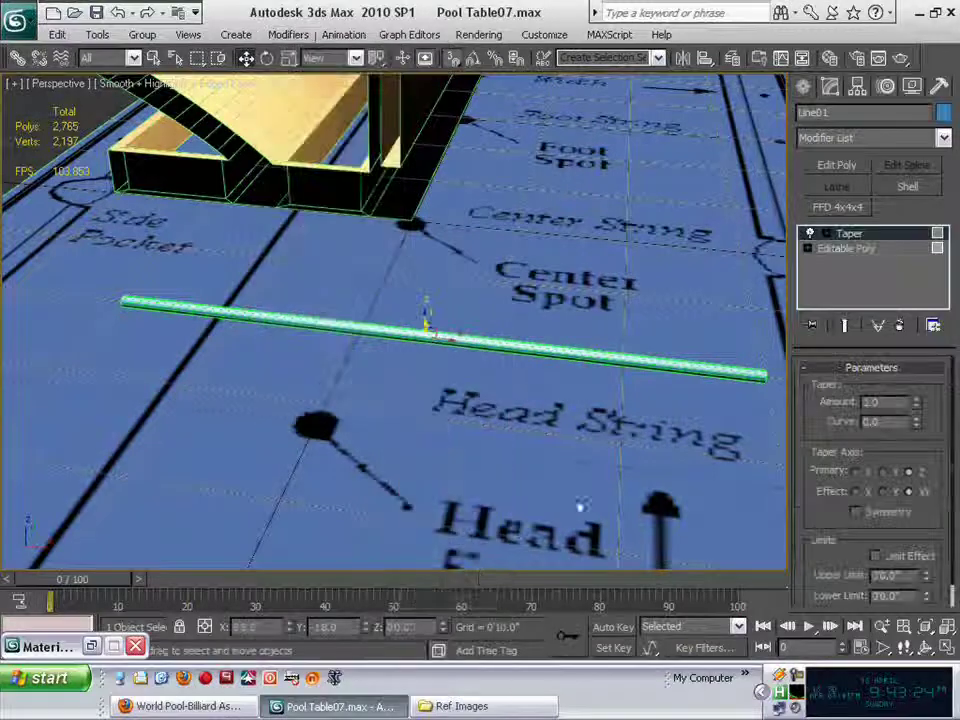
Step: Set the Taper's primary axis to X so the rod narrows along its length
middle_click_drag(585, 422, 498, 390)
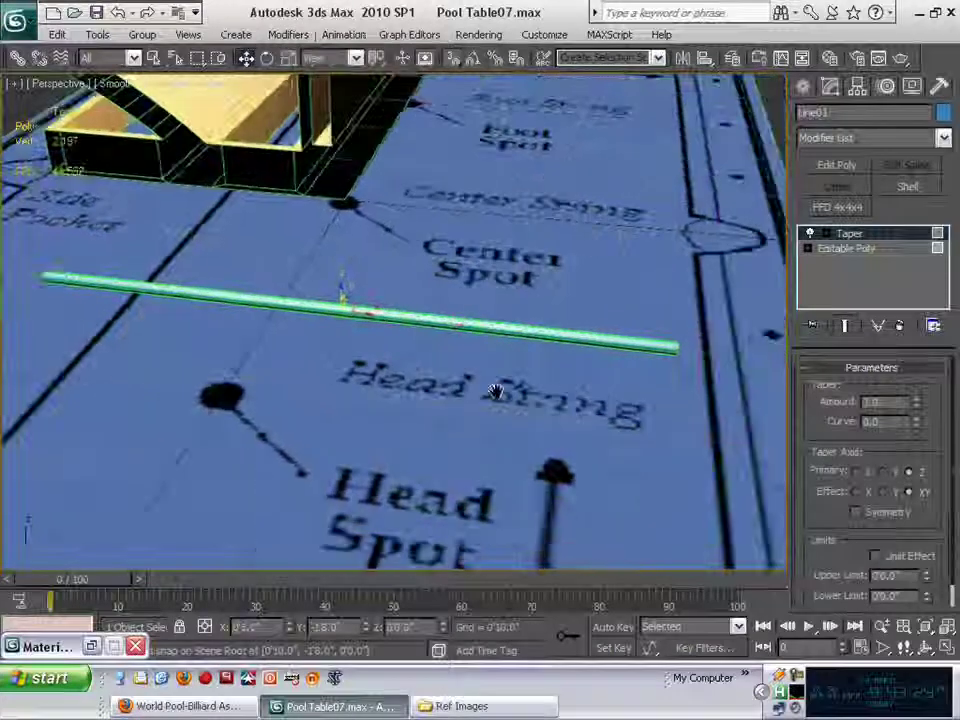
left_click(852, 249)
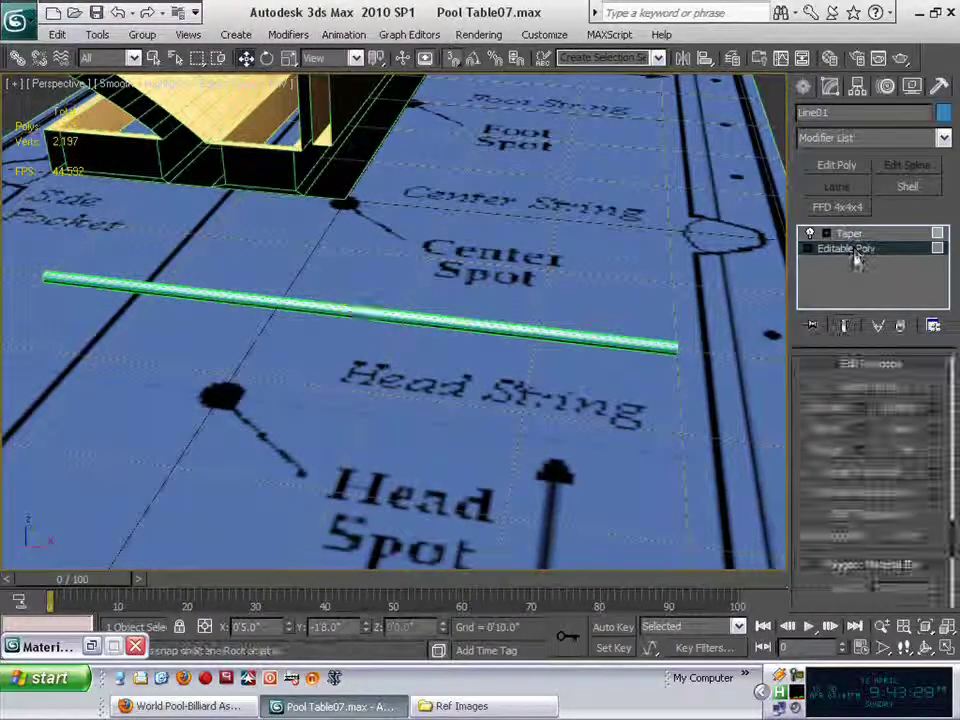
left_click(856, 235)
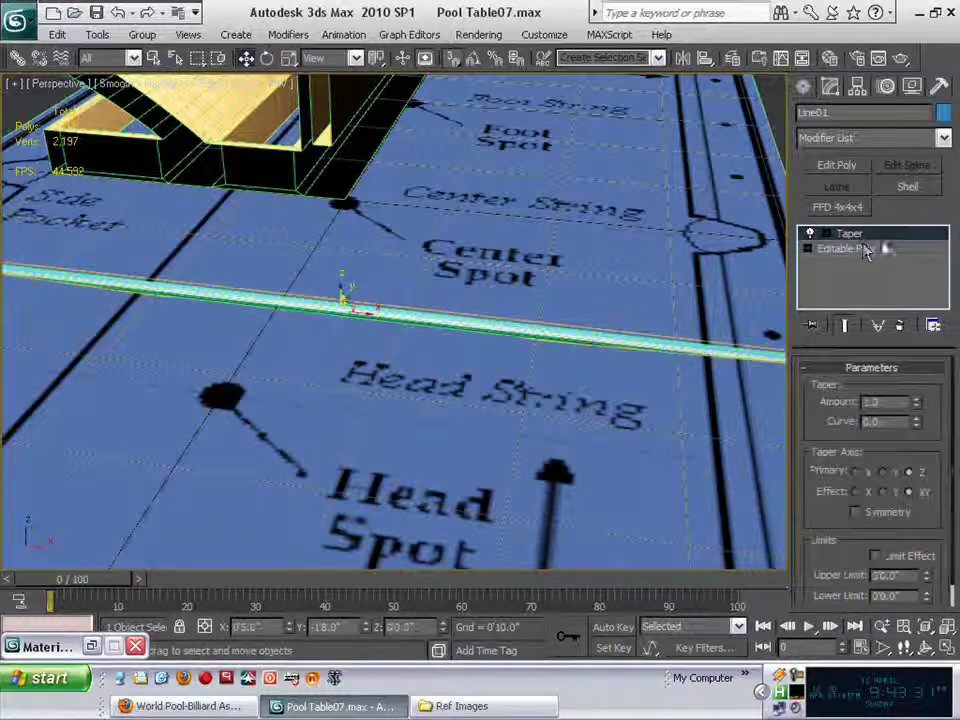
middle_click_drag(482, 459, 570, 318, "alt")
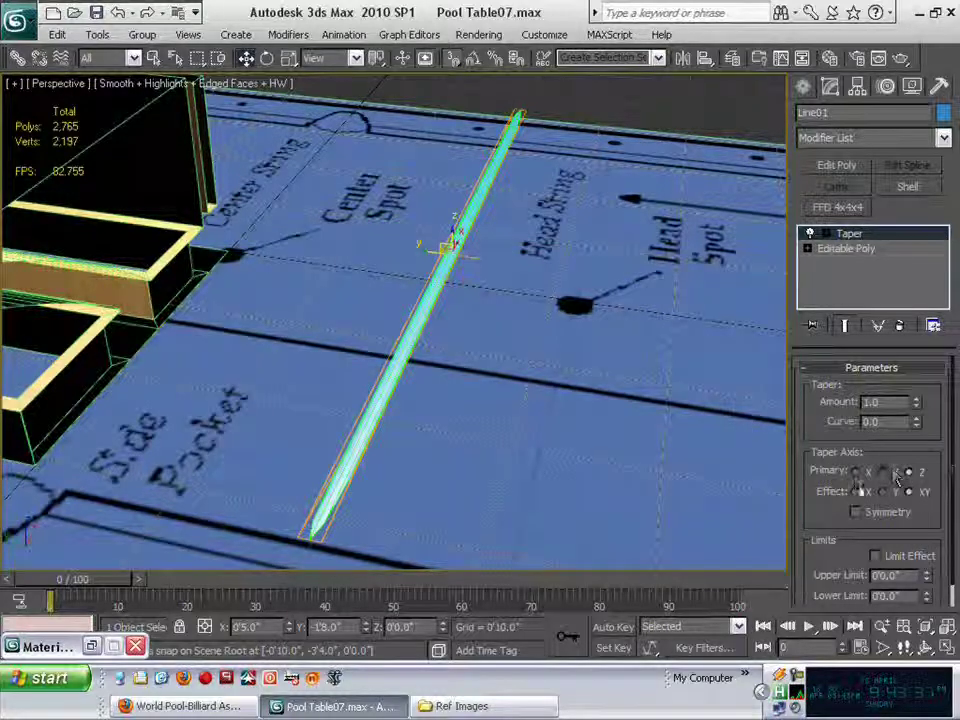
left_click(856, 476)
Step: Move the Taper's Center sub-object along the rod toward its thick end, to about X 1'11.8"
middle_click_drag(603, 424, 703, 270, "alt")
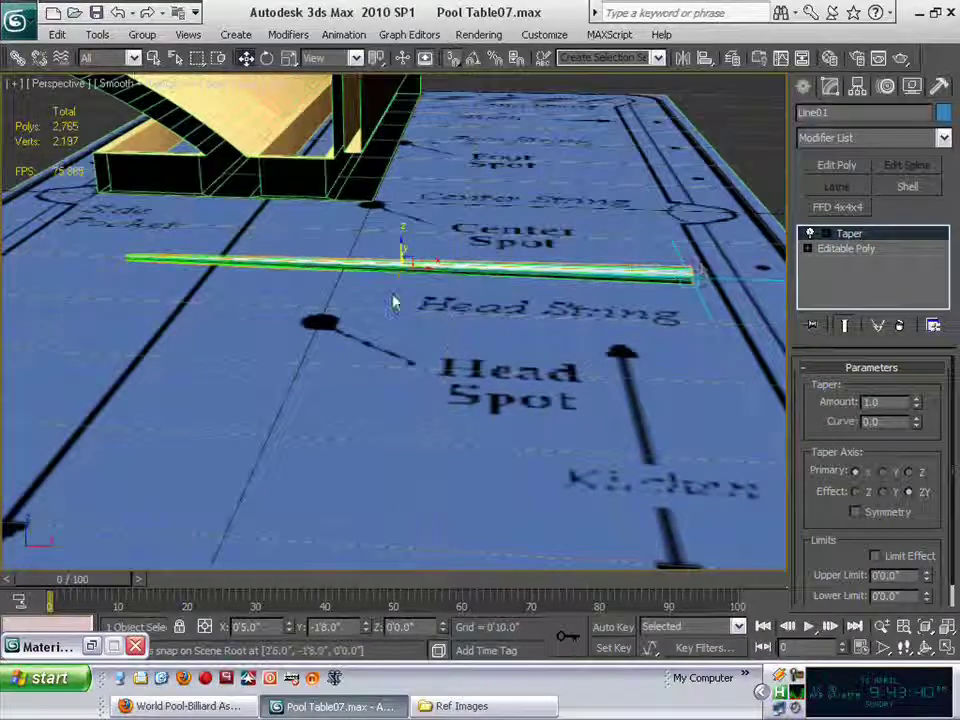
middle_click_drag(473, 370, 470, 475)
scroll(470, 475, "up", 2)
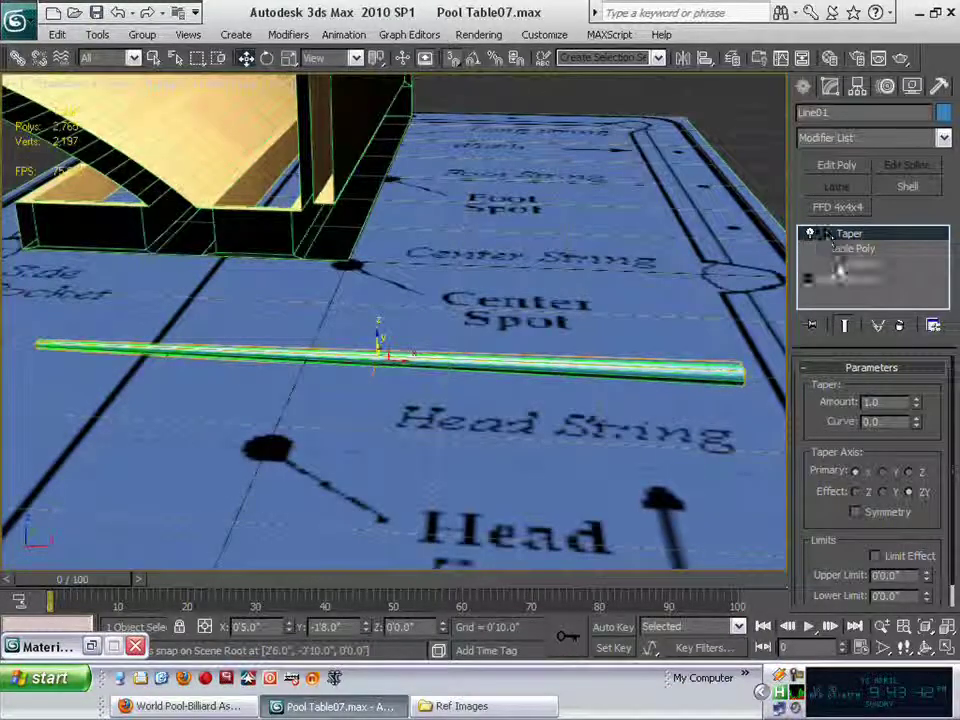
left_click(855, 263)
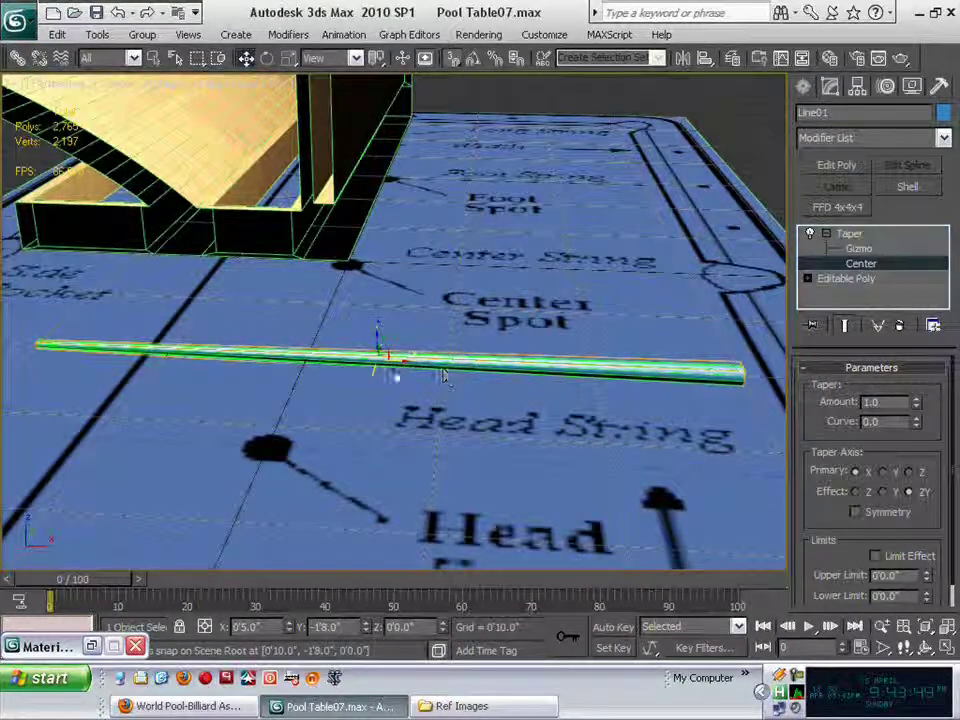
left_click_drag(400, 360, 683, 374)
Step: Lower the Taper amount to 0.79 while checking the rod's thin end
middle_click_drag(497, 405, 675, 412)
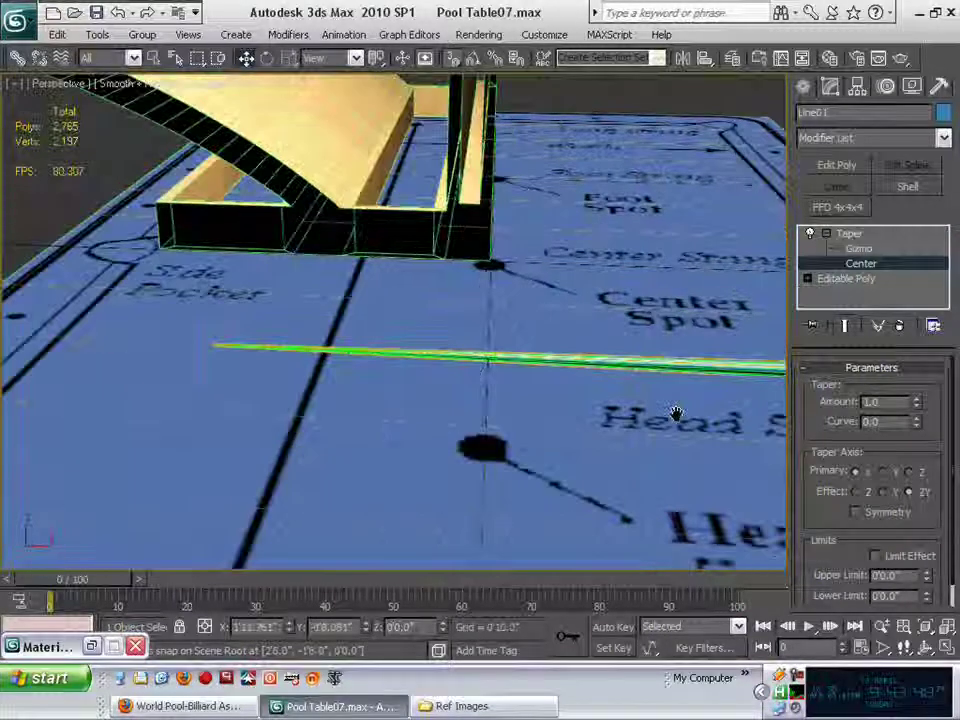
middle_click_drag(215, 410, 345, 444, "alt")
scroll(345, 444, "up", 3)
middle_click_drag(456, 470, 358, 375)
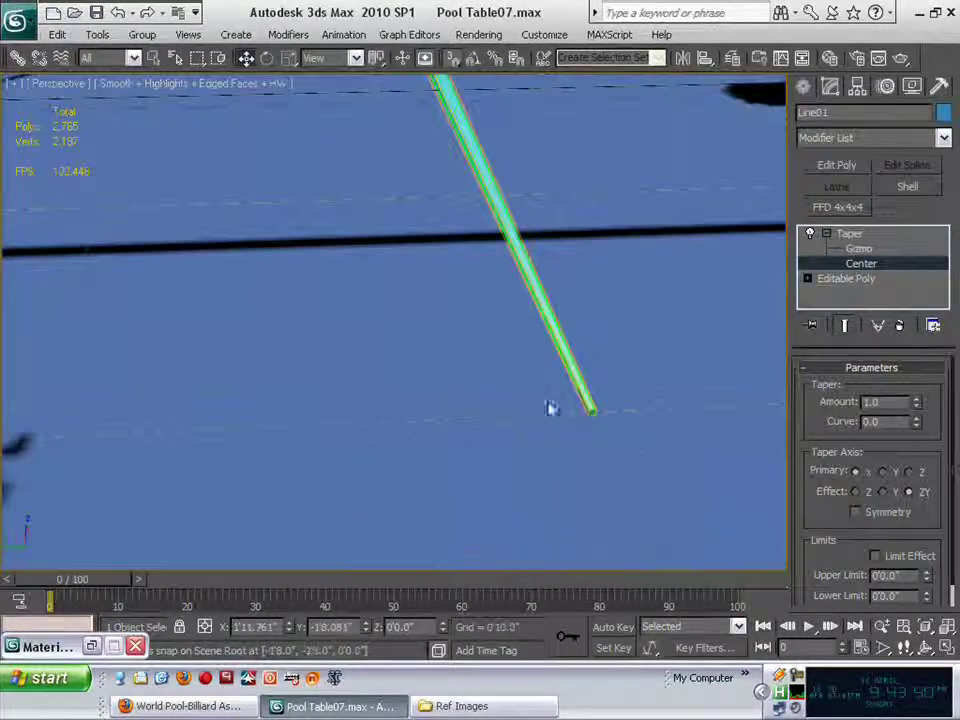
left_click_drag(918, 405, 921, 421)
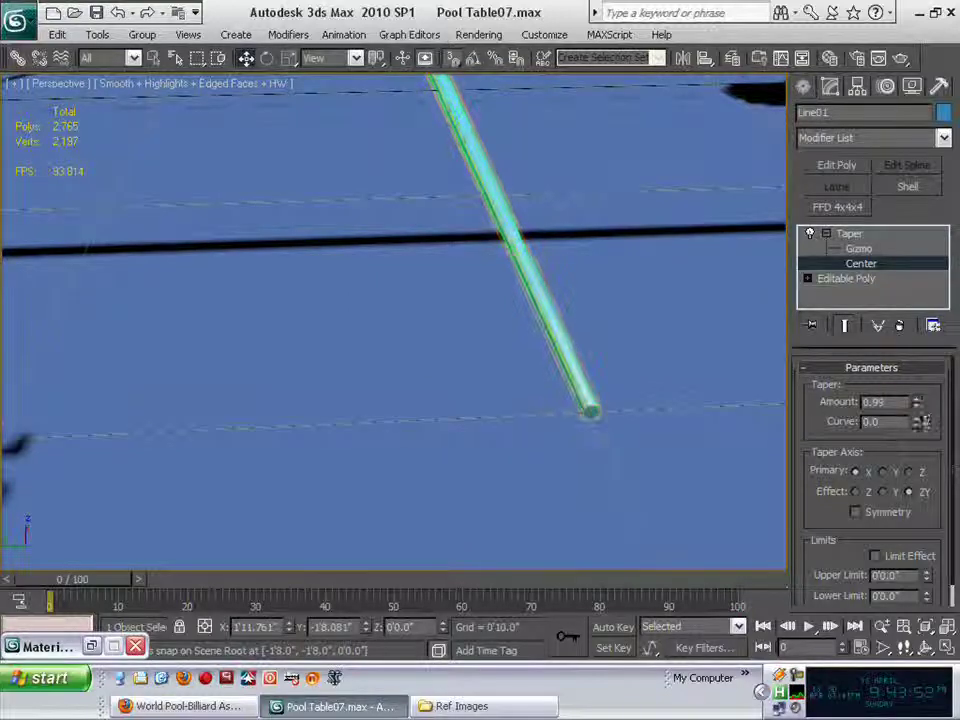
scroll(652, 368, "down", 5)
middle_click_drag(645, 379, 319, 369, "alt")
scroll(394, 303, "down", 3)
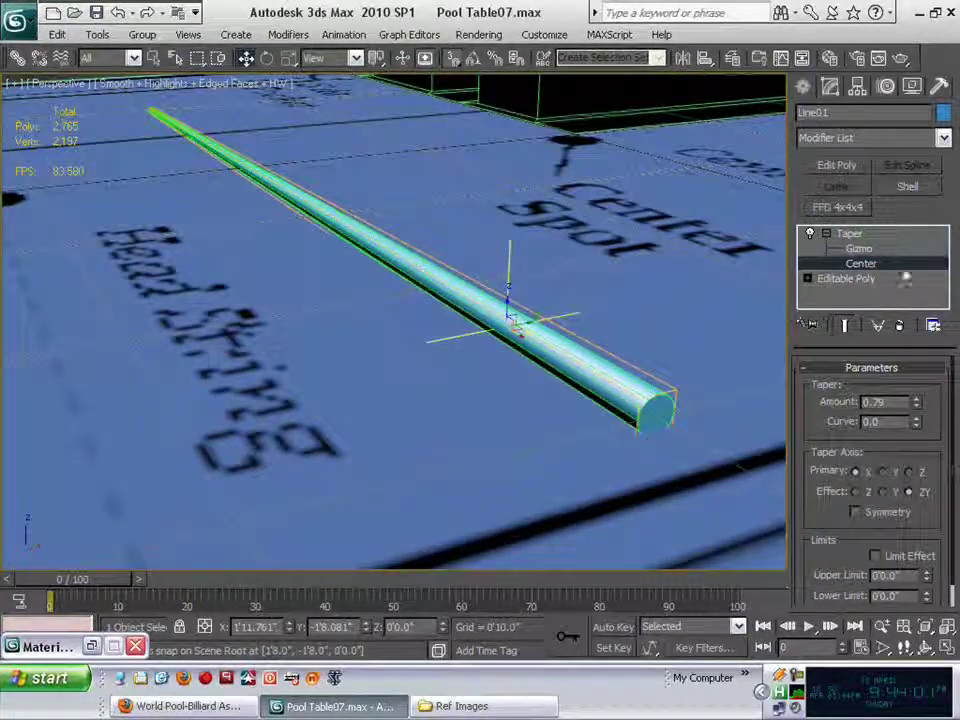
Step: Compare the rod with and without the taper, and collapse the Taper modifier into the editable poly
left_click(830, 234)
left_click(851, 250)
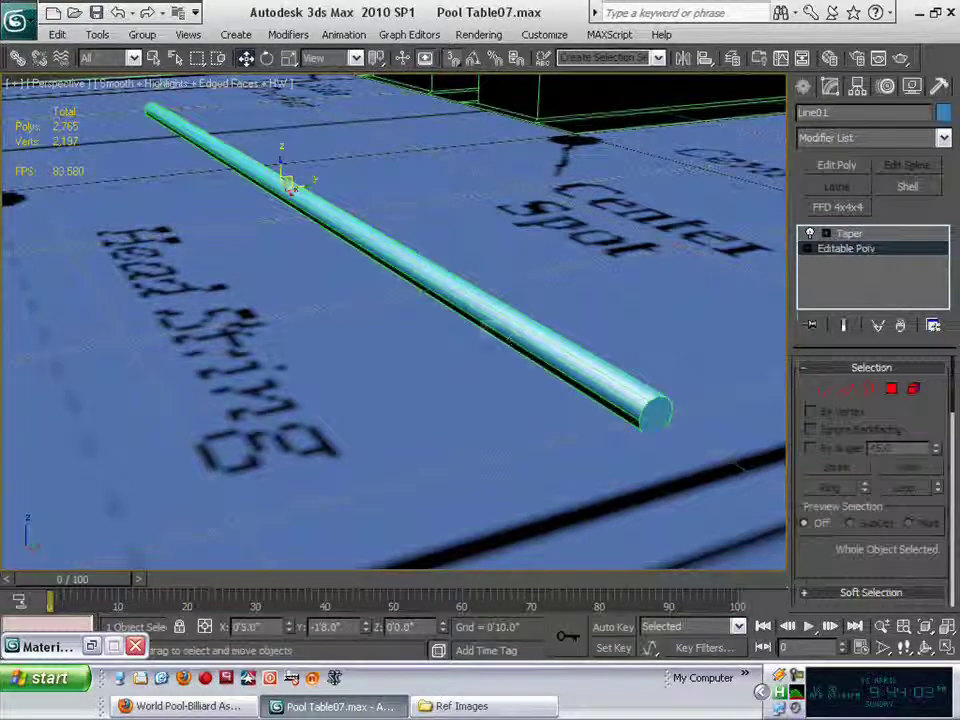
key("w")
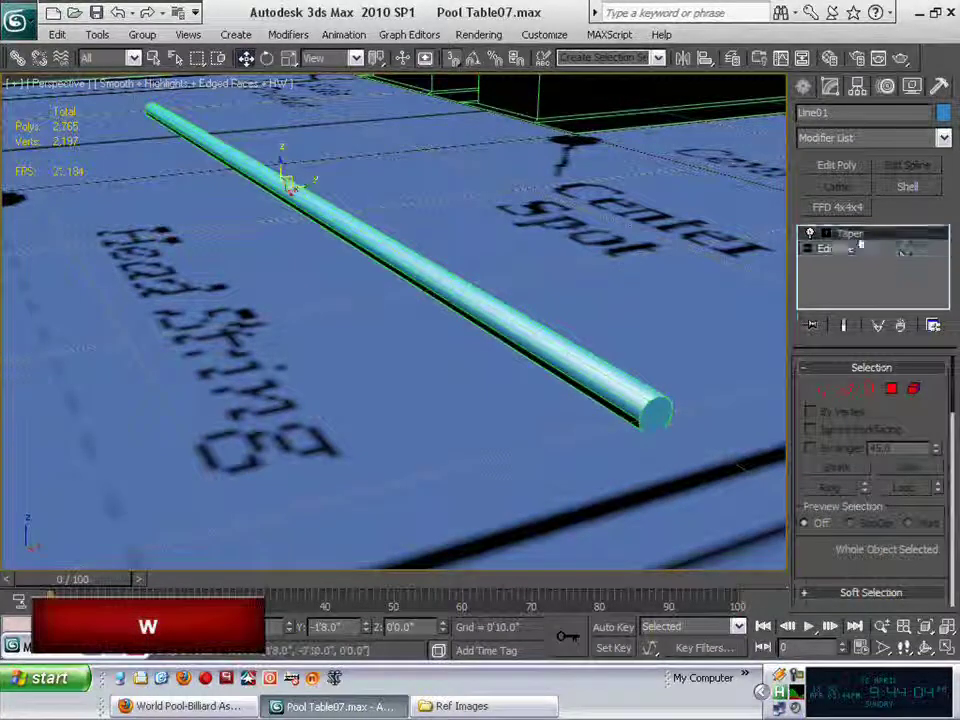
left_click(856, 237)
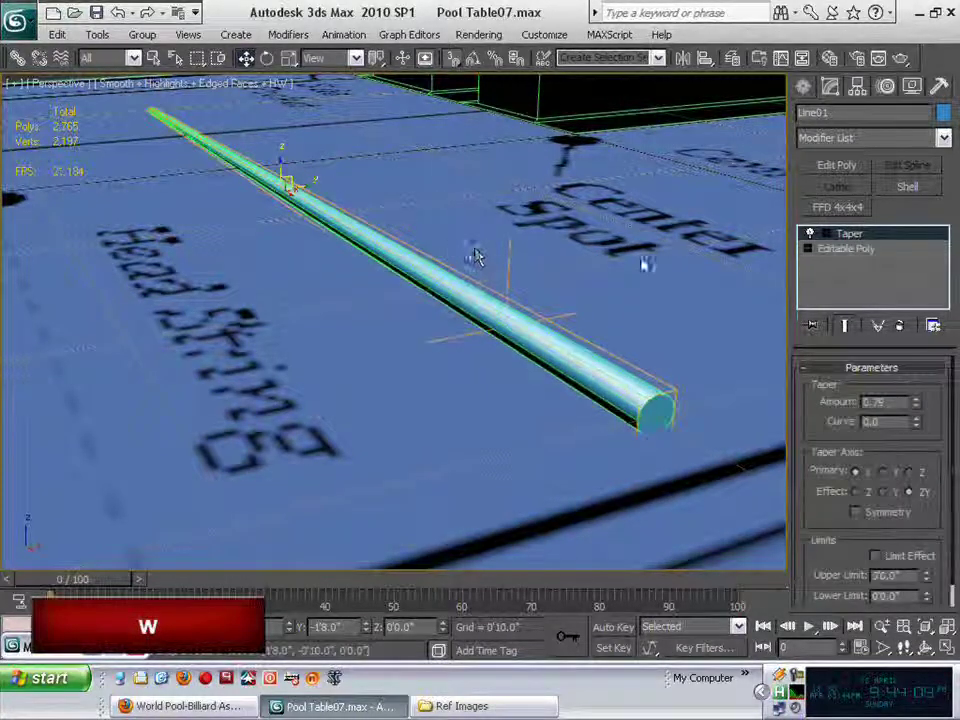
right_click(862, 234)
left_click(760, 367)
Step: Turn snapping off and move the cue stick above the pool table, to about X 0'2.8", Y 3'9.1", Z 3'5.5"
middle_click_drag(290, 186, 491, 219)
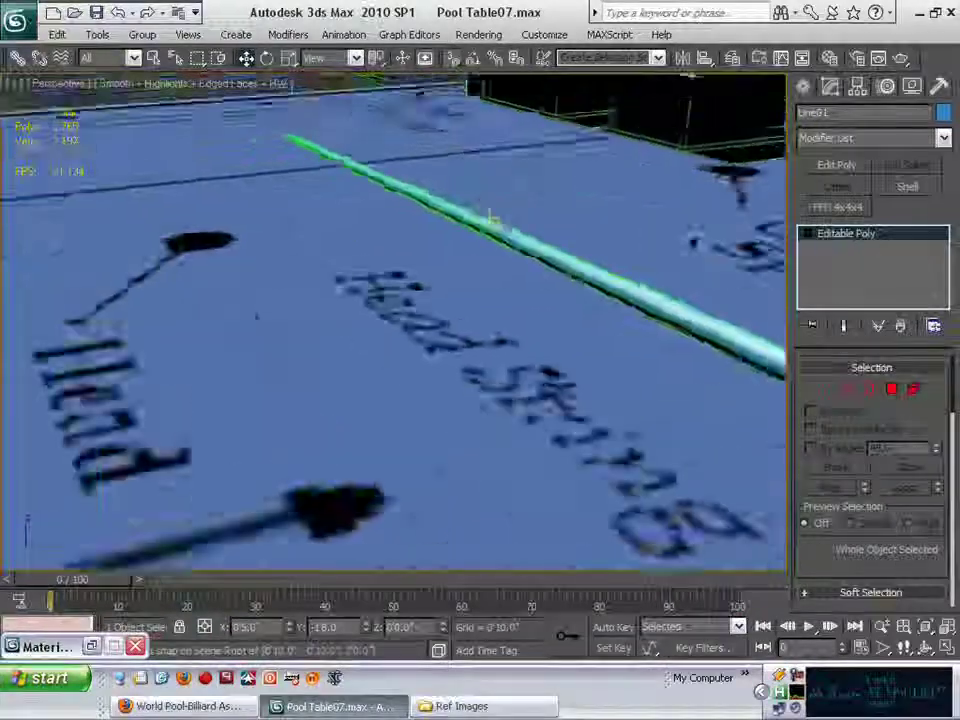
scroll(500, 210, "up", 2)
middle_click_drag(522, 172, 400, 310, "alt")
middle_click_drag(582, 410, 519, 331, "alt")
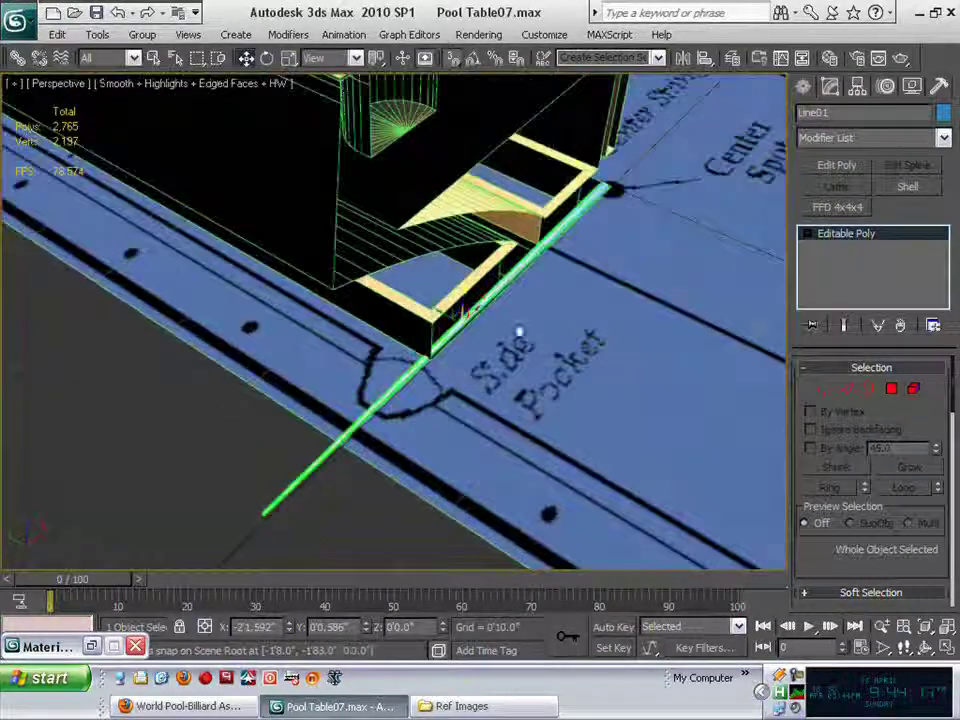
left_click_drag(448, 316, 593, 352)
key("s")
scroll(593, 352, "down", 5)
mouse_move(585, 379)
middle_mouse_down("alt")
mouse_move(550, 245)
mouse_move(591, 376)
middle_mouse_up("alt")
scroll(591, 376, "up", 3)
left_click_drag(590, 373, 597, 107)
middle_click_drag(728, 296, 362, 272, "alt")
middle_click_drag(580, 360, 615, 386, "alt")
left_click_drag(578, 364, 754, 264)
middle_click_drag(536, 342, 649, 343, "alt")
scroll(427, 332, "down", 5)
middle_click_drag(427, 332, 561, 396, "alt")
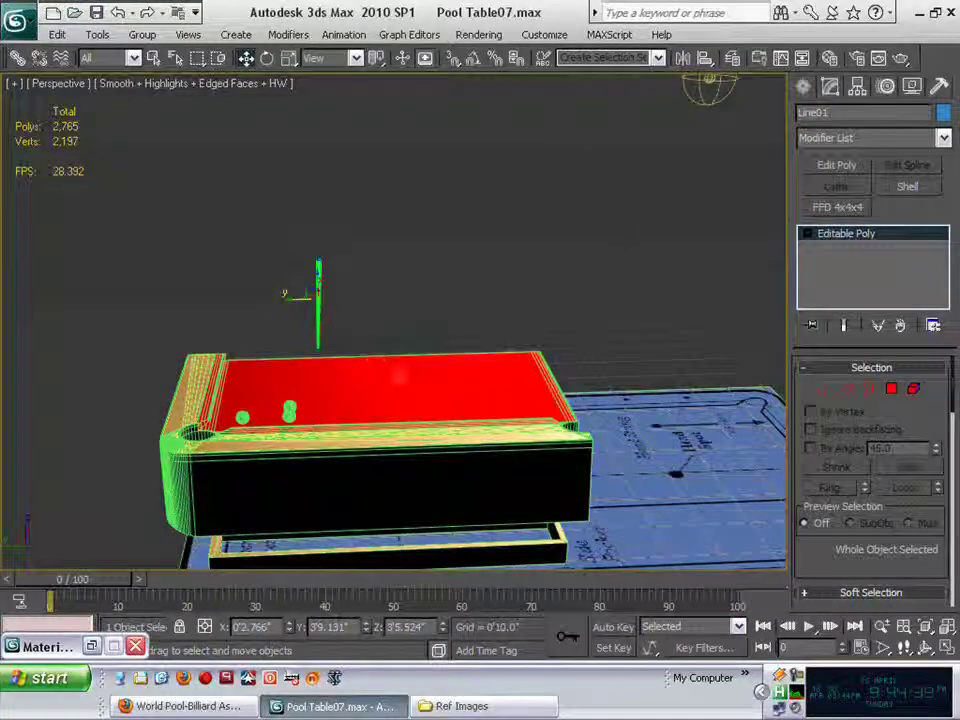
Step: Select the pool table body and bring back its full mirrored shape with its two Symmetry modifiers
left_click(505, 384)
middle_click_drag(607, 197, 555, 318, "alt")
scroll(555, 318, "up", 5)
middle_click_drag(582, 438, 588, 342)
scroll(587, 343, "down", 8)
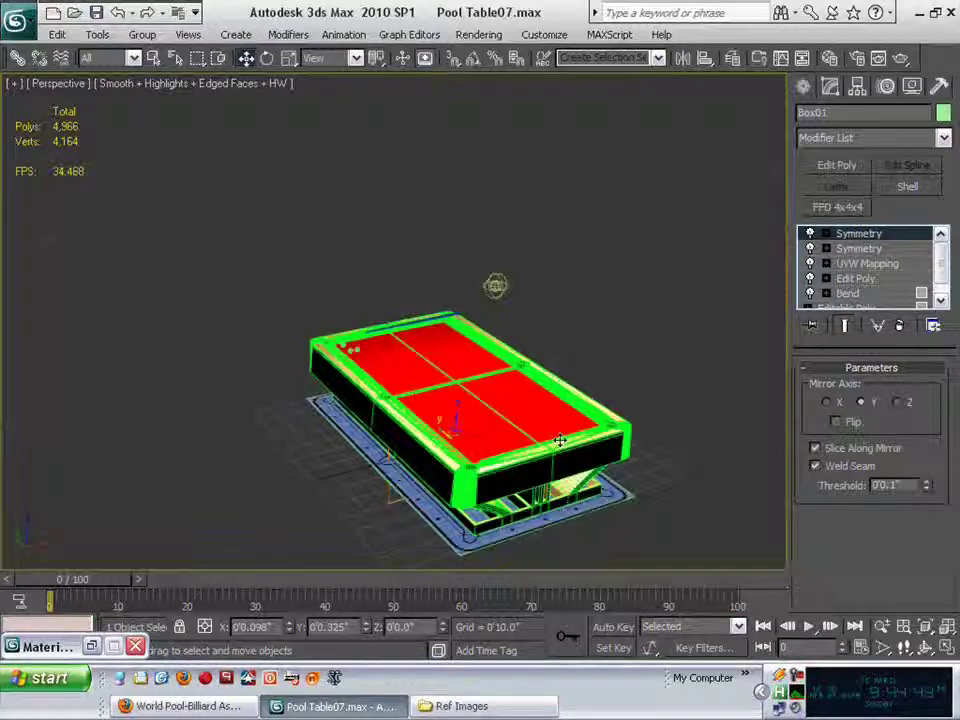
Step: Open the scene file Pool Table14.max and switch from the camera view to the perspective view
key("ctrl+o")
left_click(480, 392)
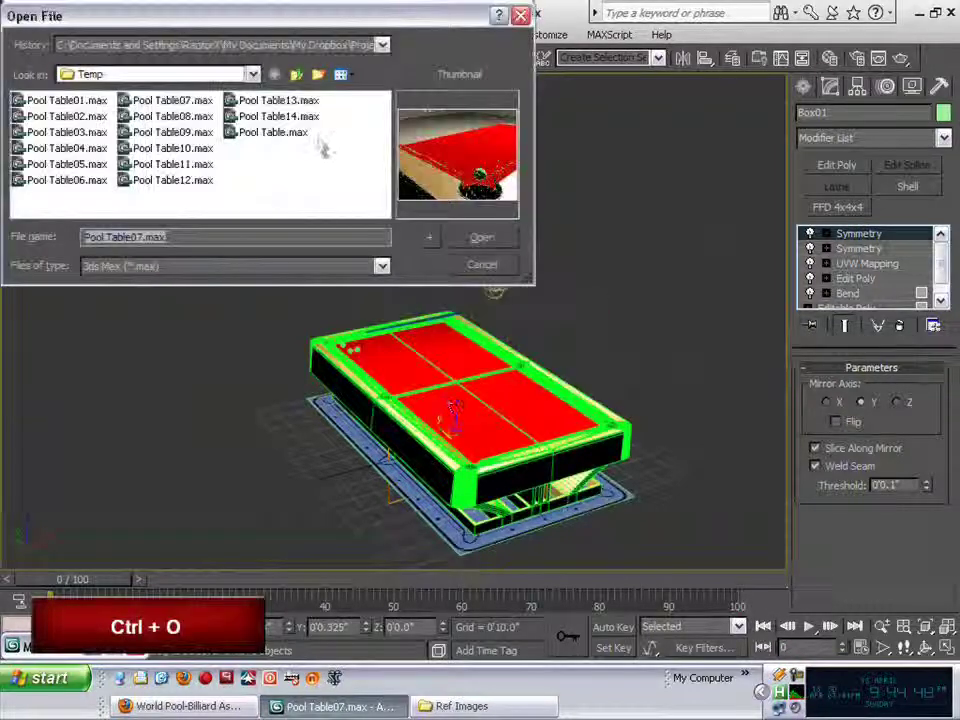
left_click(283, 117)
left_click(482, 237)
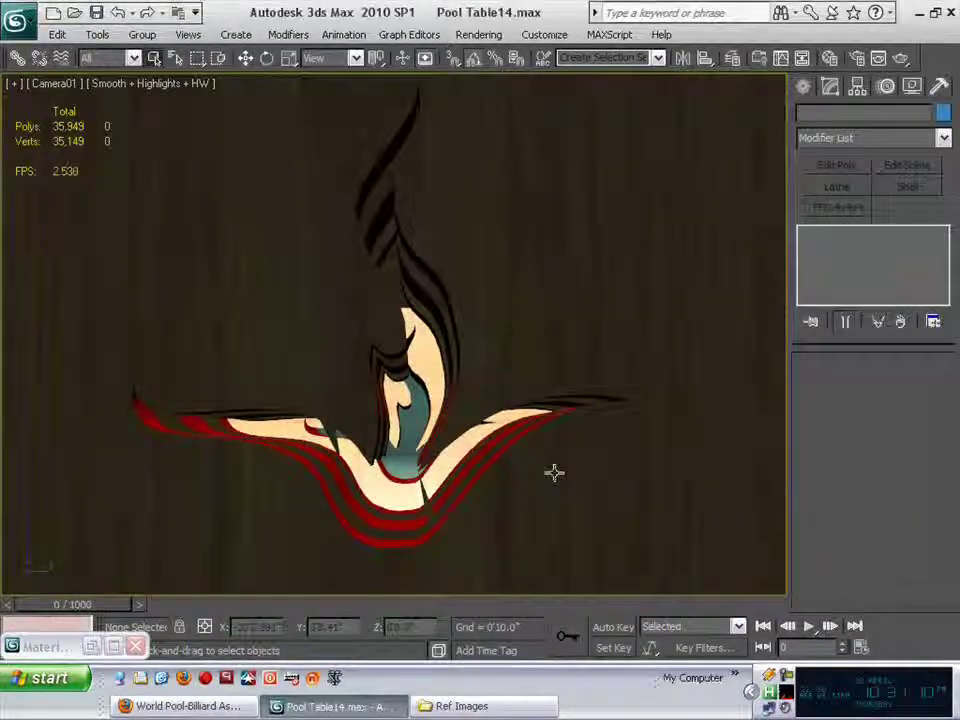
key("p")
key("p")
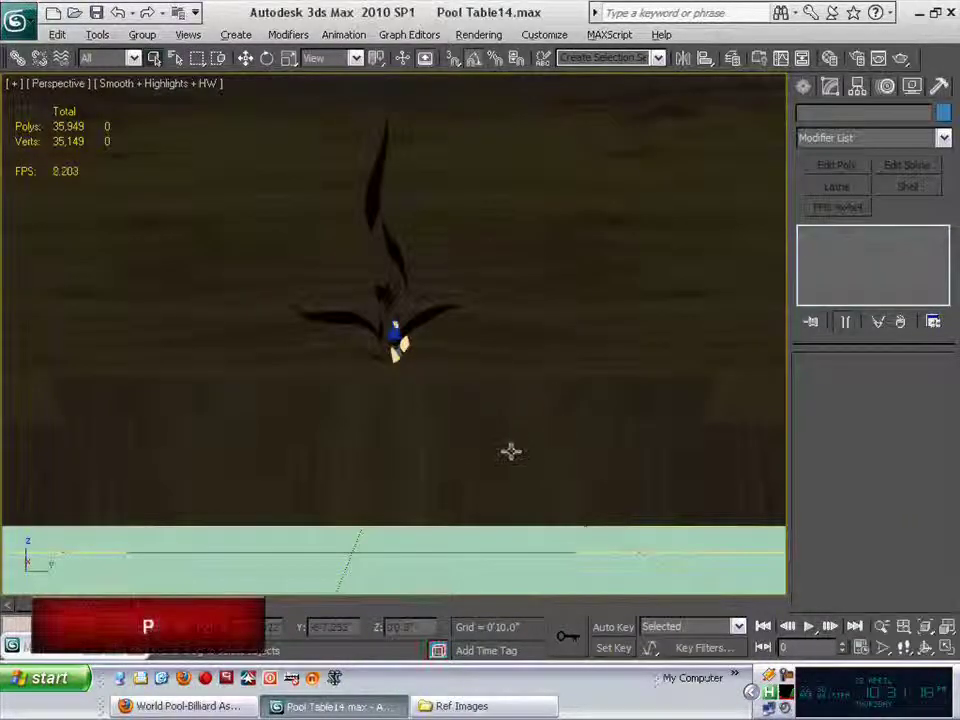
Step: Examine the crossed cues, the balls and the rails of the pool table from several sides in the perspective view
middle_click_drag(512, 440, 333, 316, "alt")
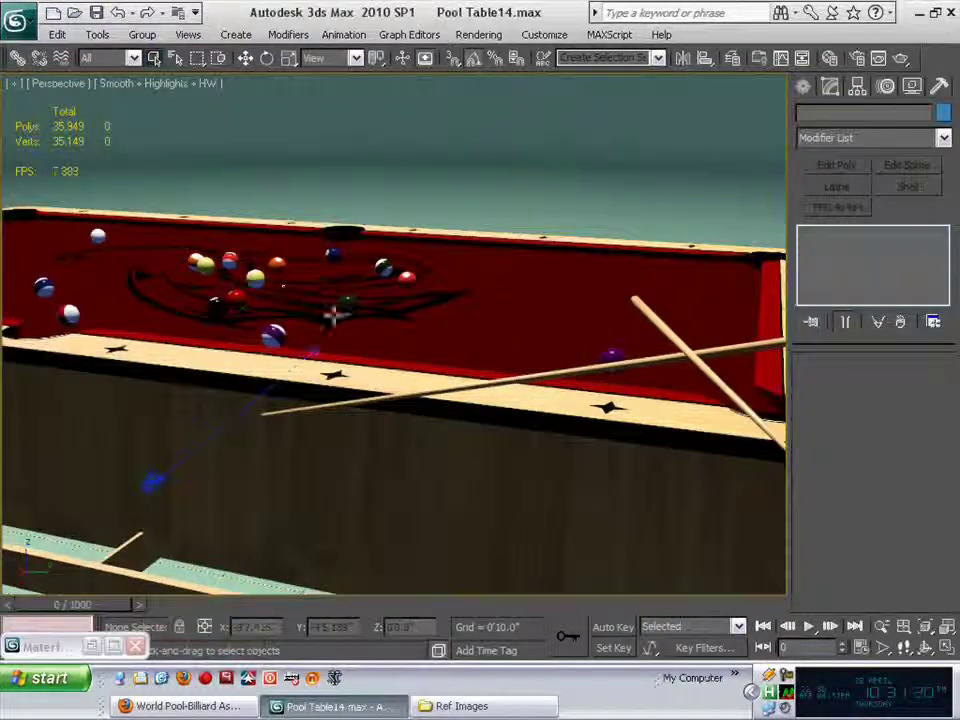
middle_click_drag(665, 456, 654, 578, "alt")
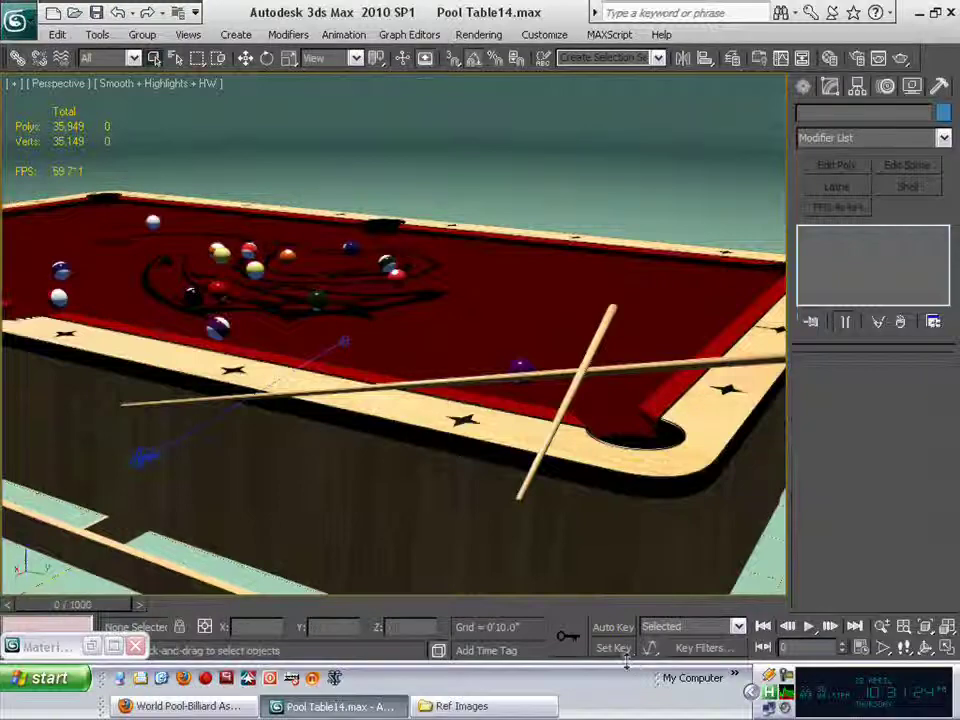
left_click_drag(626, 661, 626, 716)
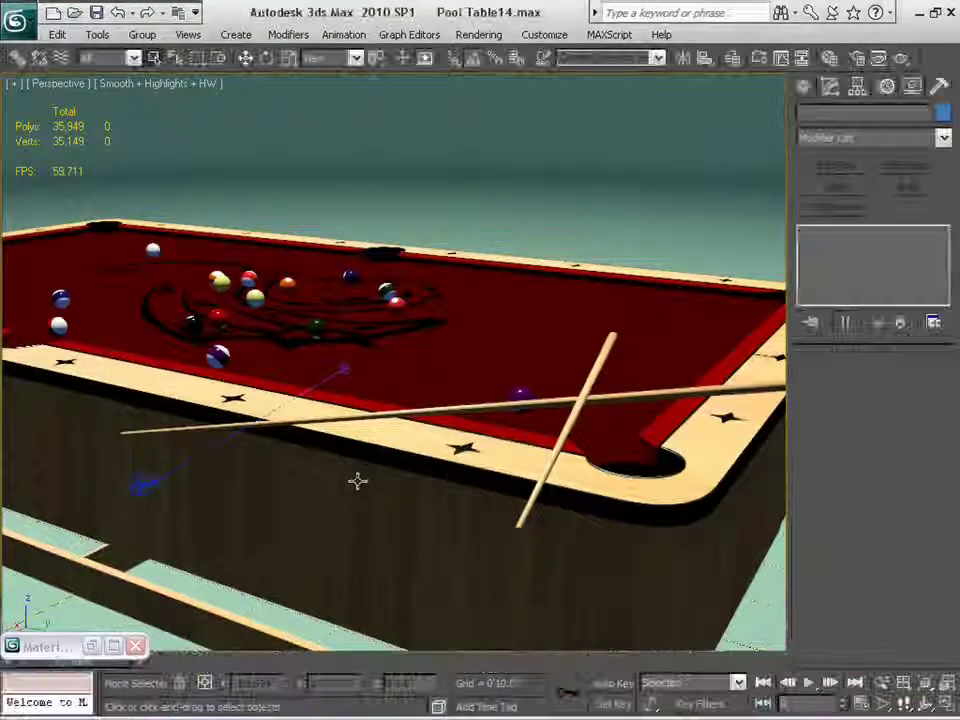
middle_click_drag(206, 463, 360, 470, "alt")
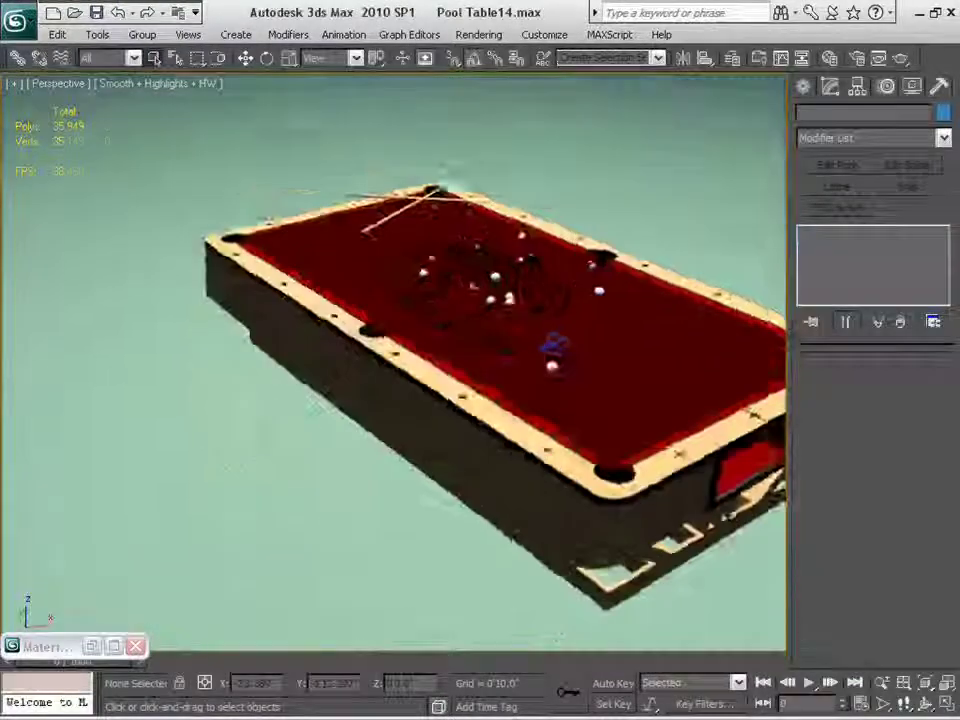
middle_click_drag(480, 504, 302, 486)
scroll(298, 483, "up", 1)
middle_click_drag(403, 476, 300, 509)
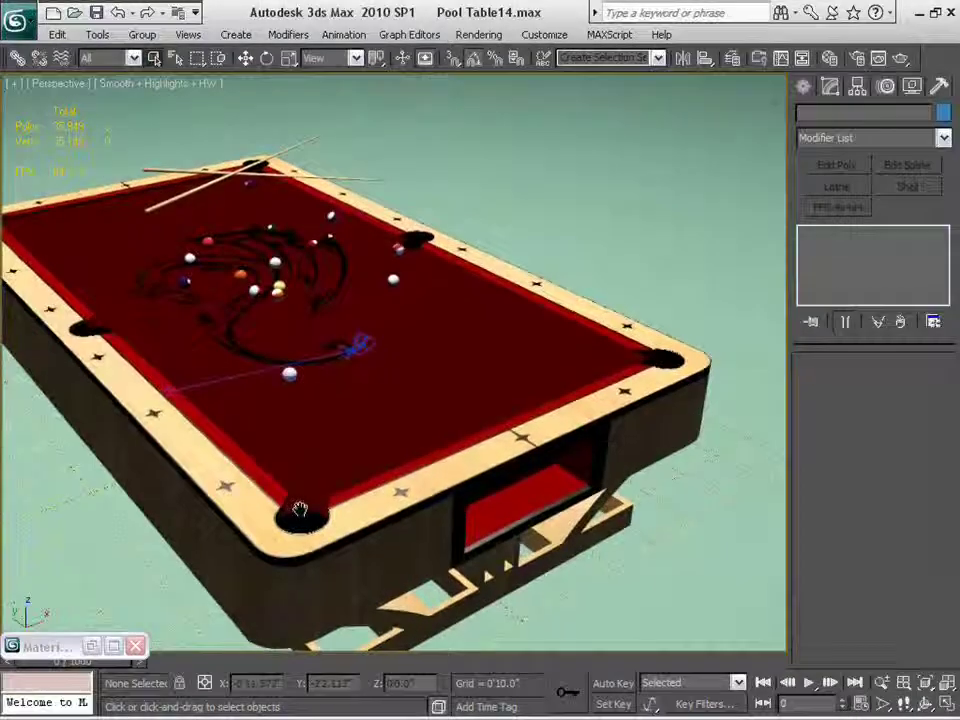
scroll(317, 339, "down", 2)
middle_click_drag(317, 339, 394, 264)
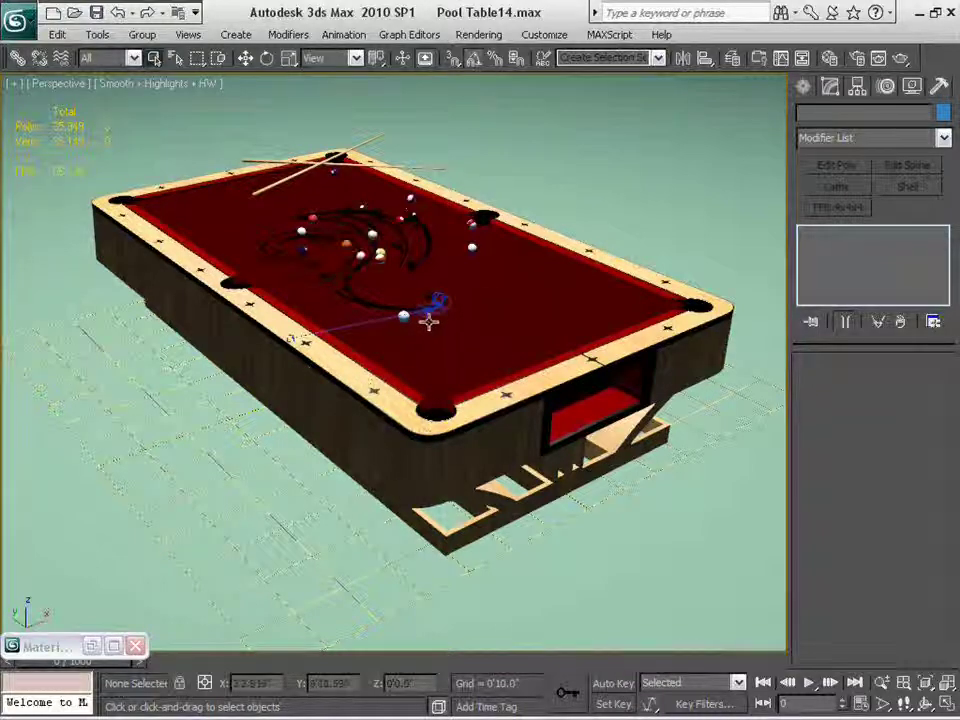
Step: Examine the whole table from both ends, including the ball-return opening and the cut-out base
scroll(428, 322, "down", 6)
middle_click_drag(428, 347, 370, 200, "alt")
scroll(400, 356, "up", 5)
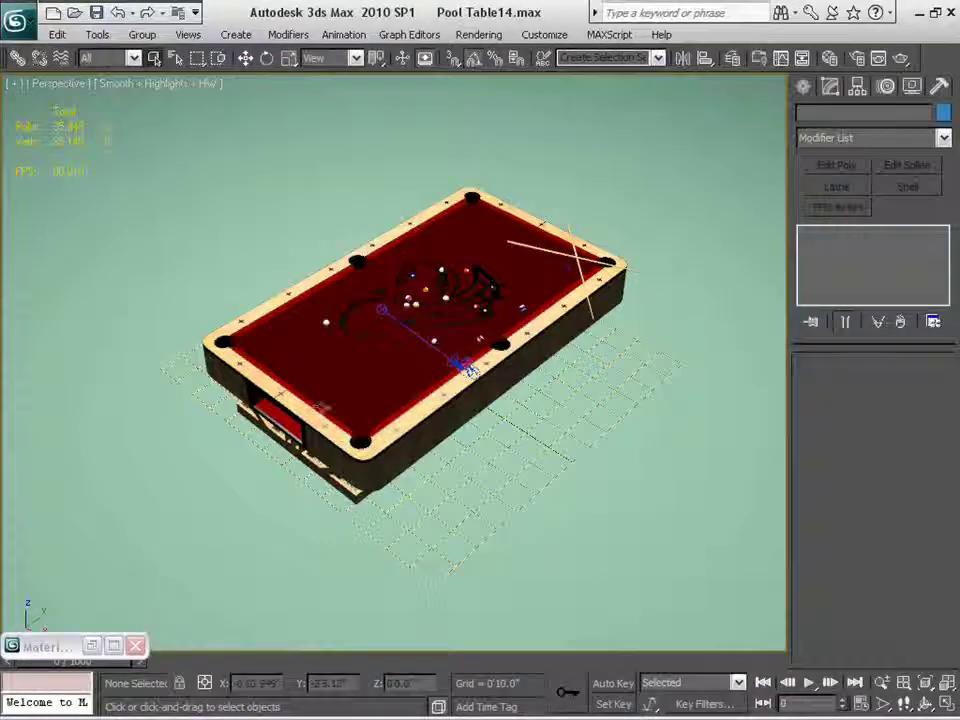
middle_click_drag(400, 356, 406, 496, "alt")
scroll(466, 430, "up", 3)
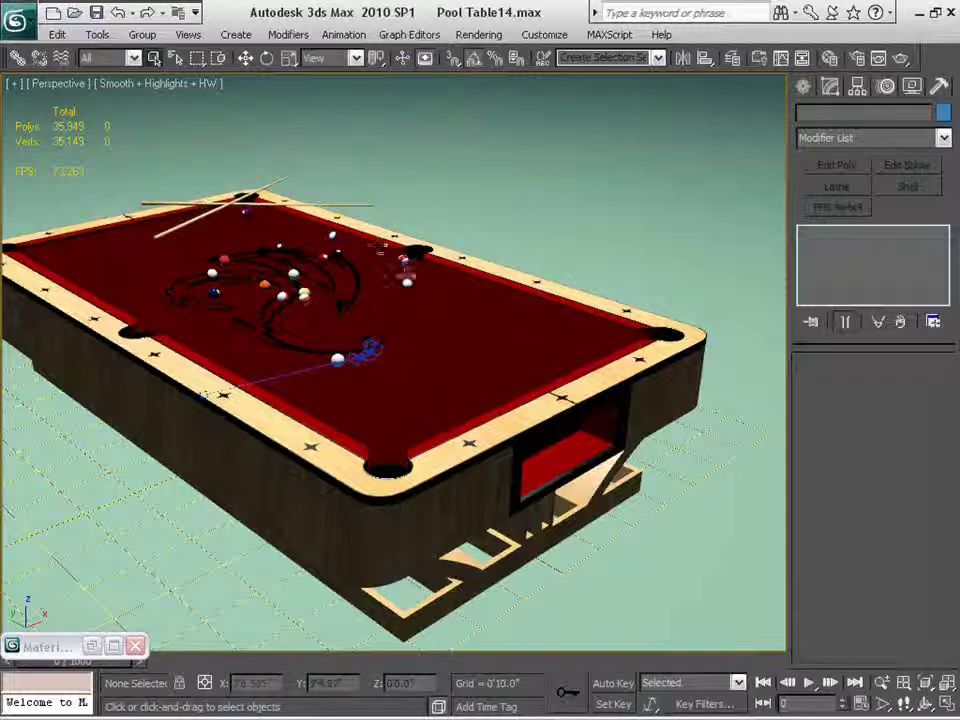
middle_click_drag(291, 312, 360, 316)
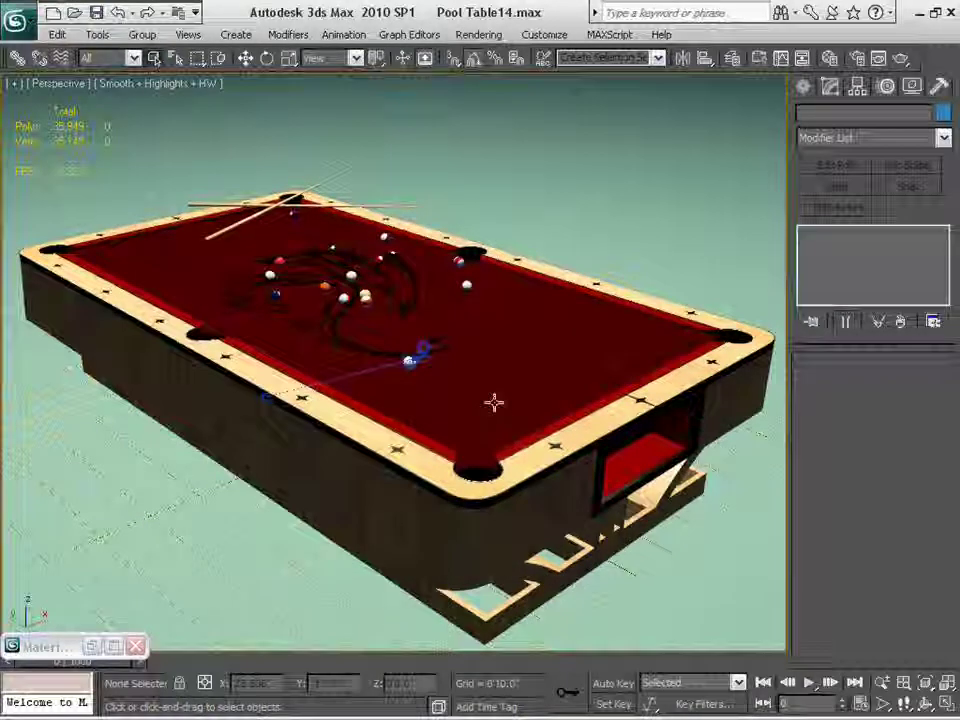
scroll(493, 401, "down", 2)
middle_click_drag(462, 389, 521, 407)
scroll(449, 393, "up", 2)
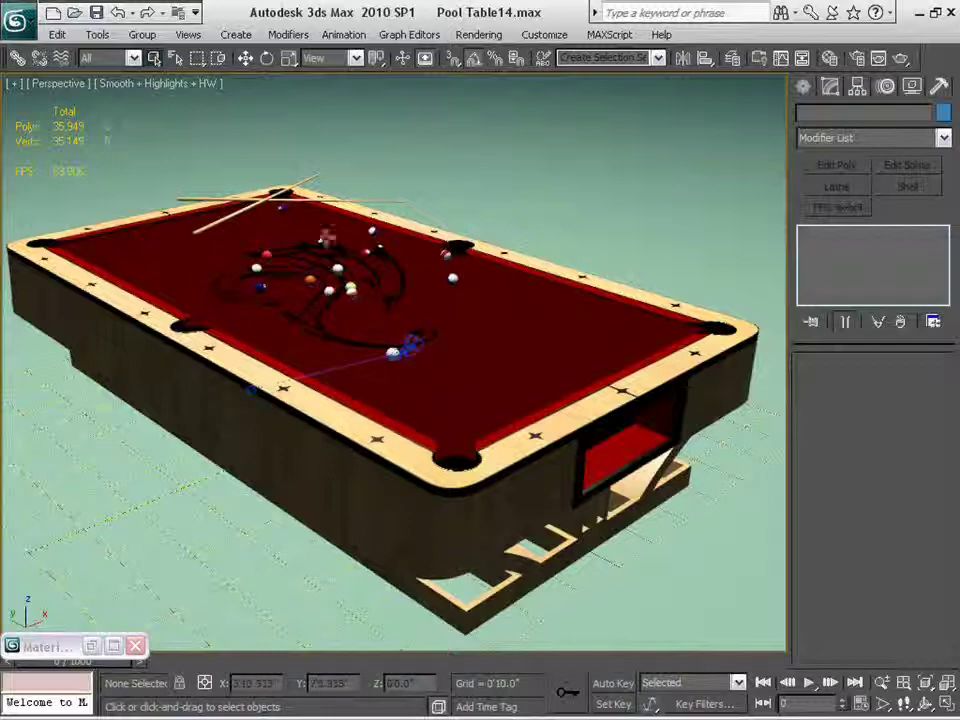
scroll(413, 362, "down", 4)
middle_click_drag(497, 396, 506, 420, "alt")
scroll(444, 427, "down", 2)
scroll(506, 420, "up", 2)
middle_click_drag(389, 373, 316, 320)
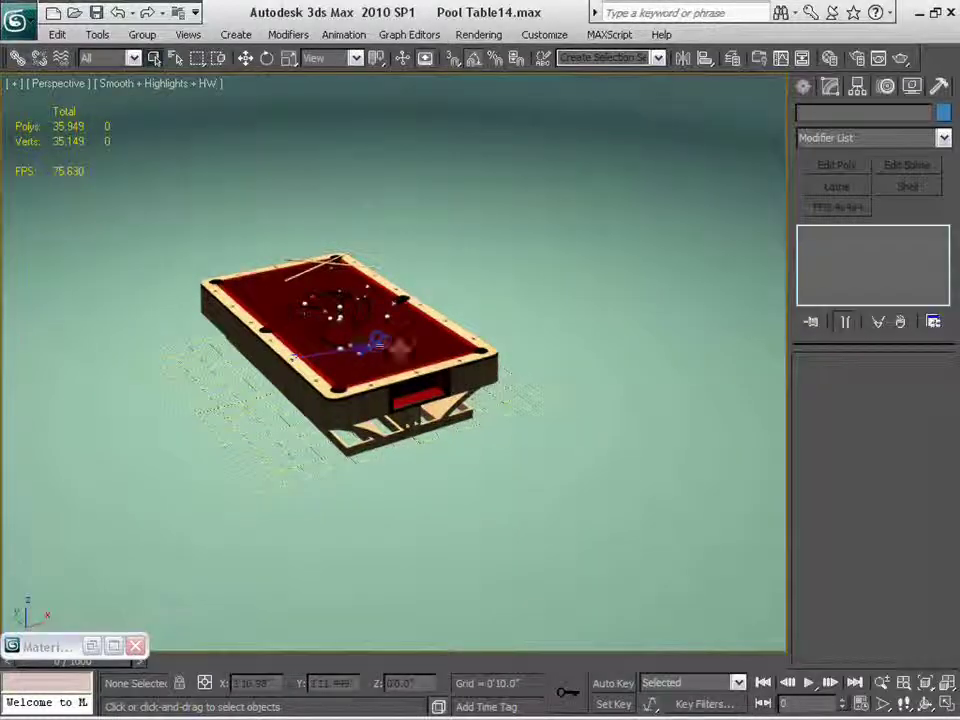
scroll(262, 325, "up", 4)
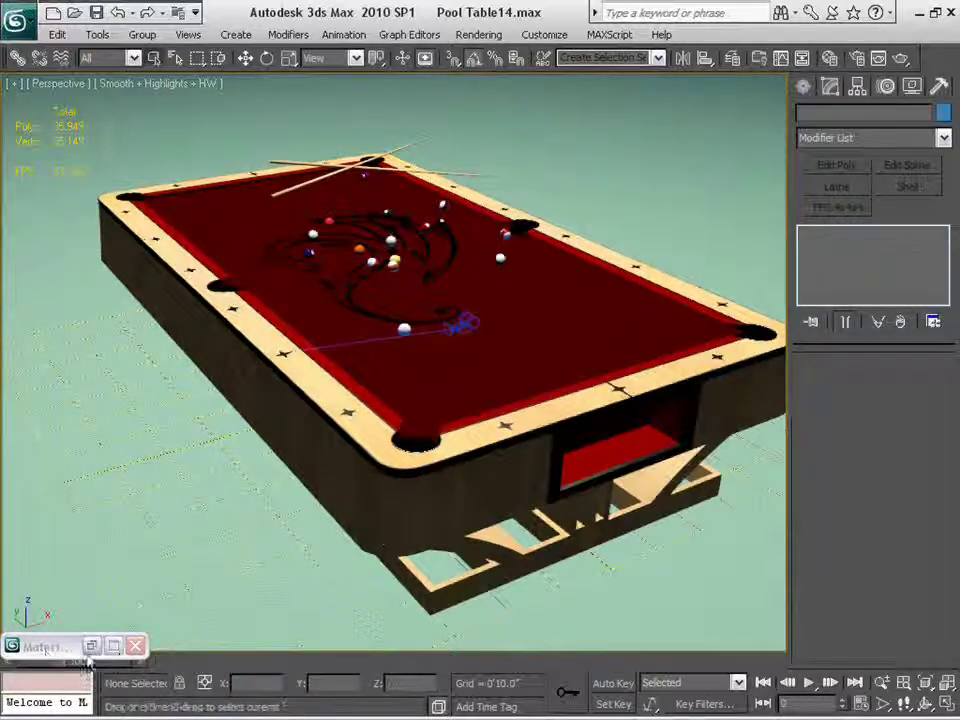
left_click_drag(62, 646, 502, 644)
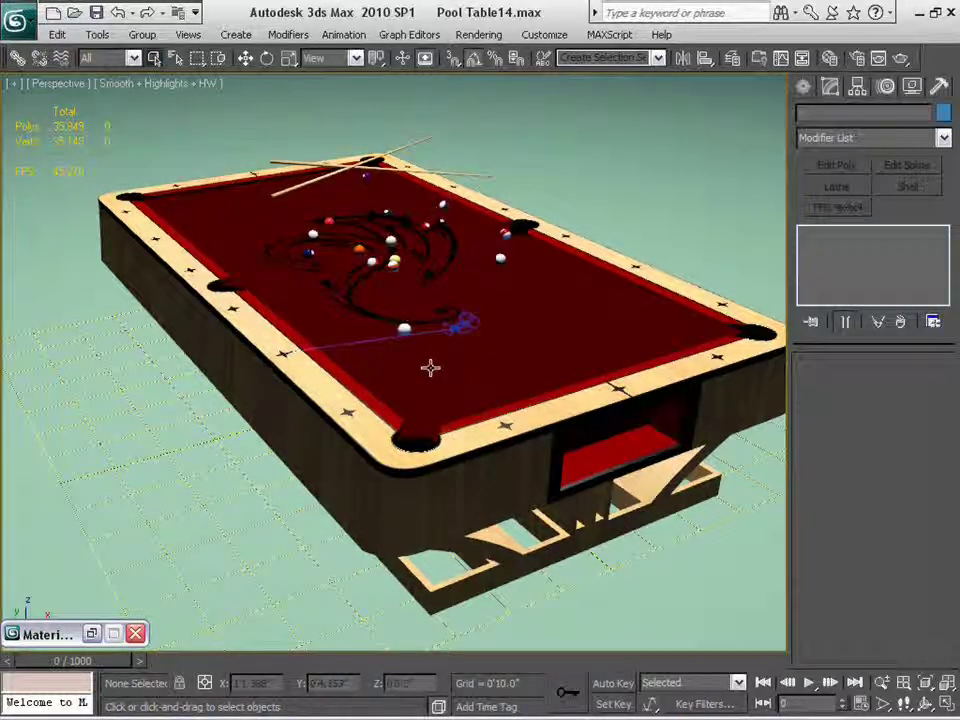
Step: Reload the scene file Pool Table14.max and view its artwork through Camera01
key("ctrl+o")
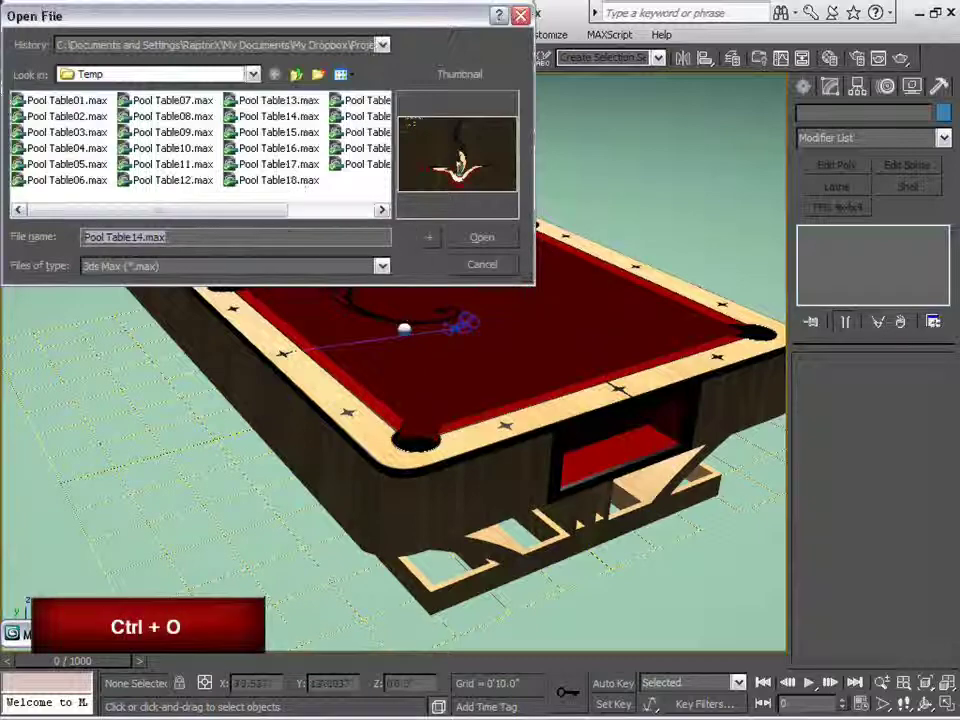
left_click(482, 237)
key("c")
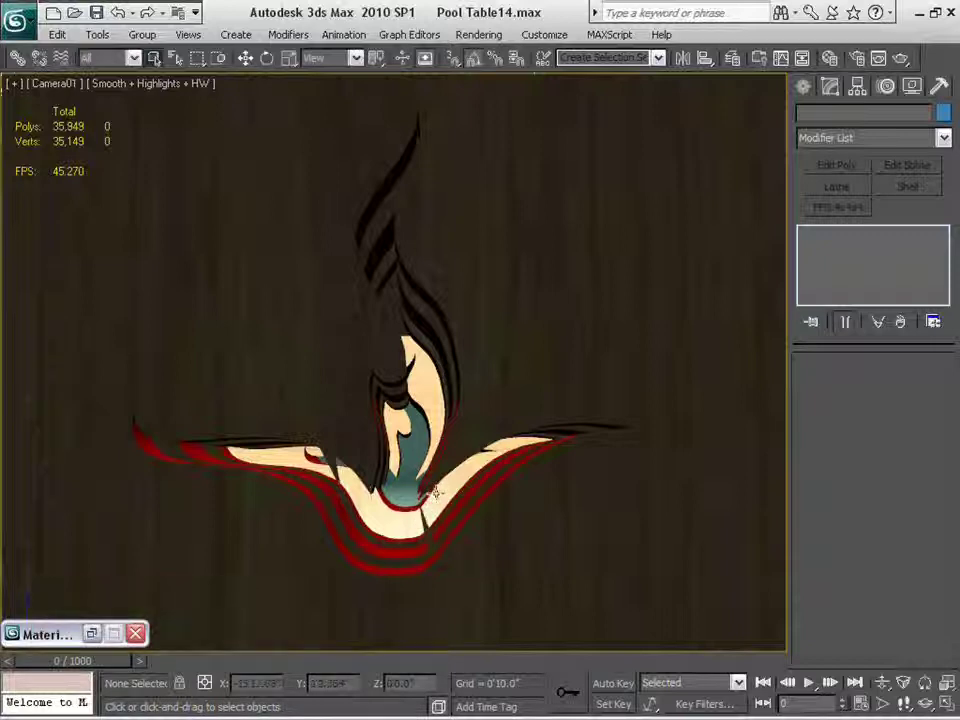
Step: Open the scene file Pool Table18.max and view it through Camera01
key("ctrl+o")
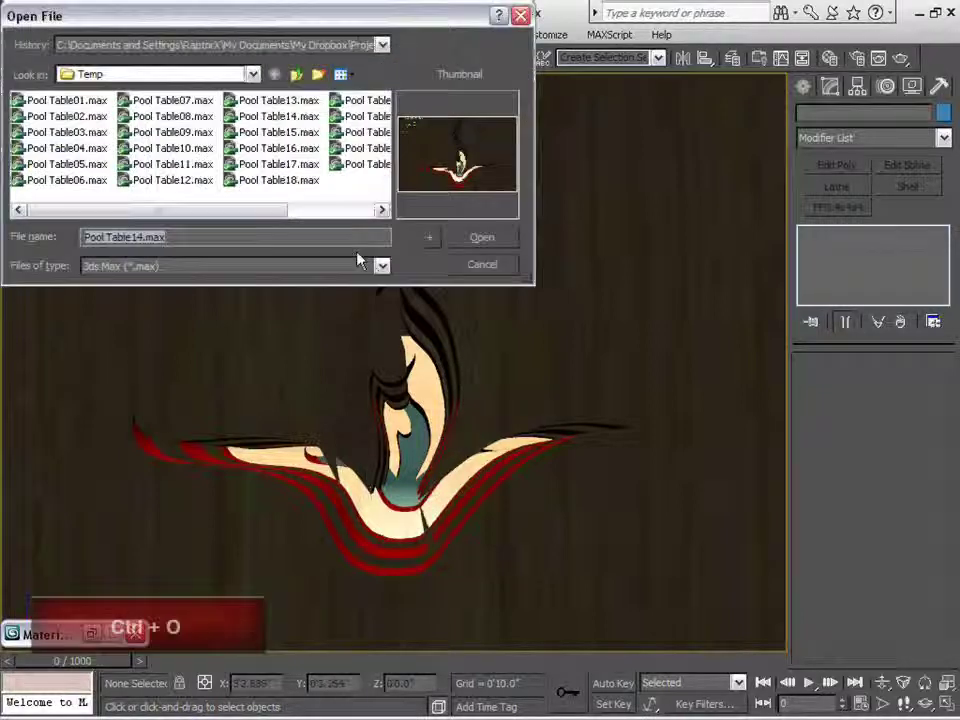
left_click(298, 190)
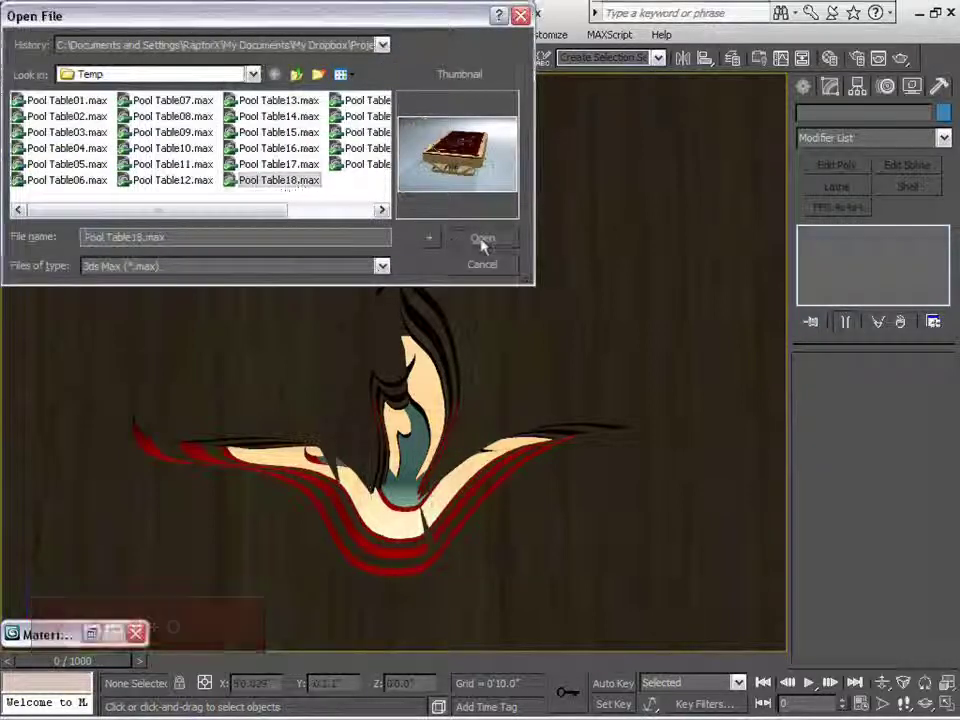
left_click(483, 240)
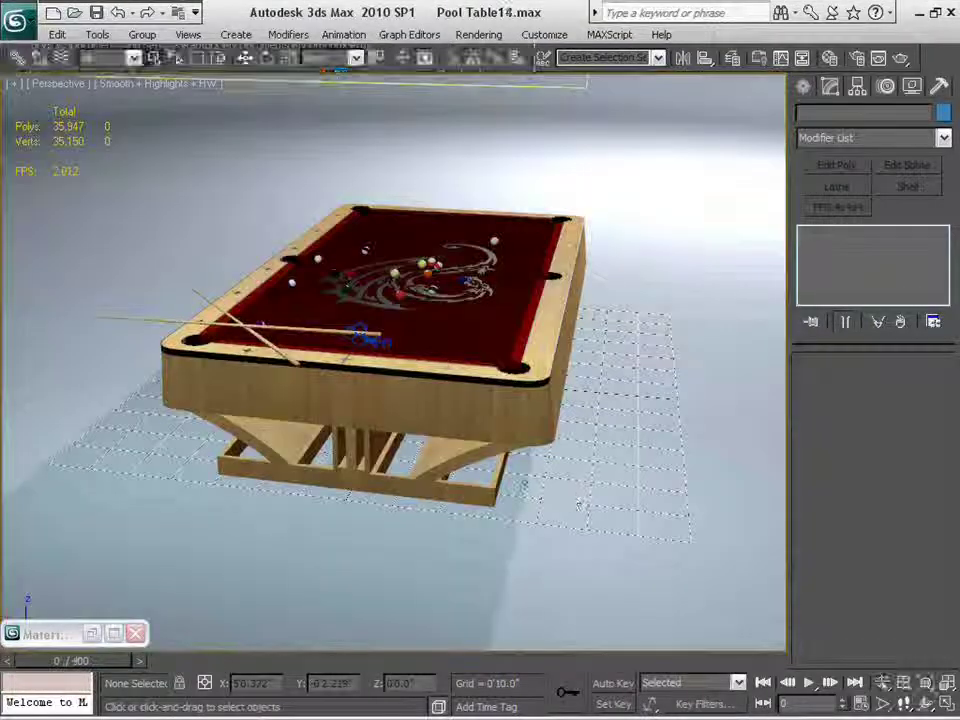
key("c")
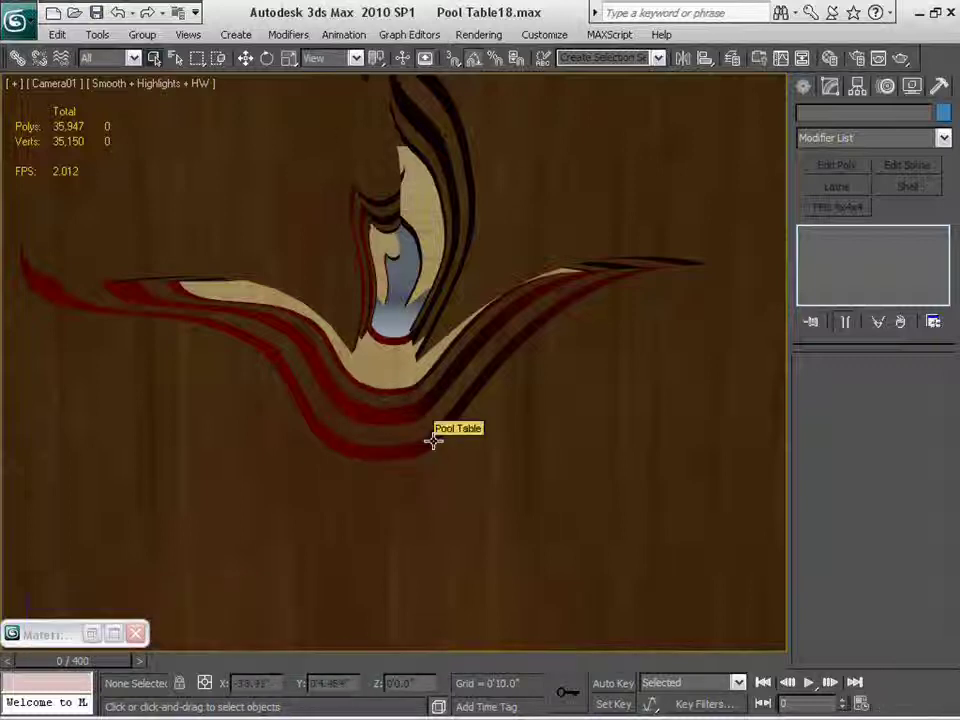
Step: Switch to the perspective view, bring the whole scene into sight and select the rectangular photometric light above the table
key("p")
key("p")
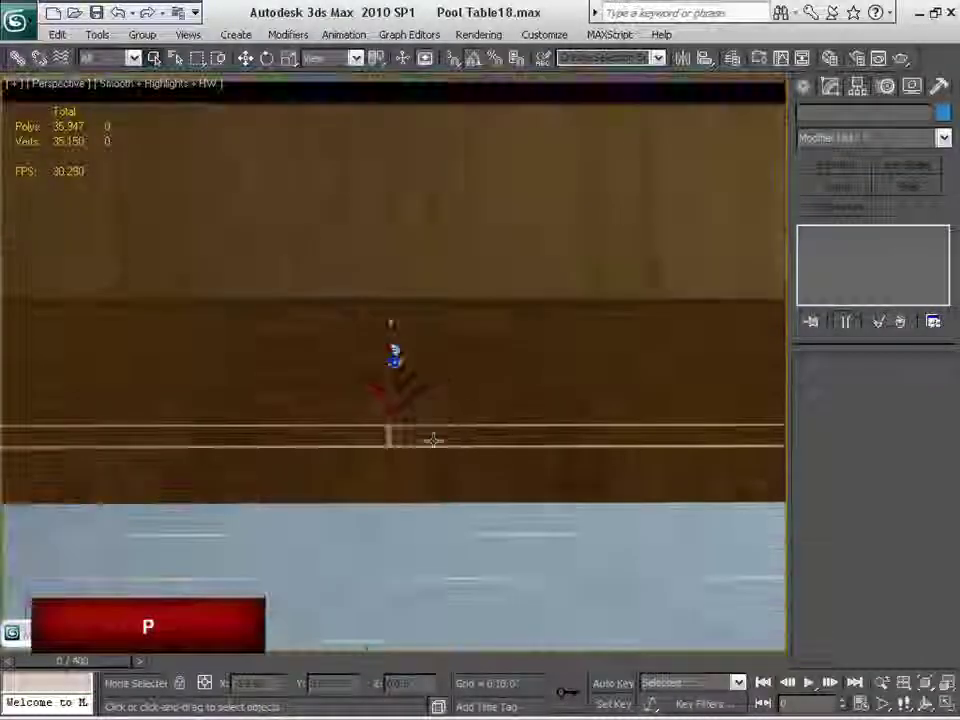
middle_click_drag(546, 399, 572, 432, "alt")
scroll(510, 455, "down", 5)
scroll(560, 437, "down", 5)
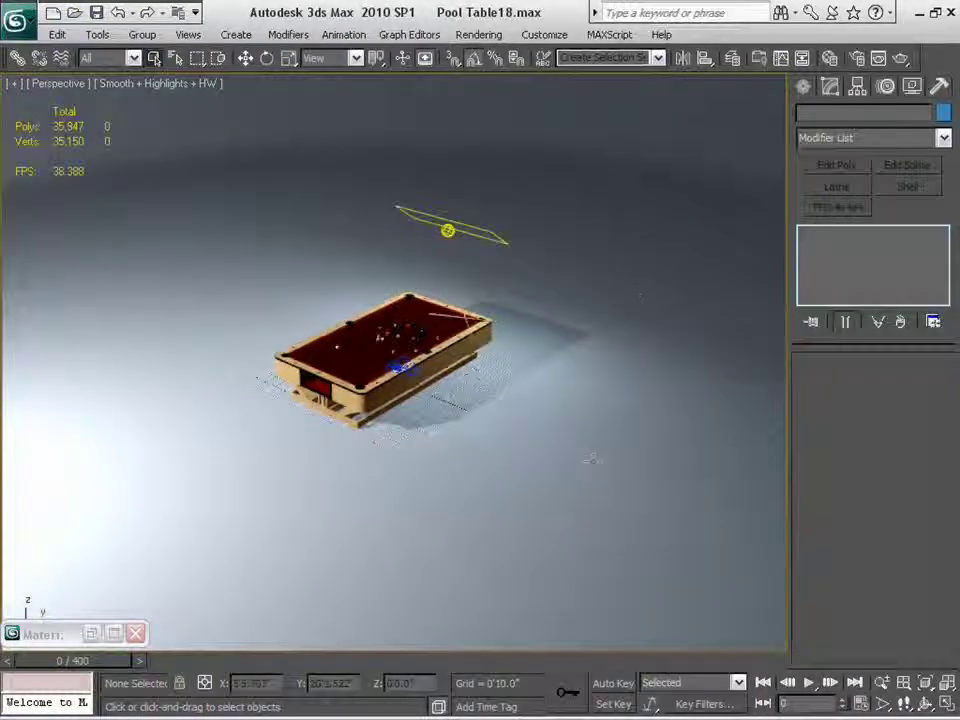
mouse_move(516, 521)
middle_mouse_down("alt")
mouse_move(630, 474)
mouse_move(437, 488)
mouse_move(450, 532)
mouse_move(511, 520)
middle_mouse_up("alt")
scroll(500, 510, "up", 3)
scroll(511, 519, "up", 2)
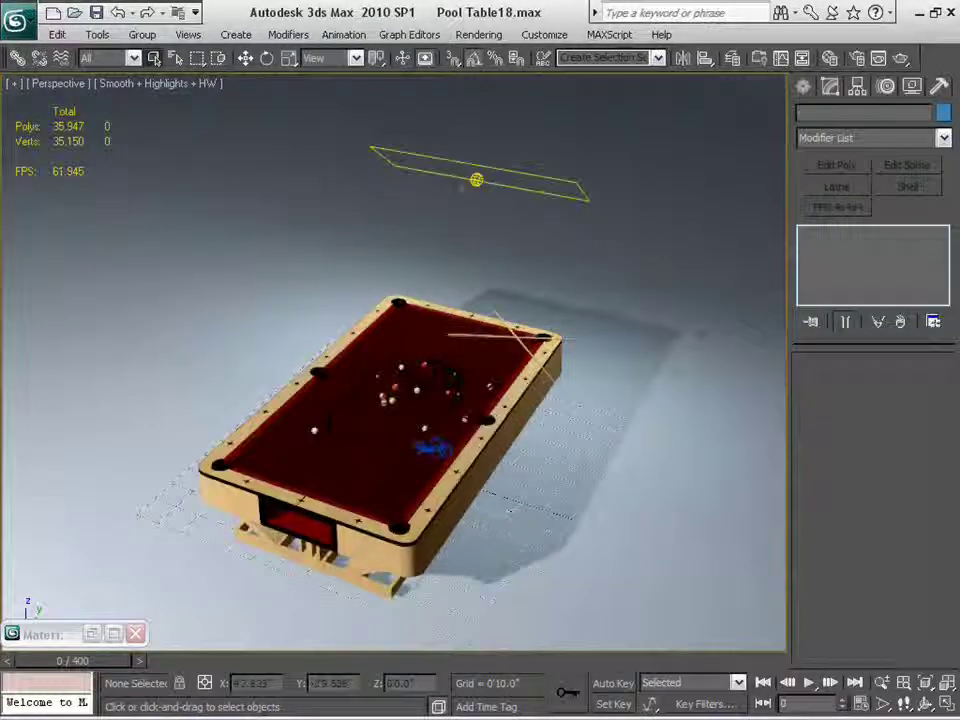
left_click(478, 182)
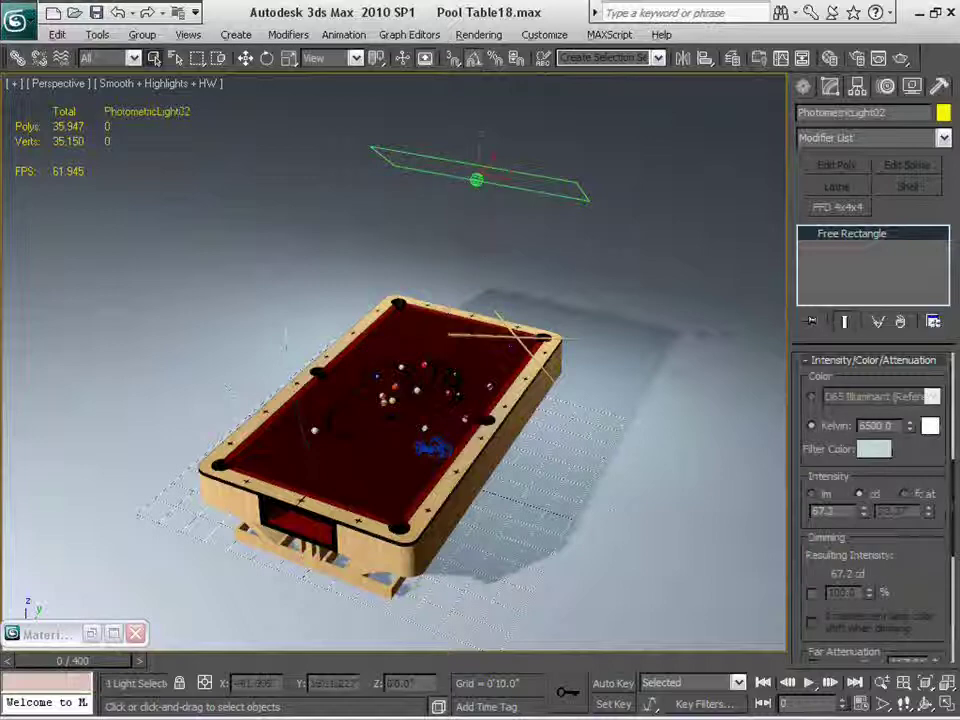
Step: Select the spherical photometric light away from the table and show its Intensity/Color/Attenuation settings
middle_click_drag(478, 182, 565, 330, "alt")
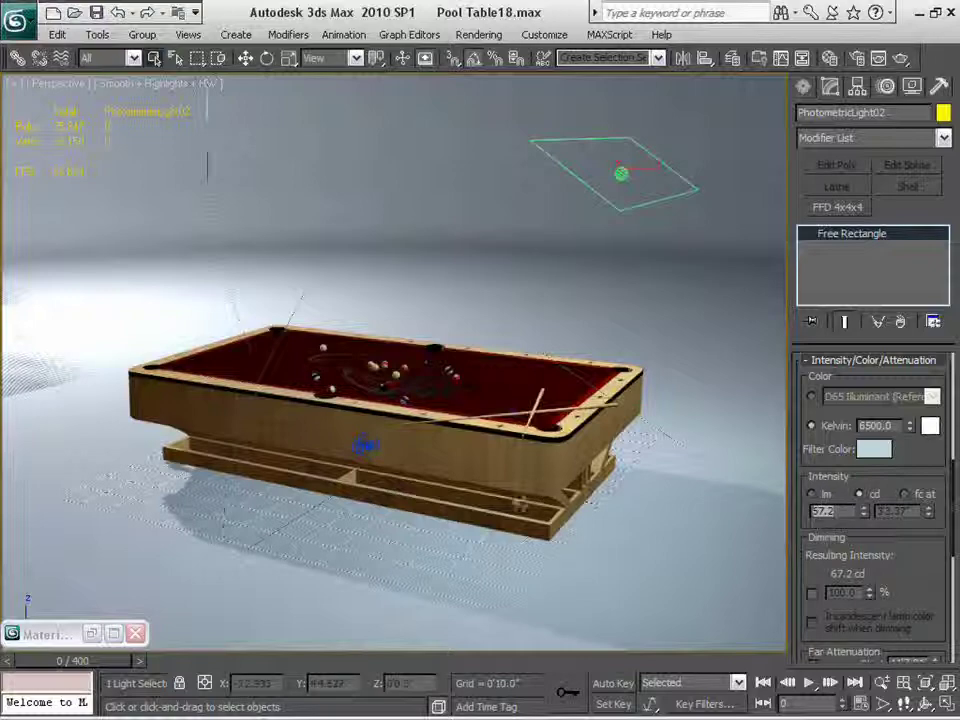
middle_click_drag(298, 376, 548, 425)
scroll(548, 425, "down", 3)
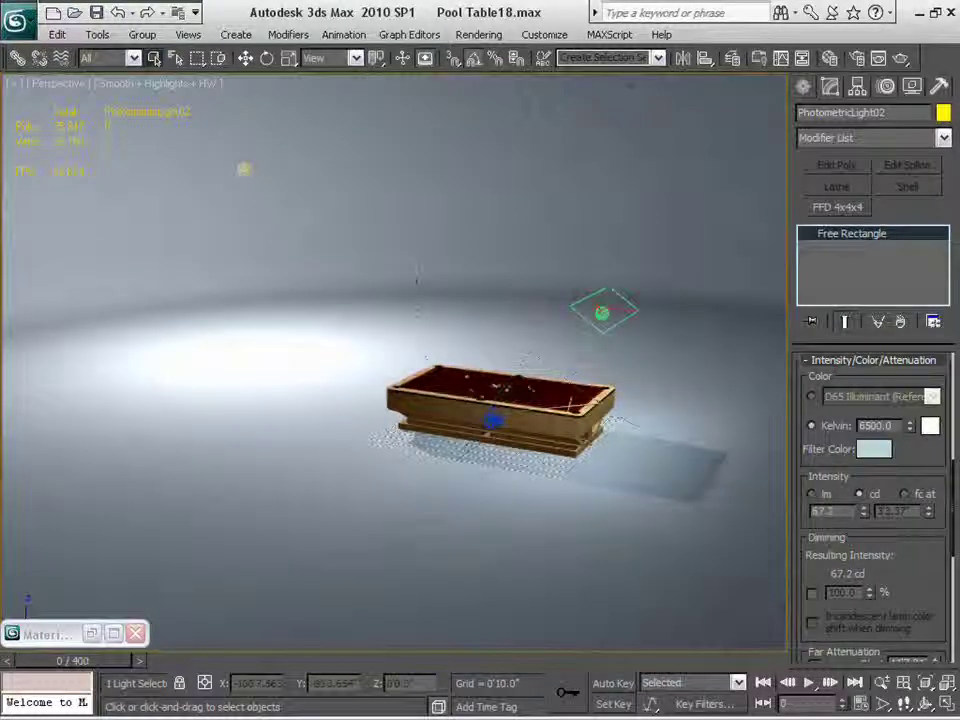
left_click(244, 169)
left_click(810, 512)
left_click_drag(846, 448, 846, 590)
left_click(886, 448)
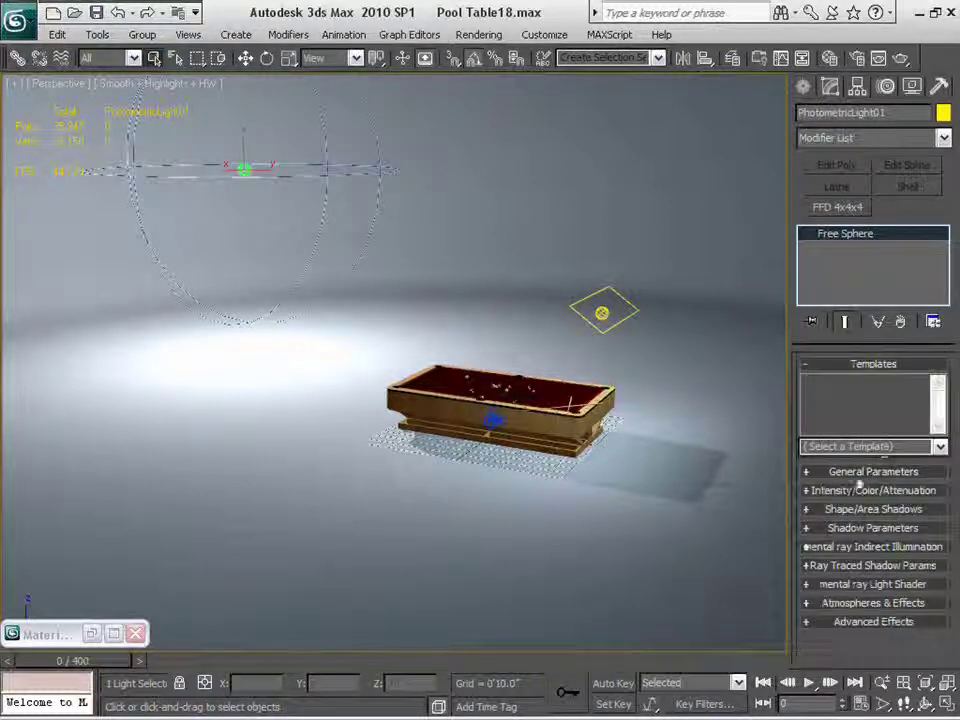
left_click(858, 488)
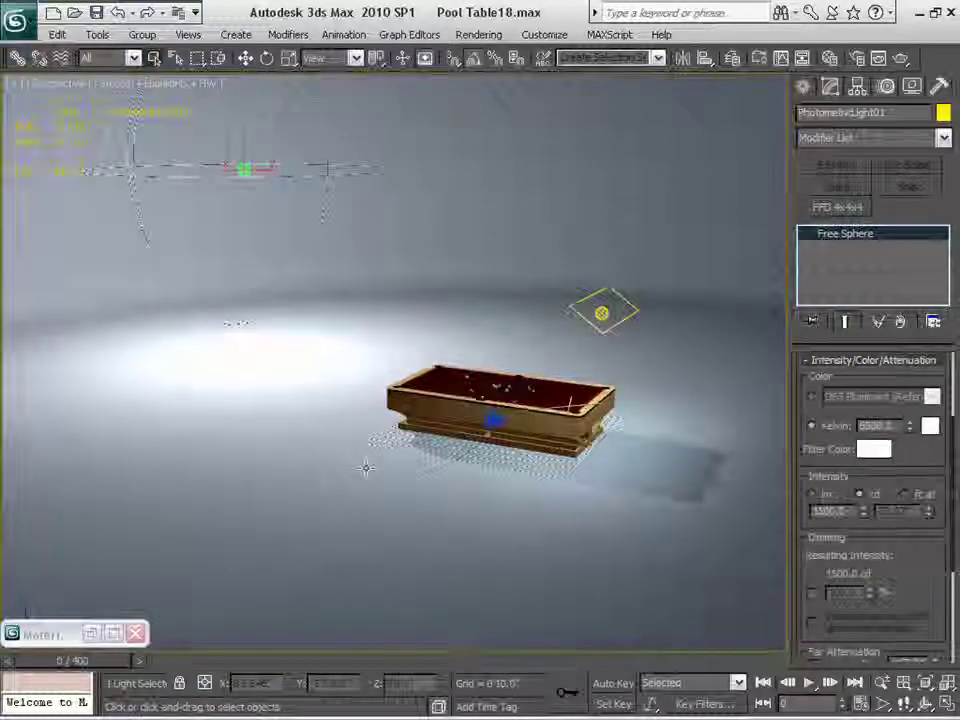
Step: Examine from several angles how the spherical and rectangular lights illuminate the pool table and cast its shadow
middle_click_drag(366, 462, 540, 538)
scroll(540, 538, "down", 2)
scroll(493, 504, "up", 2)
middle_click_drag(493, 504, 377, 511)
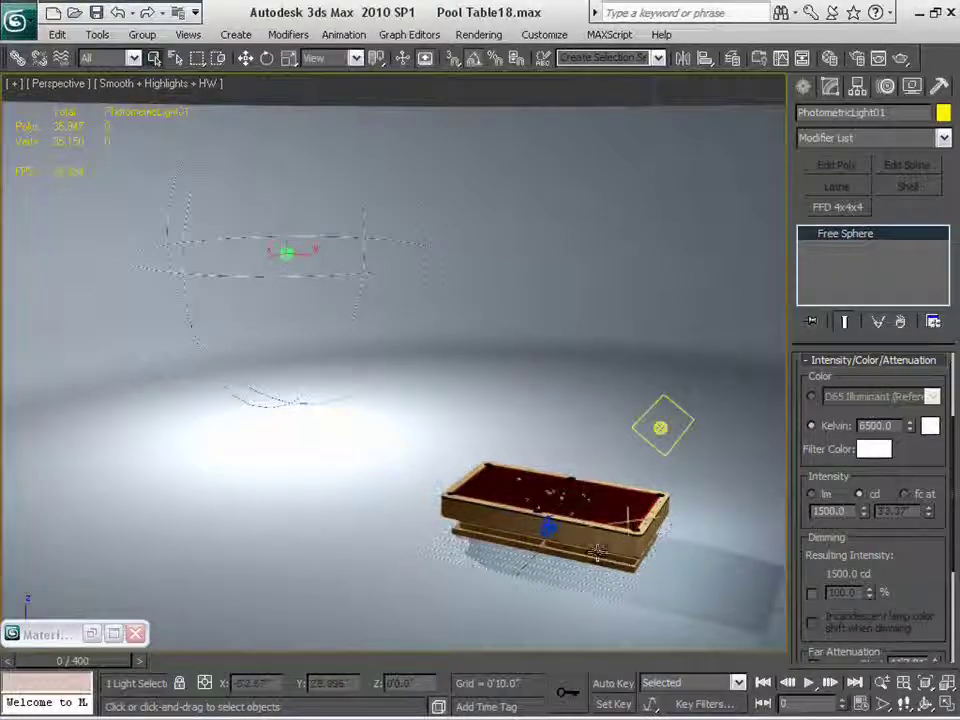
middle_click_drag(597, 558, 518, 392, "alt")
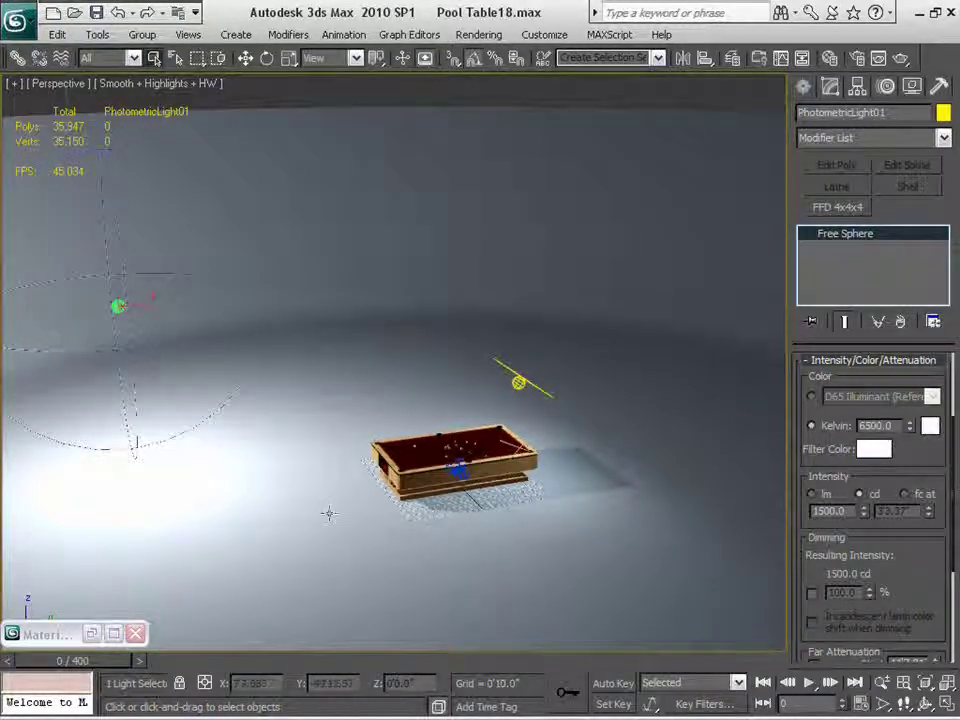
middle_click_drag(328, 512, 512, 544, "alt")
scroll(512, 544, "up", 4)
middle_click_drag(358, 415, 350, 511, "alt")
middle_click_drag(297, 405, 481, 473)
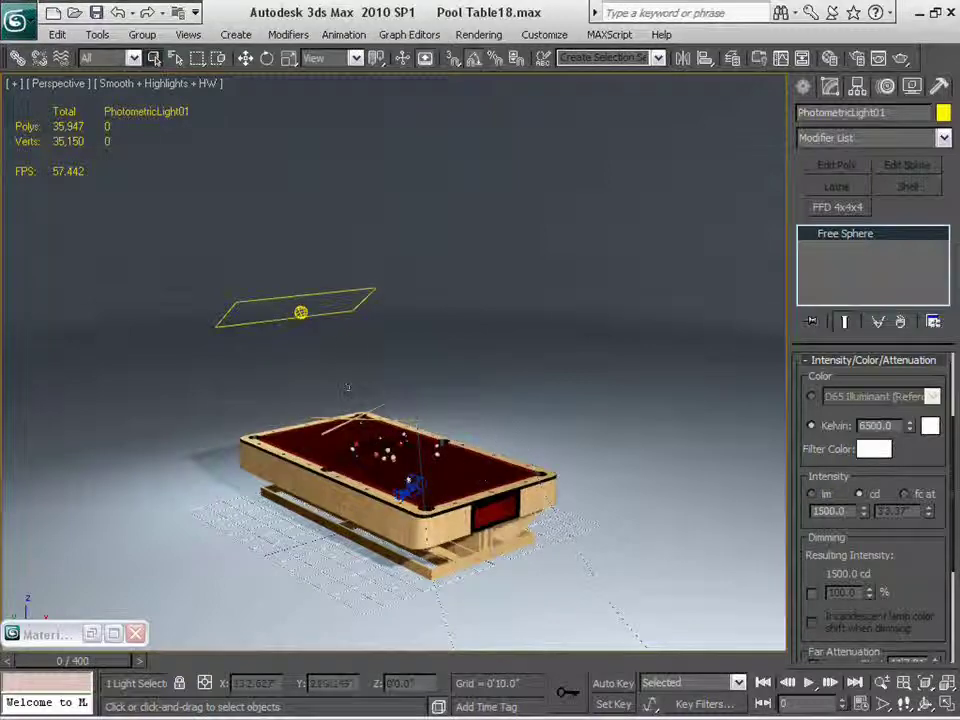
middle_click_drag(553, 505, 475, 457, "alt")
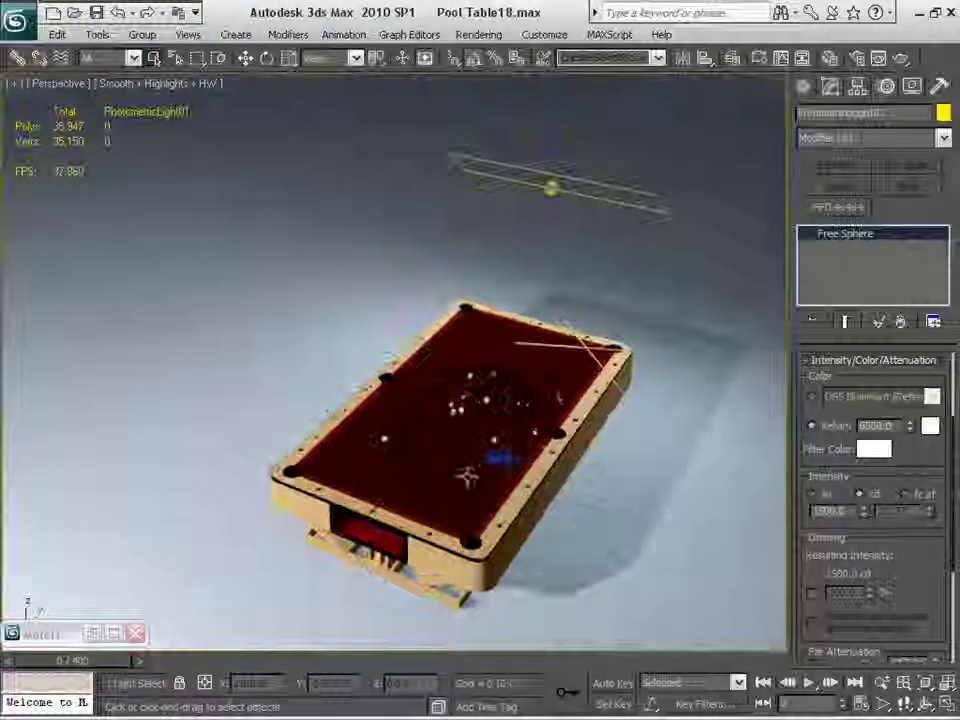
scroll(475, 457, "down", 3)
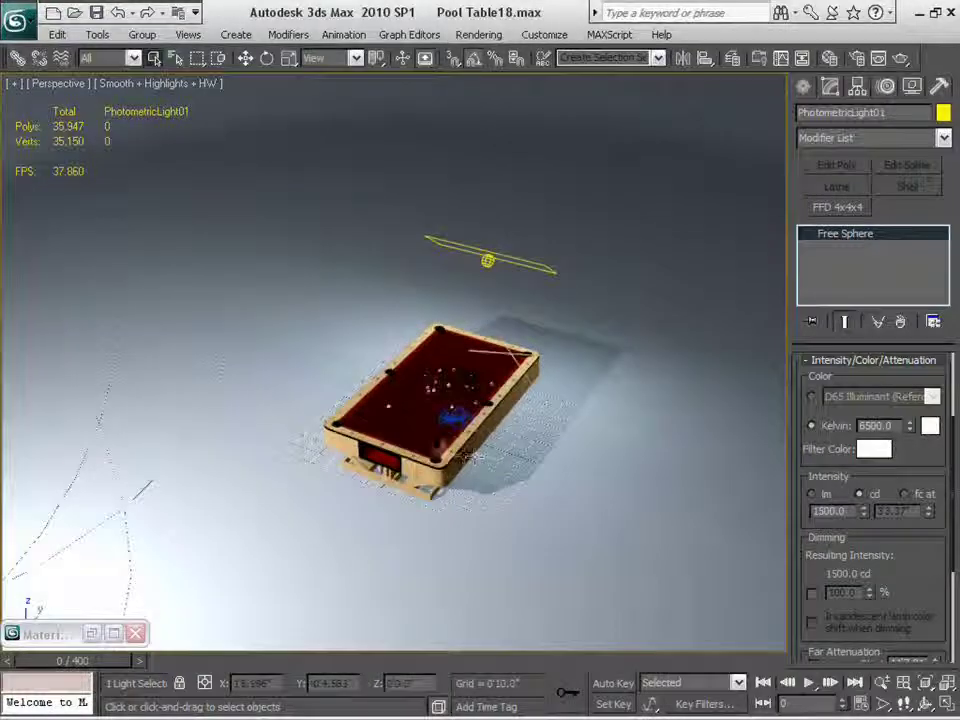